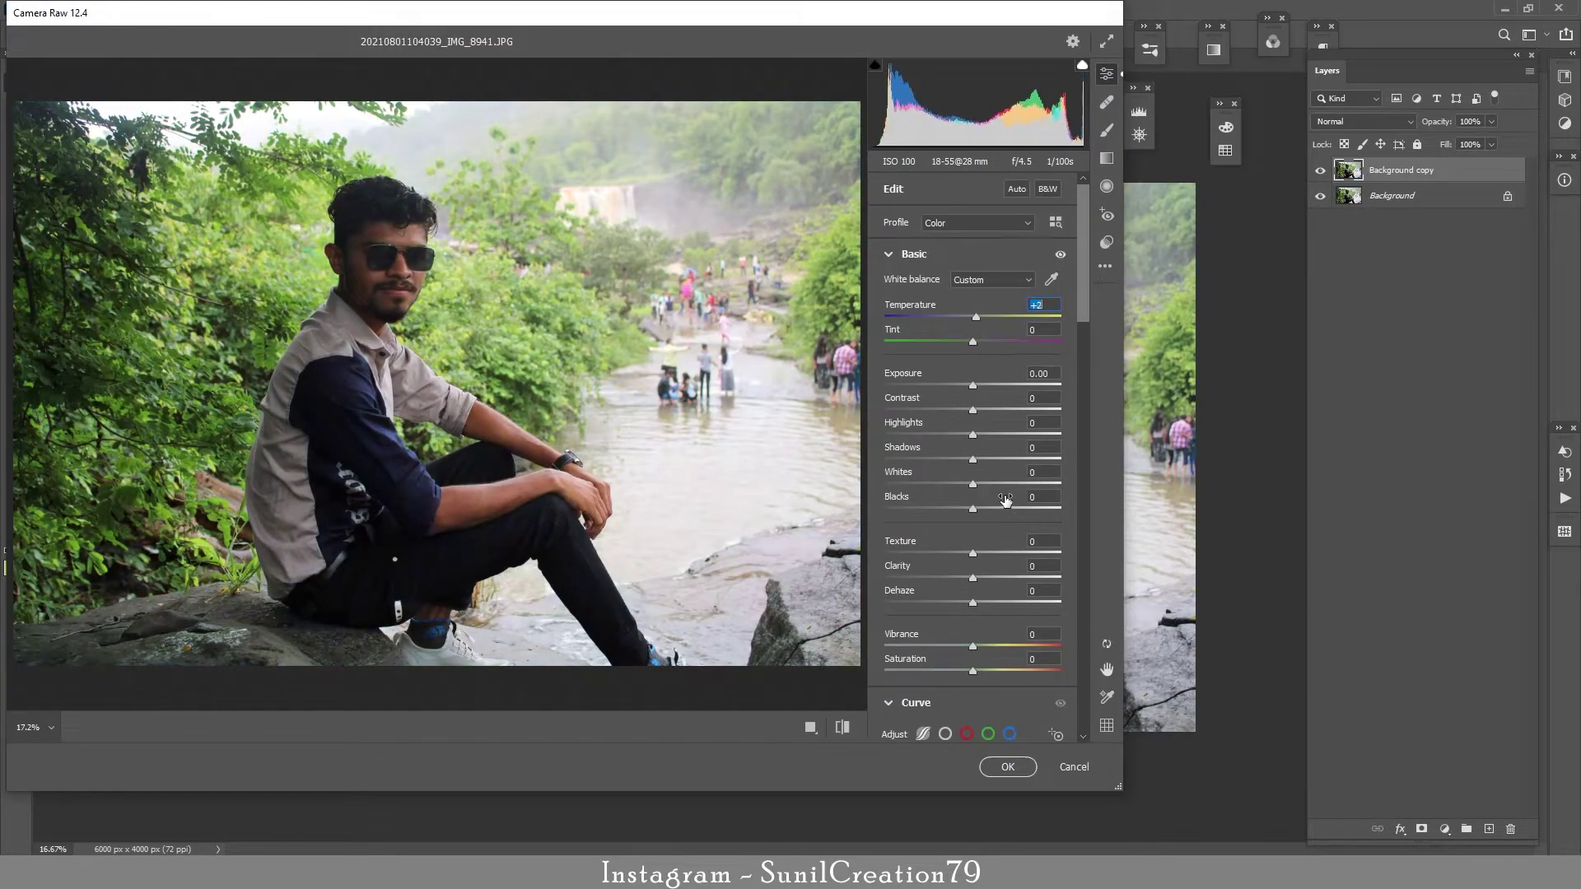
Set Temperature to -2, Exposure to +0.40, Contrast to -28, Highlights to -100, Shadows to +41, Blacks to -40 and Vibrance to +28
{"action": "left_click_drag", "start_coordinate": [973, 387], "coordinate": [868, 416]}
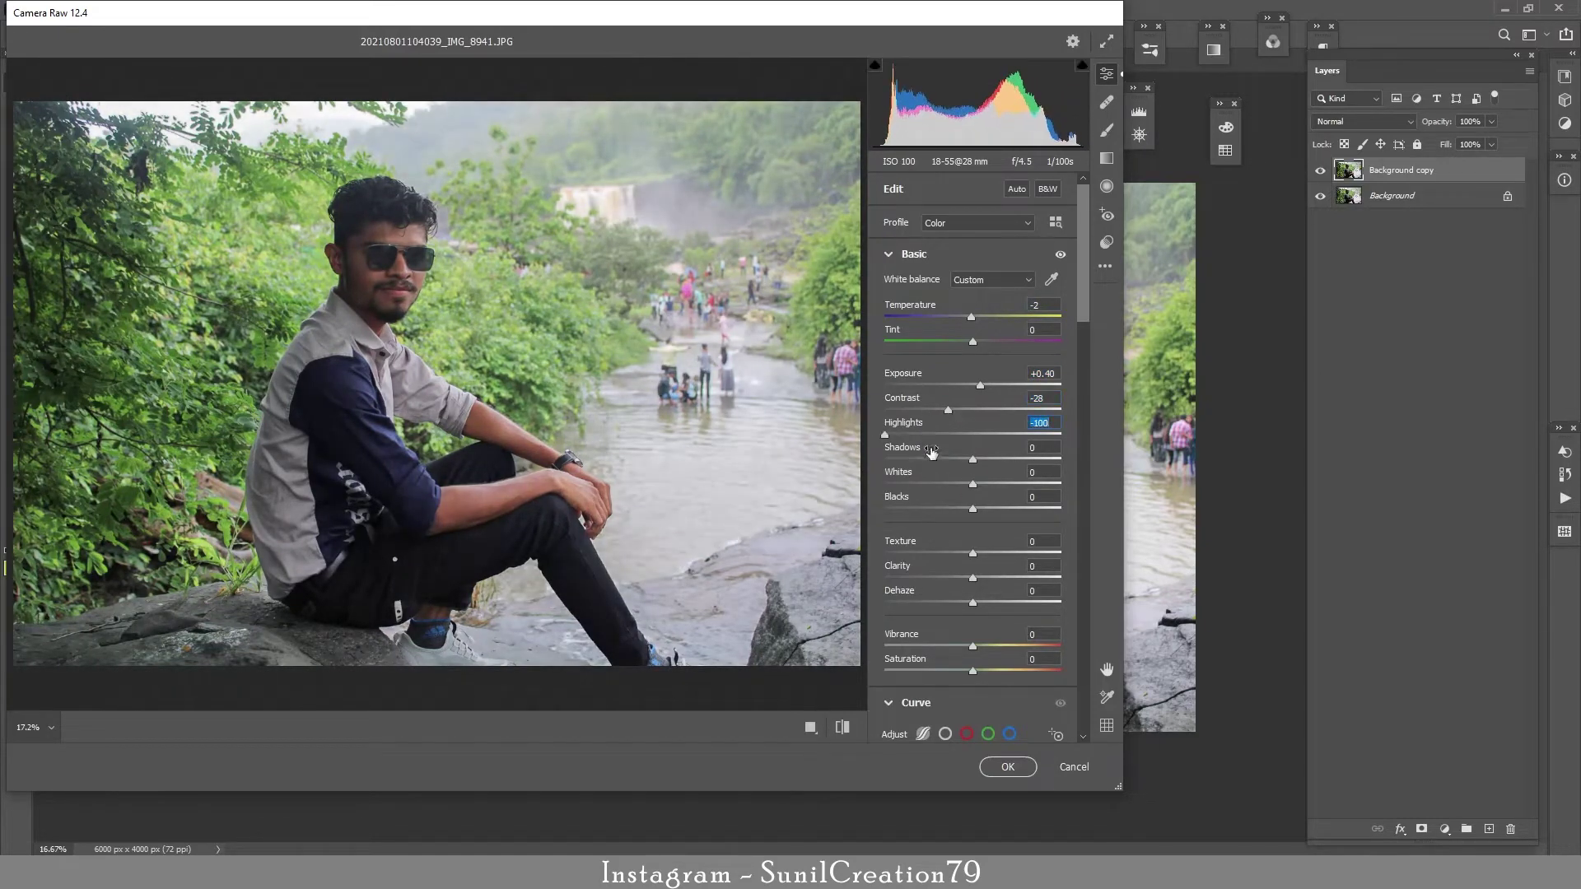
{"action": "left_click_drag", "start_coordinate": [974, 459], "coordinate": [1023, 461]}
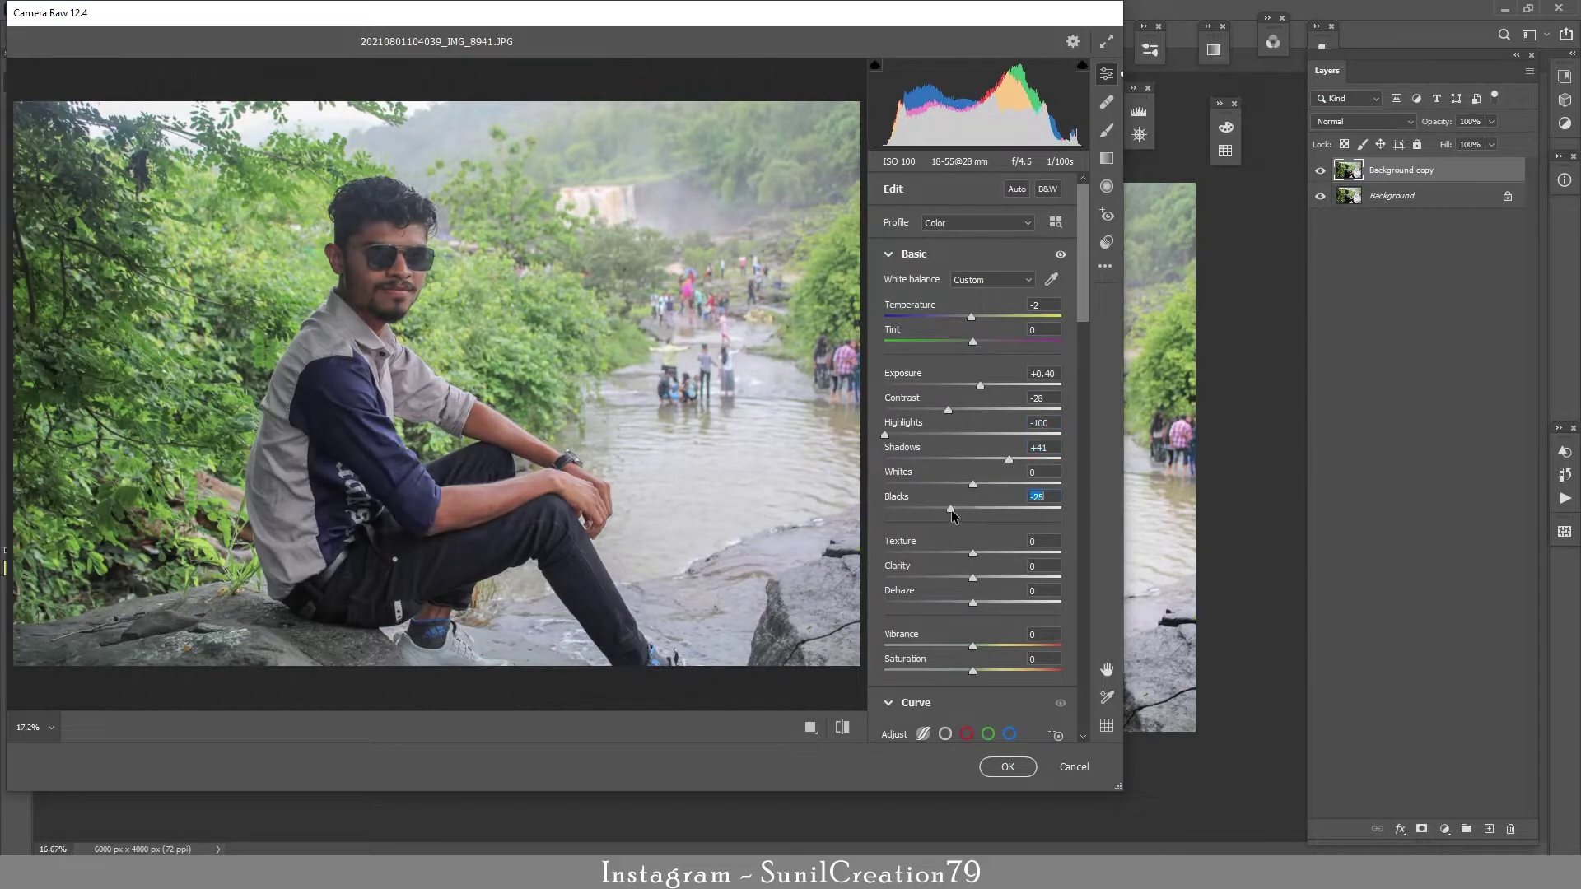
{"action": "left_click_drag", "start_coordinate": [951, 510], "coordinate": [940, 511]}
{"action": "left_click_drag", "start_coordinate": [973, 646], "coordinate": [1000, 648]}
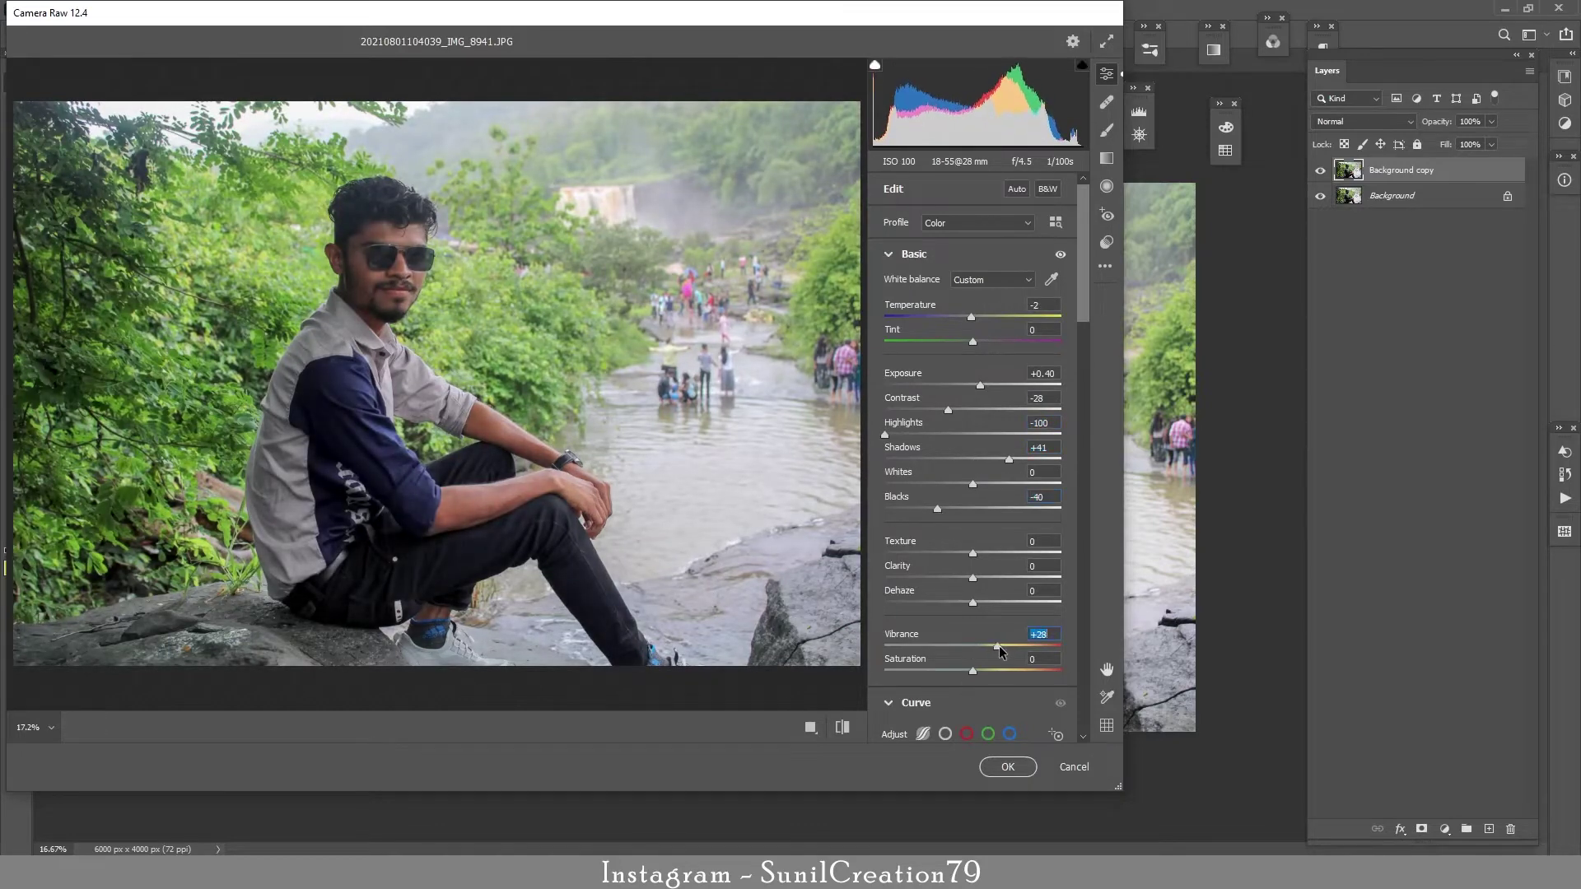
Adjust the Oranges in the HSL Color Mixer and apply the Camera Raw edits to the photo
{"action": "scroll", "coordinate": [1085, 321], "scroll_direction": "down", "scroll_amount": 10}
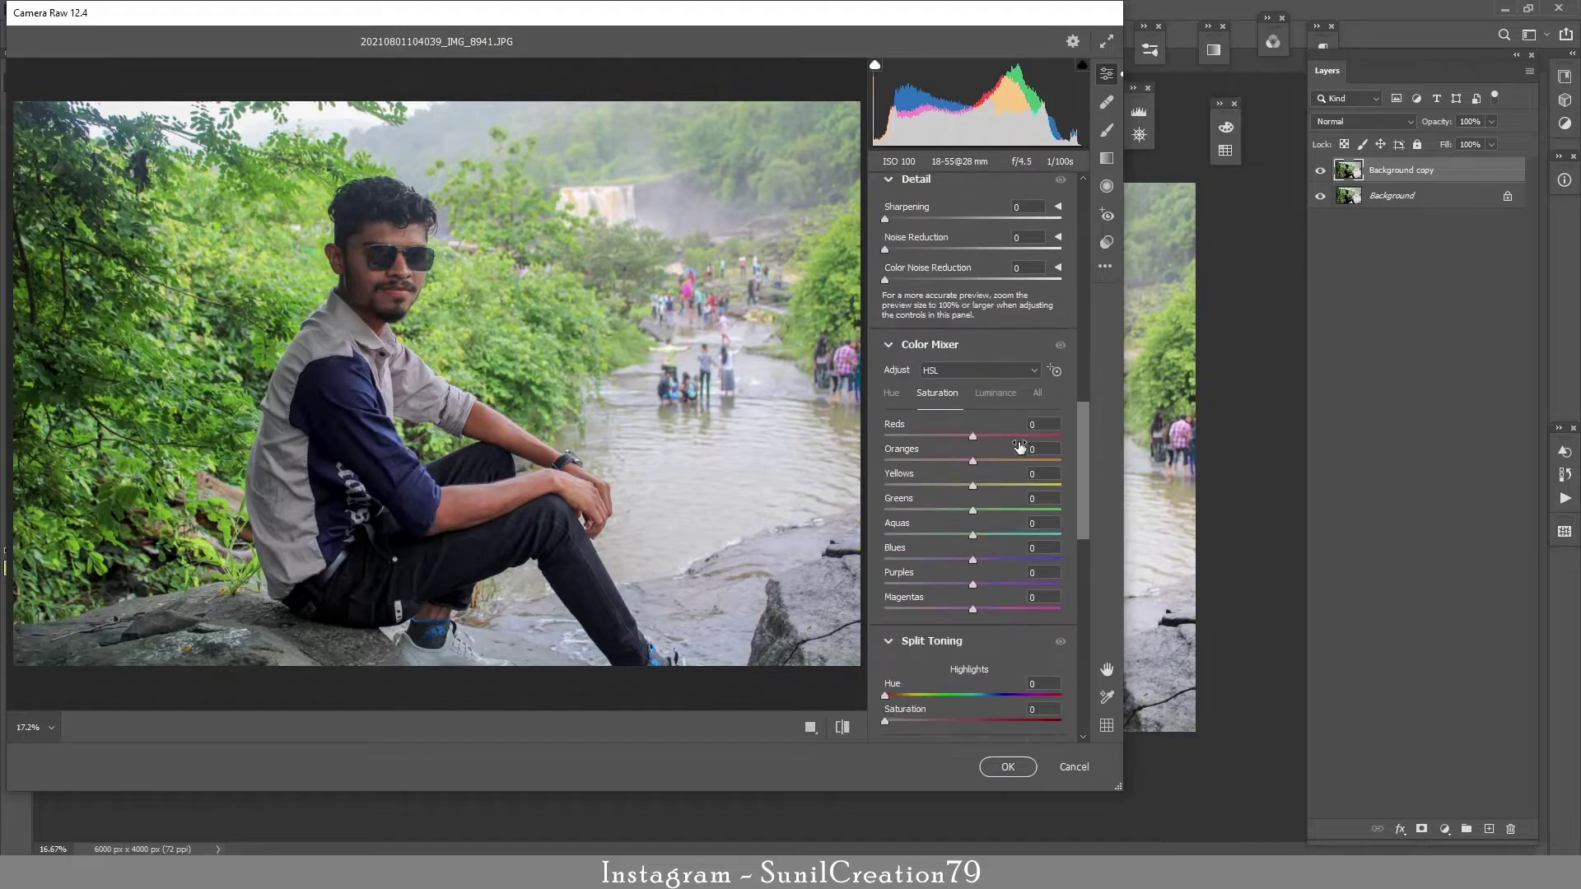
{"action": "mouse_move", "coordinate": [973, 462]}
{"action": "left_mouse_down"}
{"action": "mouse_move", "coordinate": [991, 463]}
{"action": "mouse_move", "coordinate": [972, 462]}
{"action": "left_mouse_up"}
{"action": "left_click", "coordinate": [936, 393]}
{"action": "scroll", "coordinate": [972, 495], "scroll_direction": "down", "scroll_amount": 10}
{"action": "left_click_drag", "start_coordinate": [972, 725], "coordinate": [993, 729]}
{"action": "left_click", "coordinate": [1008, 767]}
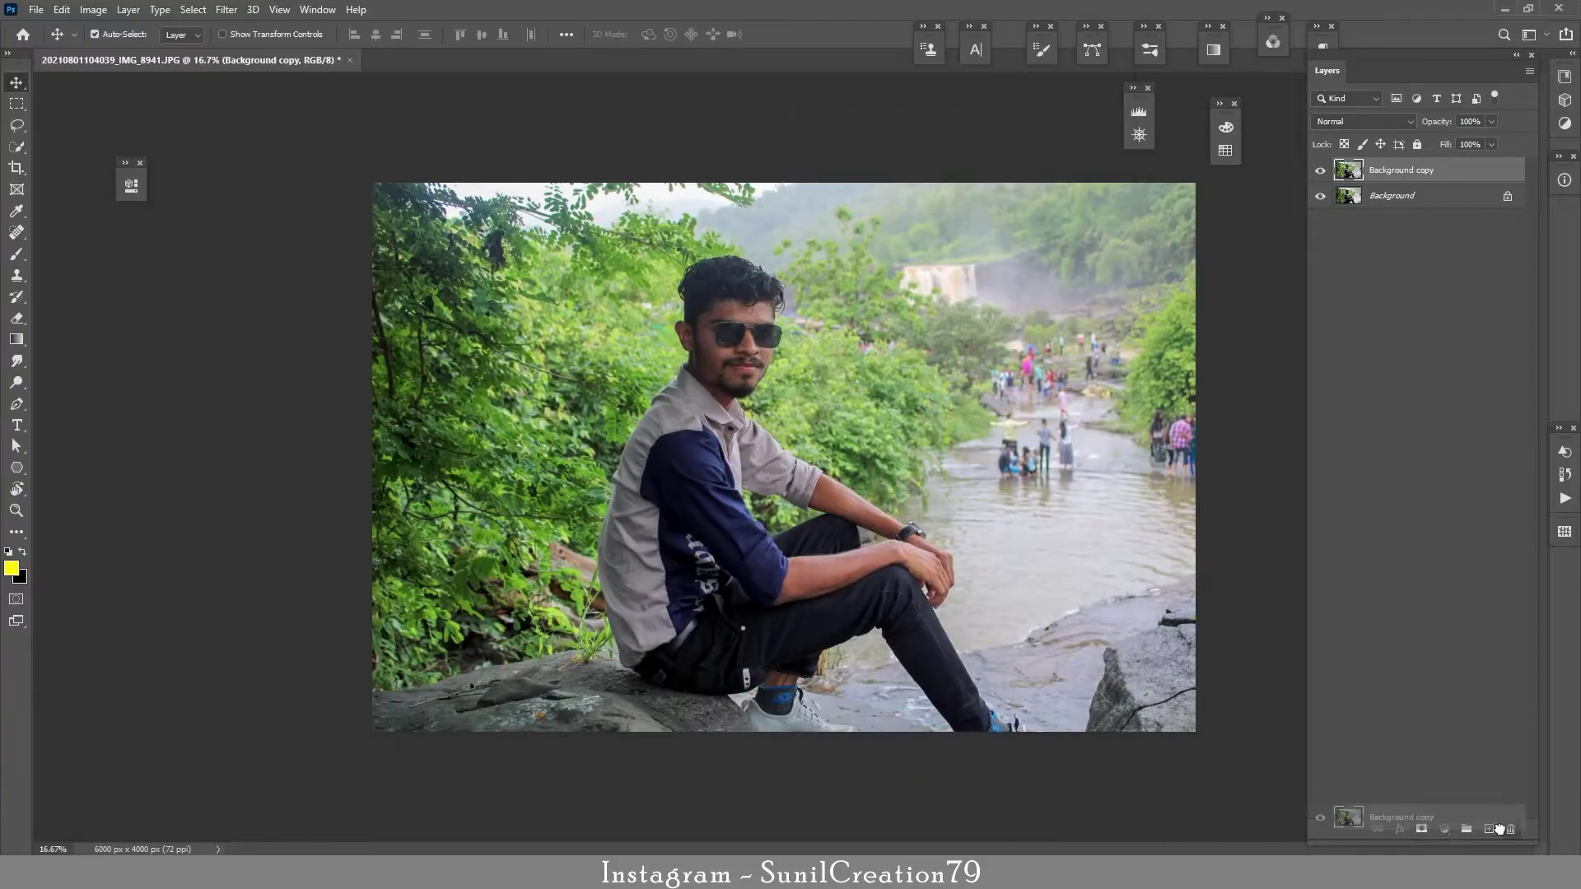
Duplicate the edited Background copy layer twice
{"action": "key", "text": "ctrl+j"}
{"action": "key", "text": "ctrl+j"}
{"action": "left_click", "coordinate": [193, 9]}
{"action": "left_click", "coordinate": [227, 356]}
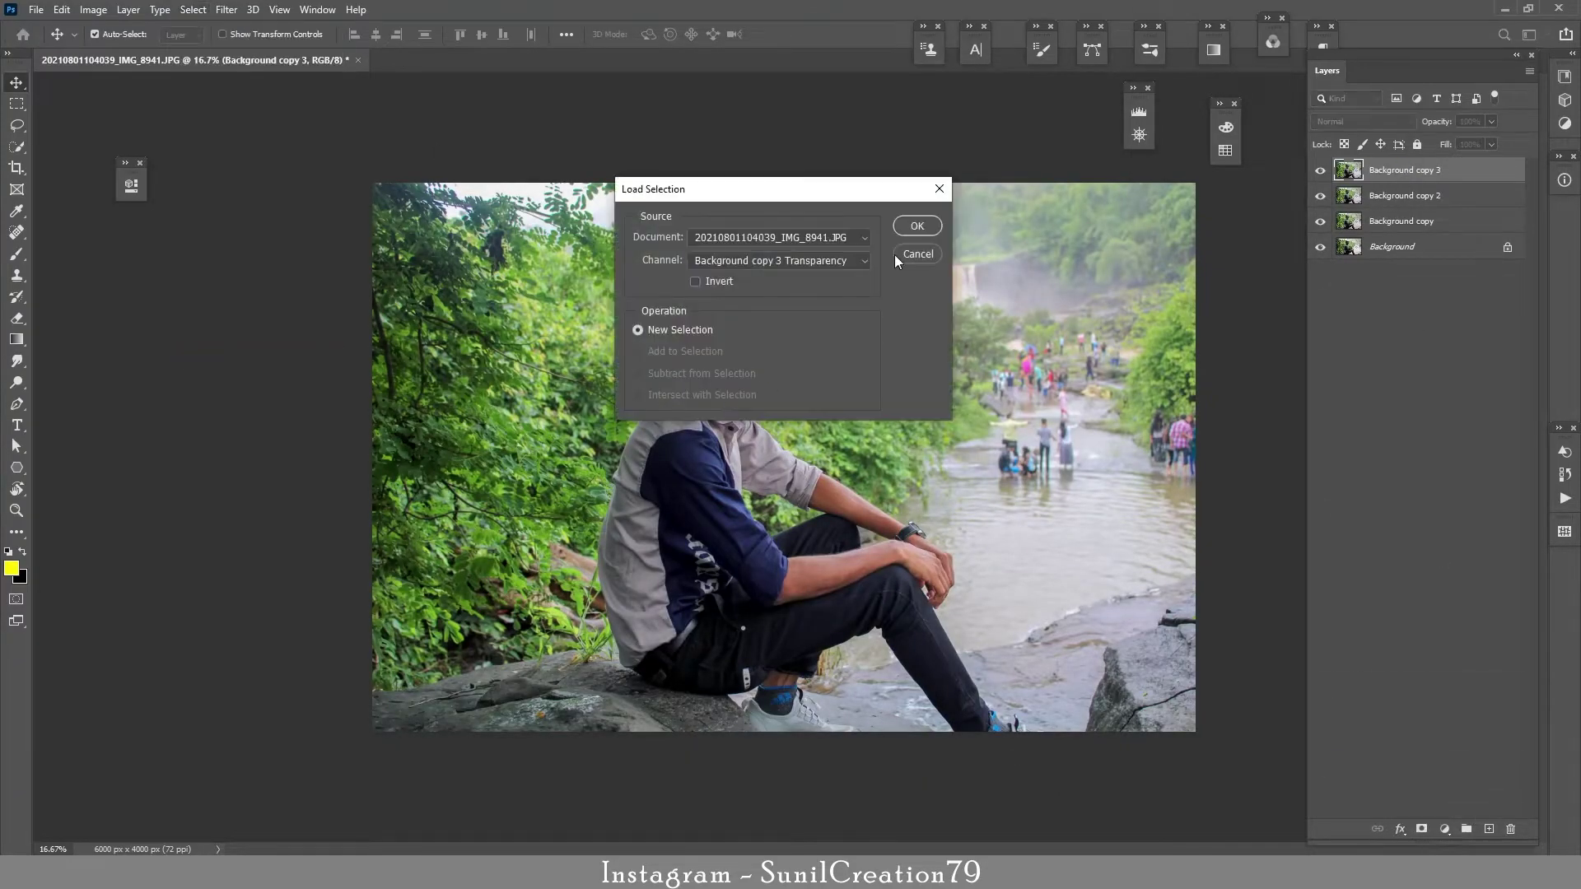
{"action": "key", "text": "Escape"}
Select the seated man on the Background copy 3 layer with automatic subject selection
{"action": "left_click", "coordinate": [193, 9]}
{"action": "left_click", "coordinate": [199, 170]}
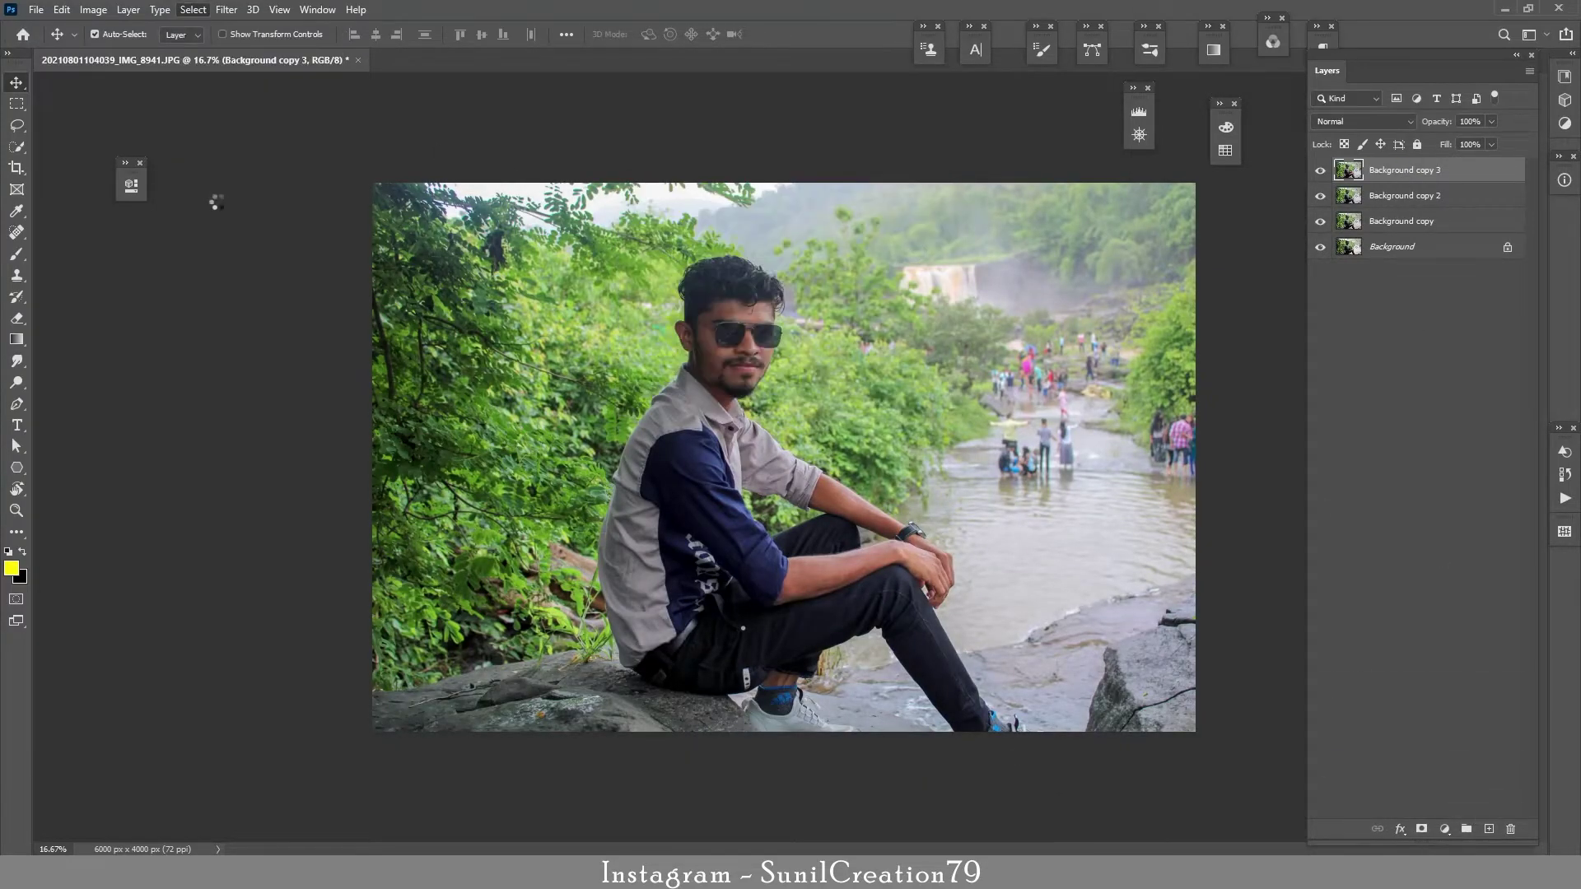
Trace a Pen path along the shirt's back edge beside the leaves and add it to the selection
{"action": "left_click_drag", "start_coordinate": [700, 659], "coordinate": [811, 659]}
{"action": "left_click_drag", "start_coordinate": [550, 250], "coordinate": [593, 463]}
{"action": "left_click_drag", "start_coordinate": [509, 428], "coordinate": [568, 427]}
{"action": "key", "text": "p"}
{"action": "left_click", "coordinate": [503, 216]}
{"action": "left_click_drag", "start_coordinate": [462, 353], "coordinate": [452, 396]}
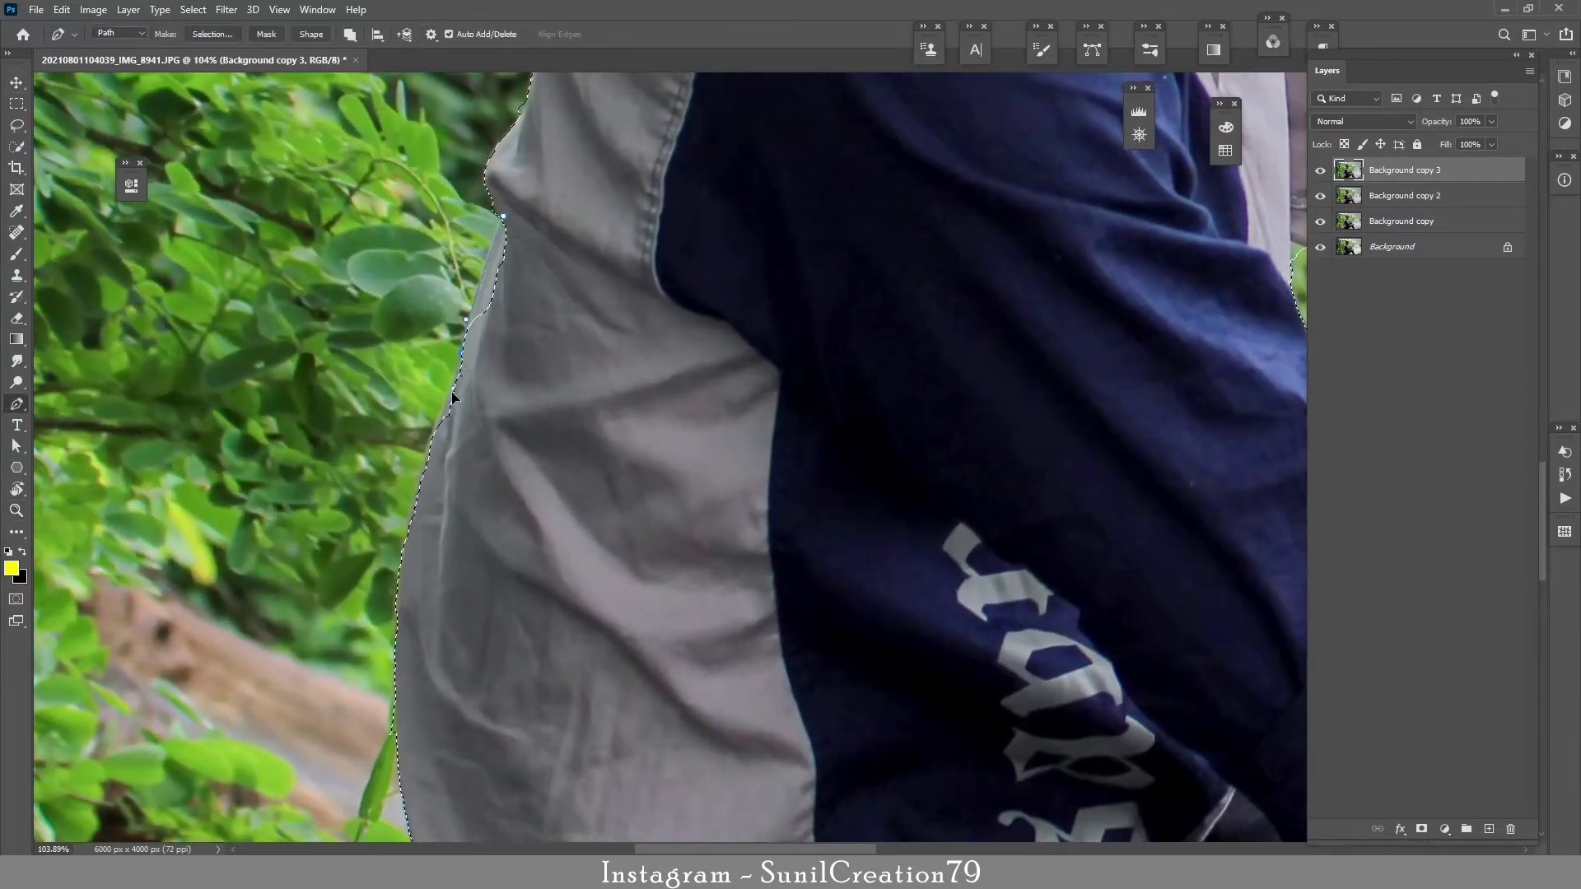
{"action": "left_click", "coordinate": [433, 432]}
{"action": "left_click", "coordinate": [433, 432], "text": "alt"}
{"action": "left_click", "coordinate": [400, 544]}
{"action": "key", "text": "ctrl+shift+Return"}
Subtract the stray background beside the grass at the shirt's lower back edge from the selection
{"action": "left_click_drag", "start_coordinate": [557, 657], "coordinate": [661, 280]}
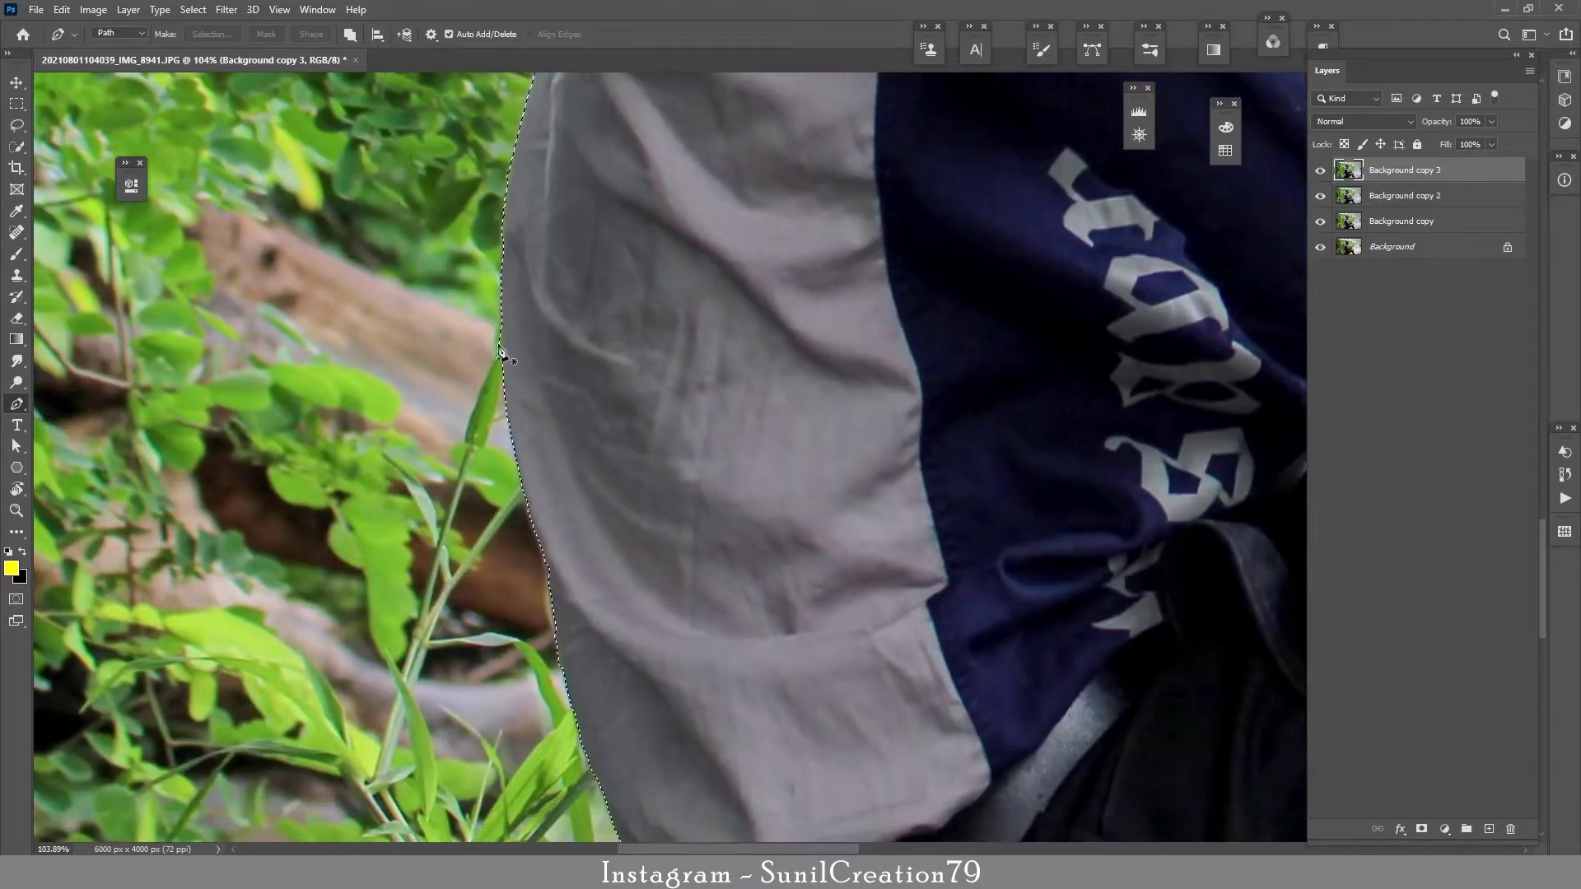
{"action": "key", "text": "alt"}
{"action": "key", "text": "ctrl+alt+Return"}
{"action": "left_click_drag", "start_coordinate": [617, 330], "coordinate": [618, 471]}
{"action": "key", "text": "ctrl+z"}
Trace a Pen path over the shirt's back shoulder below the collar and add it to the selection
{"action": "left_click_drag", "start_coordinate": [678, 381], "coordinate": [616, 776]}
{"action": "left_click_drag", "start_coordinate": [805, 244], "coordinate": [611, 469]}
{"action": "left_click", "coordinate": [555, 453]}
{"action": "left_click_drag", "start_coordinate": [590, 387], "coordinate": [640, 342]}
{"action": "left_click", "coordinate": [591, 388], "text": "alt"}
{"action": "left_click", "coordinate": [630, 356], "text": "alt"}
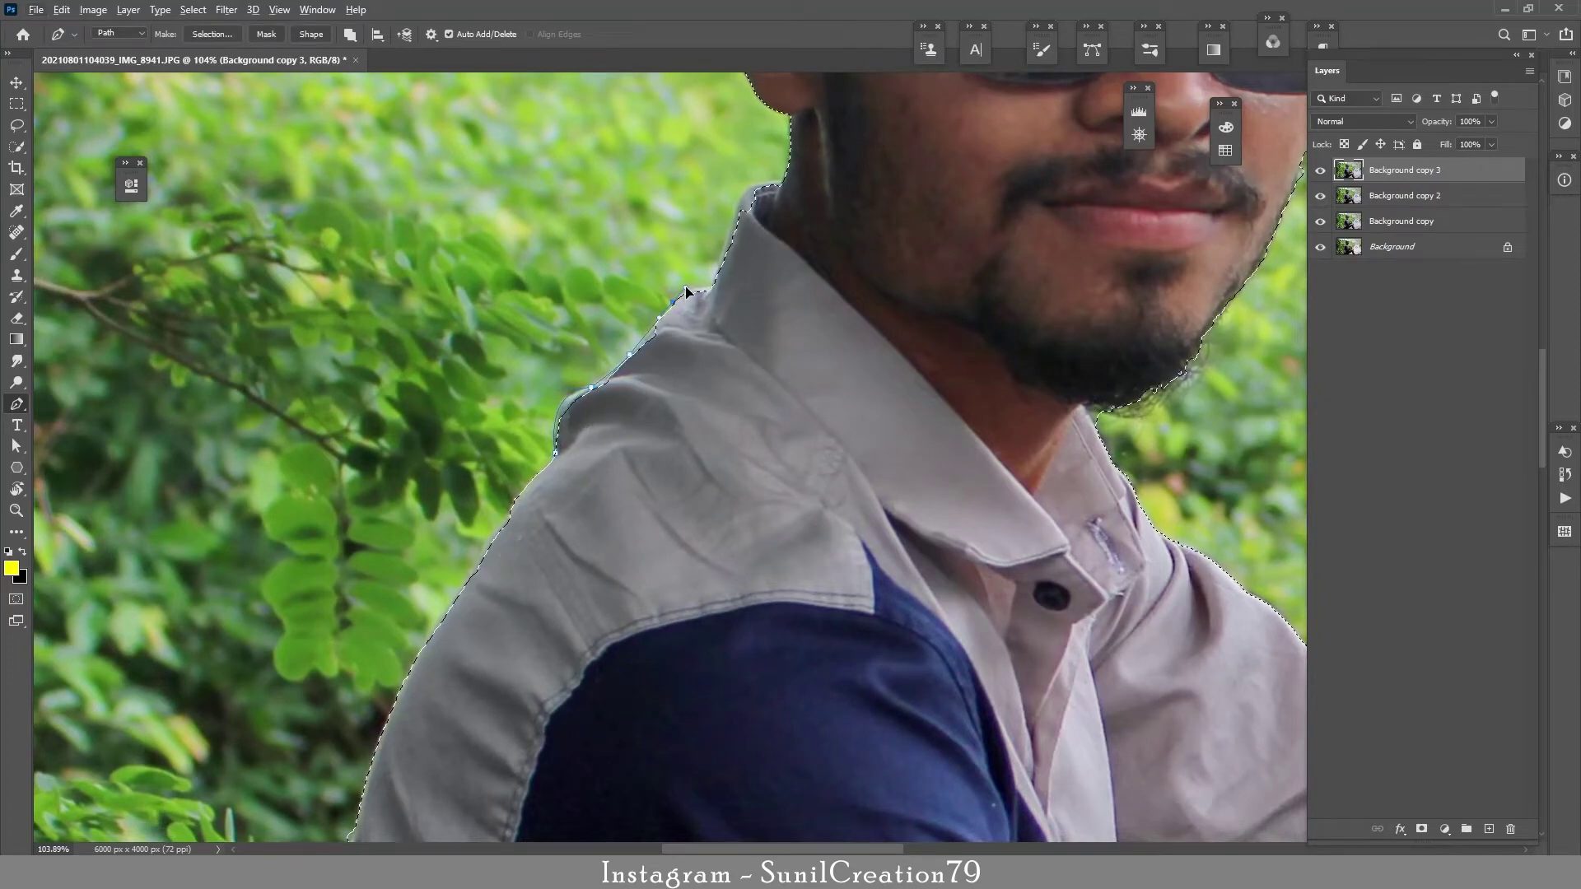
{"action": "left_click", "coordinate": [556, 454]}
{"action": "key", "text": "ctrl+shift+Return"}
Trace a closed Pen path around the back of the collar up to the neck and add it to the selection
{"action": "left_click_drag", "start_coordinate": [771, 257], "coordinate": [780, 455]}
{"action": "left_click", "coordinate": [680, 502]}
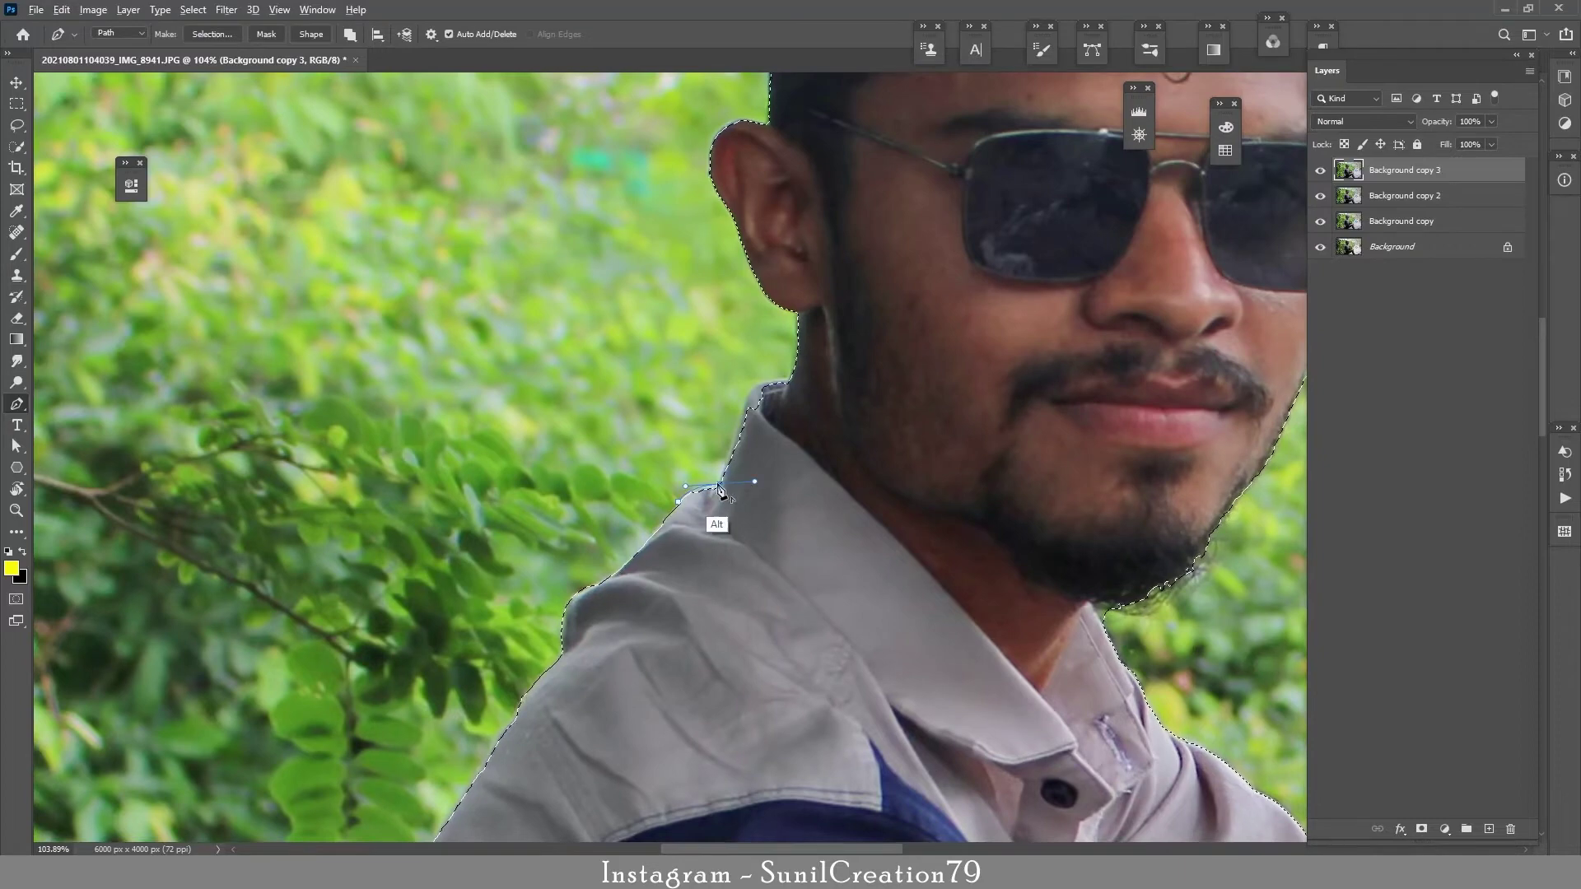
{"action": "left_click", "coordinate": [719, 485], "text": "alt"}
{"action": "left_click", "coordinate": [739, 420]}
{"action": "left_click_drag", "start_coordinate": [832, 383], "coordinate": [833, 383]}
{"action": "left_click", "coordinate": [784, 380], "text": "alt"}
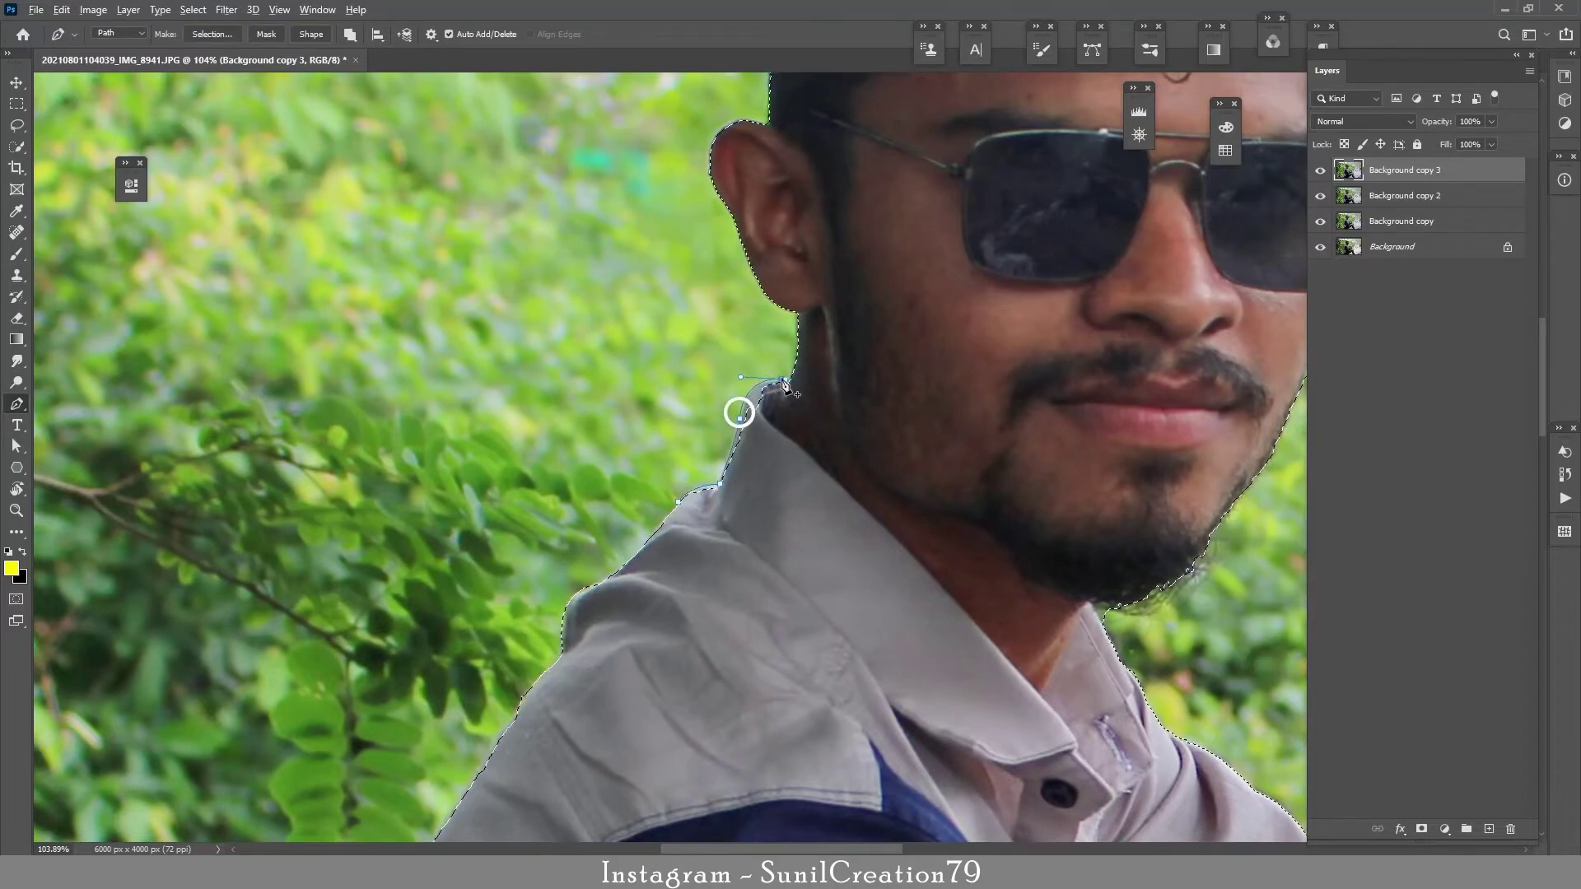
{"action": "left_click", "coordinate": [810, 382]}
{"action": "left_click", "coordinate": [799, 459]}
{"action": "left_click", "coordinate": [763, 544]}
{"action": "left_click", "coordinate": [678, 503]}
{"action": "key", "text": "ctrl+shift+Return"}
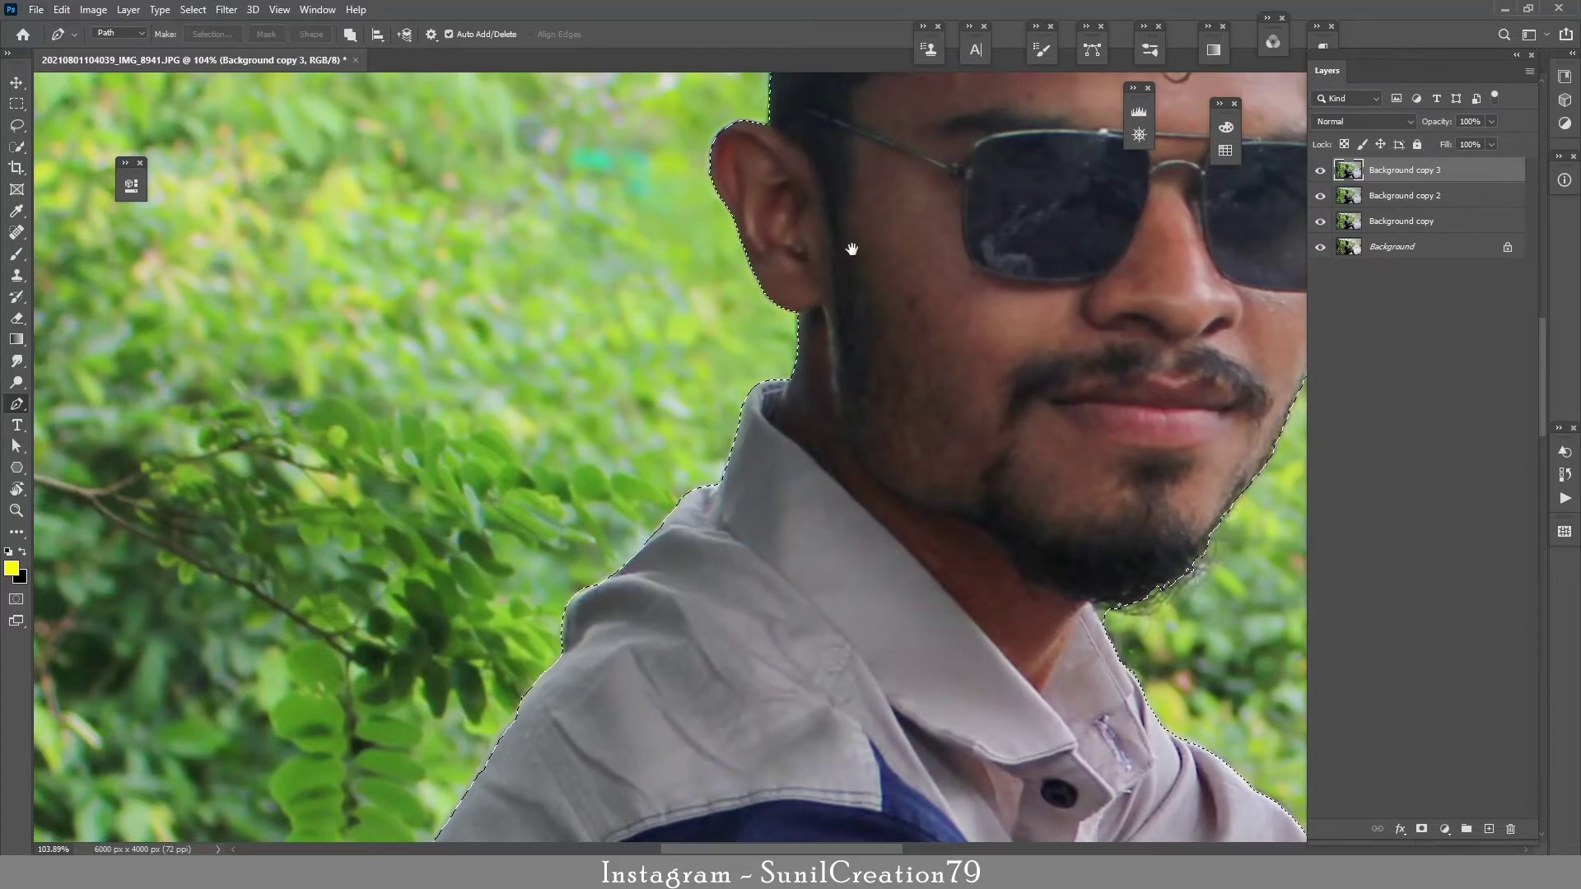
Trace a closed Pen path along the temple between the hair and the sunglasses and add it to the selection
{"action": "left_click_drag", "start_coordinate": [851, 247], "coordinate": [793, 522]}
{"action": "left_click_drag", "start_coordinate": [805, 384], "coordinate": [544, 515]}
{"action": "left_click_drag", "start_coordinate": [956, 551], "coordinate": [926, 418]}
{"action": "left_click", "coordinate": [996, 291]}
{"action": "left_click", "coordinate": [992, 303]}
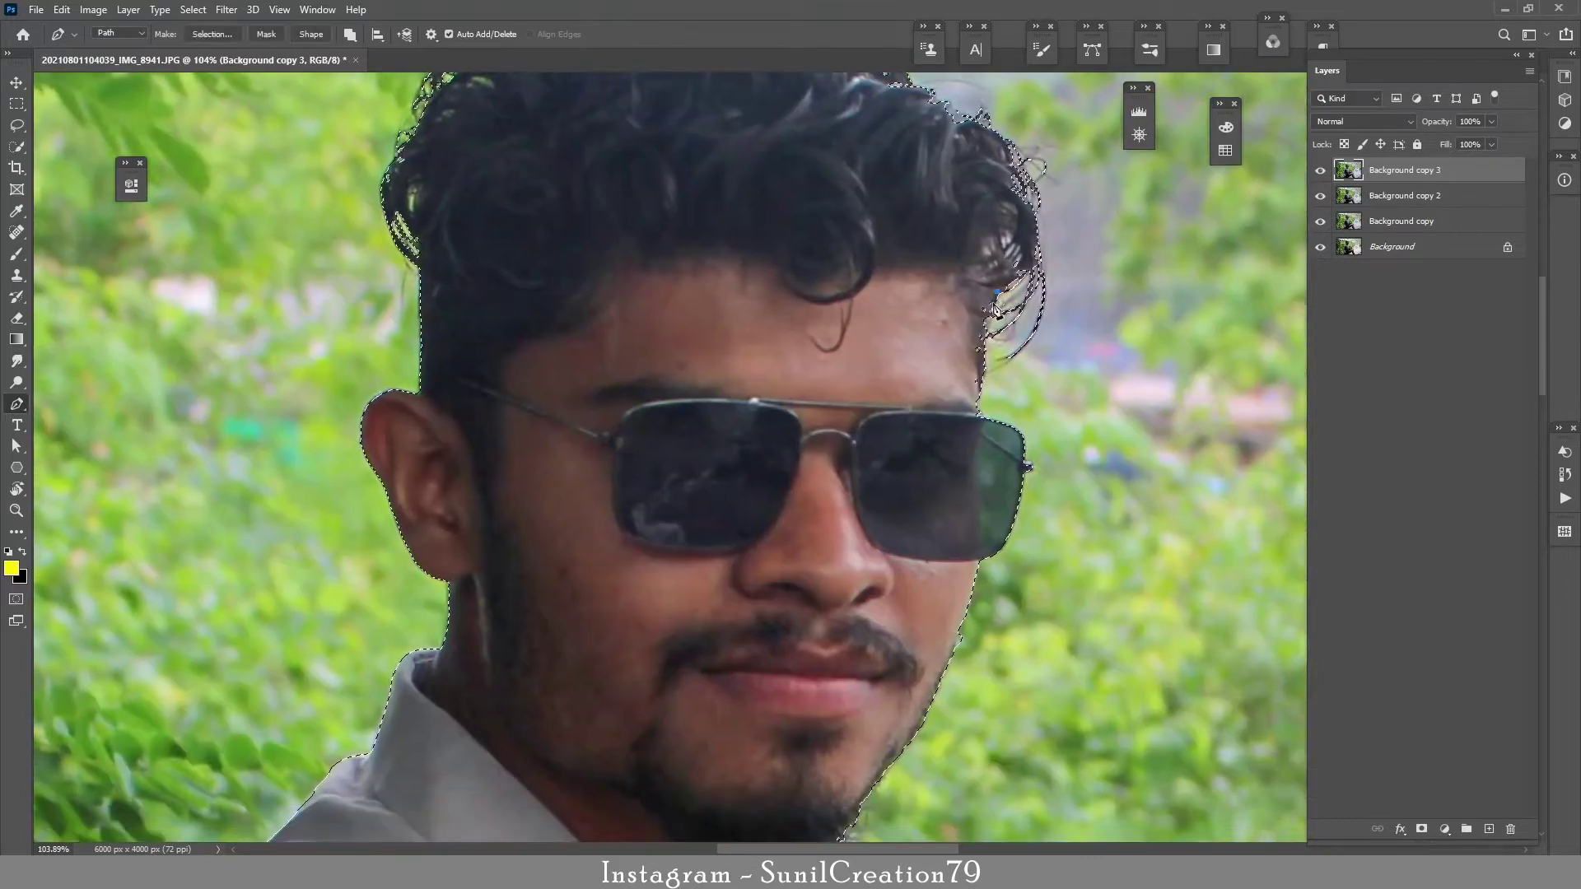
{"action": "left_click", "coordinate": [983, 313]}
{"action": "left_click", "coordinate": [981, 323]}
{"action": "left_click", "coordinate": [997, 289]}
{"action": "key", "text": "ctrl+shift+Return"}
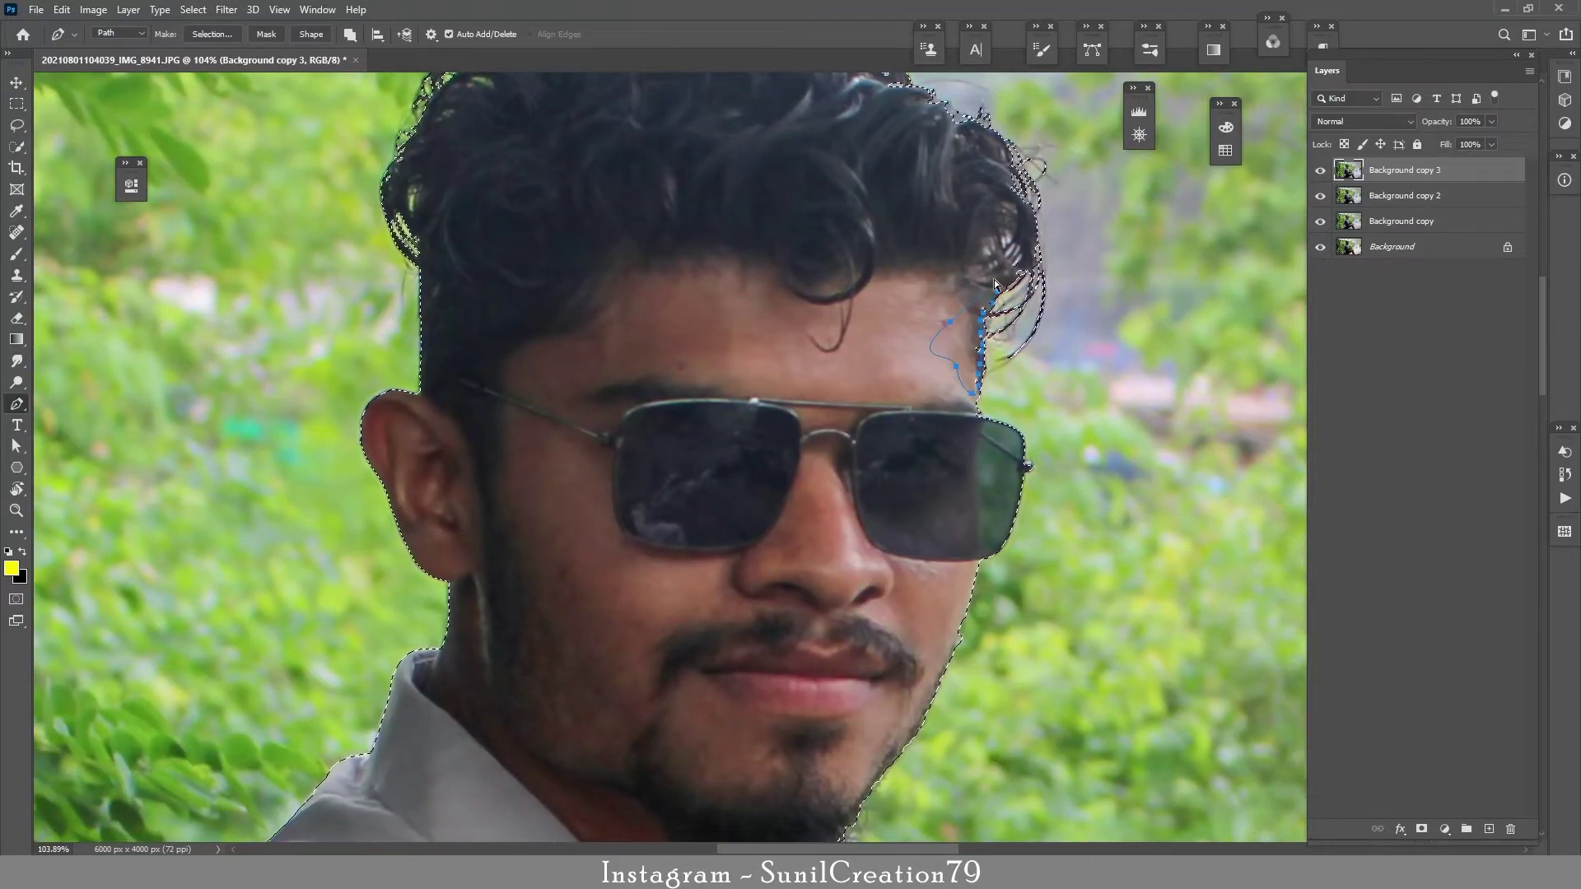
Trace a small Pen path at the hinge on the outer edge of the sunglasses
{"action": "left_click_drag", "start_coordinate": [1002, 590], "coordinate": [1015, 411]}
{"action": "scroll", "coordinate": [1039, 306], "scroll_direction": "up", "scroll_amount": 4}
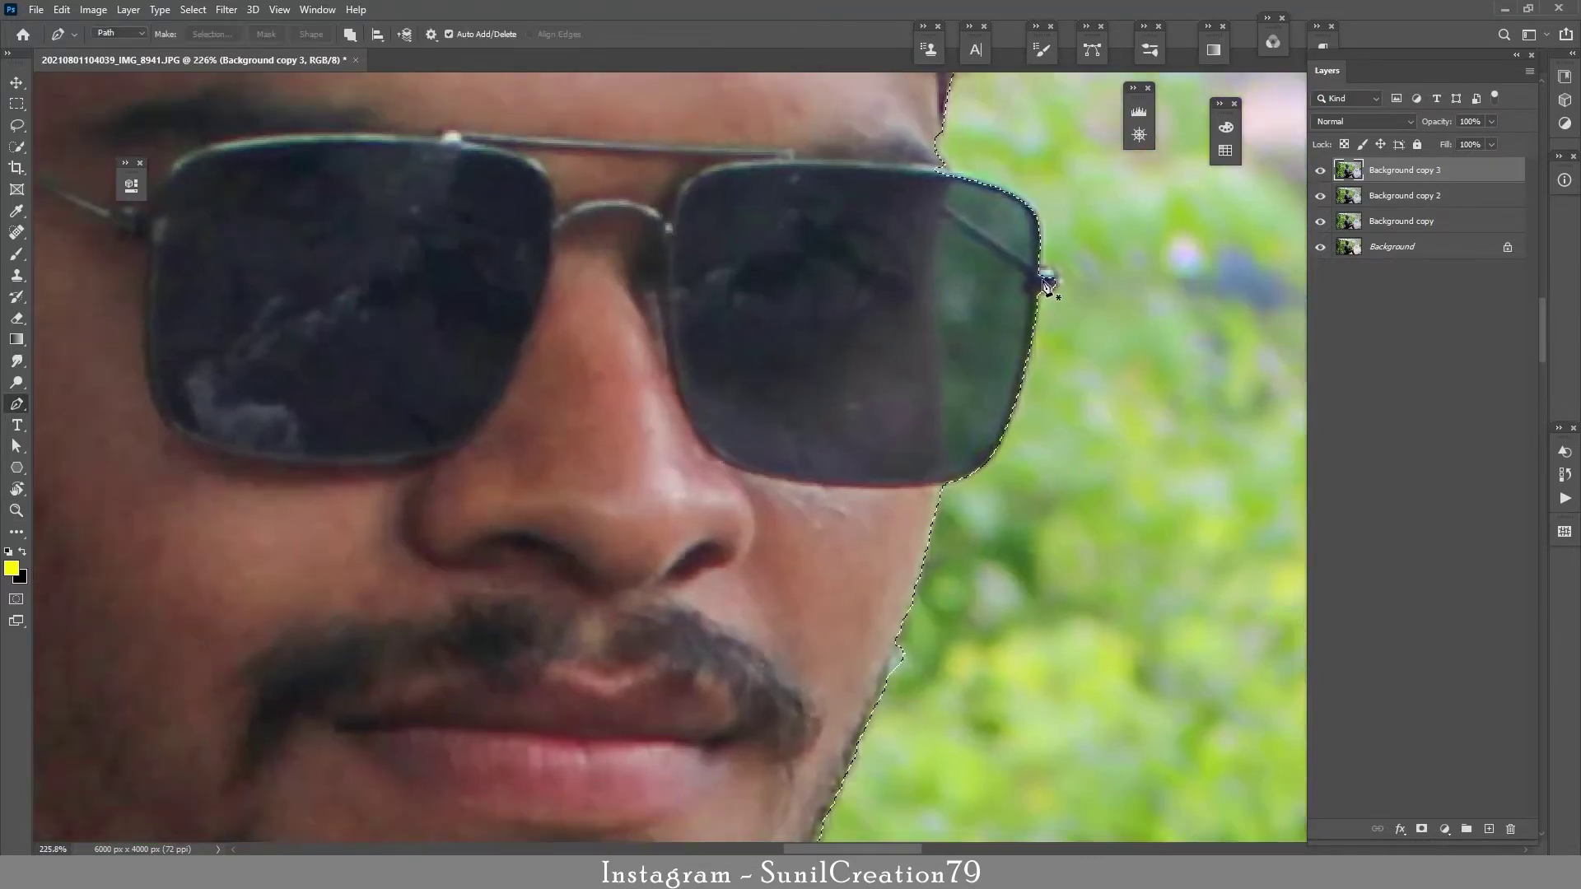
{"action": "left_click", "coordinate": [1038, 287]}
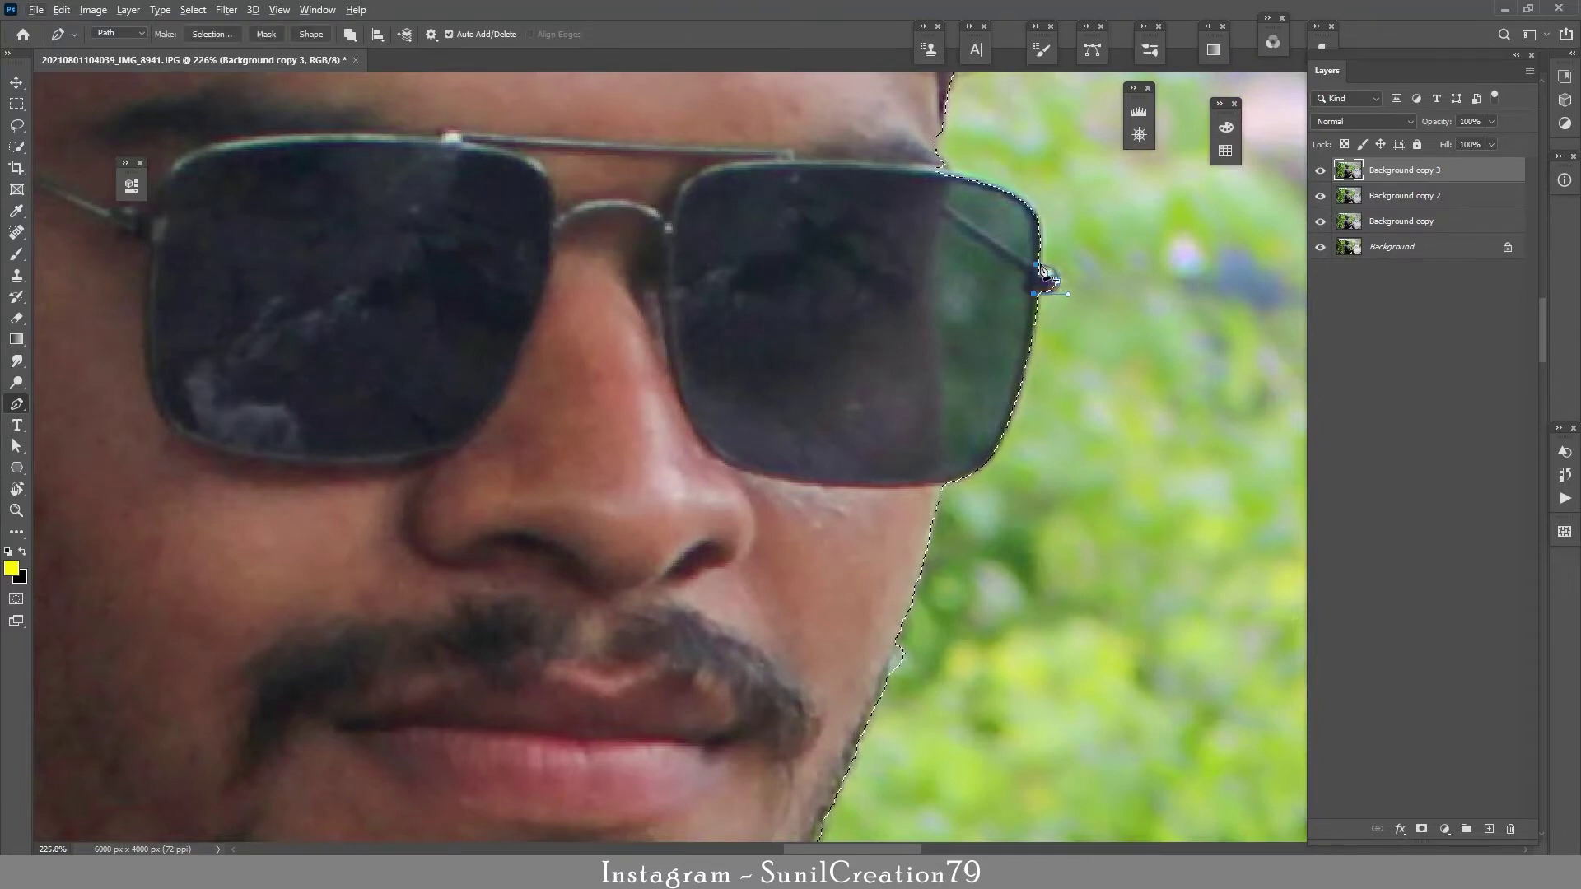
Trace a Pen path down the cheek and jaw edge to the chin beard, redoing the last anchors at the beard
{"action": "left_click_drag", "start_coordinate": [850, 797], "coordinate": [991, 360]}
{"action": "left_click", "coordinate": [911, 460]}
{"action": "left_click_drag", "start_coordinate": [874, 486], "coordinate": [820, 523]}
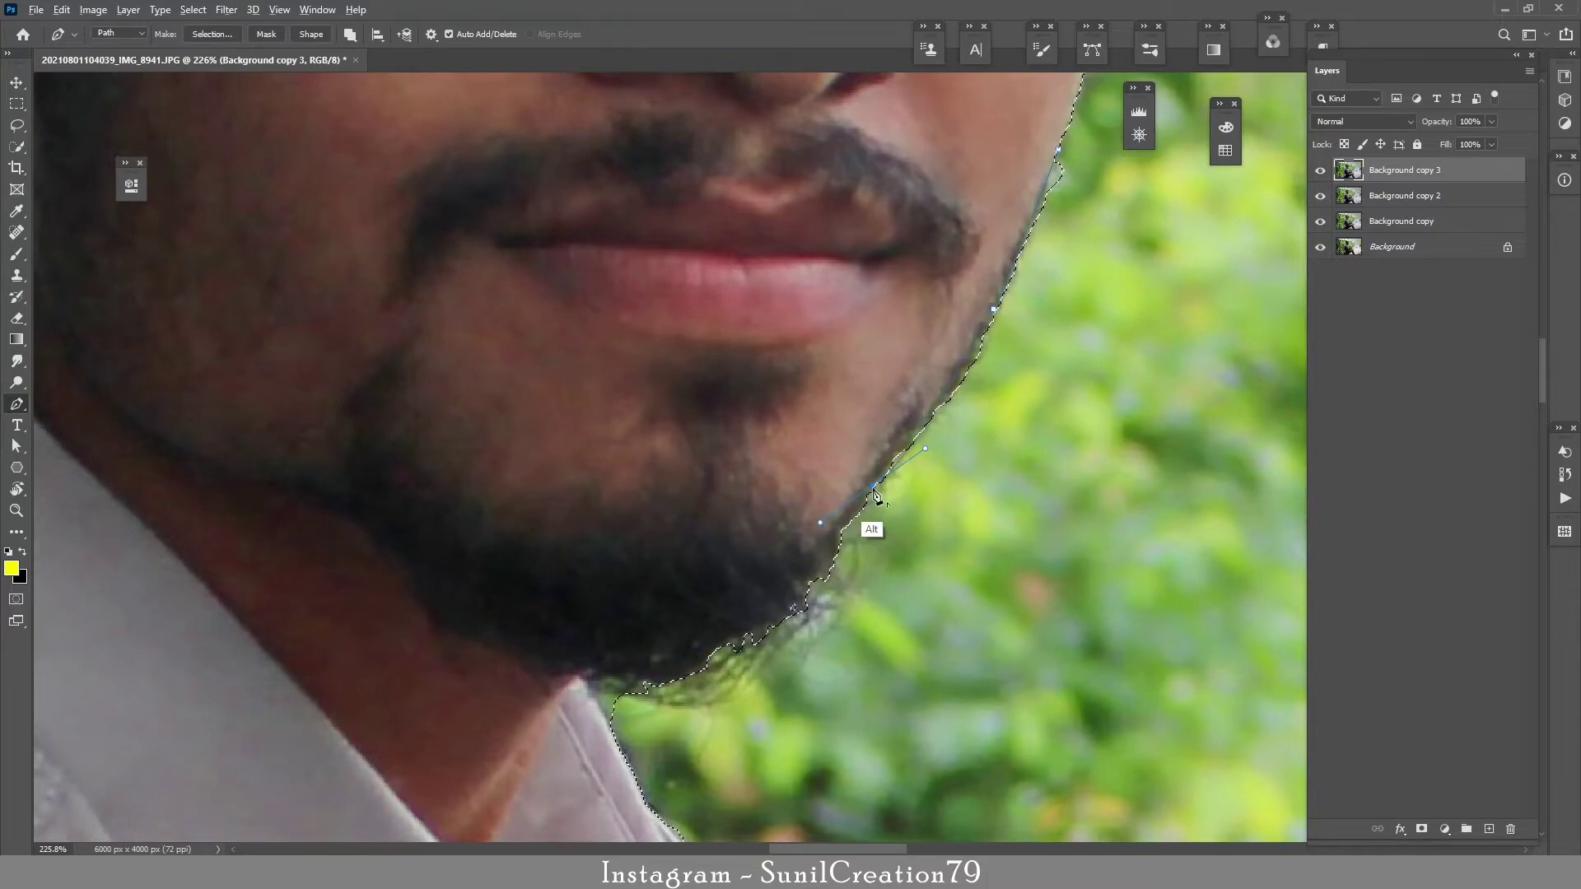
{"action": "left_click", "coordinate": [873, 488], "text": "alt"}
{"action": "left_click", "coordinate": [805, 593], "text": "alt"}
{"action": "left_click_drag", "start_coordinate": [805, 594], "coordinate": [787, 609]}
{"action": "key", "text": "super"}
{"action": "key", "text": "super"}
{"action": "key", "text": "ctrl+z"}
{"action": "key", "text": "ctrl+z"}
{"action": "key", "text": "ctrl+z"}
{"action": "left_click", "coordinate": [794, 597], "text": "alt"}
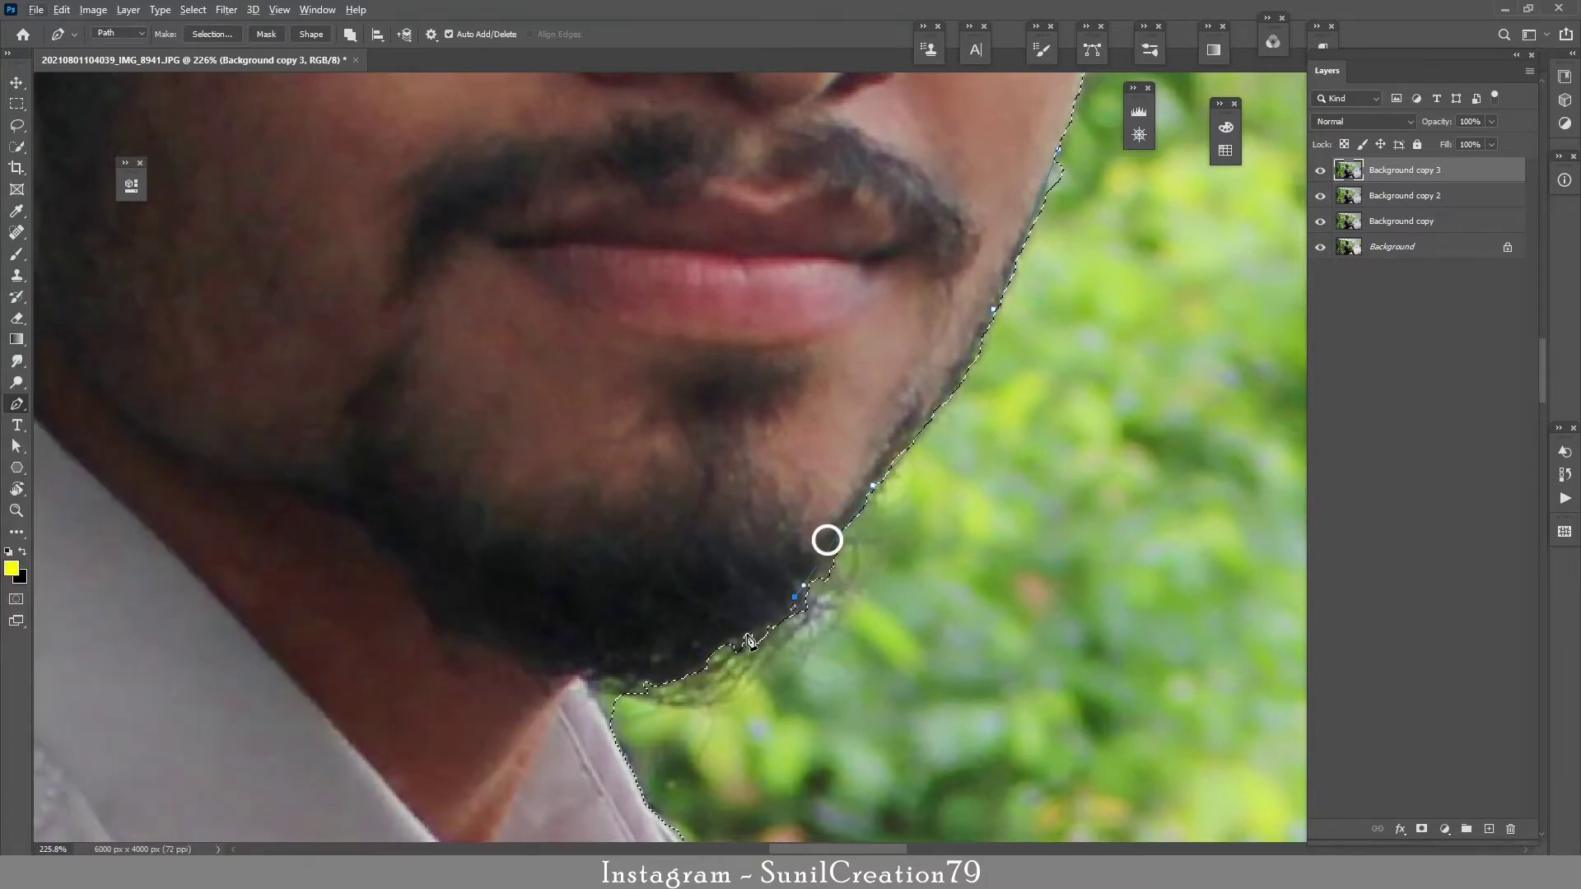
Continue the path along the underside of the beard and down the front edge of the collar
{"action": "left_click", "coordinate": [681, 661], "text": "alt"}
{"action": "left_click_drag", "start_coordinate": [681, 660], "coordinate": [554, 653]}
{"action": "left_click", "coordinate": [590, 668], "text": "alt"}
{"action": "left_click", "coordinate": [581, 674]}
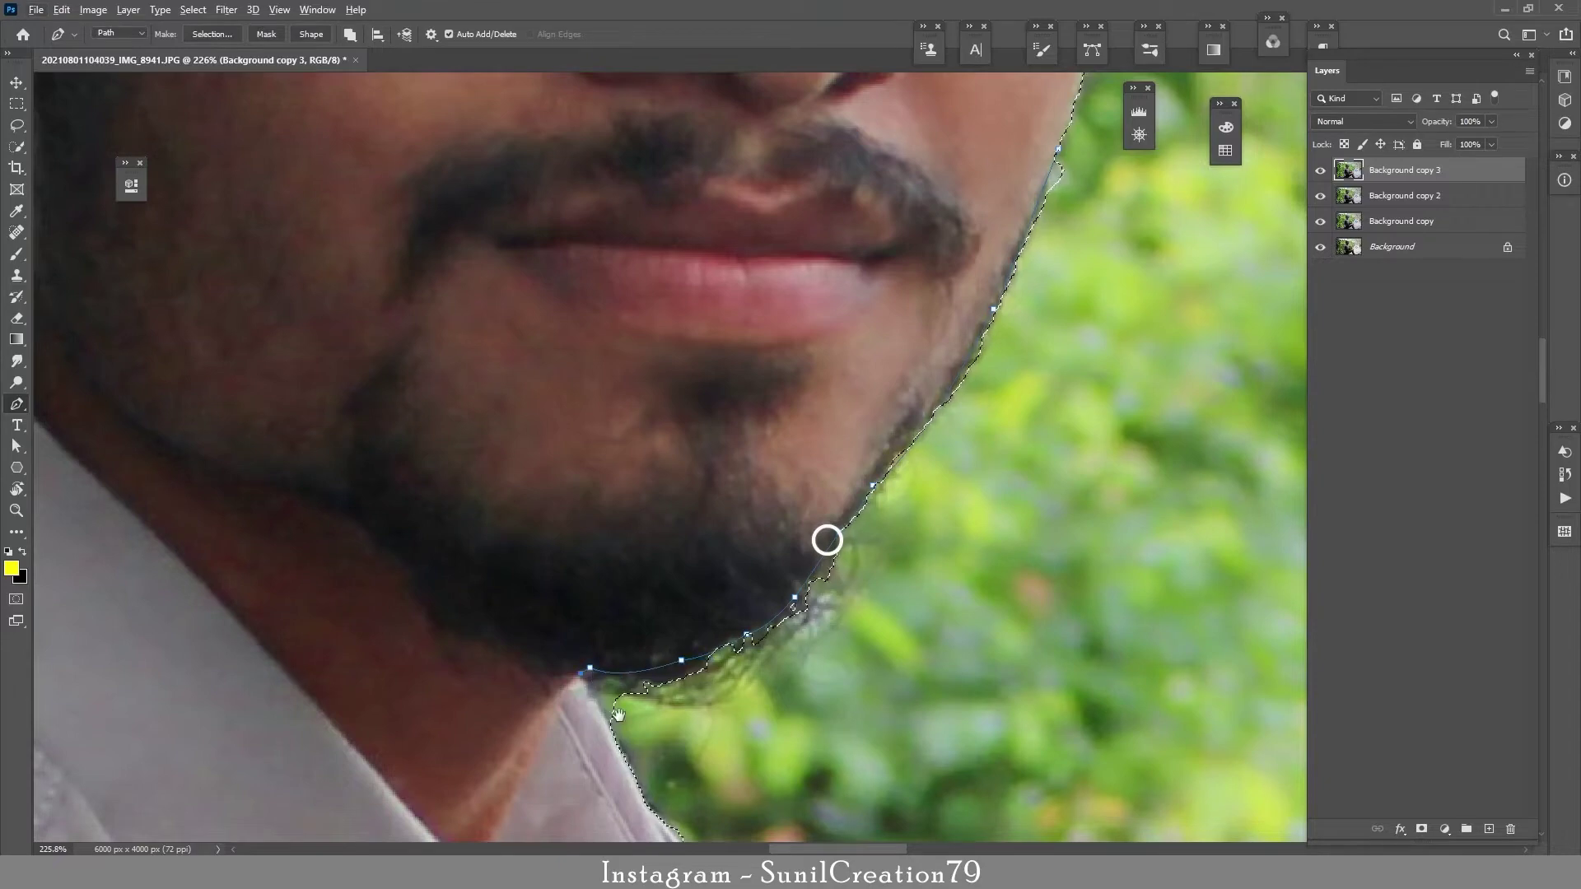
{"action": "left_click_drag", "start_coordinate": [617, 745], "coordinate": [620, 510]}
{"action": "left_click", "coordinate": [626, 524]}
{"action": "left_click", "coordinate": [652, 574]}
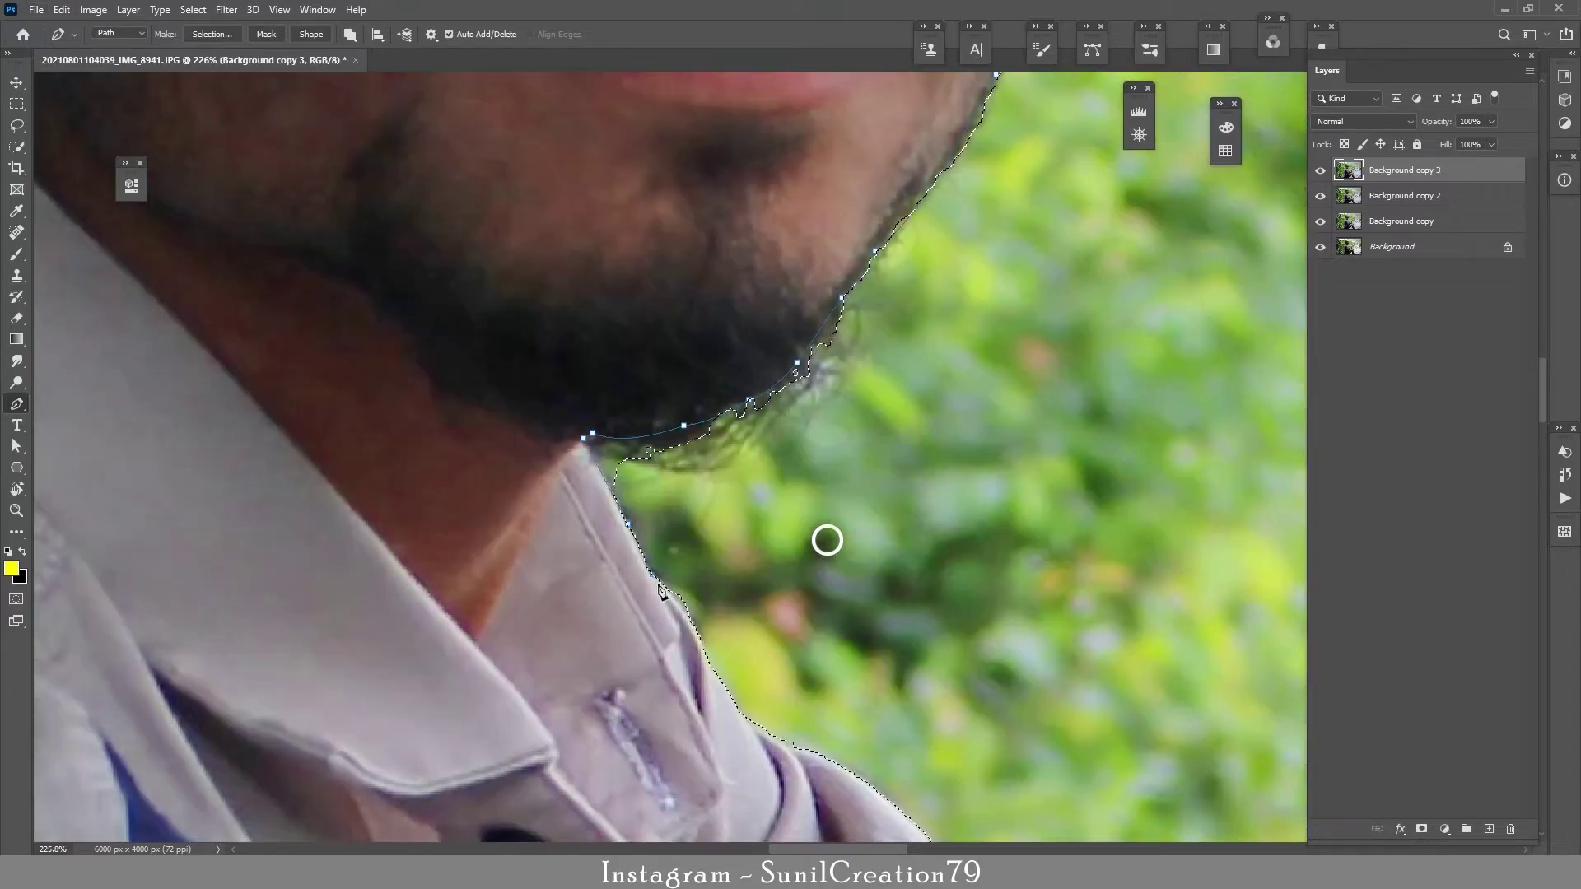
Close the path through the foliage outside the face and subtract the enclosed area from the selection
{"action": "left_click", "coordinate": [688, 607]}
{"action": "left_click", "coordinate": [812, 632]}
{"action": "left_click", "coordinate": [892, 480]}
{"action": "left_click", "coordinate": [938, 377]}
{"action": "left_click", "coordinate": [969, 316]}
{"action": "left_click_drag", "start_coordinate": [969, 316], "coordinate": [830, 722]}
{"action": "left_click", "coordinate": [993, 329]}
{"action": "left_click", "coordinate": [920, 321]}
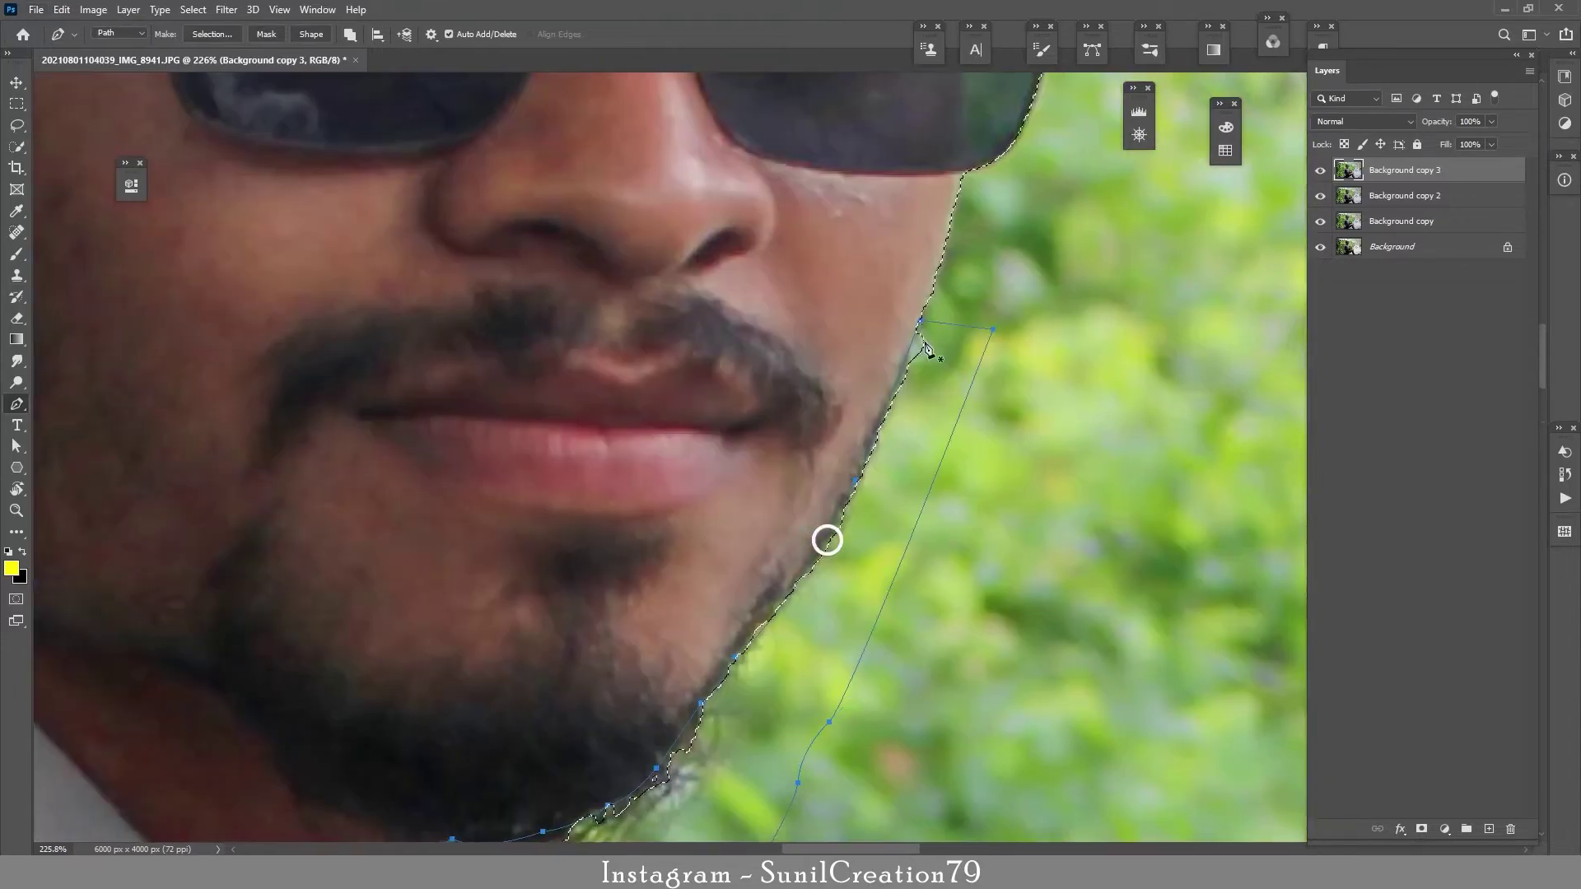
{"action": "key", "text": "ctrl+alt+Return"}
Trace a Pen path along the forearm's upper edge, inside the arm hair, down to the watch
{"action": "left_click_drag", "start_coordinate": [955, 638], "coordinate": [1071, 165]}
{"action": "left_click_drag", "start_coordinate": [872, 831], "coordinate": [632, 375]}
{"action": "left_click_drag", "start_coordinate": [631, 376], "coordinate": [484, 385]}
{"action": "left_click_drag", "start_coordinate": [484, 385], "coordinate": [597, 365]}
{"action": "key", "text": "p"}
{"action": "left_click", "coordinate": [576, 379]}
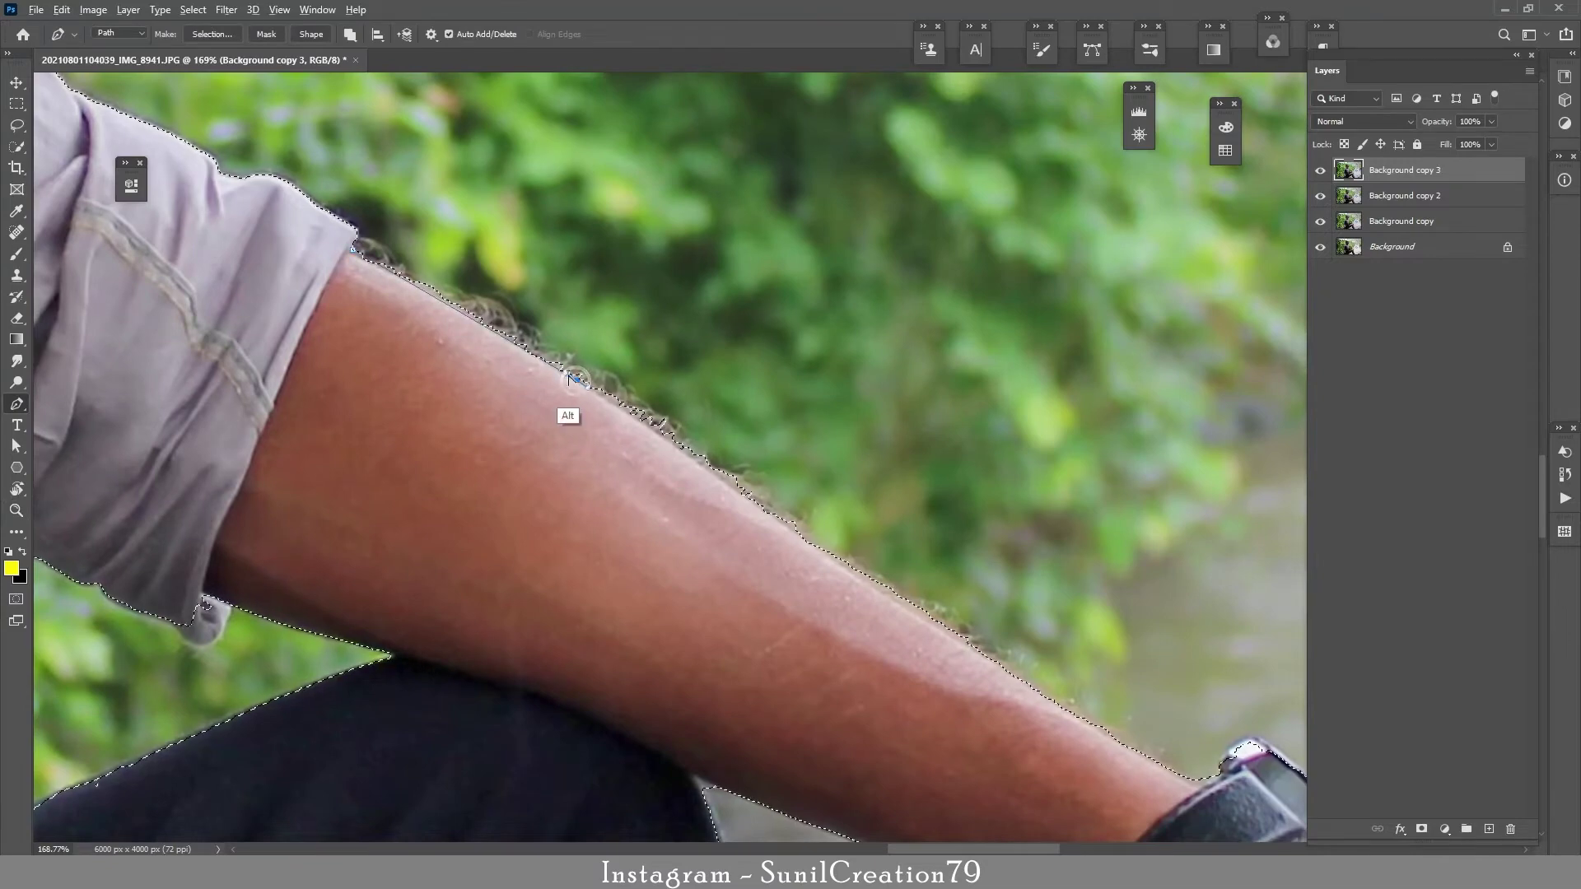
{"action": "left_click", "coordinate": [848, 570]}
{"action": "left_click", "coordinate": [1122, 742]}
{"action": "left_click", "coordinate": [1173, 768]}
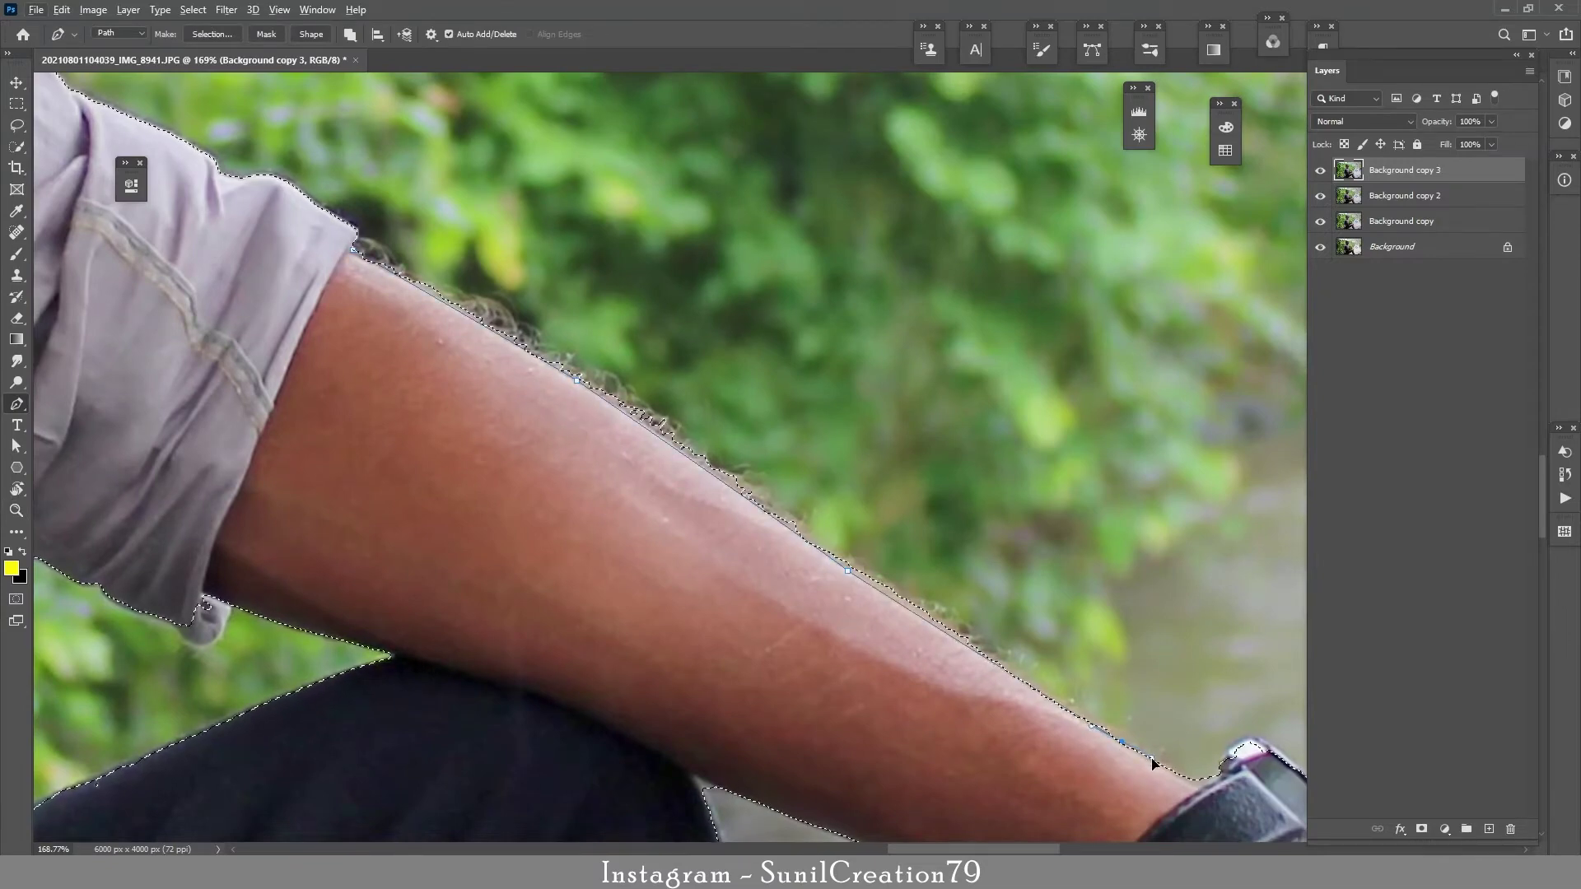
Close the forearm path through the background back to the sleeve and subtract the enclosed area from the selection
{"action": "left_click", "coordinate": [1194, 713]}
{"action": "left_click", "coordinate": [1181, 669]}
{"action": "left_click", "coordinate": [1037, 560]}
{"action": "left_click", "coordinate": [778, 394]}
{"action": "left_click", "coordinate": [584, 270]}
{"action": "left_click", "coordinate": [481, 213]}
{"action": "left_click", "coordinate": [441, 211]}
{"action": "left_click", "coordinate": [370, 239]}
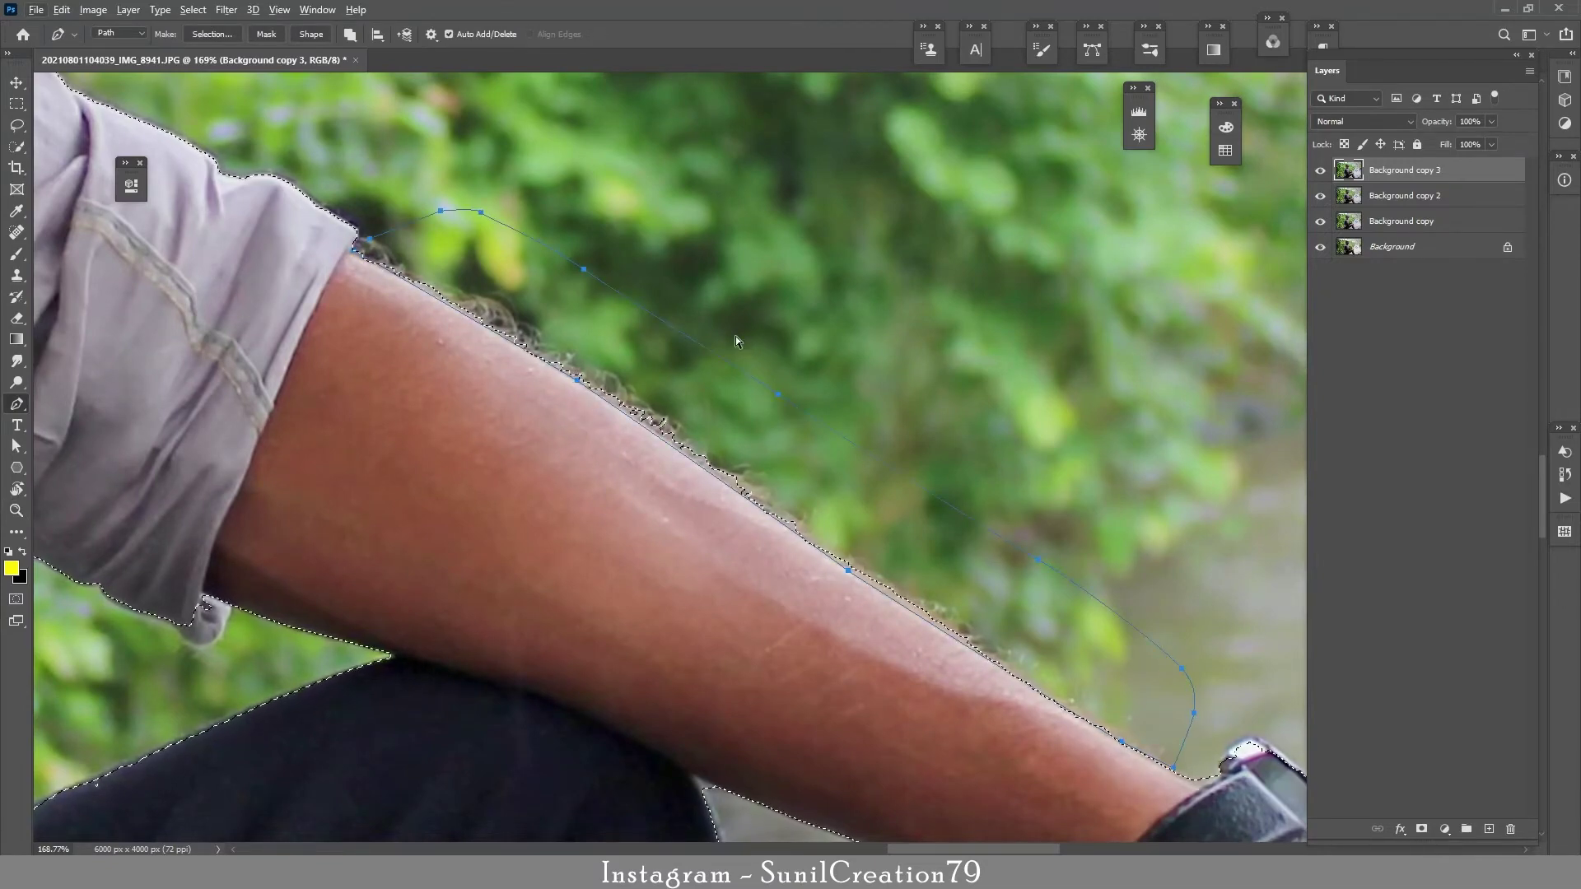
{"action": "key", "text": "ctrl+alt+Return"}
Trace a closed Pen path around the outer edge of the wristwatch and add it to the selection
{"action": "left_click_drag", "start_coordinate": [1071, 529], "coordinate": [874, 302]}
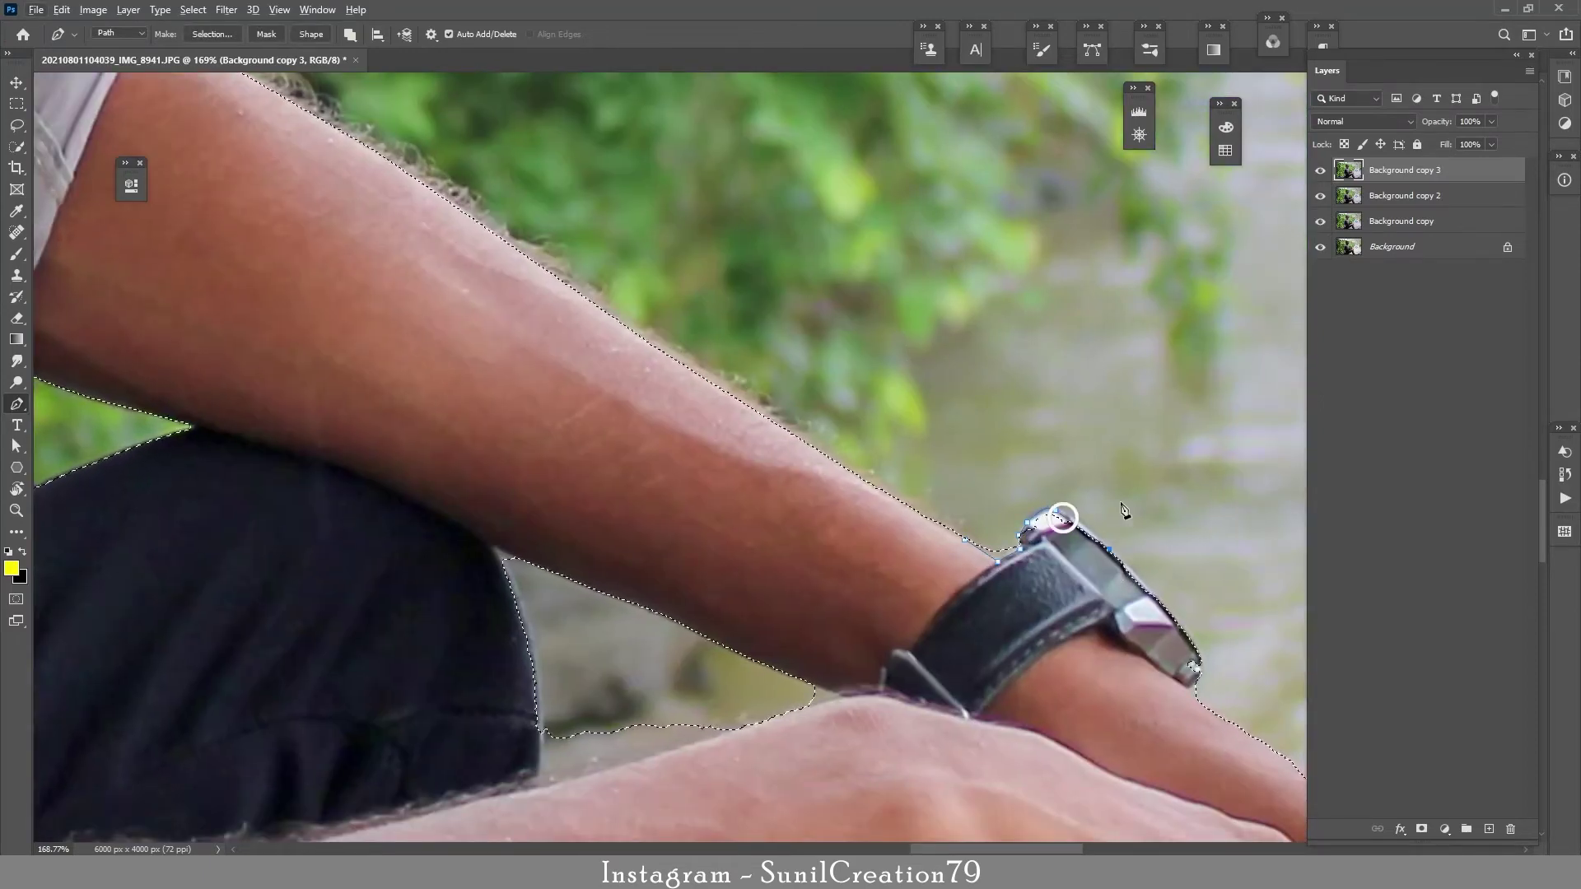
{"action": "key", "text": "ctrl+alt+Return"}
{"action": "left_click", "coordinate": [1014, 547]}
{"action": "left_click_drag", "start_coordinate": [1026, 527], "coordinate": [1085, 515]}
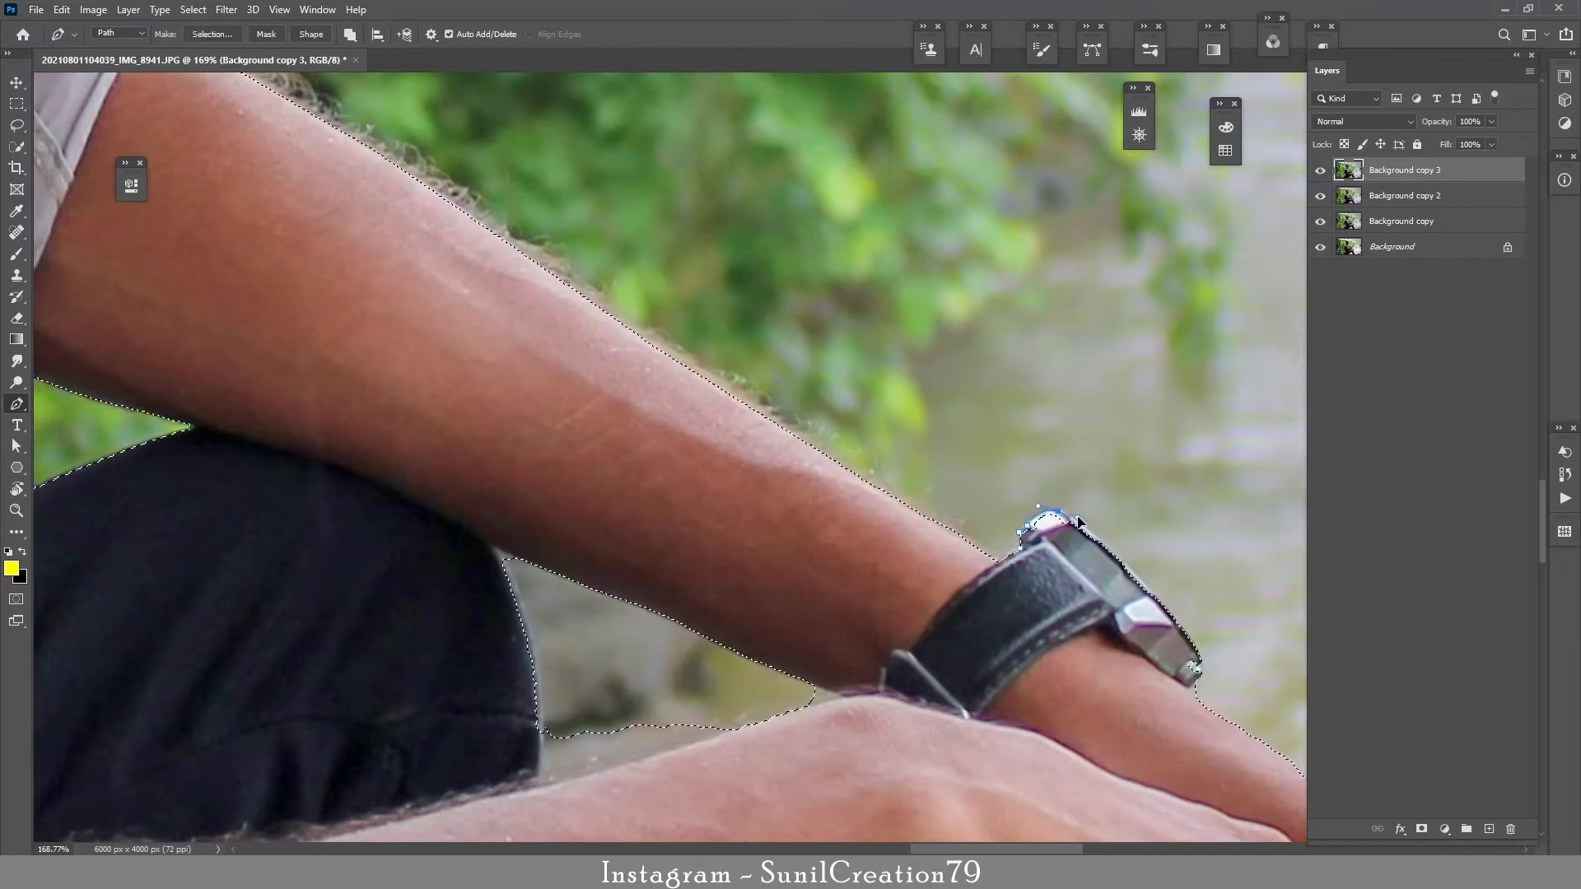
{"action": "left_click", "coordinate": [1059, 512], "text": "alt"}
{"action": "left_click_drag", "start_coordinate": [1170, 614], "coordinate": [1180, 695]}
{"action": "left_click", "coordinate": [1170, 614], "text": "alt"}
{"action": "left_click", "coordinate": [1198, 678], "text": "alt"}
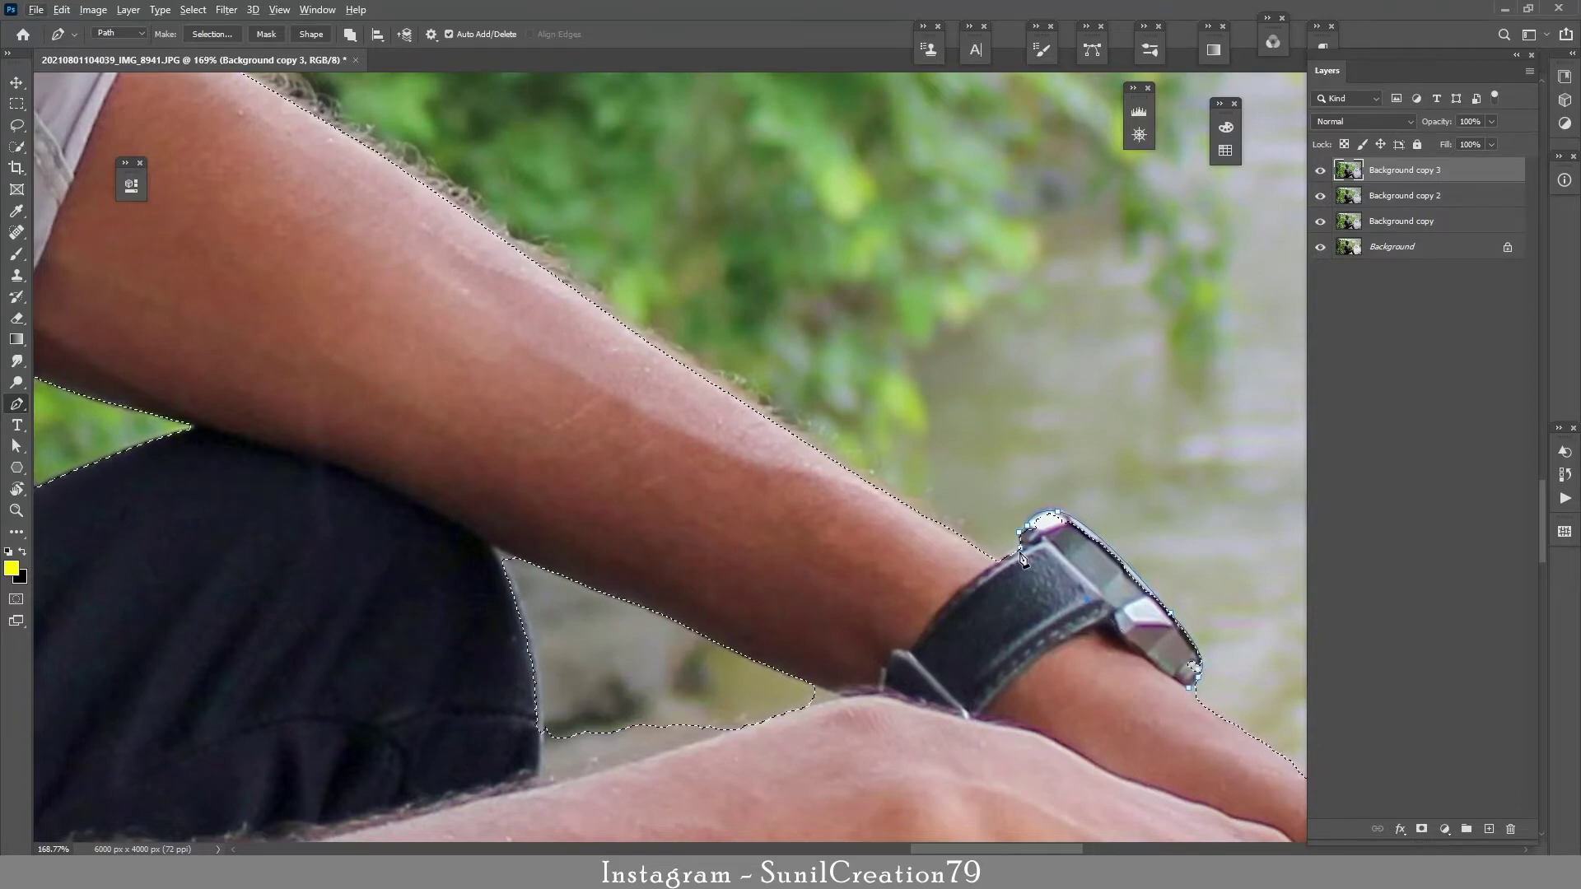
{"action": "key", "text": "ctrl+shift+Return"}
Trace a Pen path along the back of the hand from below the watch to the knuckles and add it to the selection
{"action": "left_click_drag", "start_coordinate": [1158, 549], "coordinate": [816, 257]}
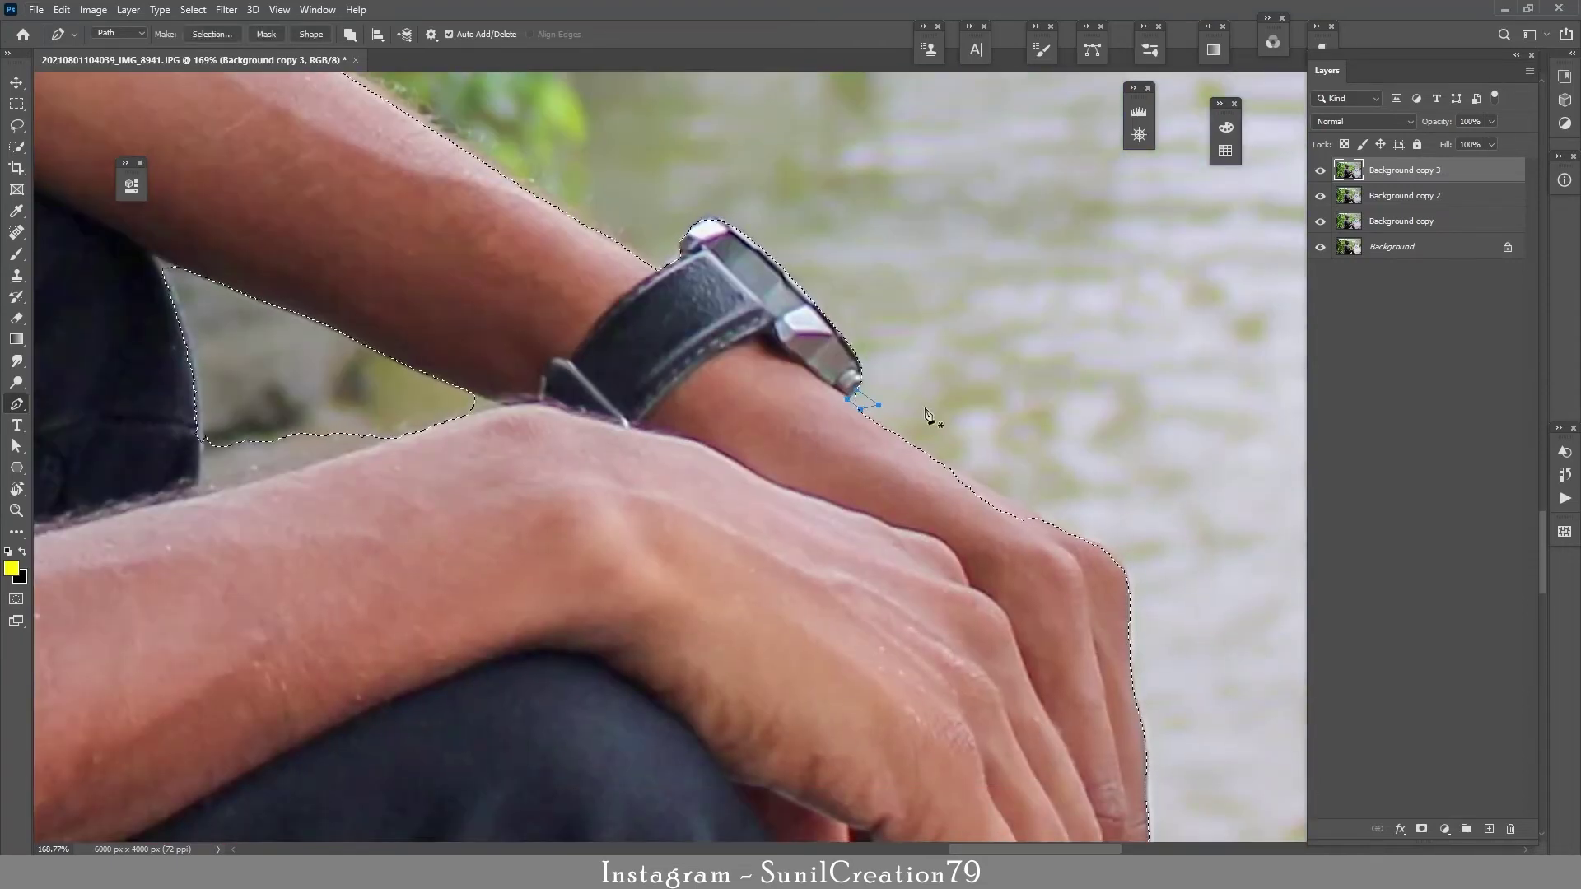
{"action": "left_click_drag", "start_coordinate": [1023, 476], "coordinate": [977, 380]}
{"action": "left_click", "coordinate": [894, 363]}
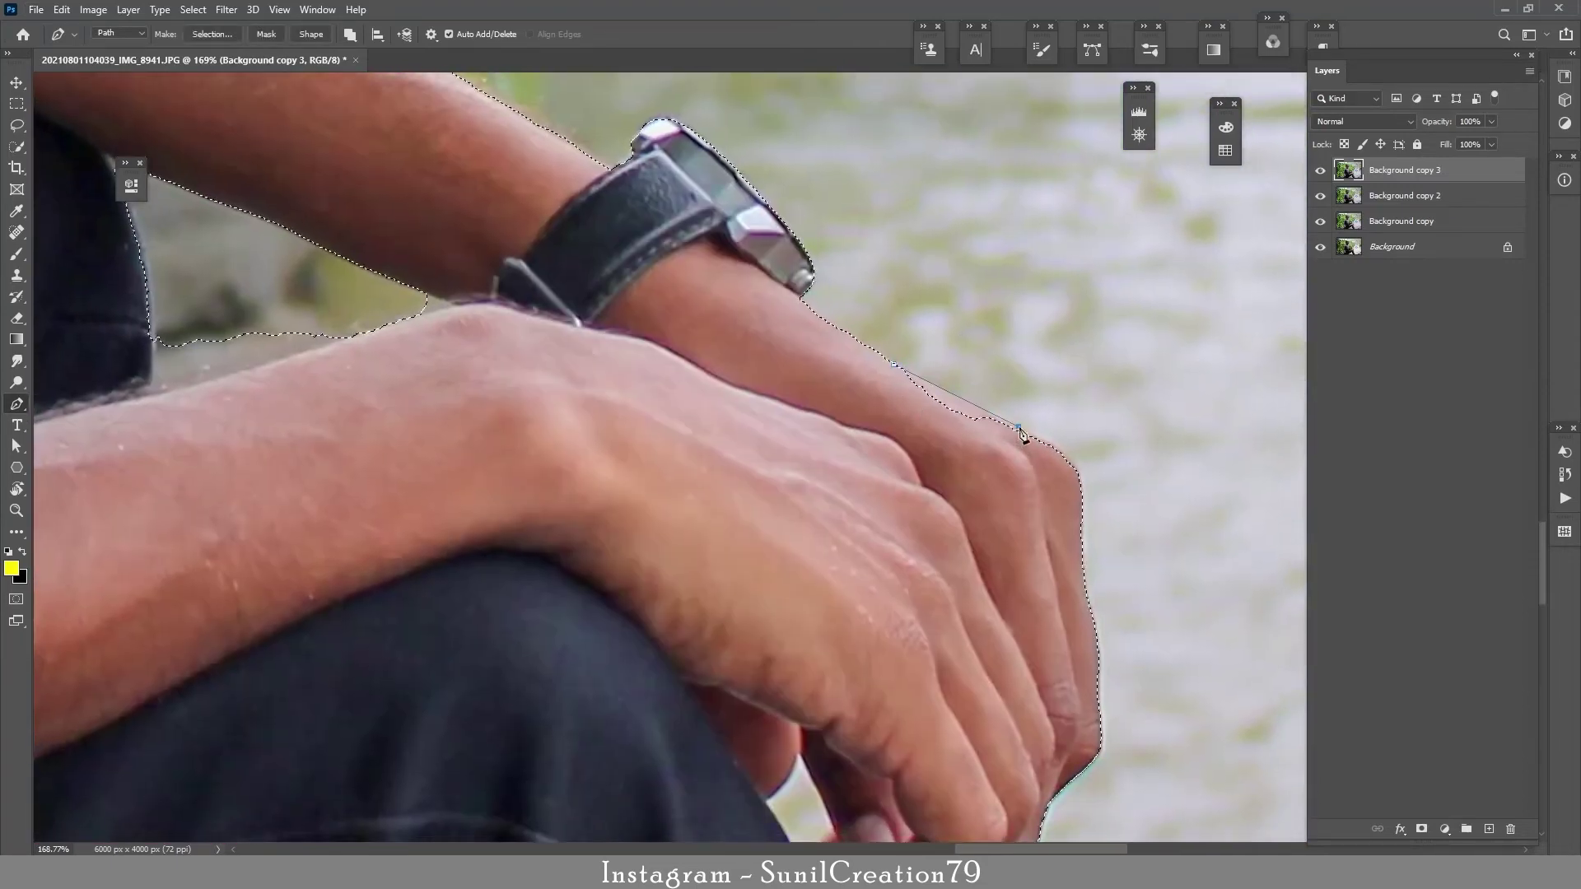
{"action": "left_click", "coordinate": [1030, 433]}
{"action": "left_click_drag", "start_coordinate": [1081, 491], "coordinate": [1071, 530]}
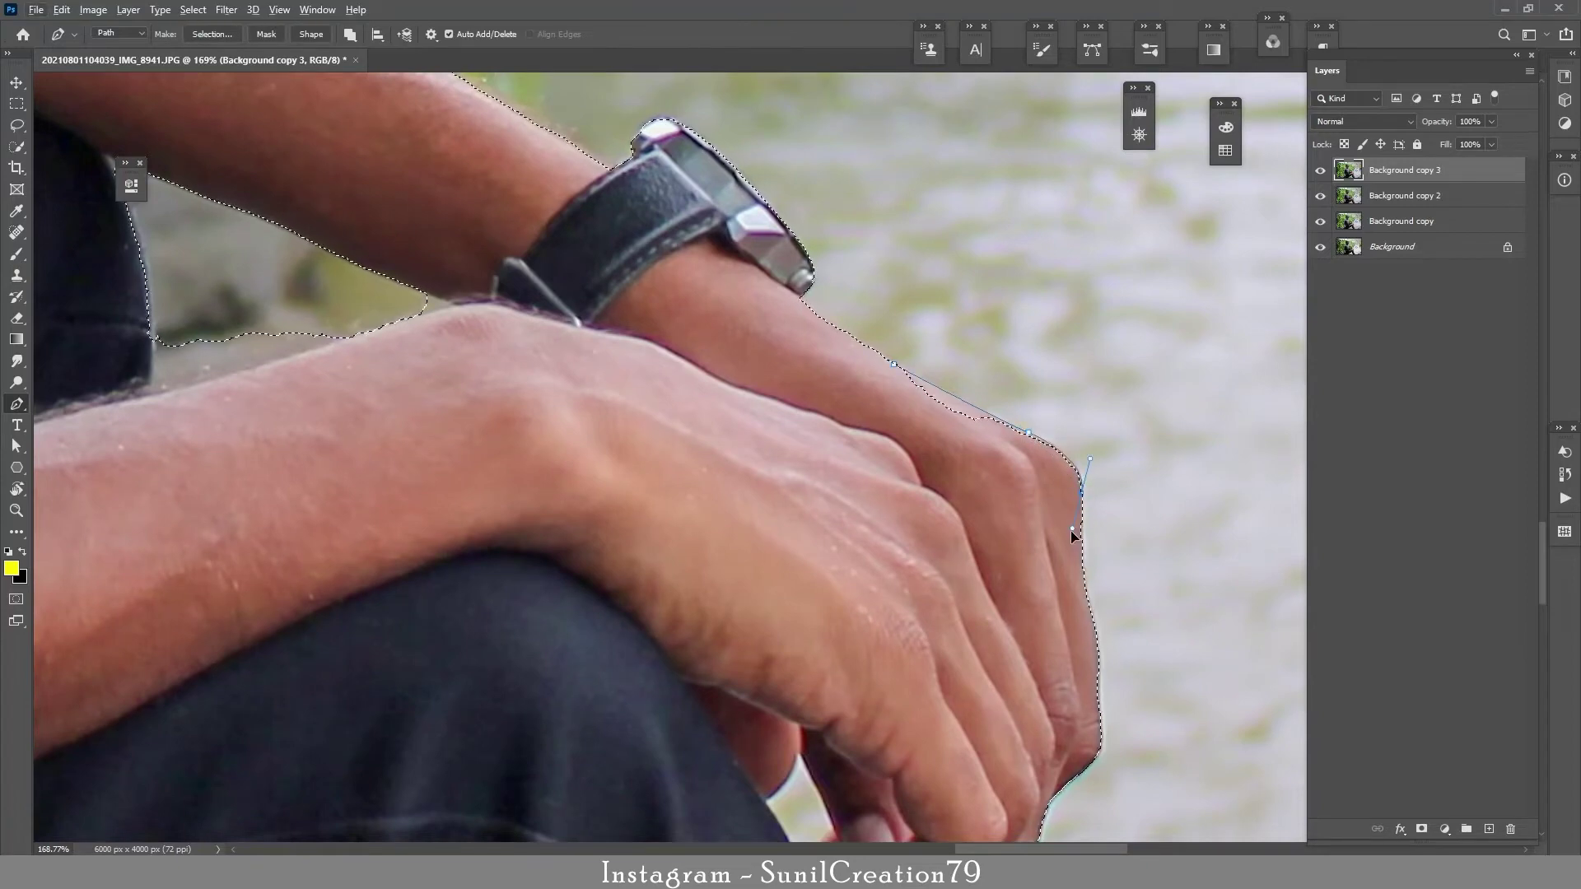
{"action": "key", "text": "ctrl+shift+Return"}
Trace a closed Pen path around the background gap between the fingers and the knee and subtract it from the selection
{"action": "left_click_drag", "start_coordinate": [1082, 766], "coordinate": [1105, 545]}
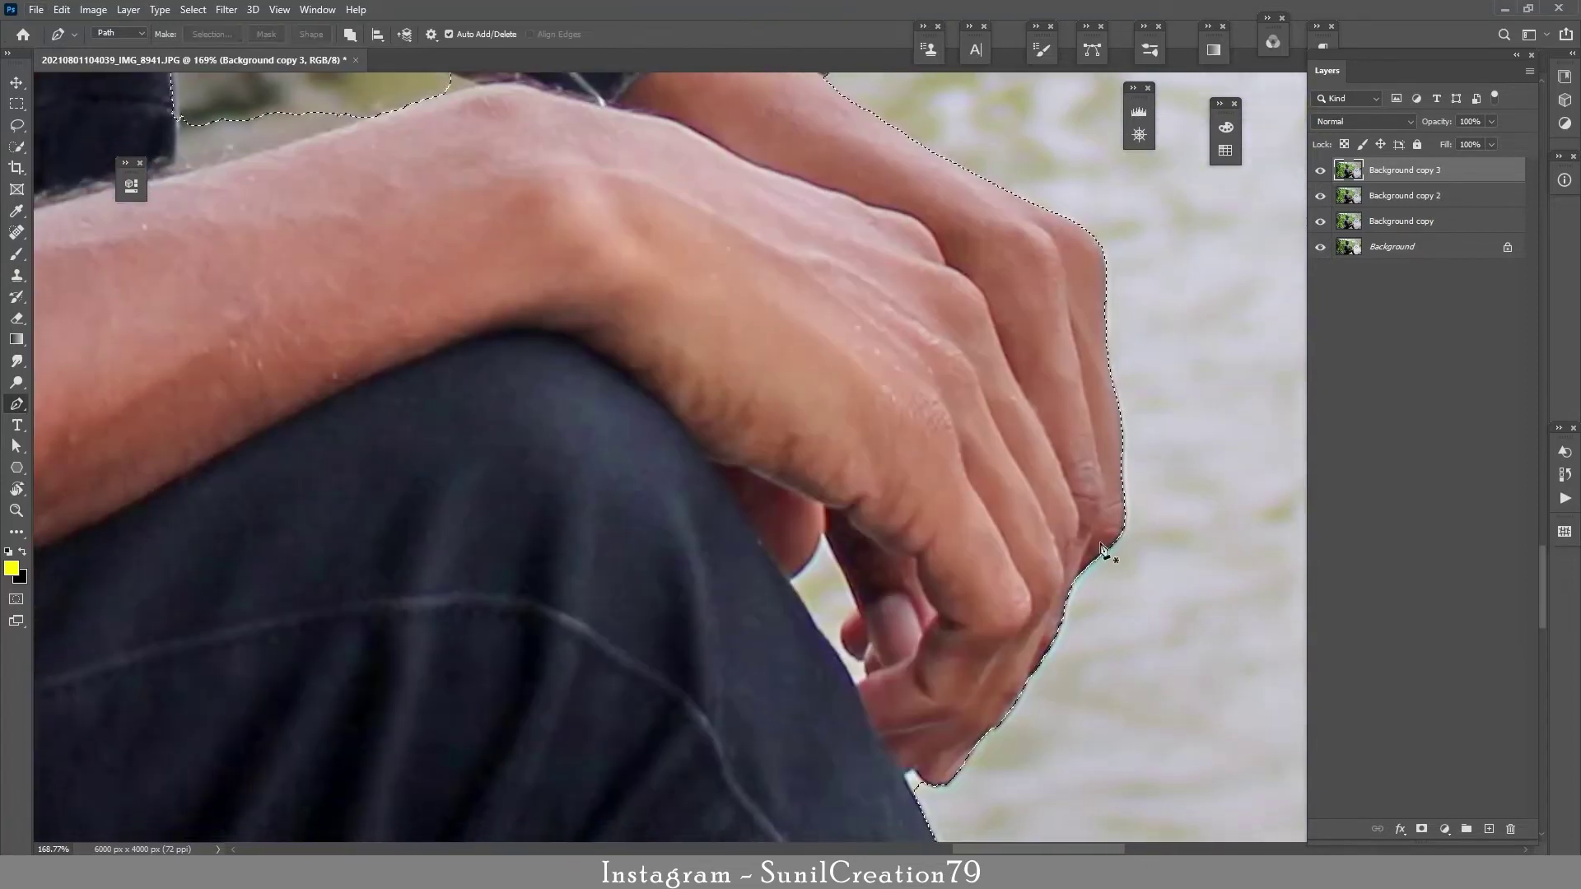
{"action": "left_click", "coordinate": [822, 533]}
{"action": "left_click", "coordinate": [858, 608]}
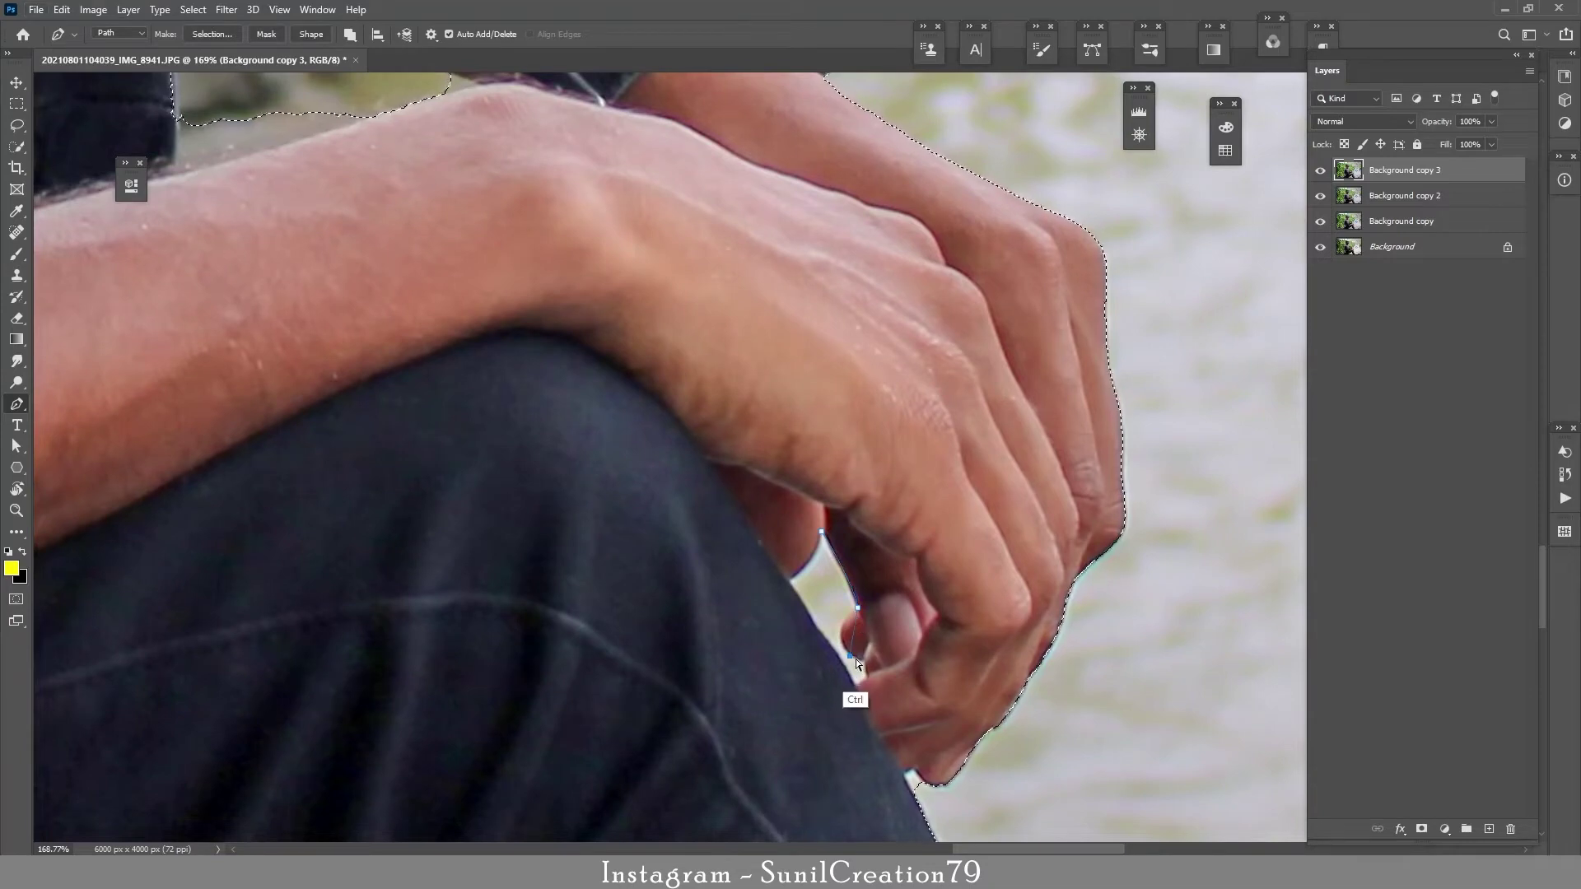
{"action": "left_click", "coordinate": [861, 660]}
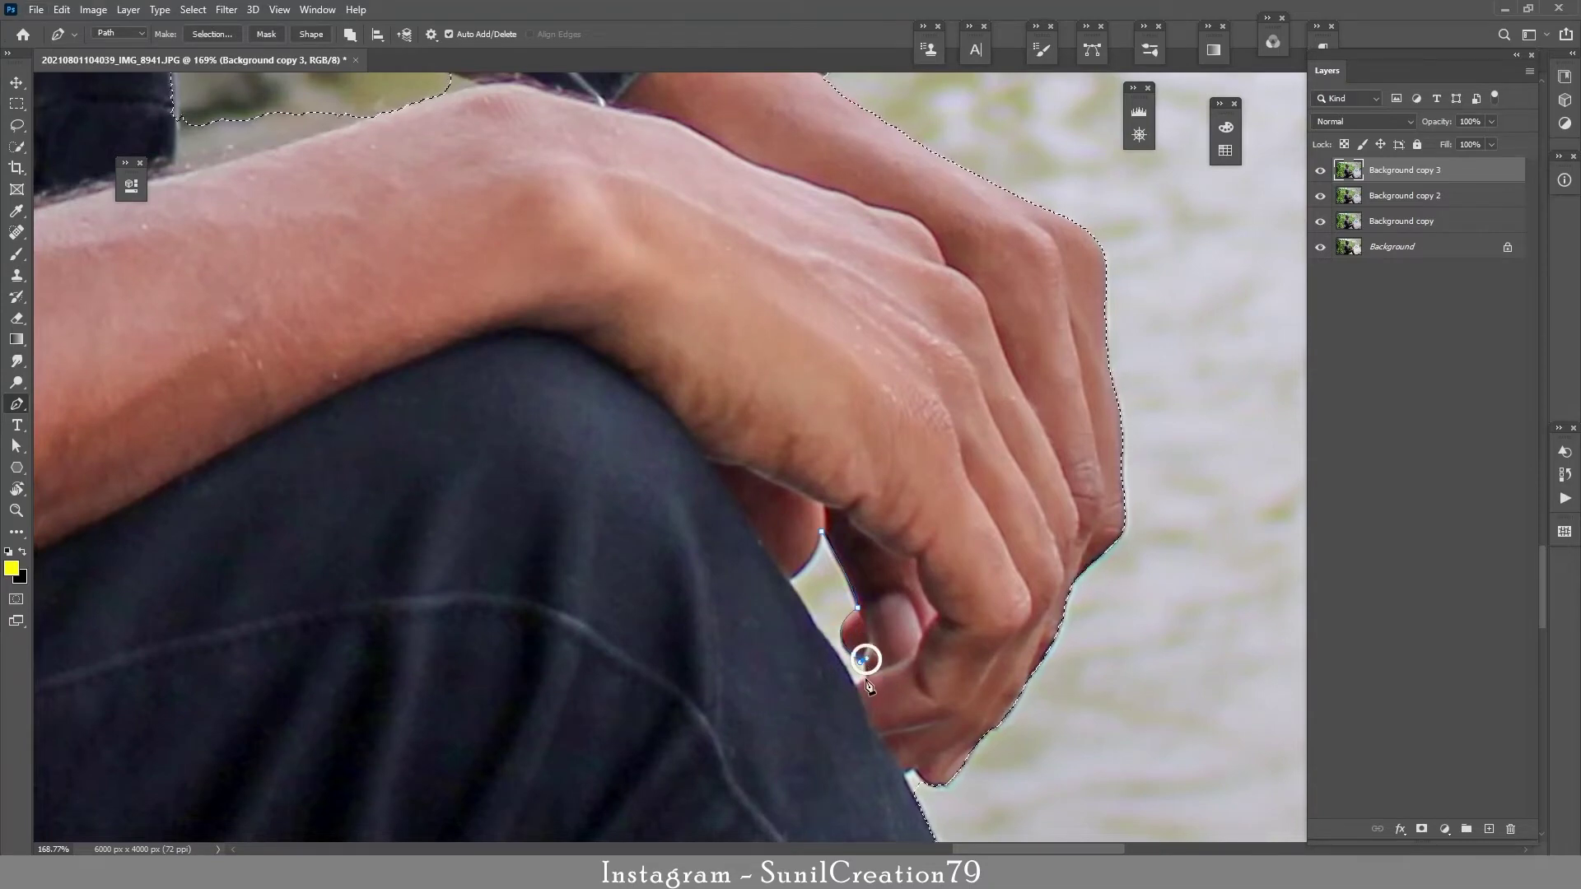
{"action": "left_click", "coordinate": [868, 674]}
{"action": "left_click", "coordinate": [854, 686]}
{"action": "left_click", "coordinate": [788, 583]}
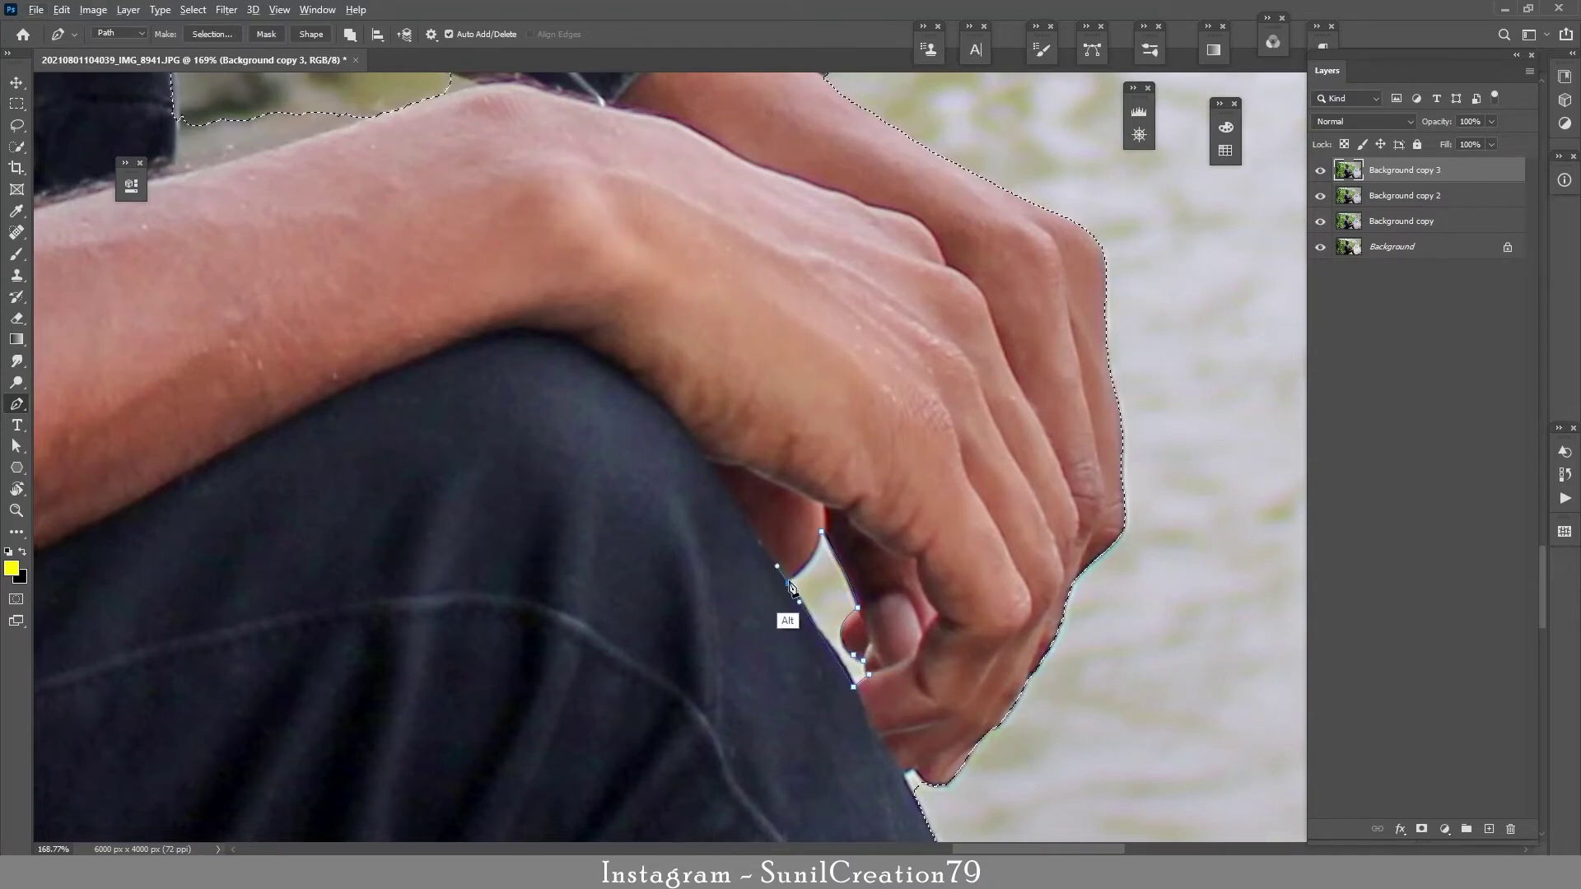
{"action": "left_click_drag", "start_coordinate": [822, 533], "coordinate": [829, 499]}
{"action": "key", "text": "ctrl+Return"}
Outline the small background gap beneath the fingertips at the trouser edge with the Pen and subtract it from the selection
{"action": "left_click_drag", "start_coordinate": [1004, 577], "coordinate": [1055, 335]}
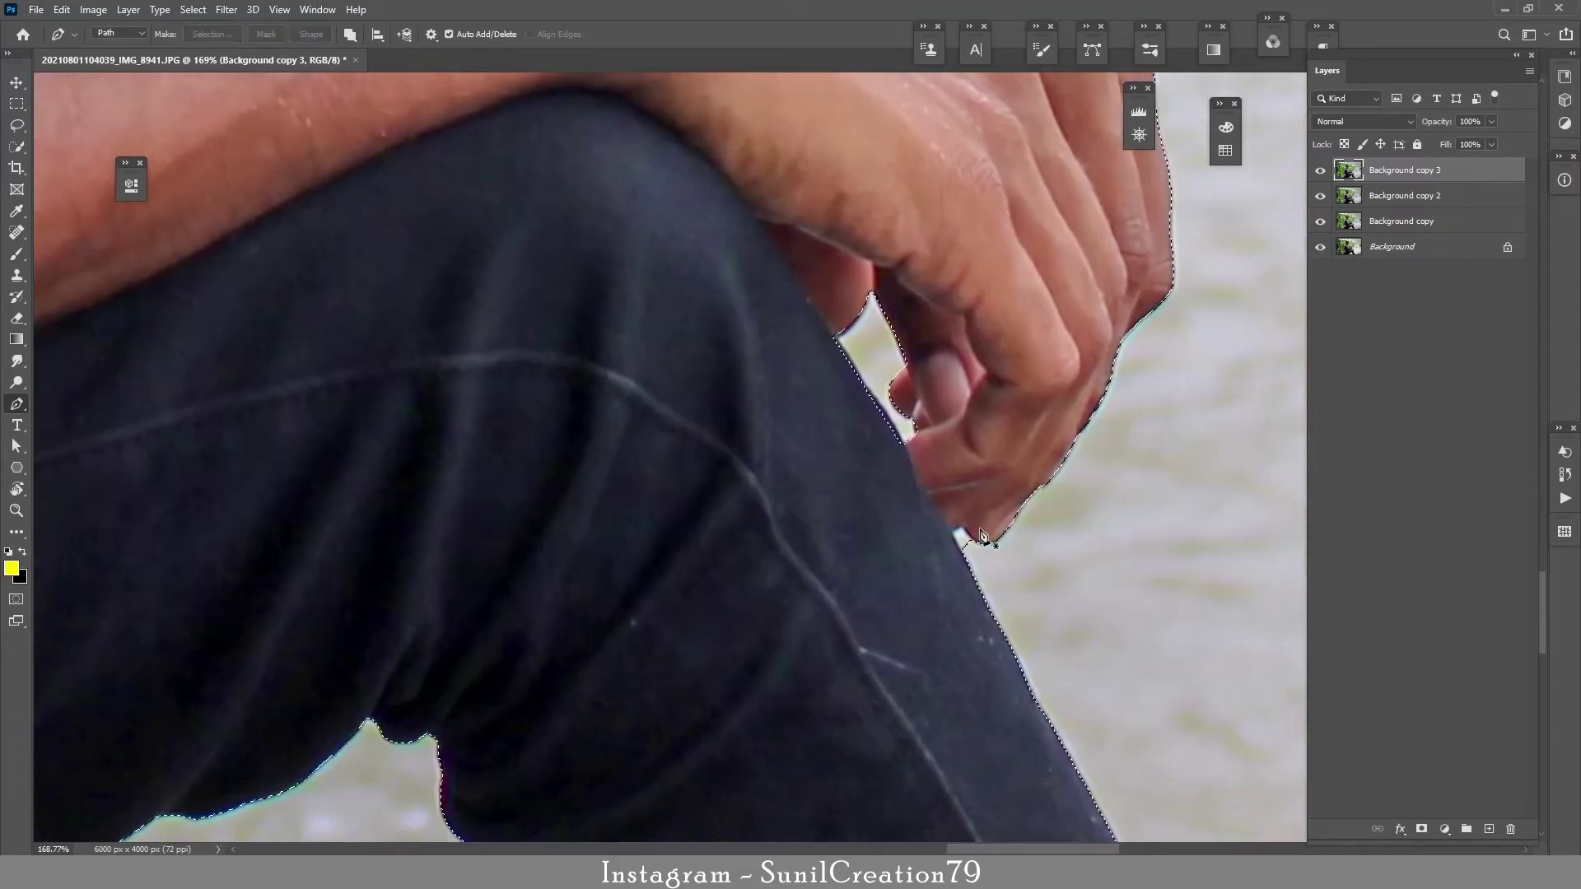
{"action": "left_click", "coordinate": [976, 541]}
{"action": "left_click", "coordinate": [960, 525]}
{"action": "left_click", "coordinate": [951, 533]}
{"action": "left_click", "coordinate": [963, 556]}
{"action": "left_click", "coordinate": [976, 542]}
{"action": "key", "text": "ctrl+Return"}
Trace a small closed Pen path beside the metal ring at the trouser hem and apply it to the selection
{"action": "left_click_drag", "start_coordinate": [1013, 494], "coordinate": [898, 498]}
{"action": "left_click_drag", "start_coordinate": [985, 609], "coordinate": [871, 476]}
{"action": "left_click_drag", "start_coordinate": [984, 577], "coordinate": [1061, 592]}
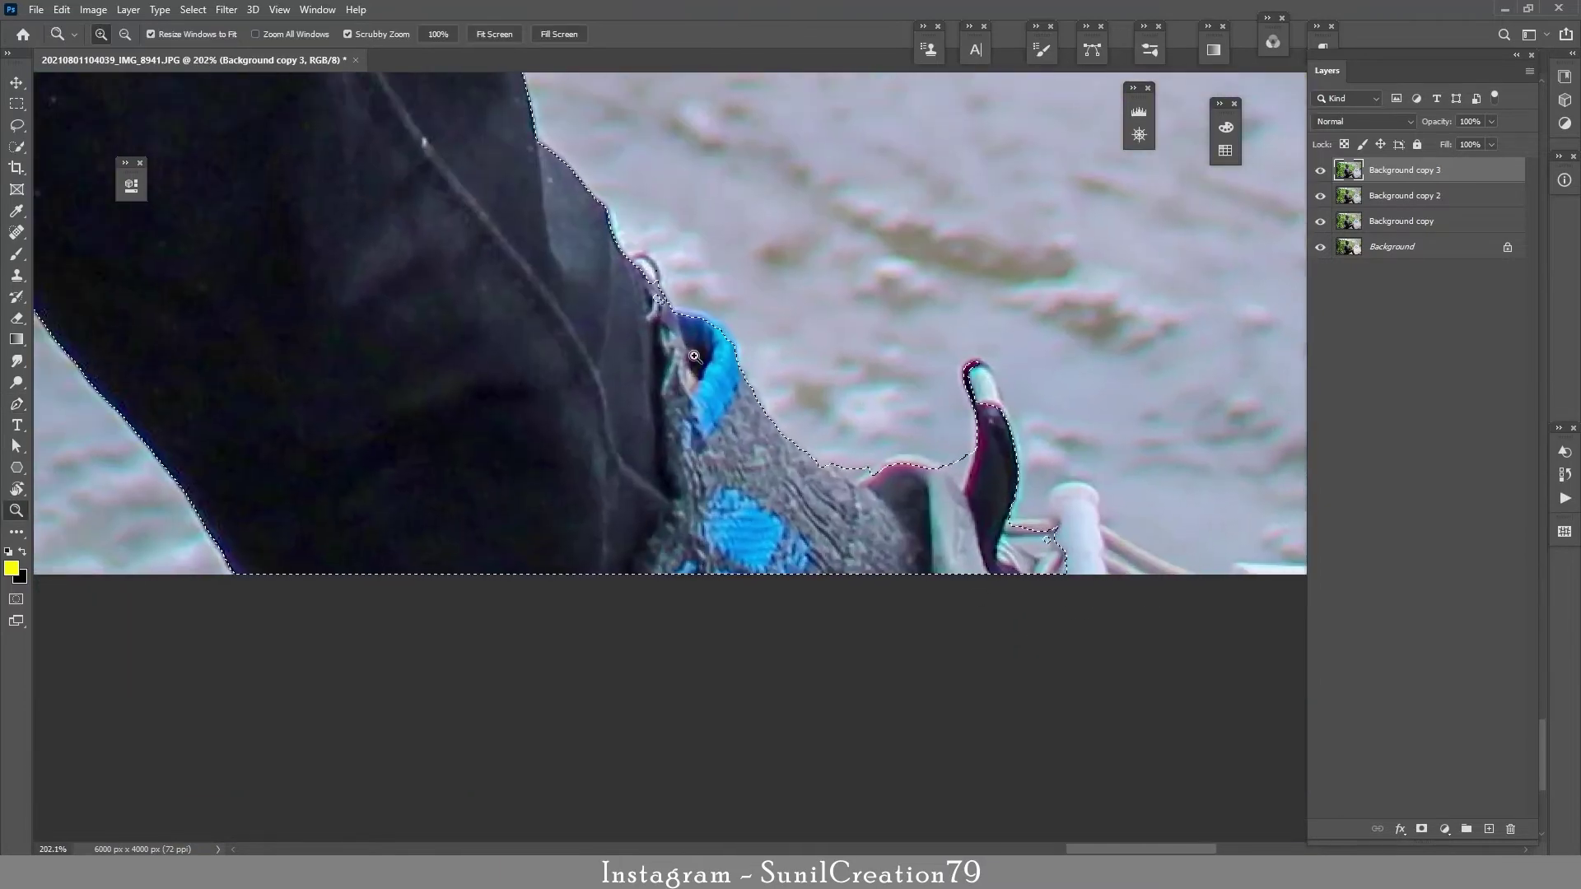
{"action": "left_click", "coordinate": [675, 312]}
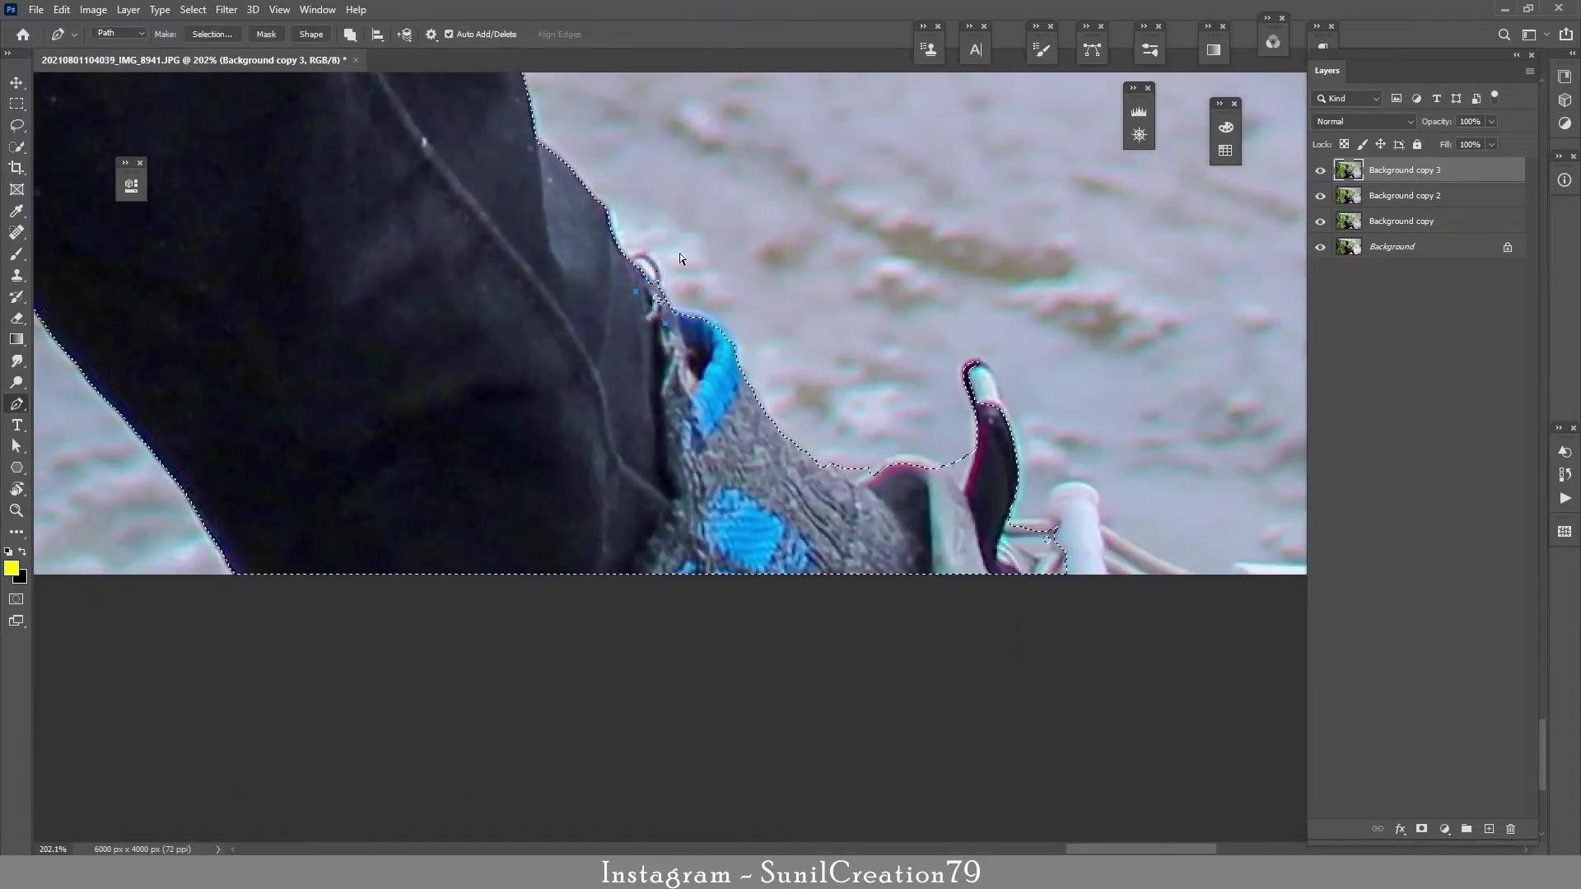
{"action": "left_click", "coordinate": [673, 311]}
{"action": "left_click", "coordinate": [680, 264]}
{"action": "left_click", "coordinate": [641, 265]}
{"action": "key", "text": "ctrl+Return"}
Outline the background wedge between the sock's front edge and the shoe collar with the Pen and subtract it from the selection
{"action": "left_click_drag", "start_coordinate": [981, 480], "coordinate": [884, 405]}
{"action": "left_click", "coordinate": [721, 389]}
{"action": "left_click", "coordinate": [750, 408]}
{"action": "left_click", "coordinate": [780, 393]}
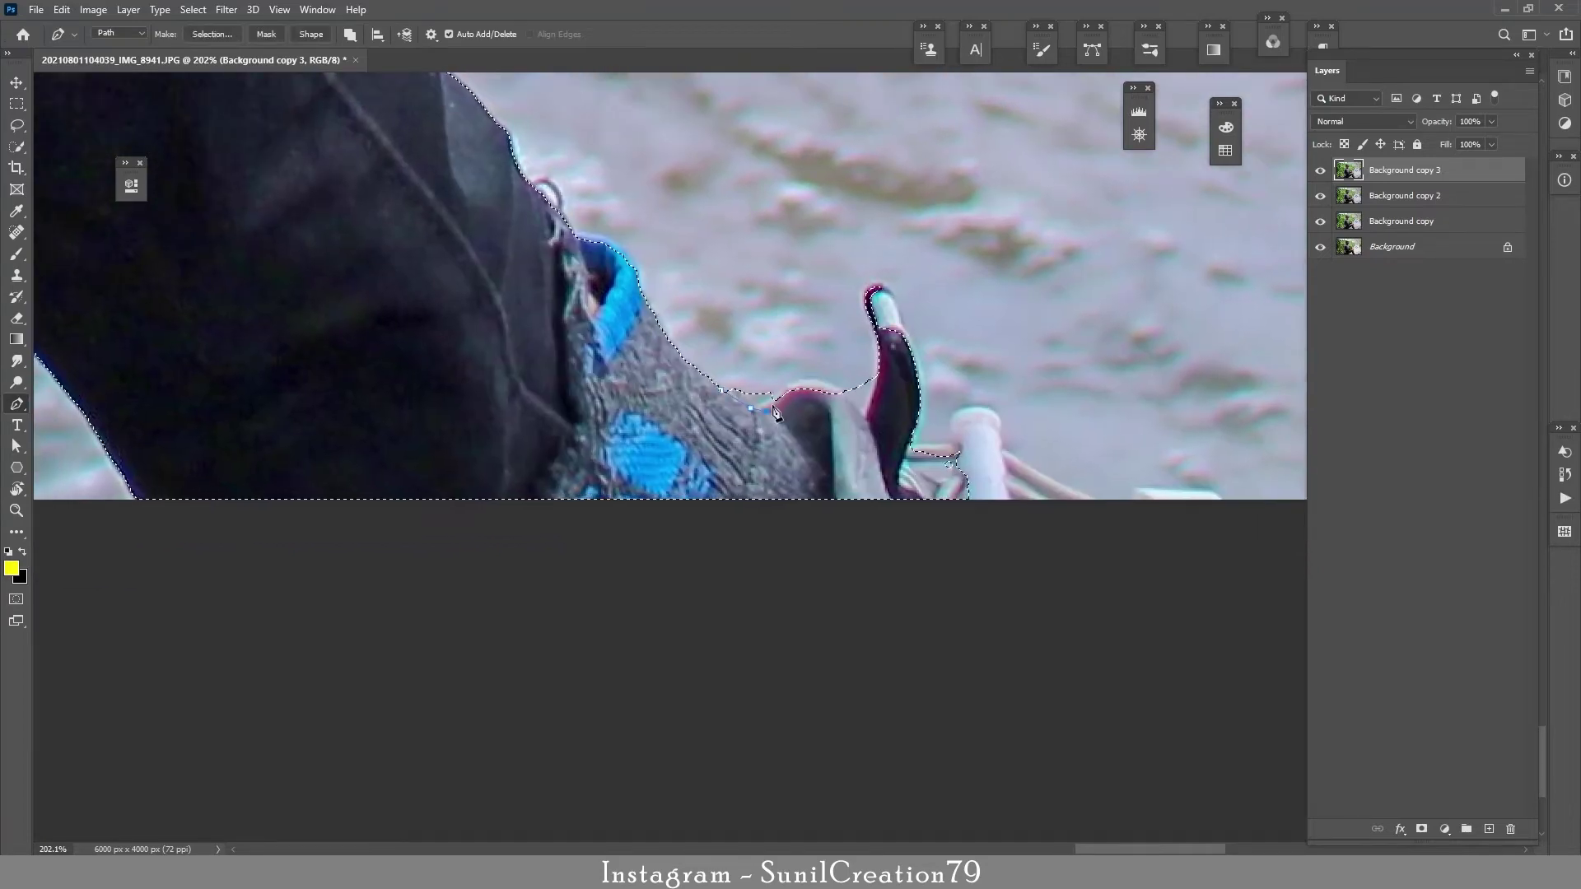
{"action": "left_click", "coordinate": [774, 366]}
{"action": "left_click", "coordinate": [733, 361]}
{"action": "left_click", "coordinate": [722, 366]}
{"action": "key", "text": "ctrl+super+Return"}
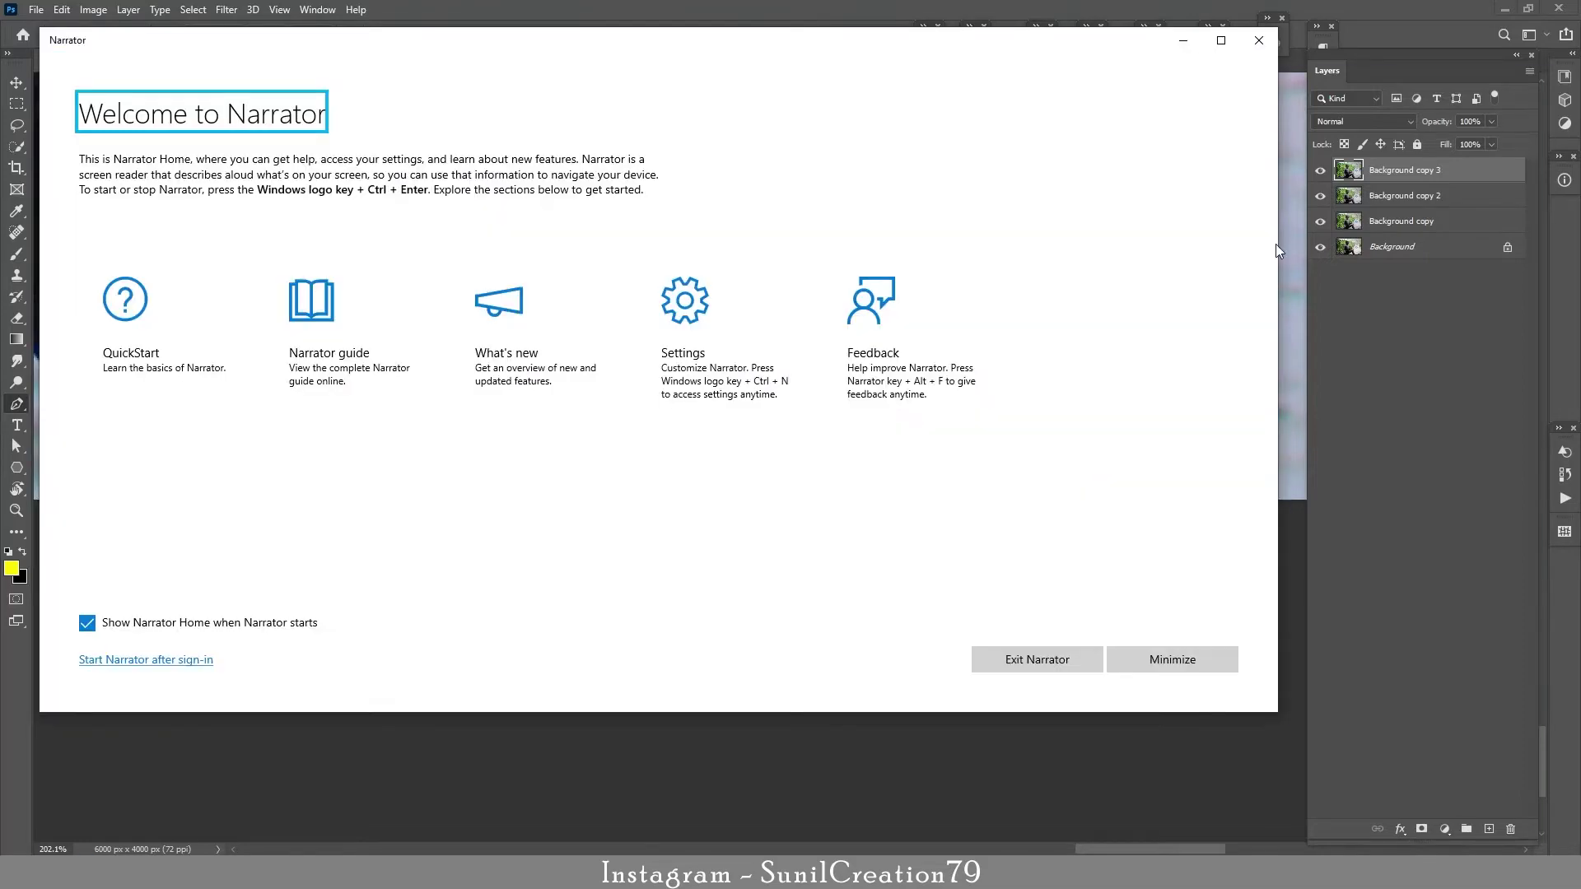
{"action": "key", "text": "ctrl+super+Return"}
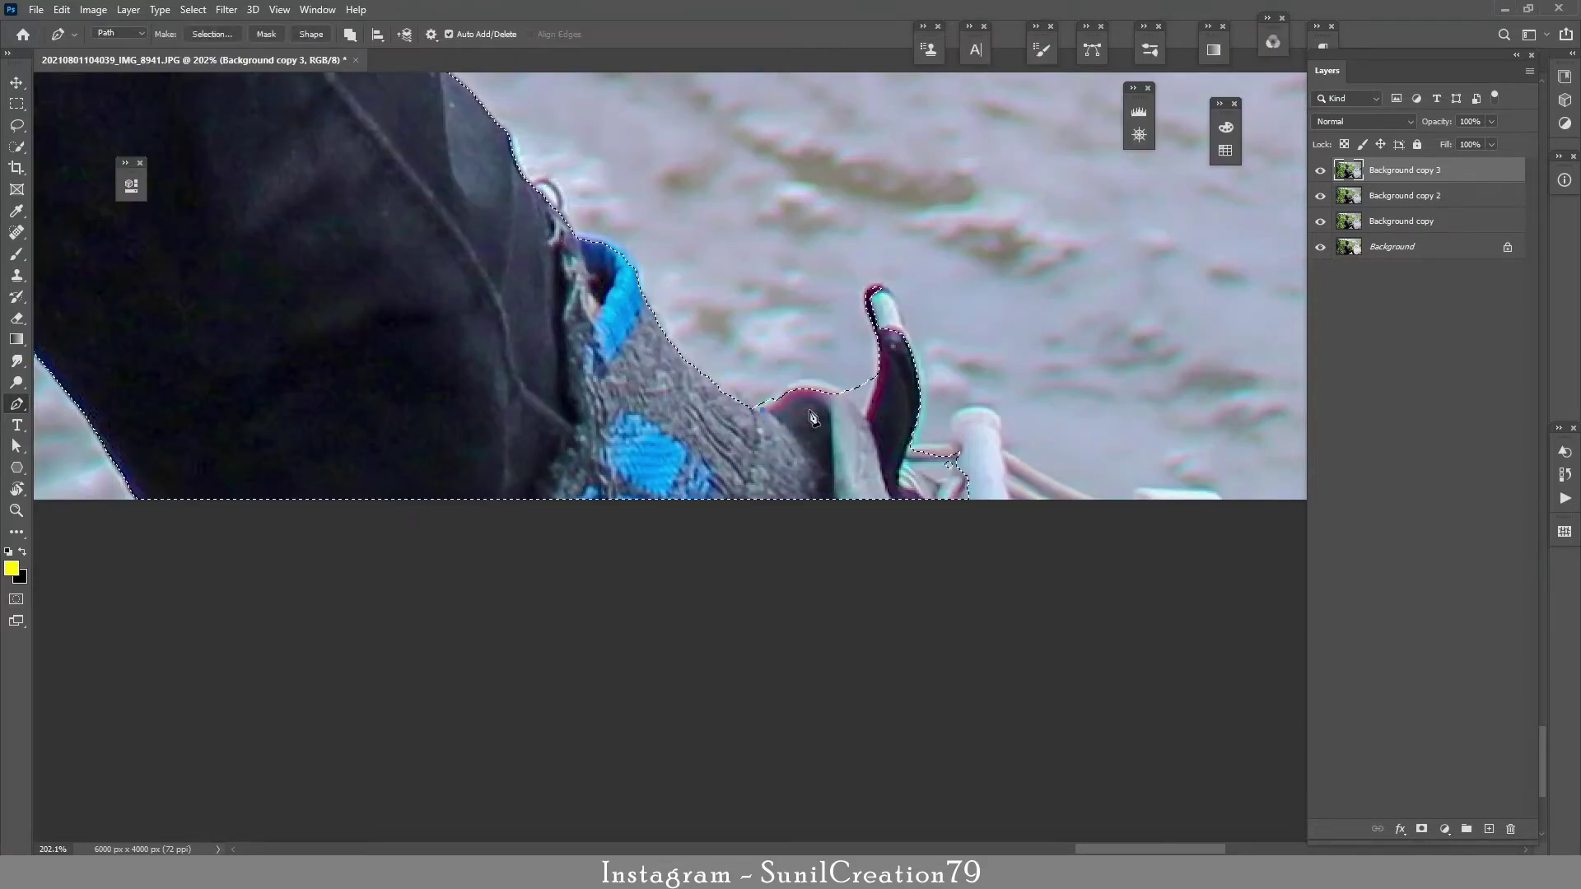
Add the shoe collar's rounded upper edge to the selection with a Pen path, and subtract the background between collar and pull loop
{"action": "left_click", "coordinate": [752, 409]}
{"action": "left_click_drag", "start_coordinate": [851, 399], "coordinate": [895, 452]}
{"action": "left_click", "coordinate": [850, 399], "text": "alt"}
{"action": "left_click", "coordinate": [812, 420]}
{"action": "left_click", "coordinate": [776, 424]}
{"action": "left_click", "coordinate": [746, 420]}
{"action": "left_click", "coordinate": [751, 410]}
{"action": "key", "text": "ctrl+shift+Return"}
{"action": "left_click_drag", "start_coordinate": [854, 377], "coordinate": [832, 381]}
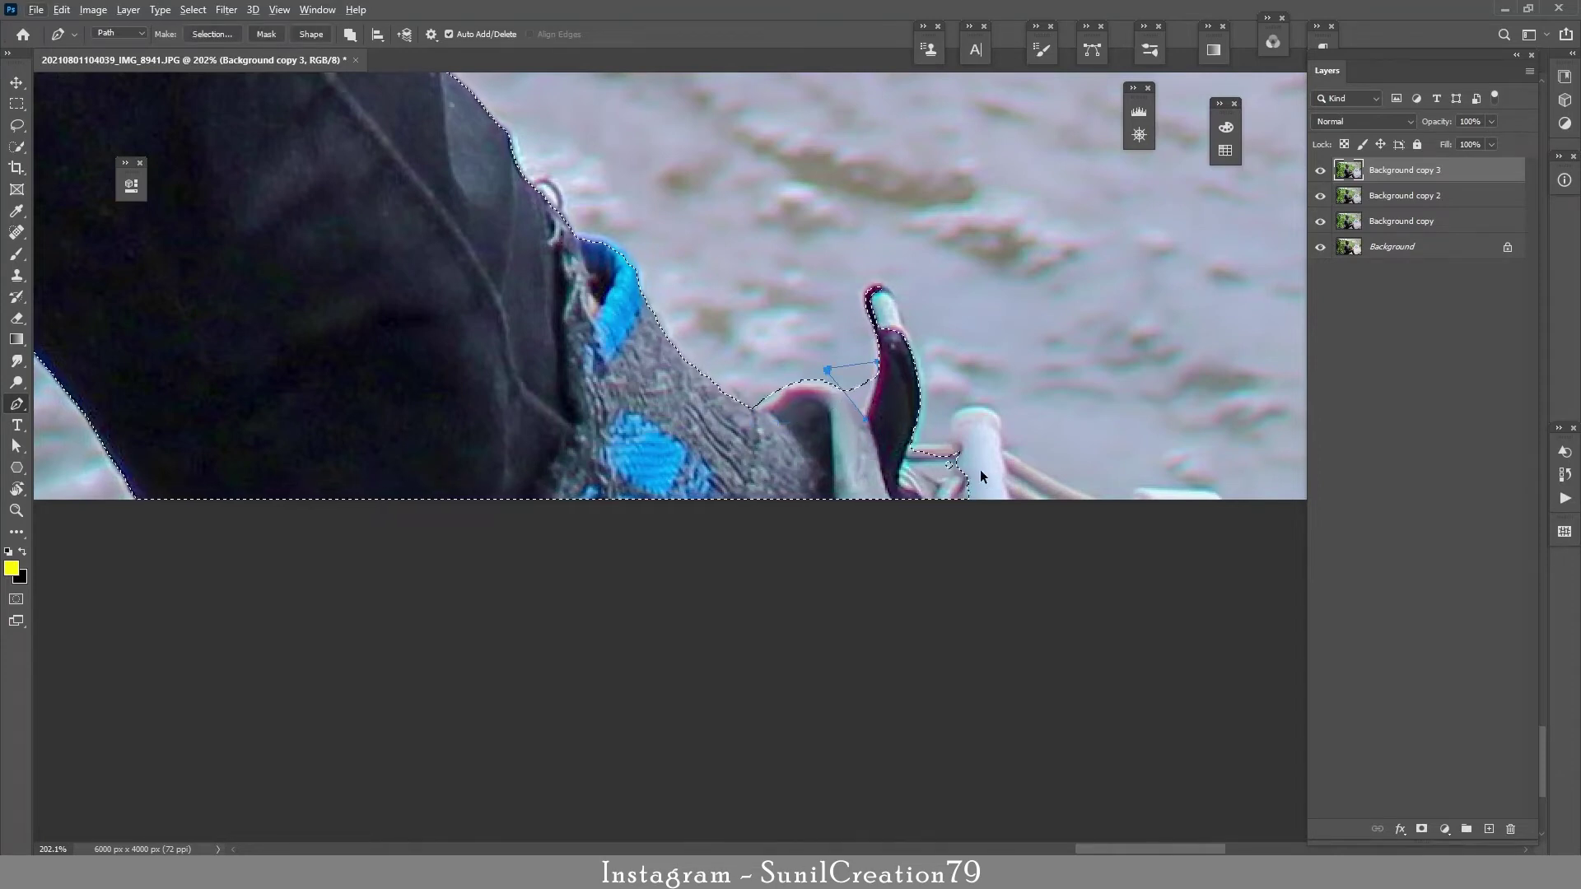
{"action": "key", "text": "ctrl+alt+Return"}
Trace a closed Pen path around the shoe's upright pull loop and add it to the selection
{"action": "left_click", "coordinate": [863, 302]}
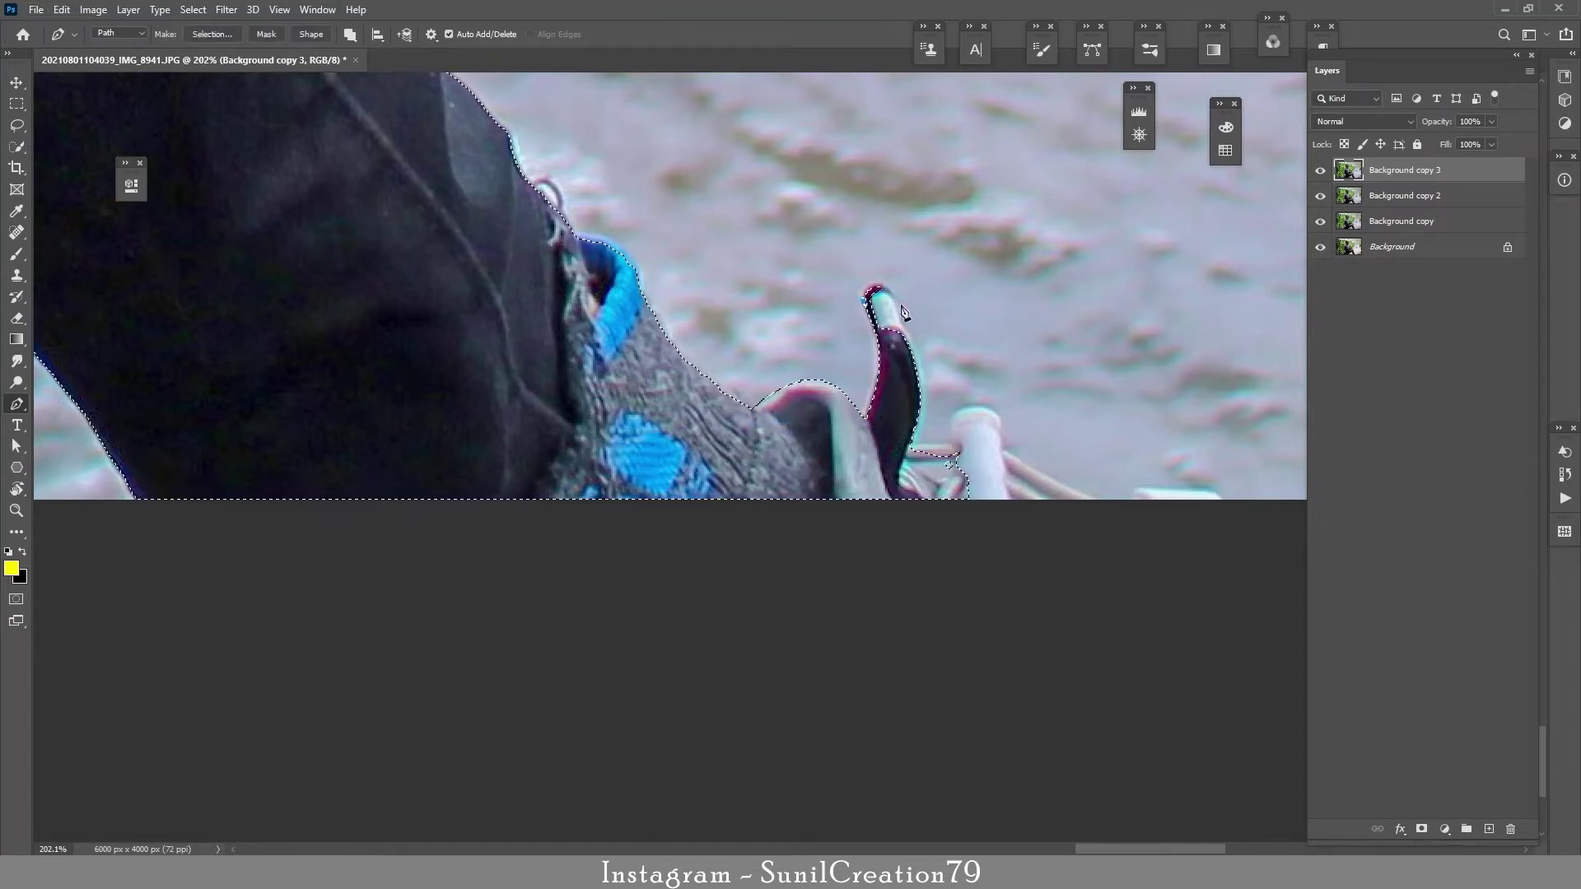
{"action": "left_click_drag", "start_coordinate": [912, 444], "coordinate": [705, 384]}
{"action": "left_click", "coordinate": [911, 445], "text": "alt"}
{"action": "left_click", "coordinate": [882, 432]}
{"action": "left_click", "coordinate": [882, 407]}
{"action": "key", "text": "ctrl+shift+Return"}
Trace the white lace toggle and the laces down to the image's lower edge with the Pen and add them to the selection
{"action": "left_click", "coordinate": [688, 302]}
{"action": "left_click", "coordinate": [728, 299]}
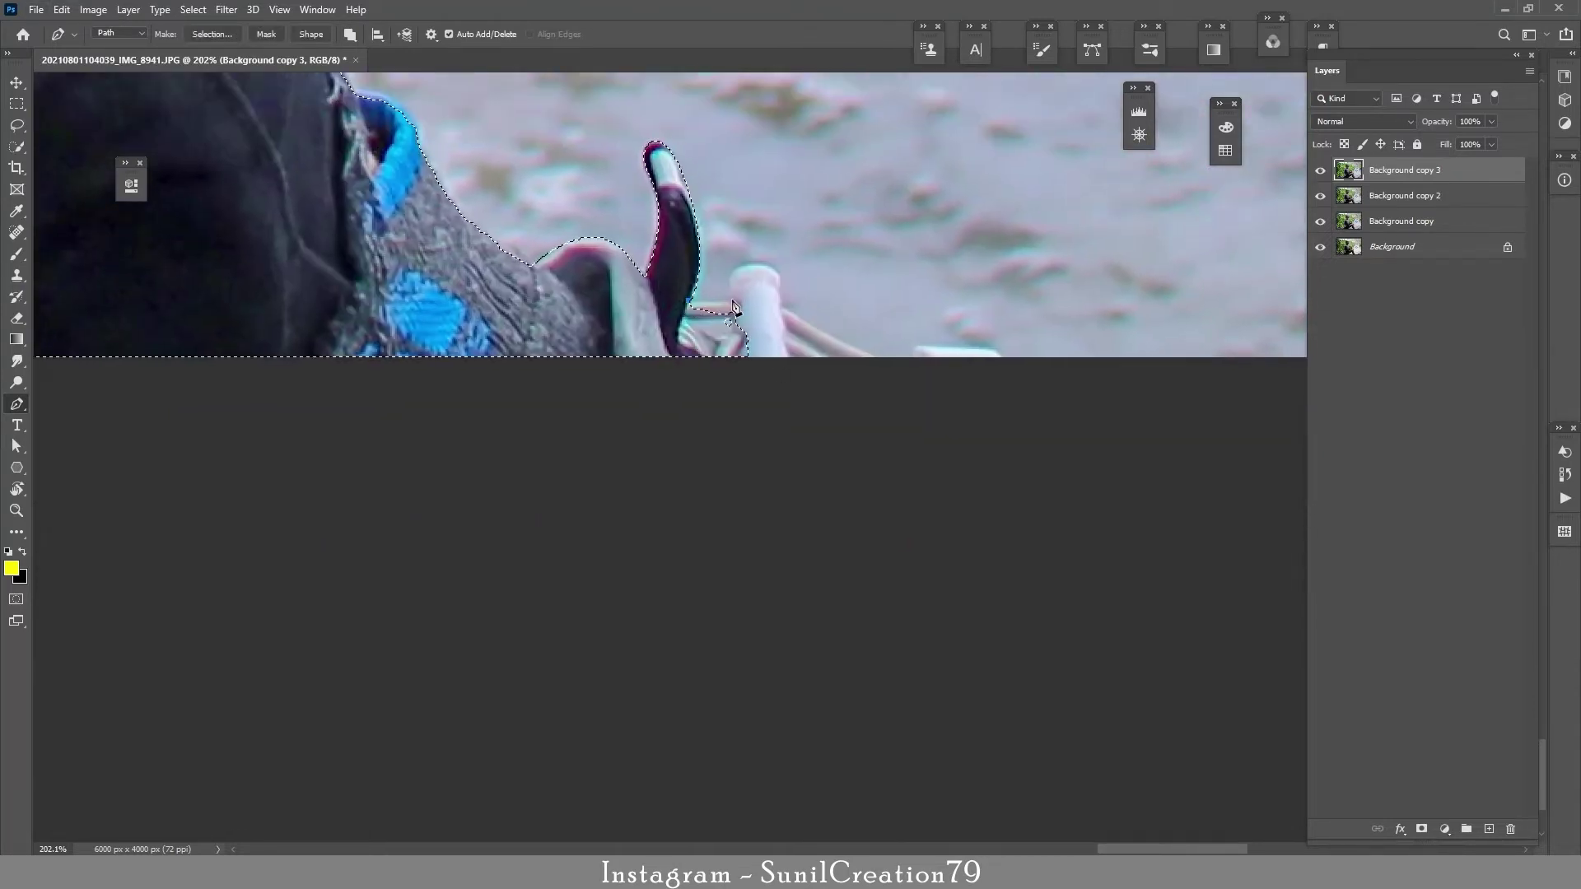
{"action": "left_click_drag", "start_coordinate": [750, 260], "coordinate": [771, 265]}
{"action": "key", "text": "ctrl+z"}
{"action": "left_click_drag", "start_coordinate": [768, 334], "coordinate": [767, 336]}
{"action": "left_click", "coordinate": [778, 296], "text": "alt"}
{"action": "left_click", "coordinate": [780, 306]}
{"action": "left_click_drag", "start_coordinate": [902, 367], "coordinate": [939, 377]}
{"action": "key", "text": "ctrl+z"}
{"action": "left_click", "coordinate": [887, 361], "text": "alt"}
{"action": "left_click", "coordinate": [681, 378]}
{"action": "left_click", "coordinate": [689, 302]}
{"action": "key", "text": "ctrl+shift+Return"}
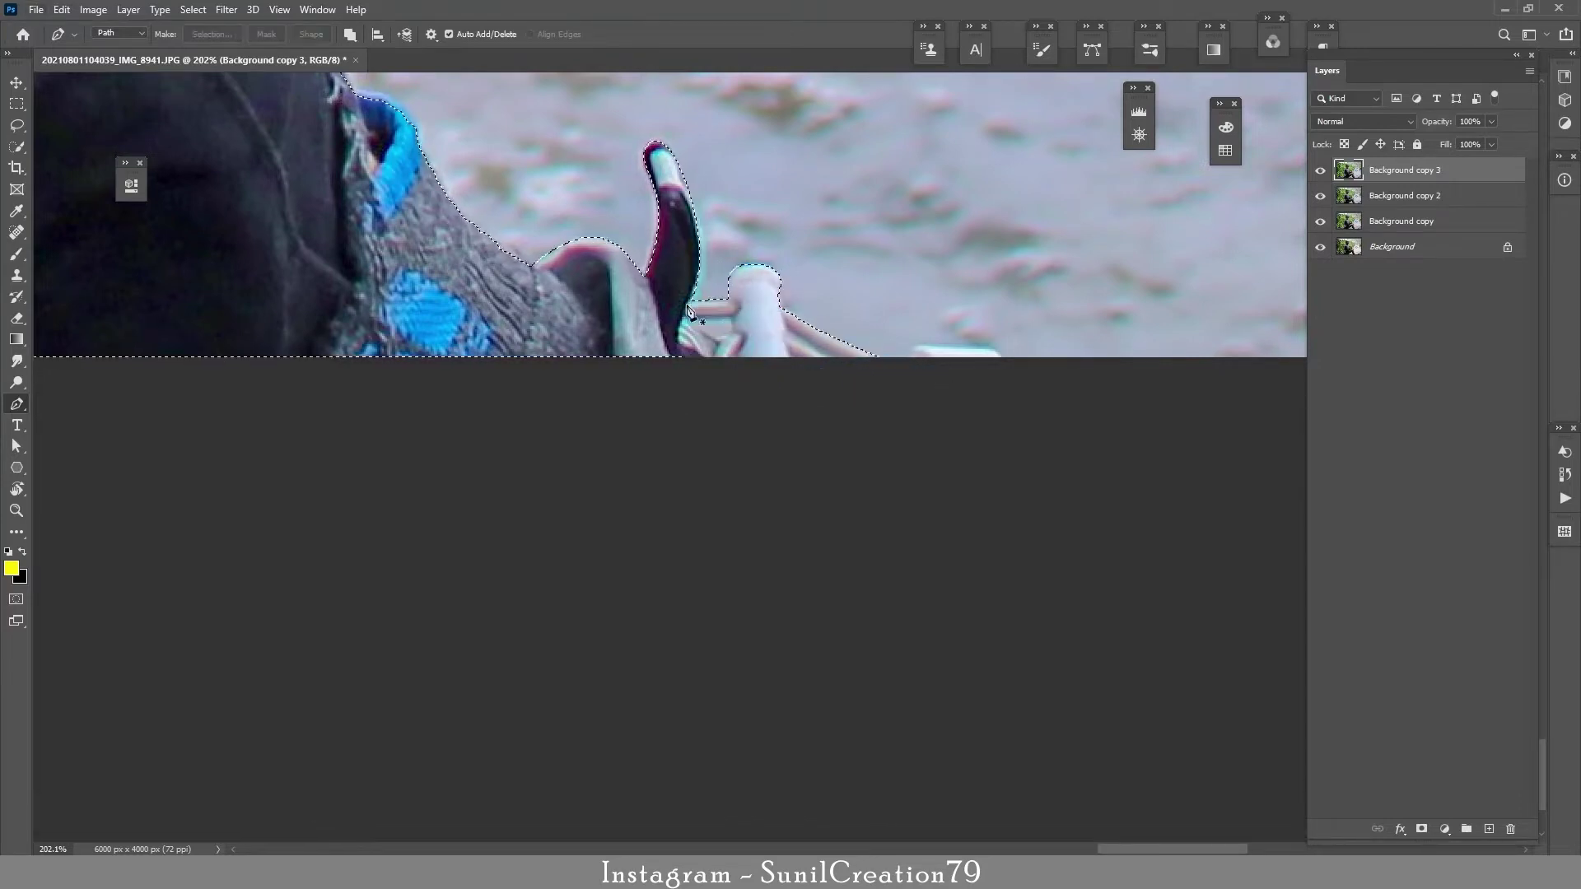
Trace the frayed trouser cuff of the other leg with a closed Pen path and add it to the selection
{"action": "left_click_drag", "start_coordinate": [668, 437], "coordinate": [483, 484]}
{"action": "left_click_drag", "start_coordinate": [322, 263], "coordinate": [392, 258]}
{"action": "left_click_drag", "start_coordinate": [248, 288], "coordinate": [465, 268]}
{"action": "left_click_drag", "start_coordinate": [468, 253], "coordinate": [629, 412]}
{"action": "left_click", "coordinate": [597, 316]}
{"action": "left_click_drag", "start_coordinate": [588, 356], "coordinate": [551, 386]}
{"action": "left_click", "coordinate": [587, 357], "text": "alt"}
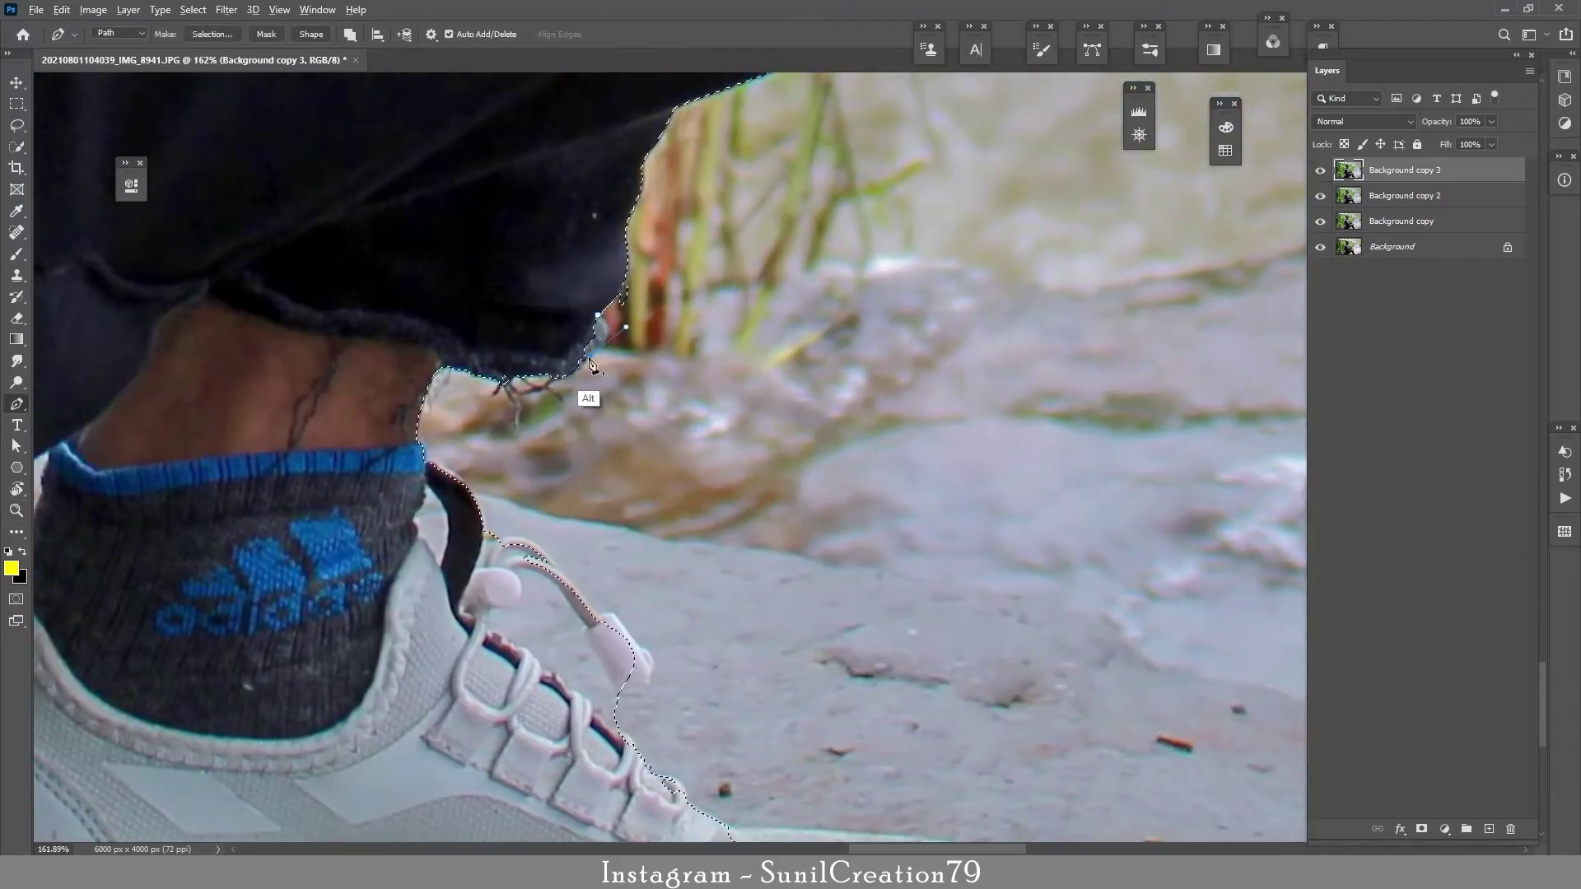
{"action": "left_click", "coordinate": [564, 379]}
{"action": "left_click", "coordinate": [523, 354]}
{"action": "left_click", "coordinate": [597, 315]}
{"action": "key", "text": "ctrl+shift+Return"}
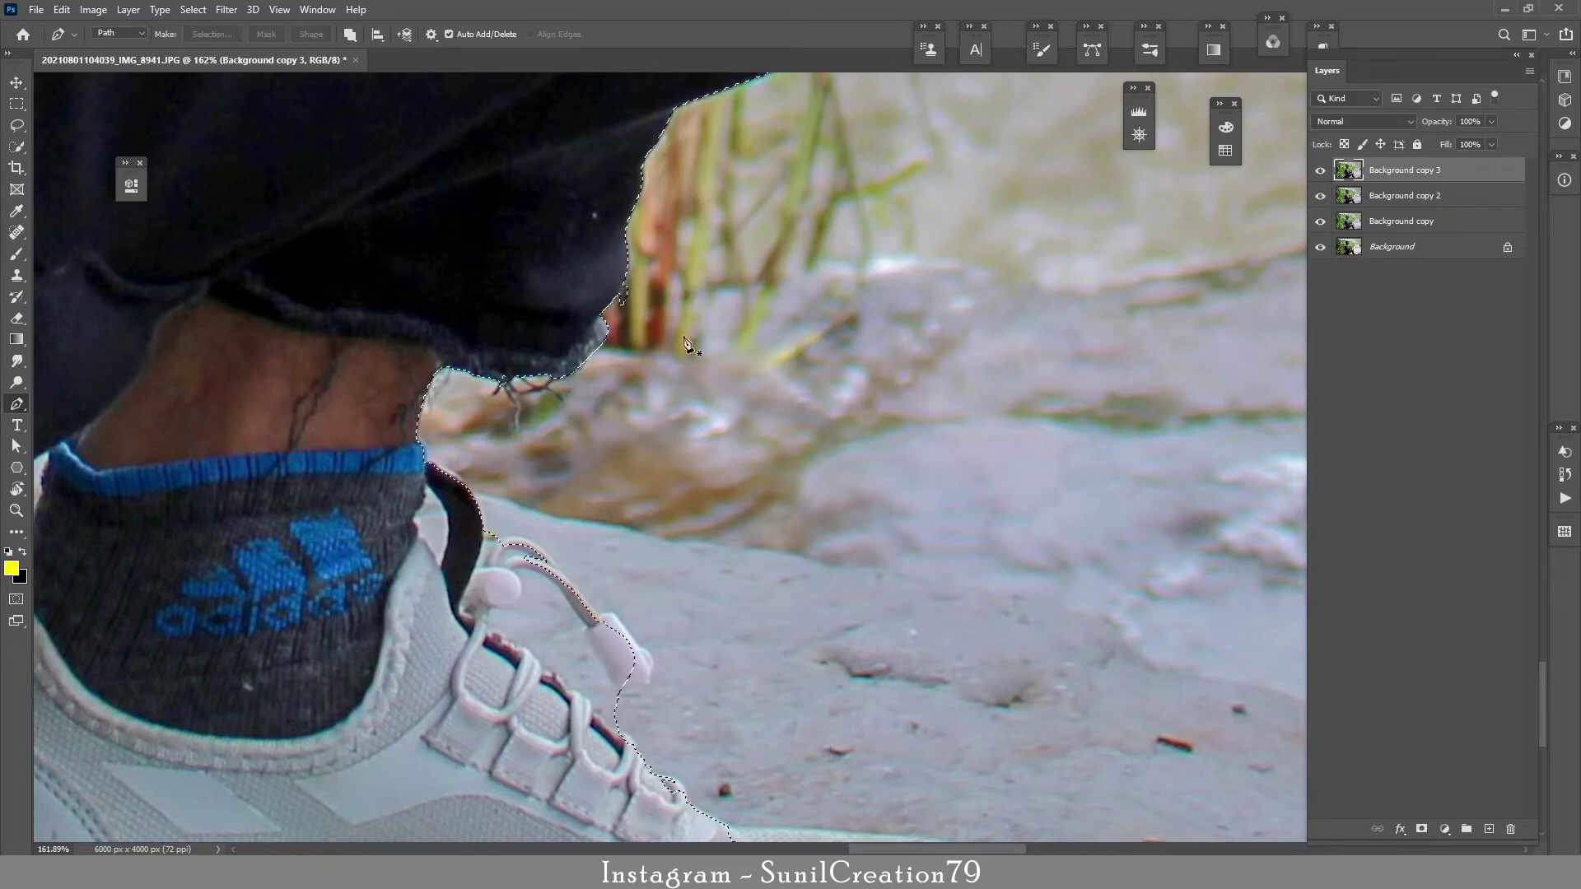
Outline the background sliver beside the trouser cuff with the Pen and subtract it from the selection
{"action": "left_click", "coordinate": [624, 278]}
{"action": "left_click", "coordinate": [647, 328]}
{"action": "left_click", "coordinate": [624, 279]}
{"action": "key", "text": "ctrl+alt+Return"}
Trace the gap between the sock and the shoe's black pull loop with the Pen and subtract it from the selection
{"action": "left_click_drag", "start_coordinate": [643, 434], "coordinate": [766, 399]}
{"action": "left_click_drag", "start_coordinate": [740, 507], "coordinate": [742, 467]}
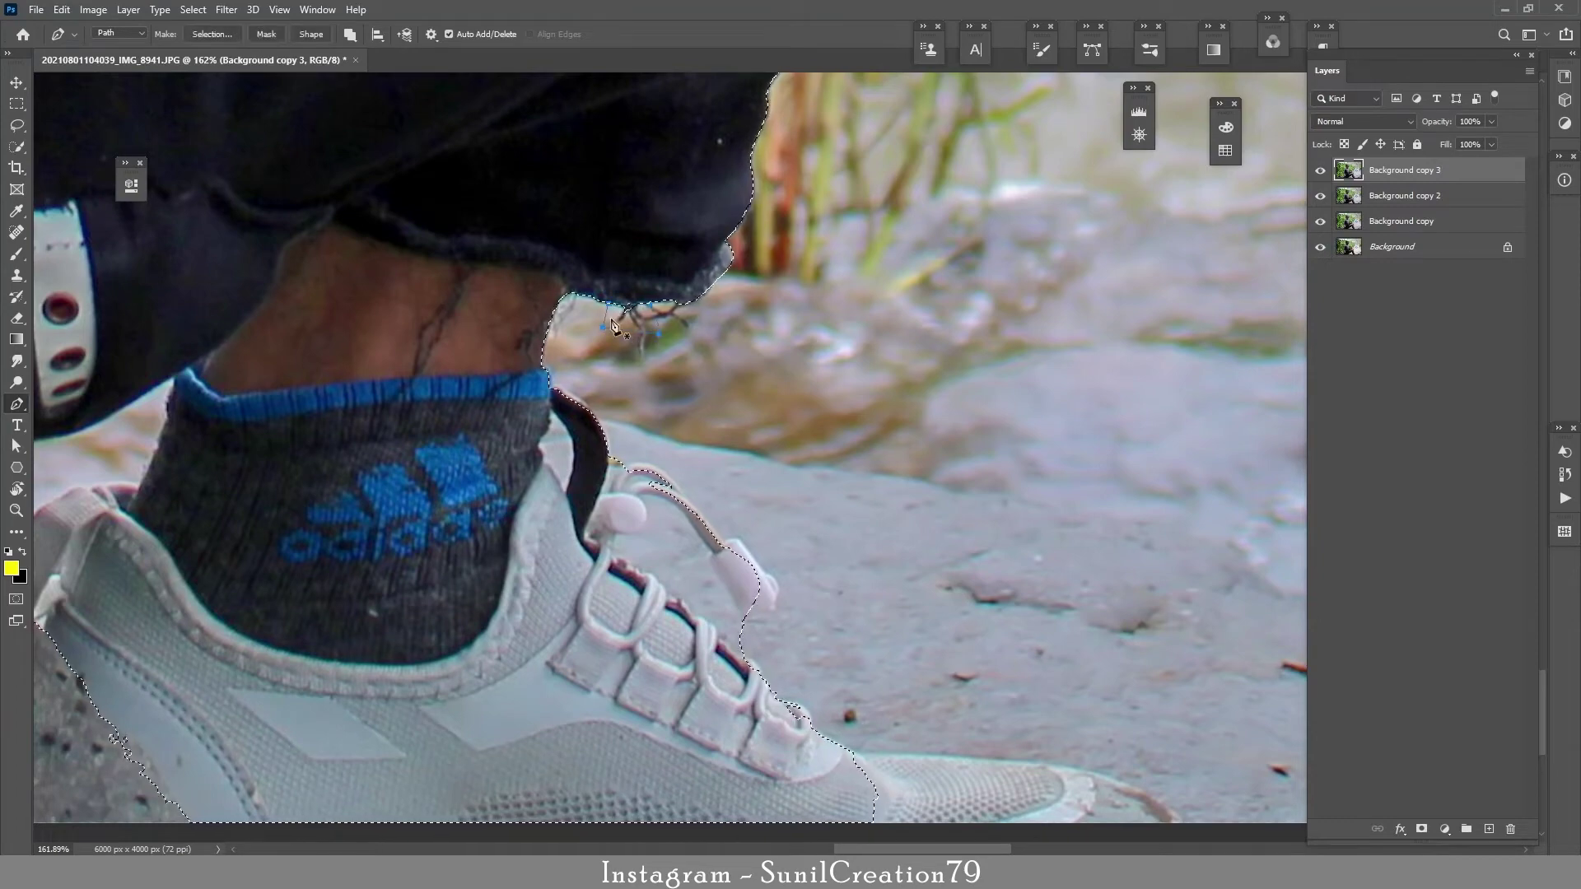
{"action": "left_click_drag", "start_coordinate": [808, 363], "coordinate": [854, 253]}
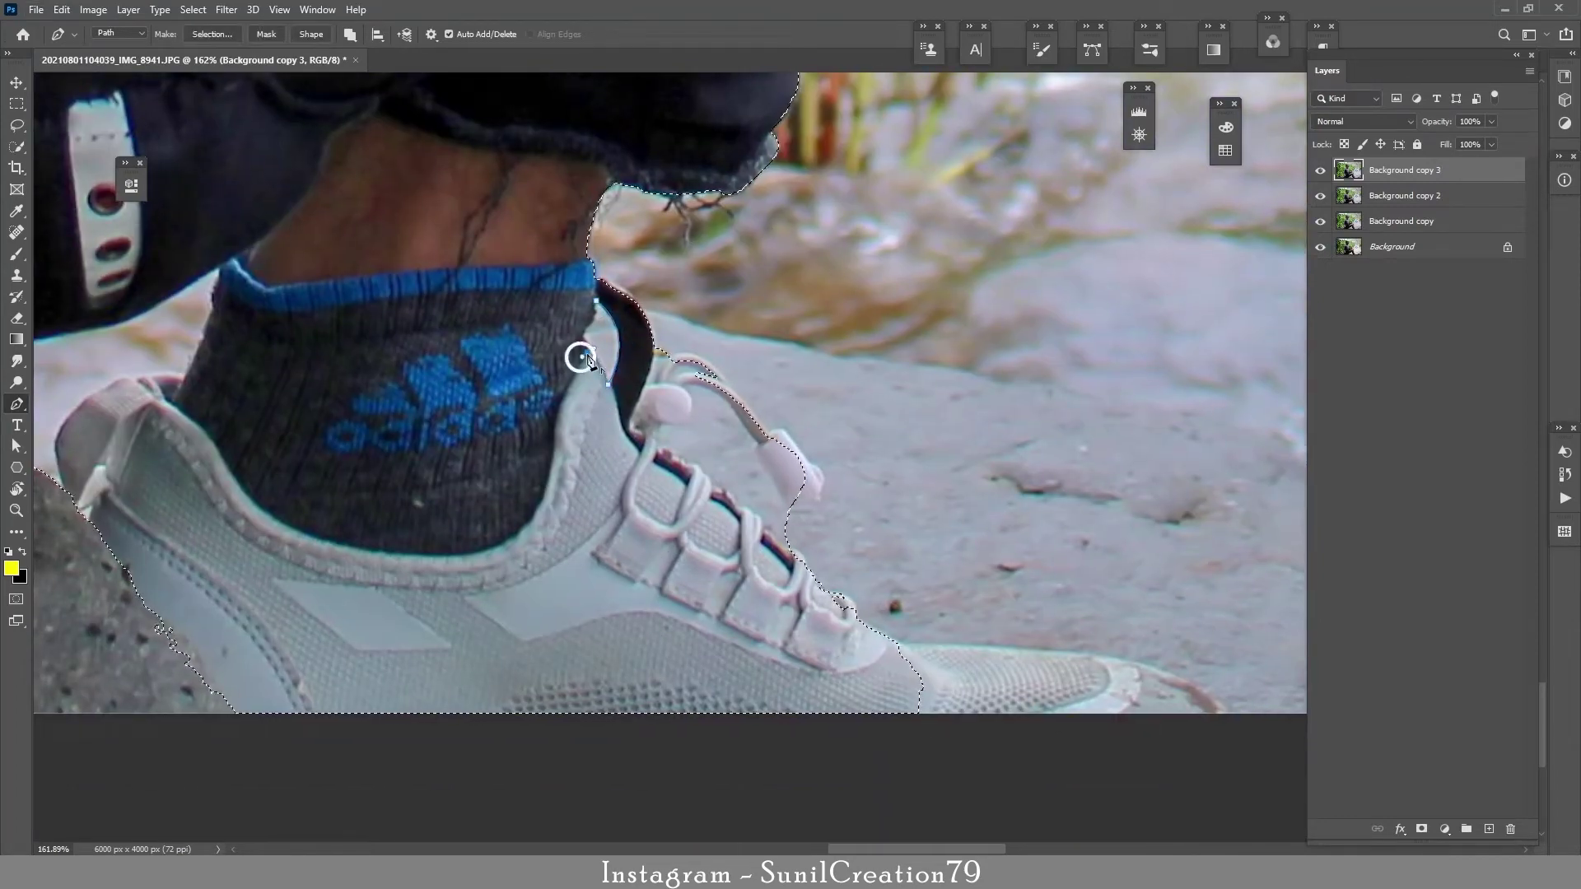
{"action": "left_click", "coordinate": [628, 280]}
{"action": "key", "text": "ctrl+alt+Return"}
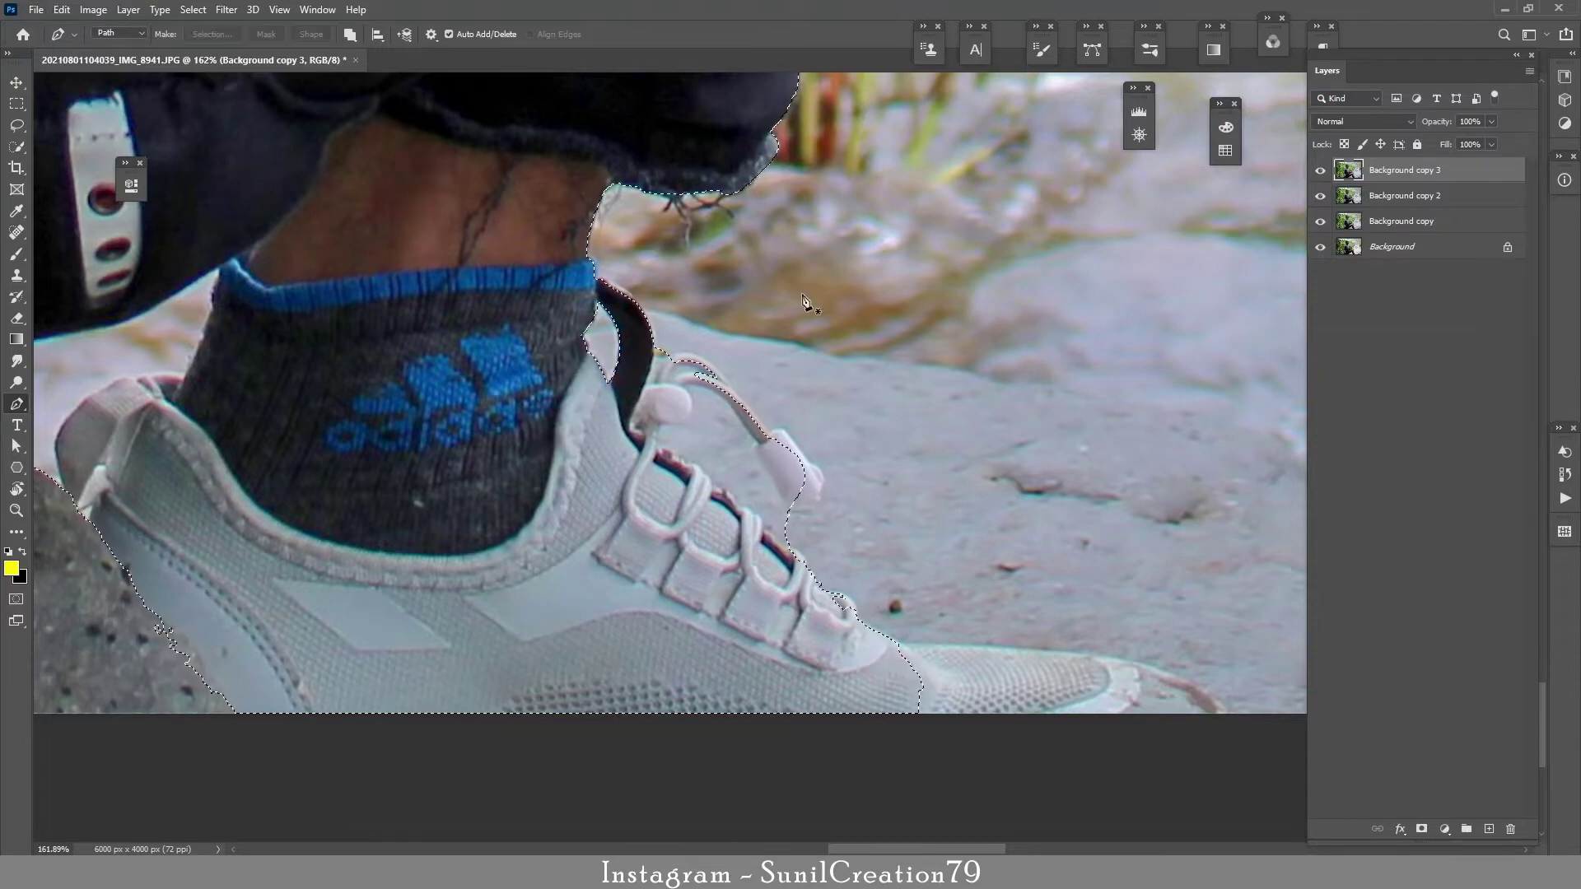
Trace a closed Pen path around the hanging lace cord and its white end piece and add it to the selection
{"action": "left_click", "coordinate": [667, 352]}
{"action": "left_click", "coordinate": [768, 430]}
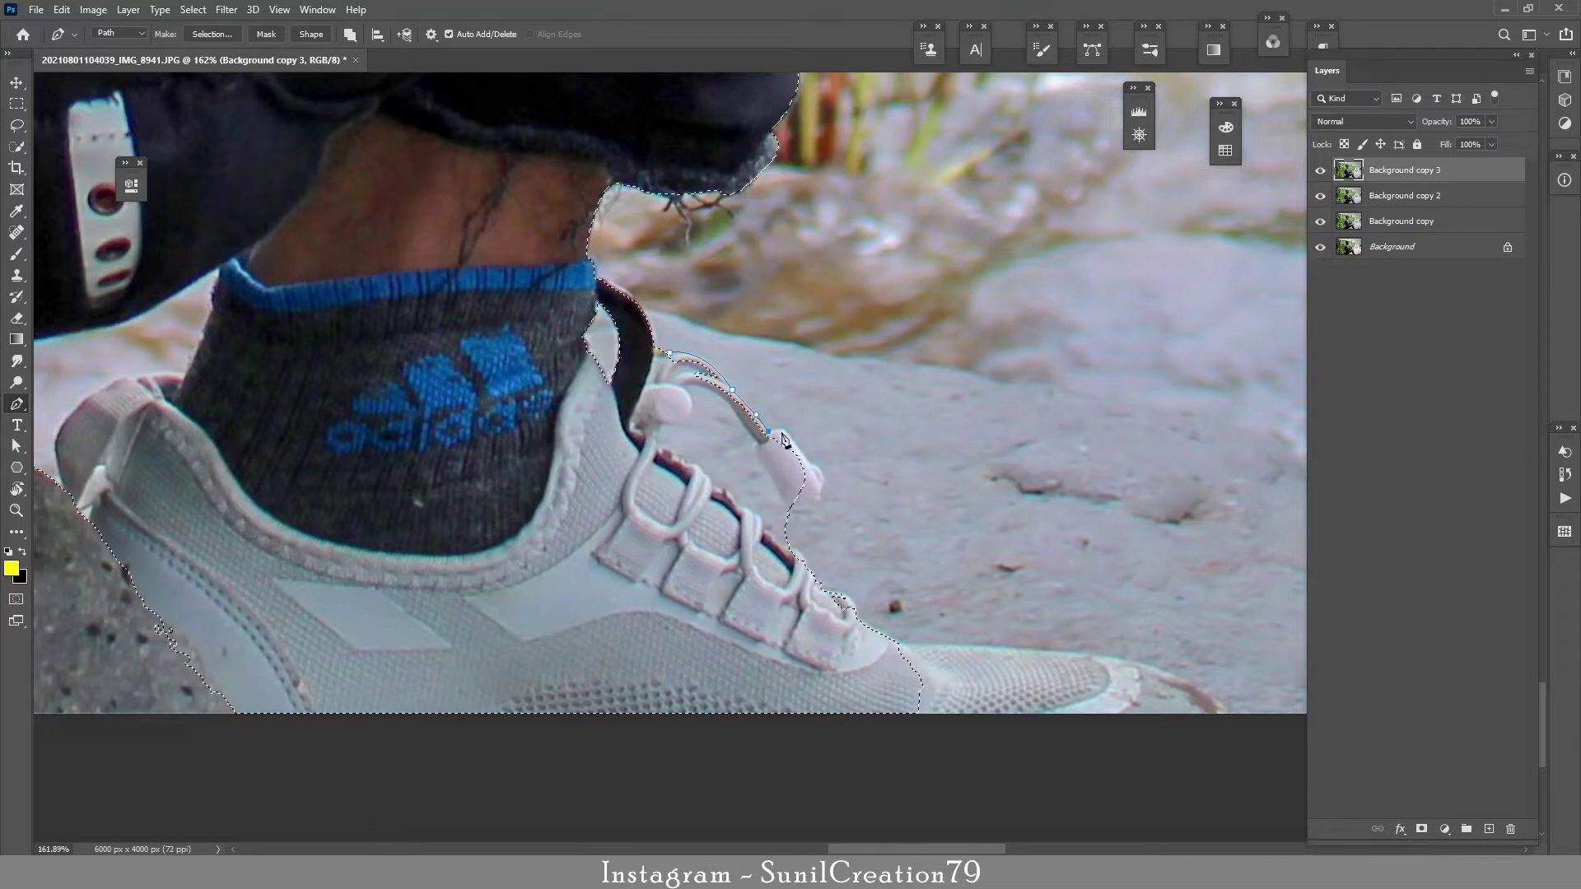
{"action": "left_click", "coordinate": [785, 429]}
{"action": "left_click", "coordinate": [811, 463]}
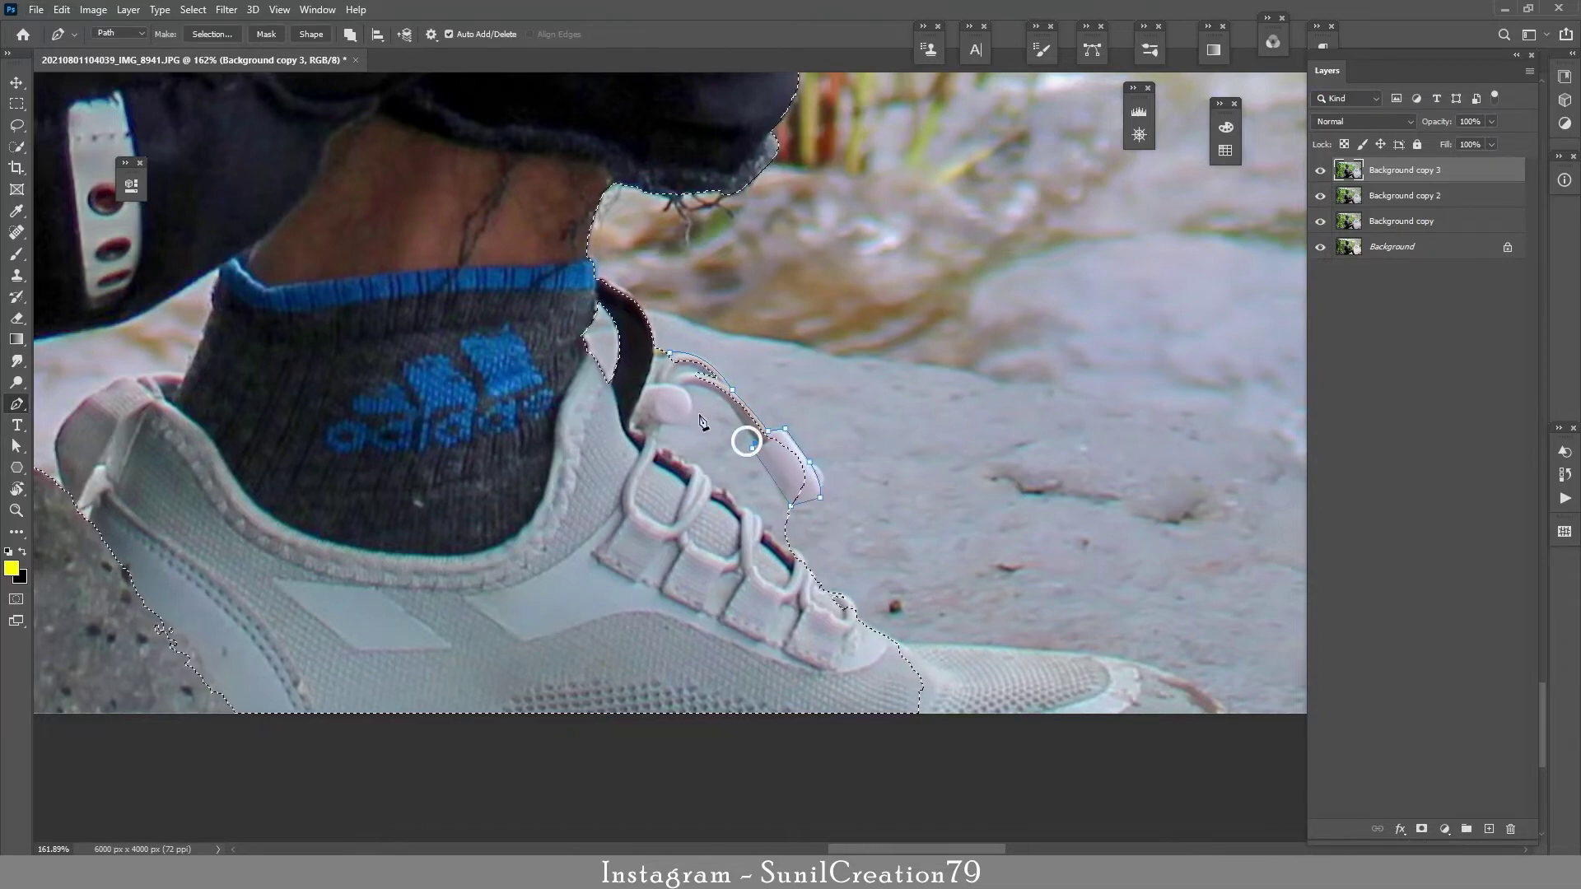
{"action": "key", "text": "ctrl+shift+Return"}
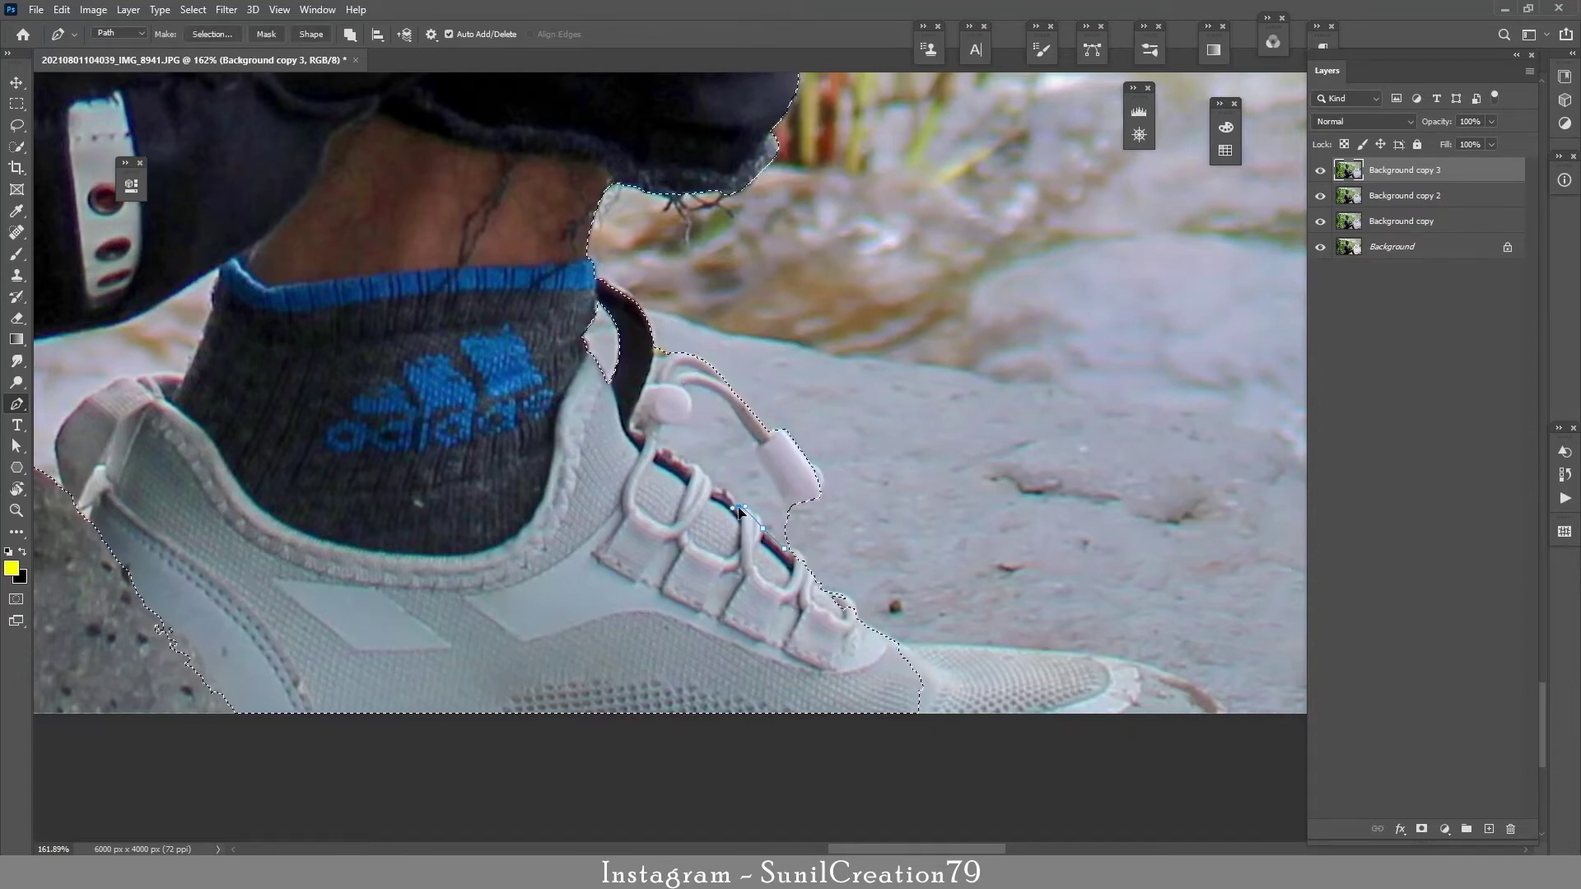
Outline the background between the hanging cord and the shoe laces, subtract it, and refine the selection edge at the lowest lace loop
{"action": "left_click", "coordinate": [713, 490]}
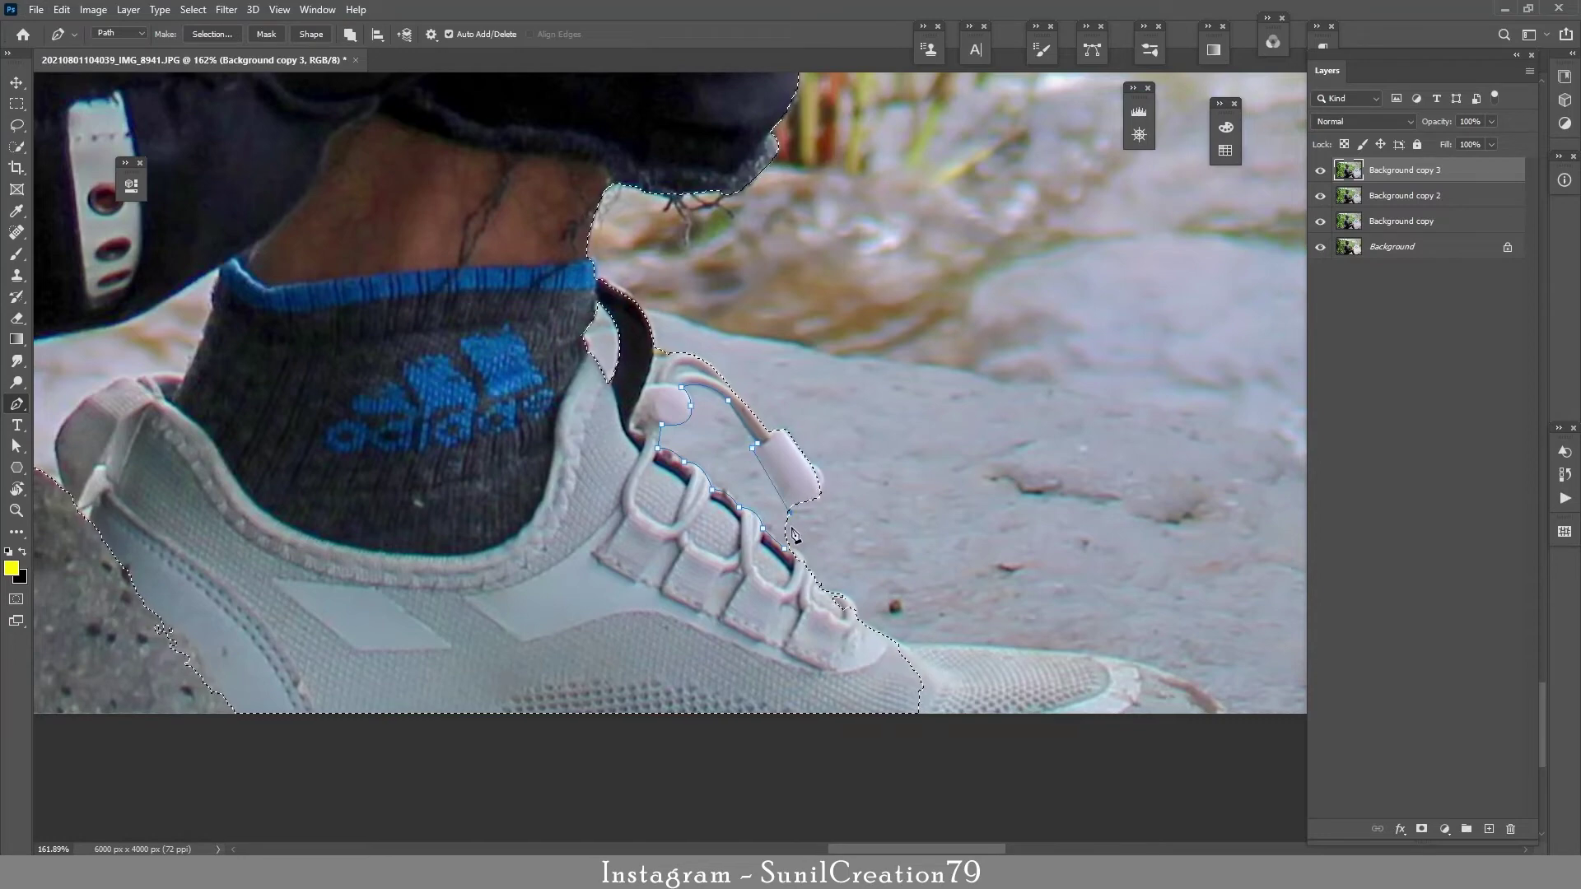
{"action": "key", "text": "ctrl+Return"}
{"action": "scroll", "coordinate": [766, 462], "scroll_direction": "down", "scroll_amount": 3}
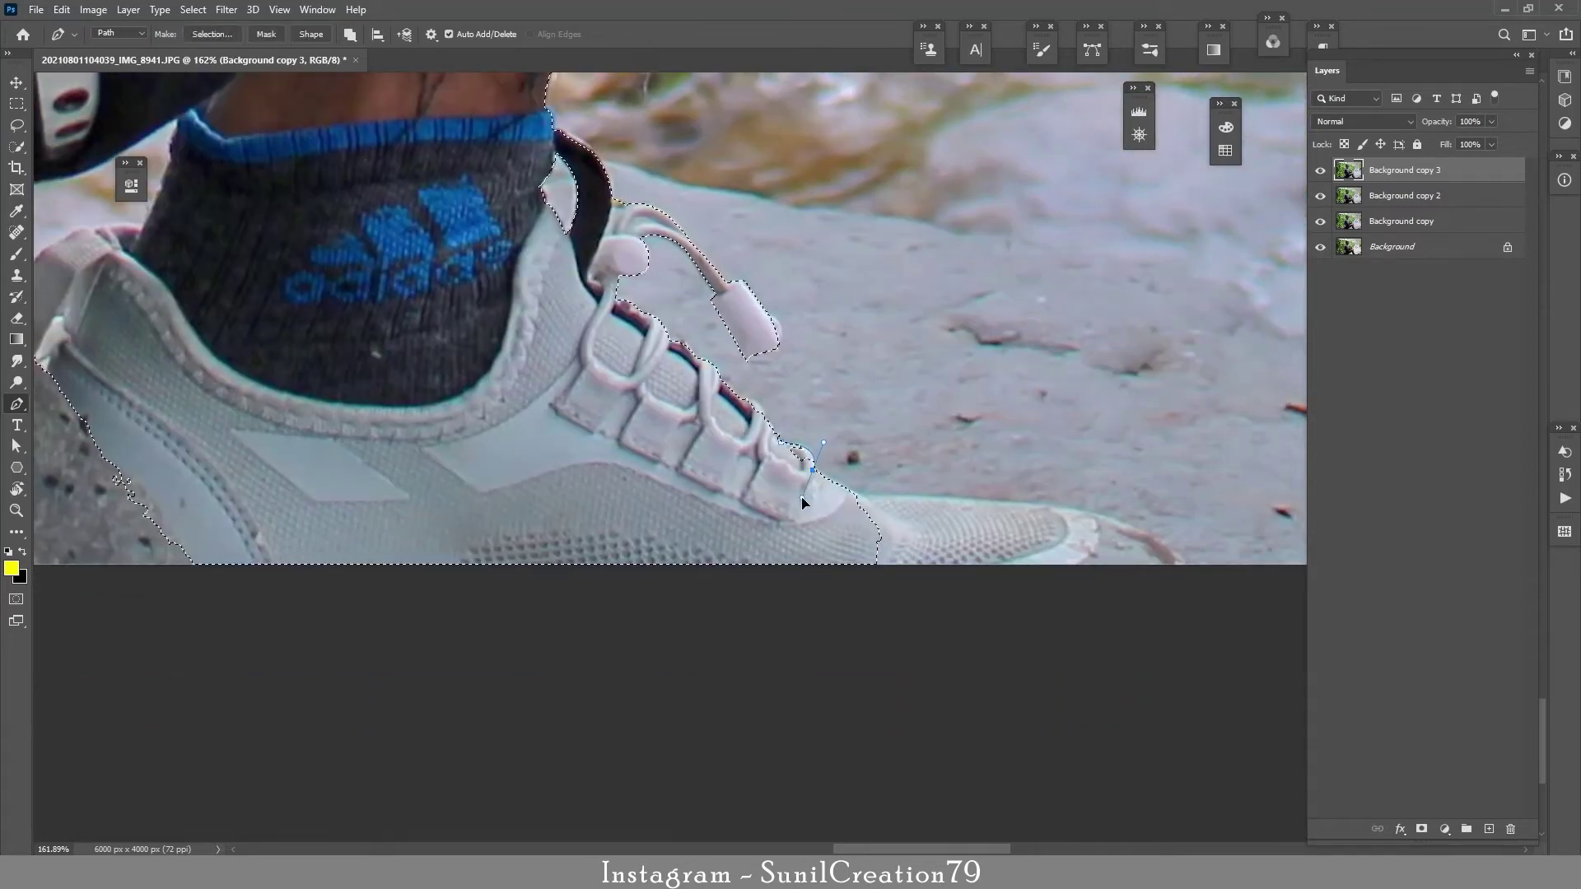
{"action": "left_click_drag", "start_coordinate": [939, 490], "coordinate": [900, 375]}
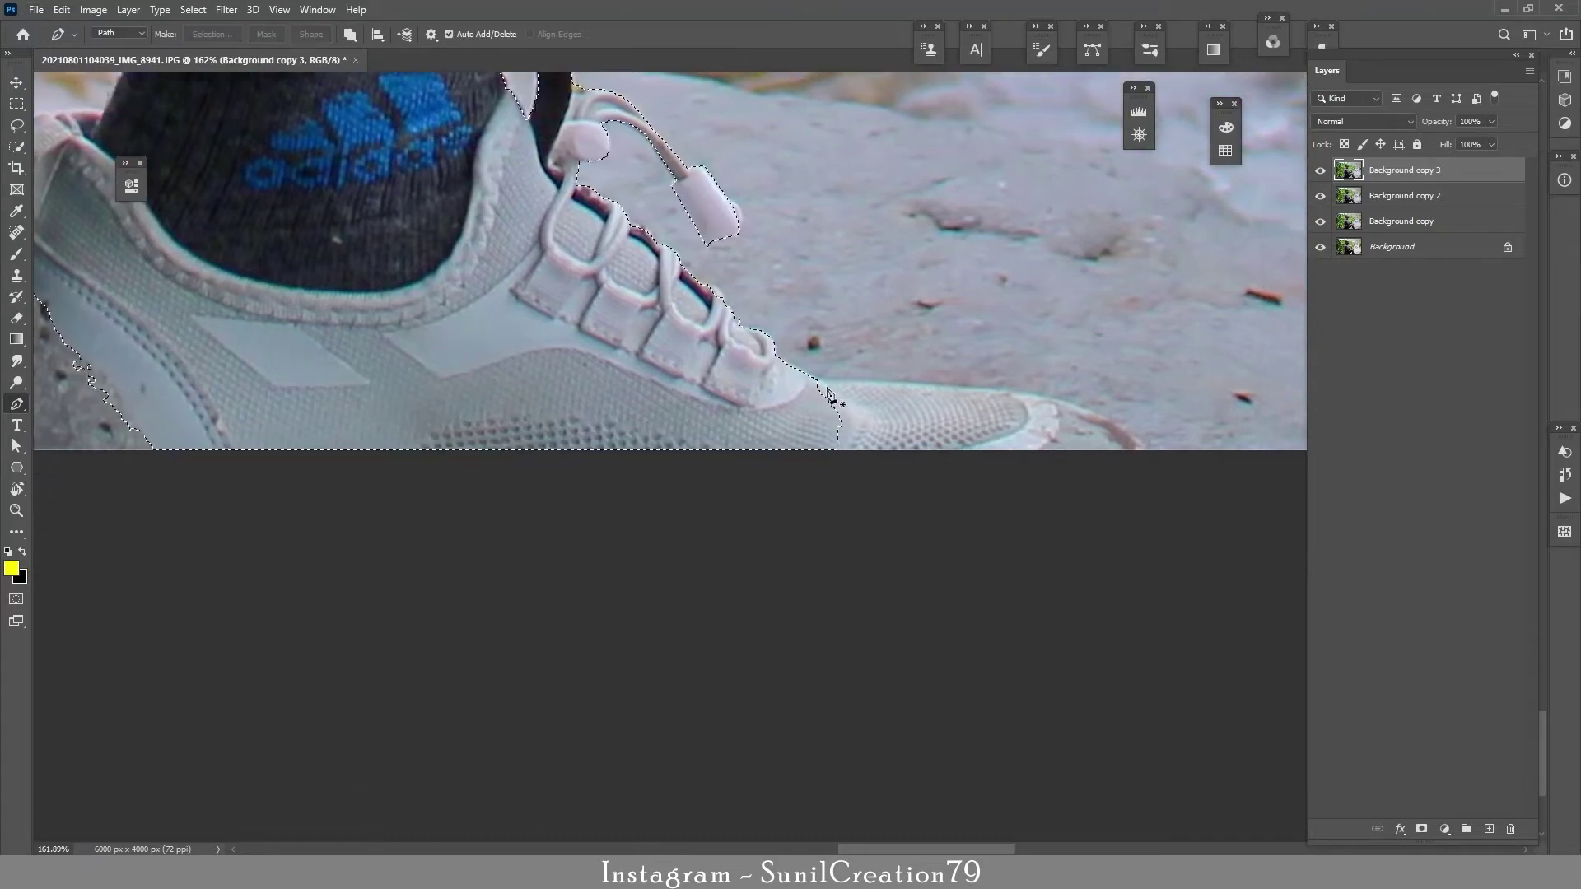
Trace the top edge of the shoe's toe down past the image's lower edge with the Pen
{"action": "left_click", "coordinate": [820, 380]}
{"action": "left_click_drag", "start_coordinate": [1091, 409], "coordinate": [1145, 439]}
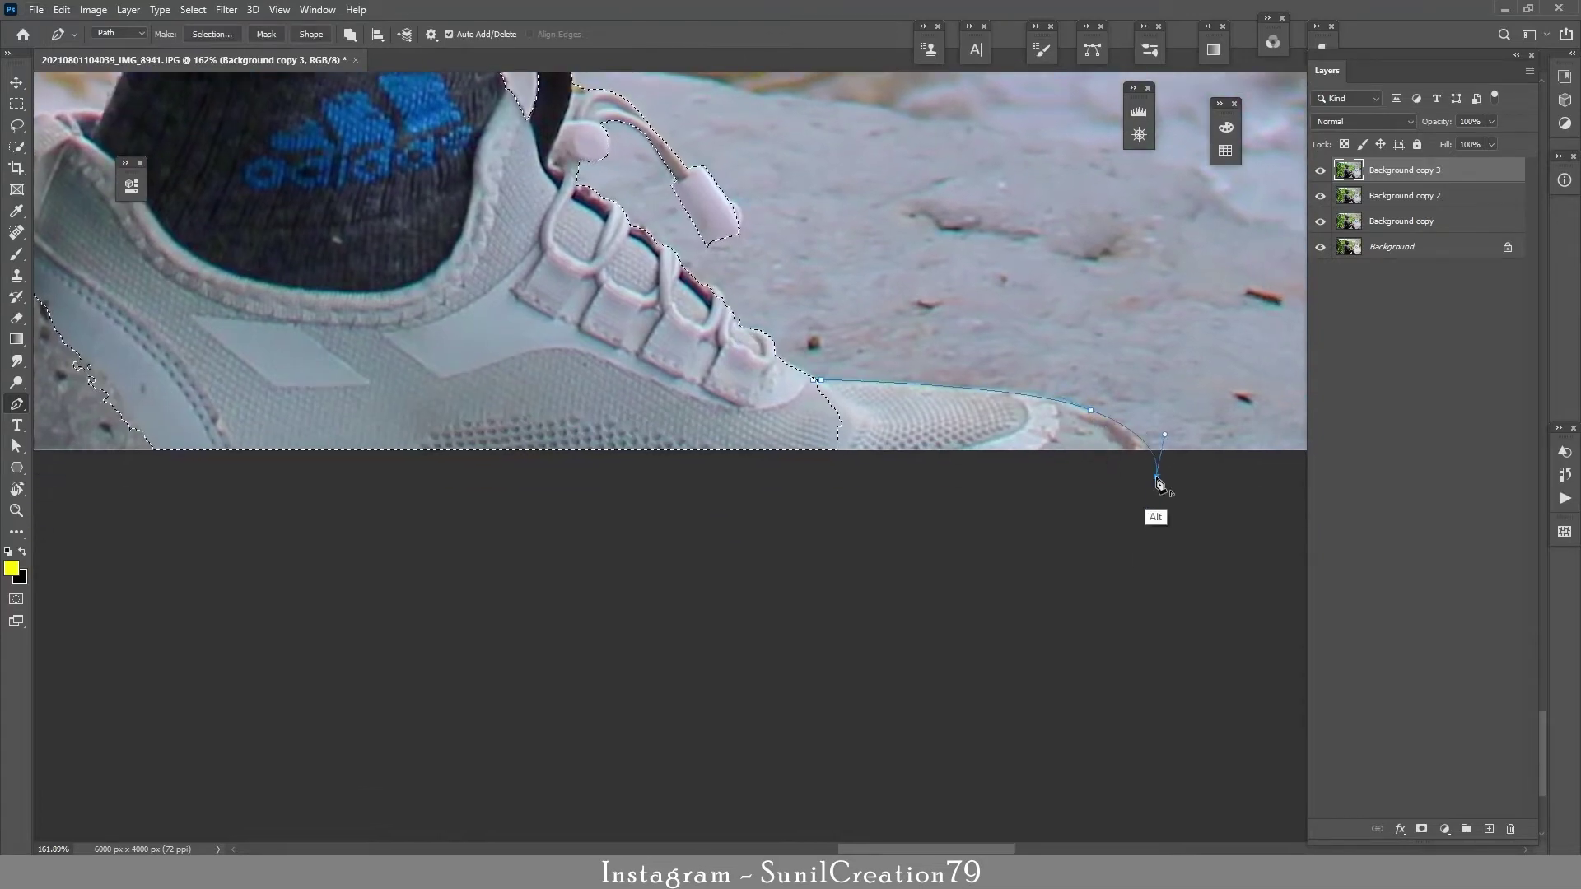
{"action": "left_click", "coordinate": [1155, 476]}
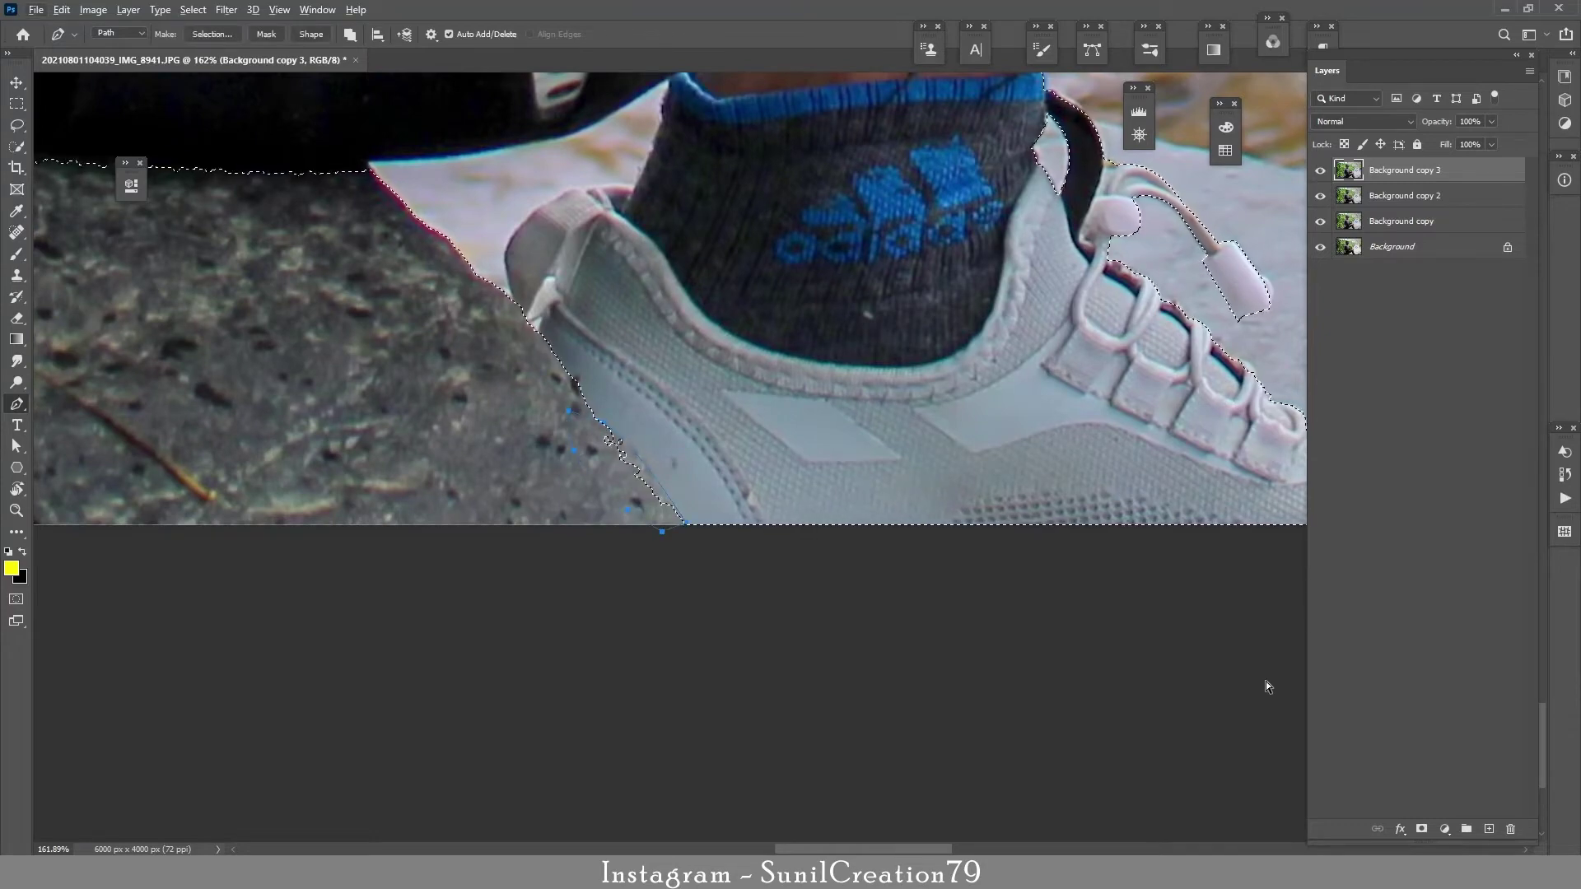
Trace the background enclosed by the shoe heel, sock, trouser leg and rock with the Pen and subtract it from the selection
{"action": "scroll", "coordinate": [527, 420], "scroll_direction": "up", "scroll_amount": 4}
{"action": "left_click_drag", "start_coordinate": [586, 383], "coordinate": [697, 375]}
{"action": "left_click", "coordinate": [586, 383], "text": "alt"}
{"action": "left_click", "coordinate": [631, 368], "text": "alt"}
{"action": "left_click", "coordinate": [676, 366], "text": "alt"}
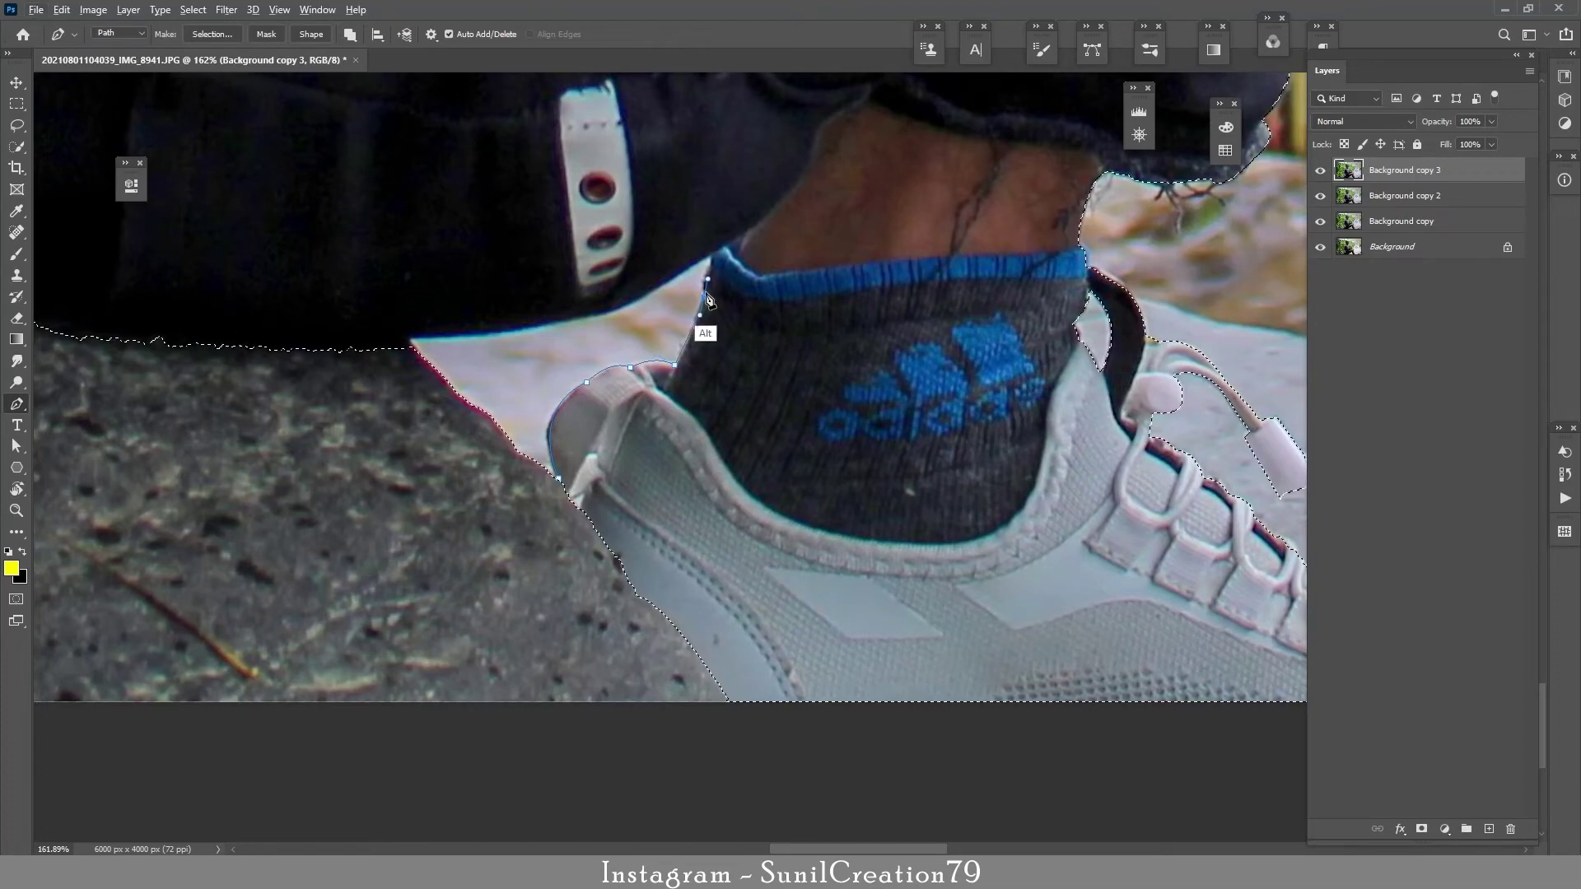
{"action": "left_click_drag", "start_coordinate": [713, 260], "coordinate": [600, 314]}
{"action": "left_click", "coordinate": [621, 308], "text": "alt"}
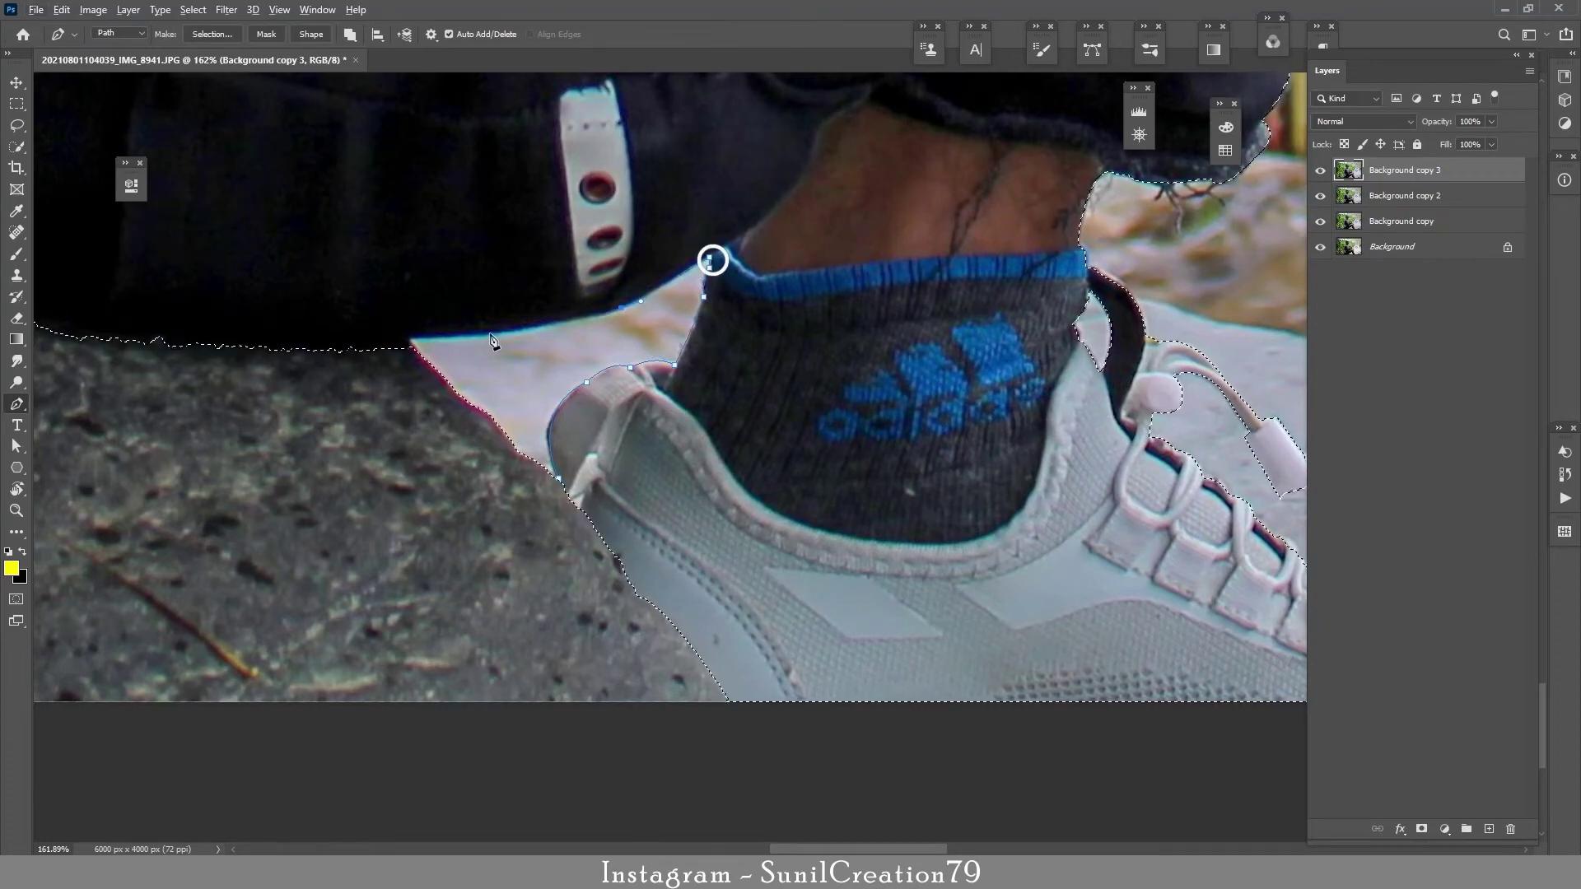
{"action": "left_click_drag", "start_coordinate": [498, 334], "coordinate": [471, 337]}
{"action": "left_click", "coordinate": [498, 333], "text": "alt"}
{"action": "left_click", "coordinate": [412, 337]}
{"action": "left_click", "coordinate": [414, 354]}
{"action": "left_click_drag", "start_coordinate": [492, 457], "coordinate": [325, 480]}
{"action": "left_click", "coordinate": [558, 479]}
{"action": "key", "text": "ctrl+alt+Return"}
Save the finished selection of the man as a new named channel in the current document
{"action": "key", "text": "z"}
{"action": "key", "text": "p"}
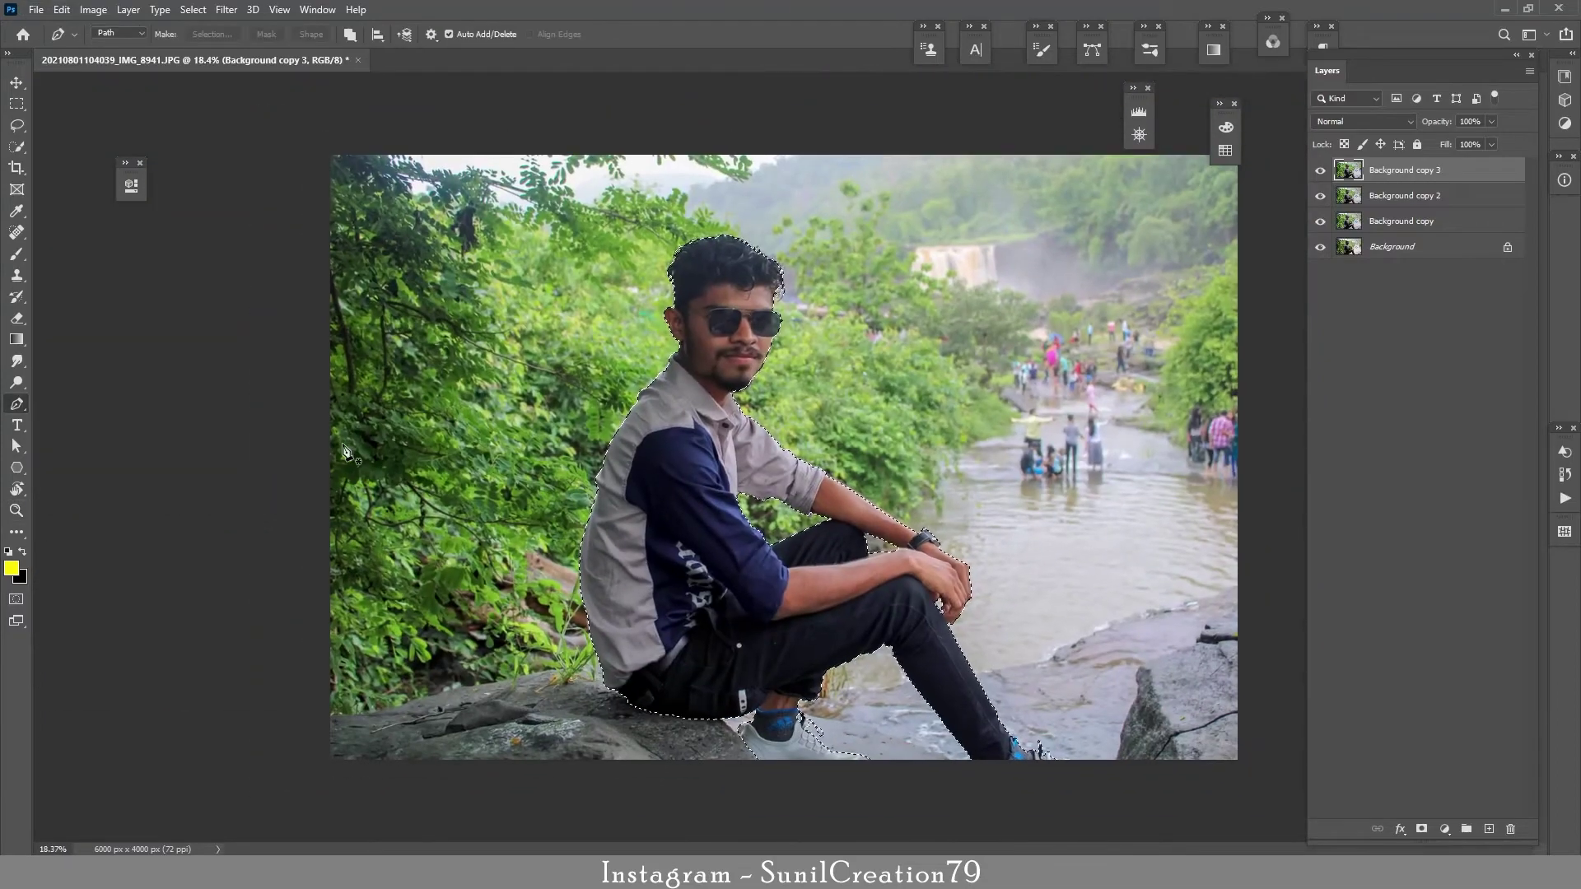
{"action": "left_click", "coordinate": [193, 9]}
{"action": "left_click", "coordinate": [243, 367]}
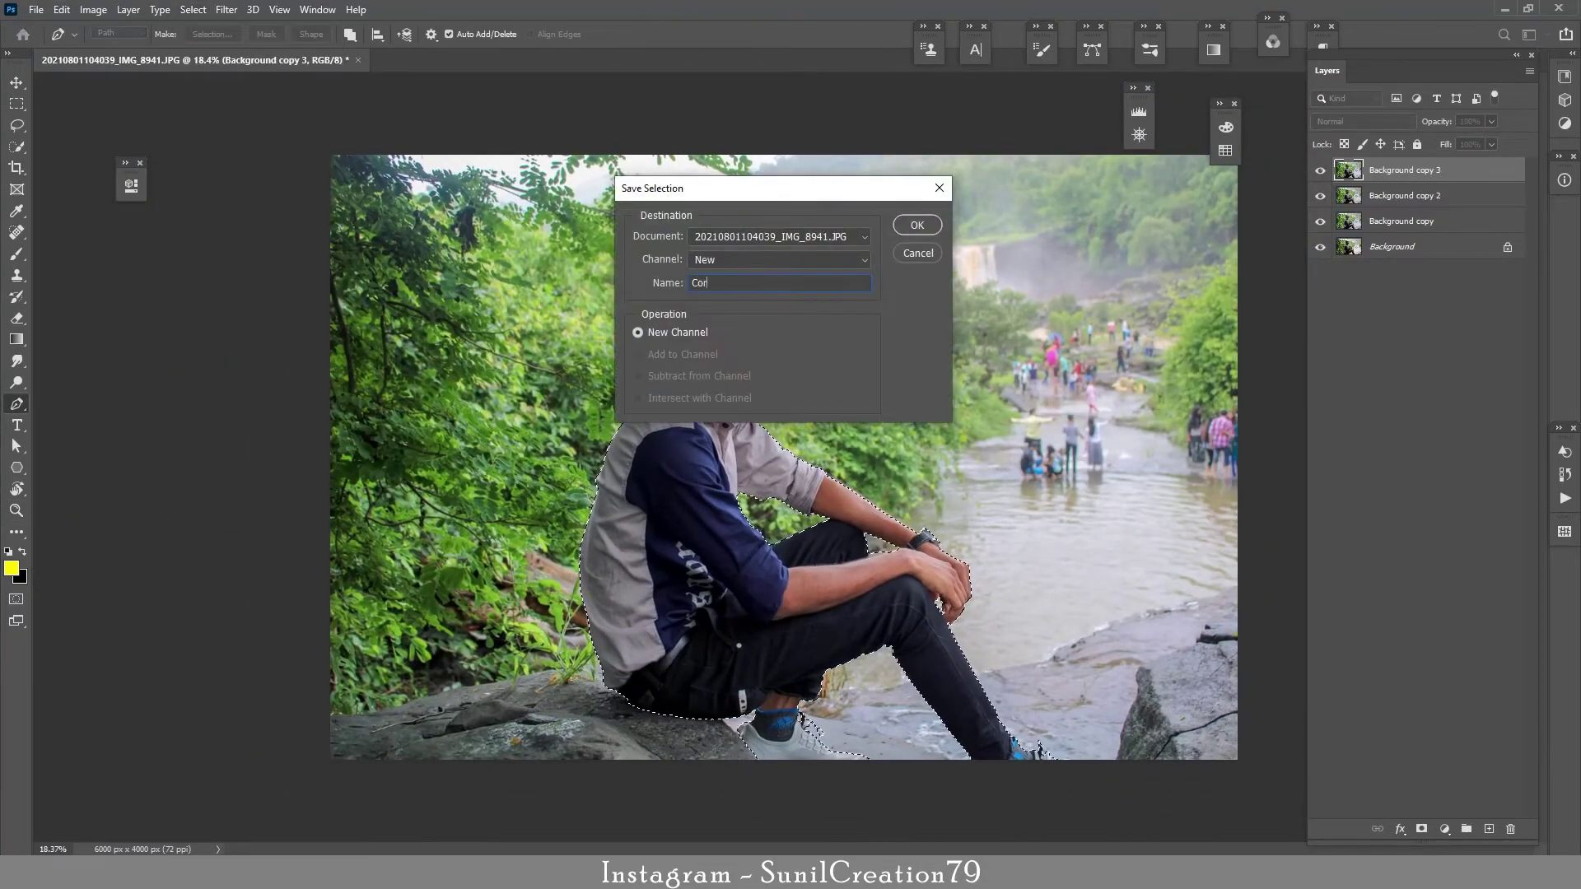
{"action": "key", "text": "Return"}
{"action": "left_click", "coordinate": [36, 12]}
{"action": "left_click", "coordinate": [59, 198]}
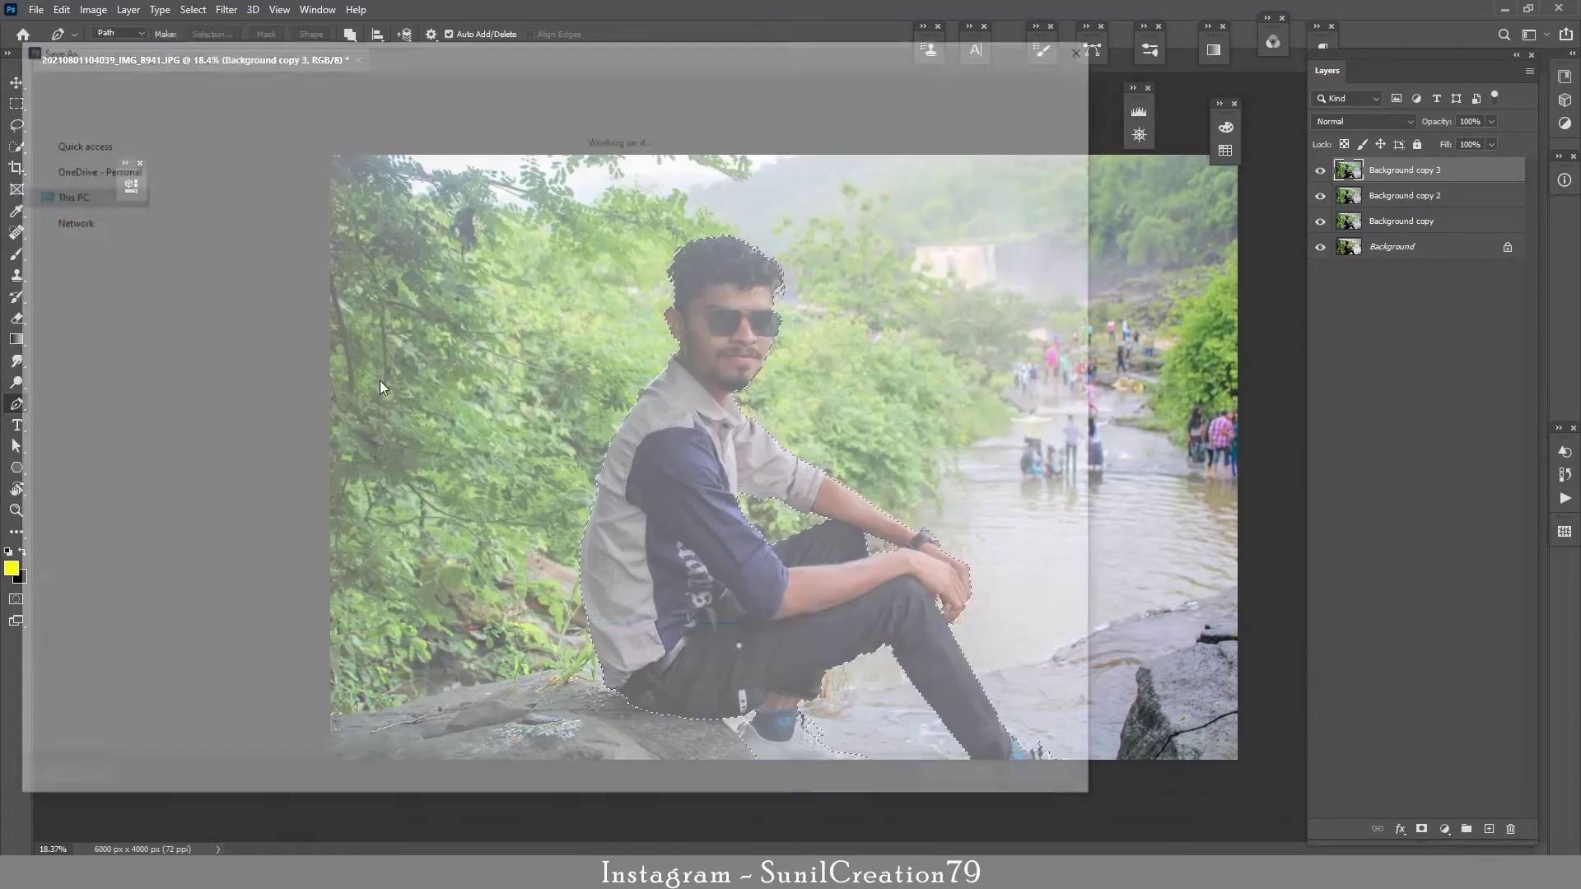
{"action": "left_click", "coordinate": [356, 73]}
{"action": "double_click", "coordinate": [194, 152]}
{"action": "double_click", "coordinate": [285, 635]}
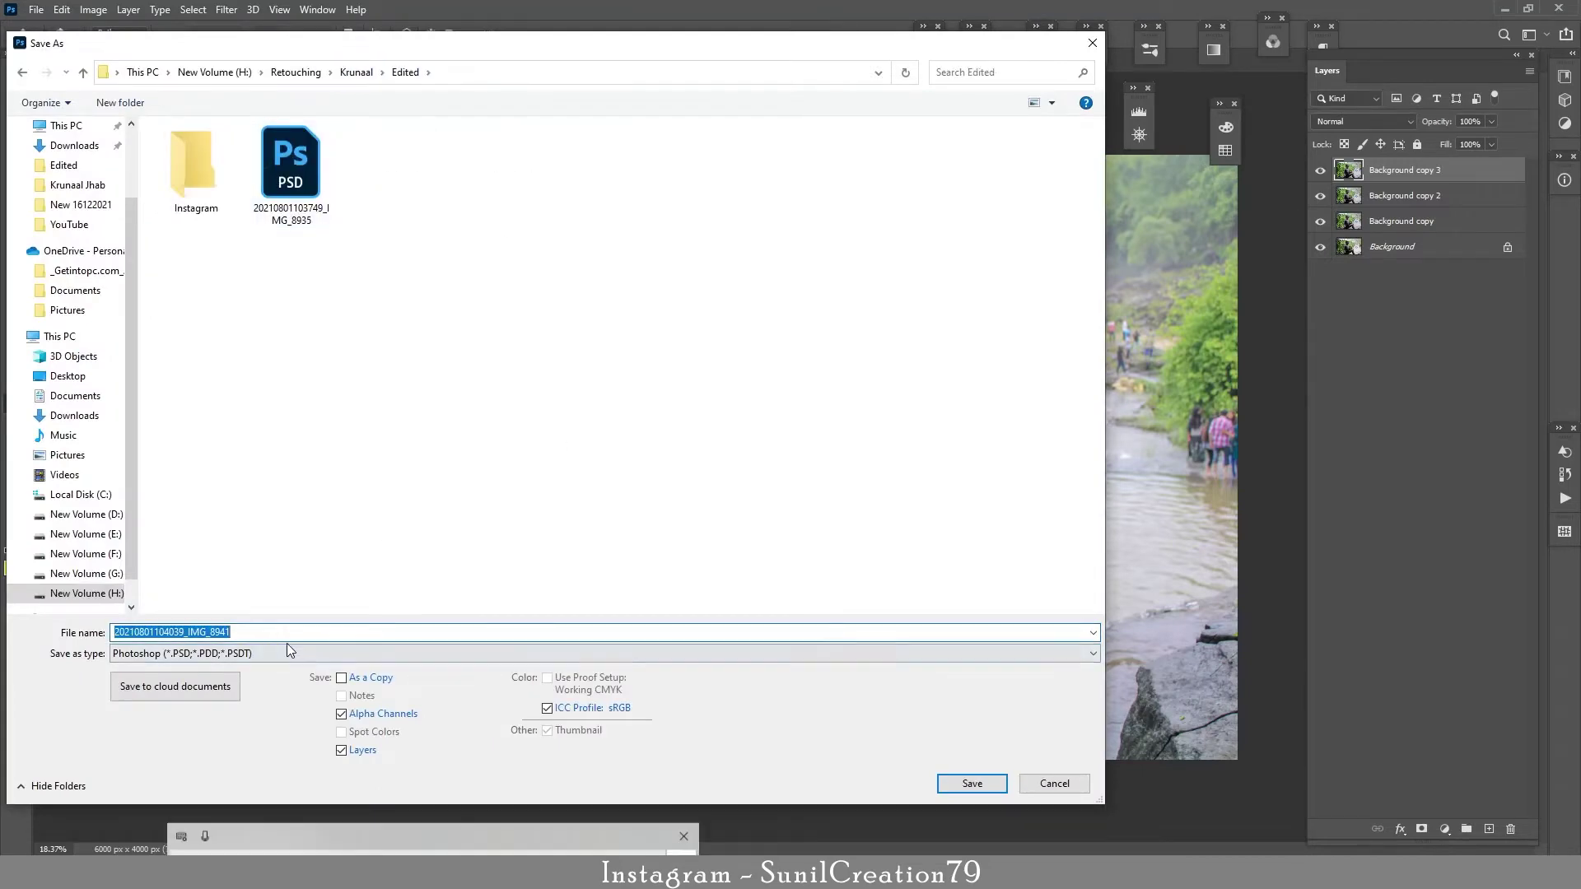
{"action": "key", "text": "Return"}
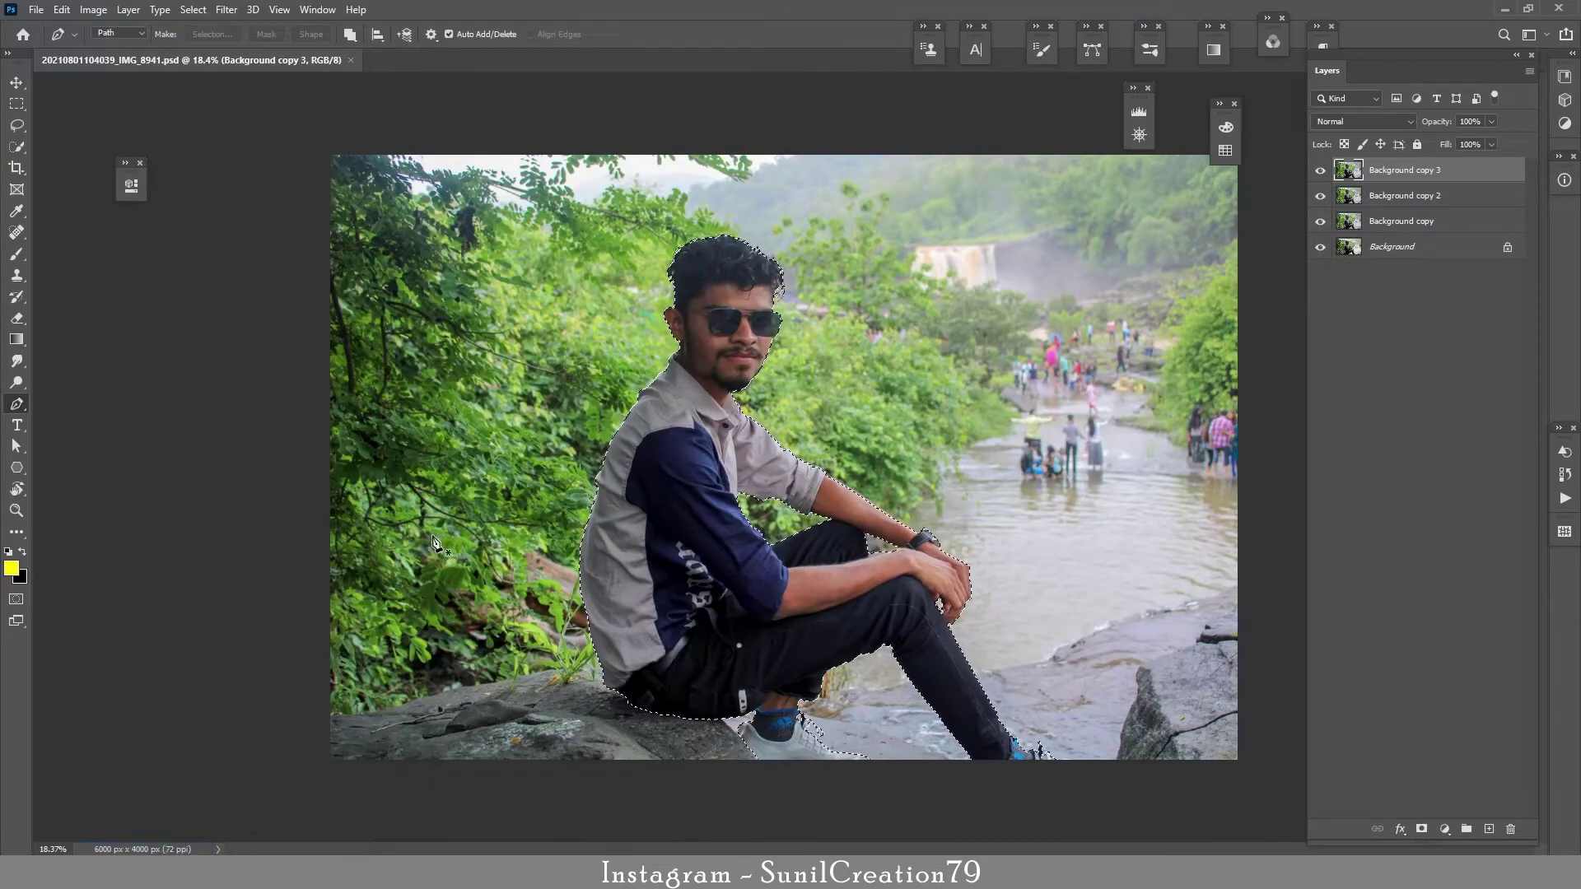
Add a layer mask to the Background copy 3 layer from the active selection
{"action": "left_click", "coordinate": [1419, 831]}
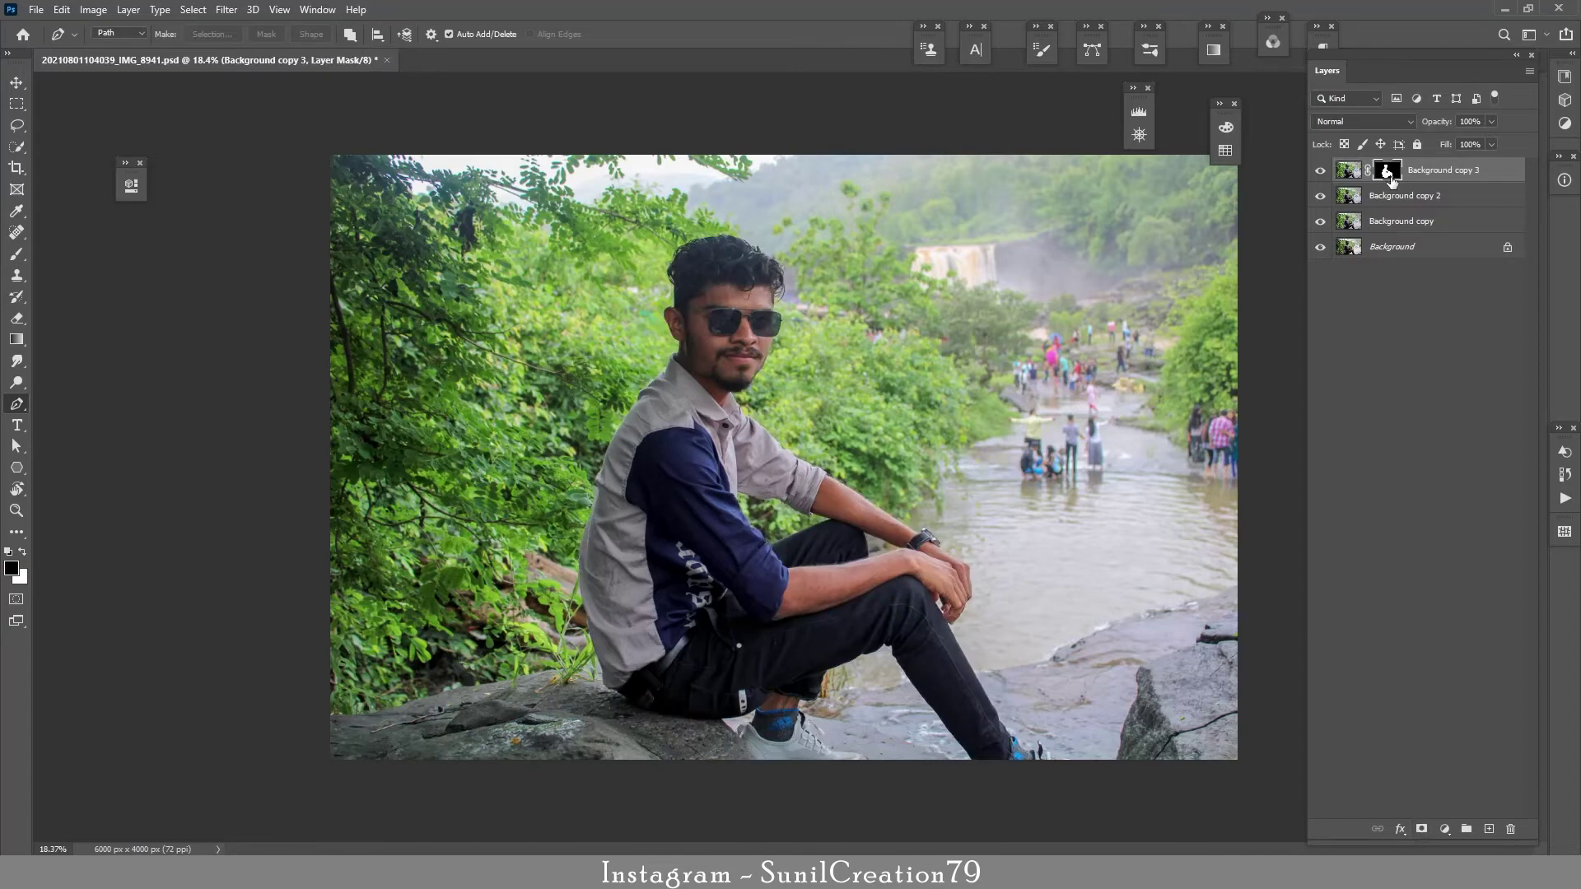
Apply the layer mask of Background copy 3 and restore the man's last selection on the Background copy 2 layer
{"action": "right_click", "coordinate": [1388, 172]}
{"action": "left_click", "coordinate": [1392, 220]}
{"action": "left_click", "coordinate": [1388, 197]}
{"action": "left_click", "coordinate": [196, 11]}
{"action": "left_click", "coordinate": [195, 62]}
Fill the man's selected area on Background copy 2 with Content-Aware, clear the selection and hide Background copy 3
{"action": "left_click", "coordinate": [61, 10]}
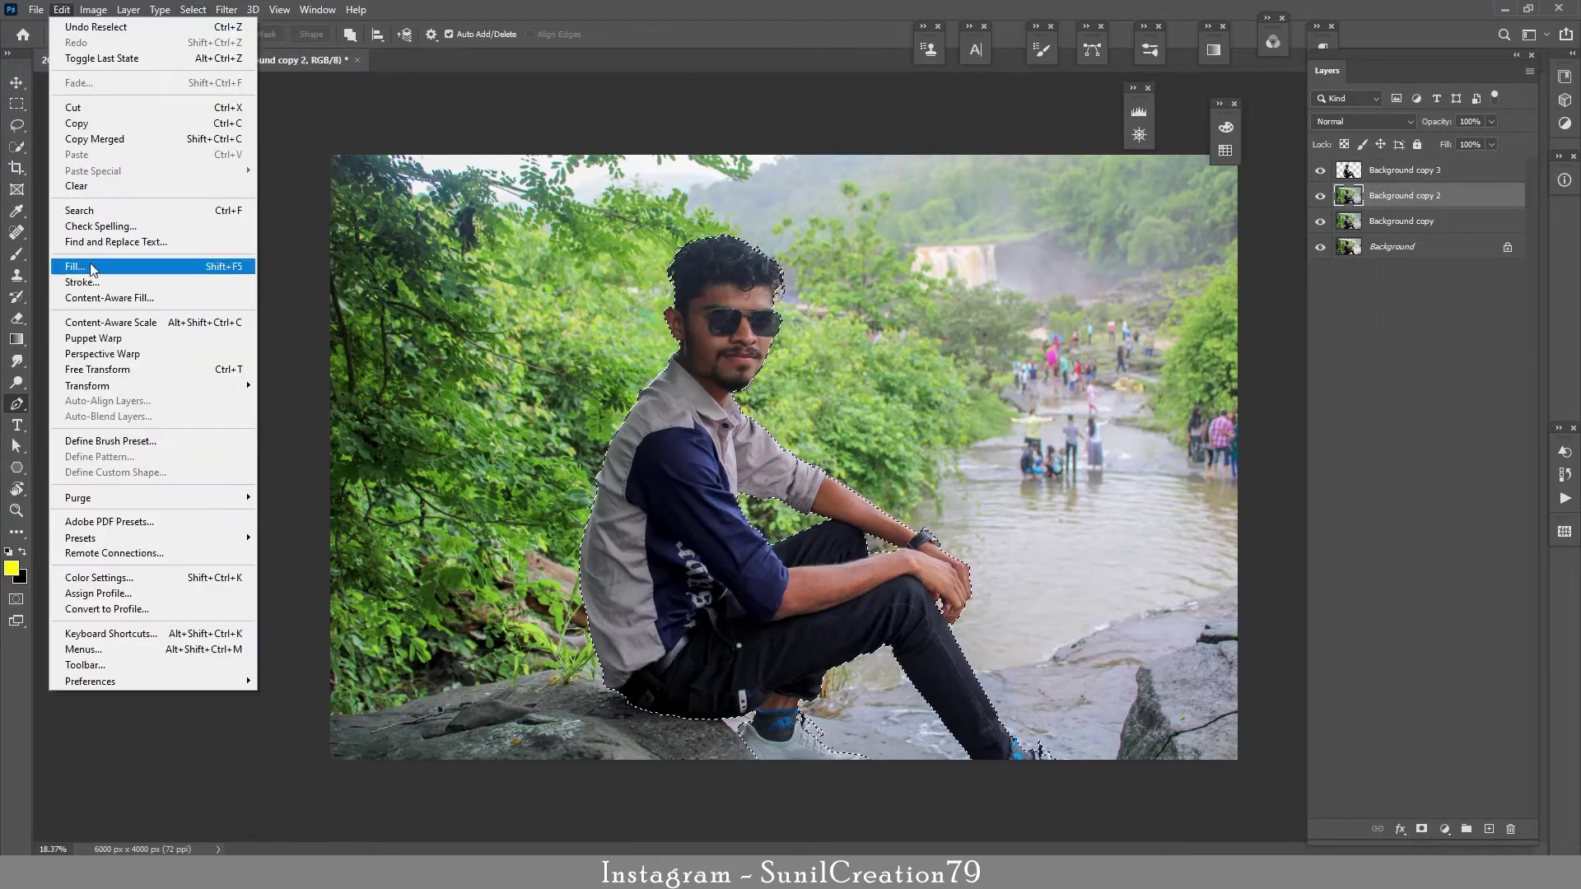
{"action": "left_click", "coordinate": [92, 269]}
{"action": "left_click", "coordinate": [776, 231]}
{"action": "left_click", "coordinate": [772, 298]}
{"action": "left_click", "coordinate": [894, 232]}
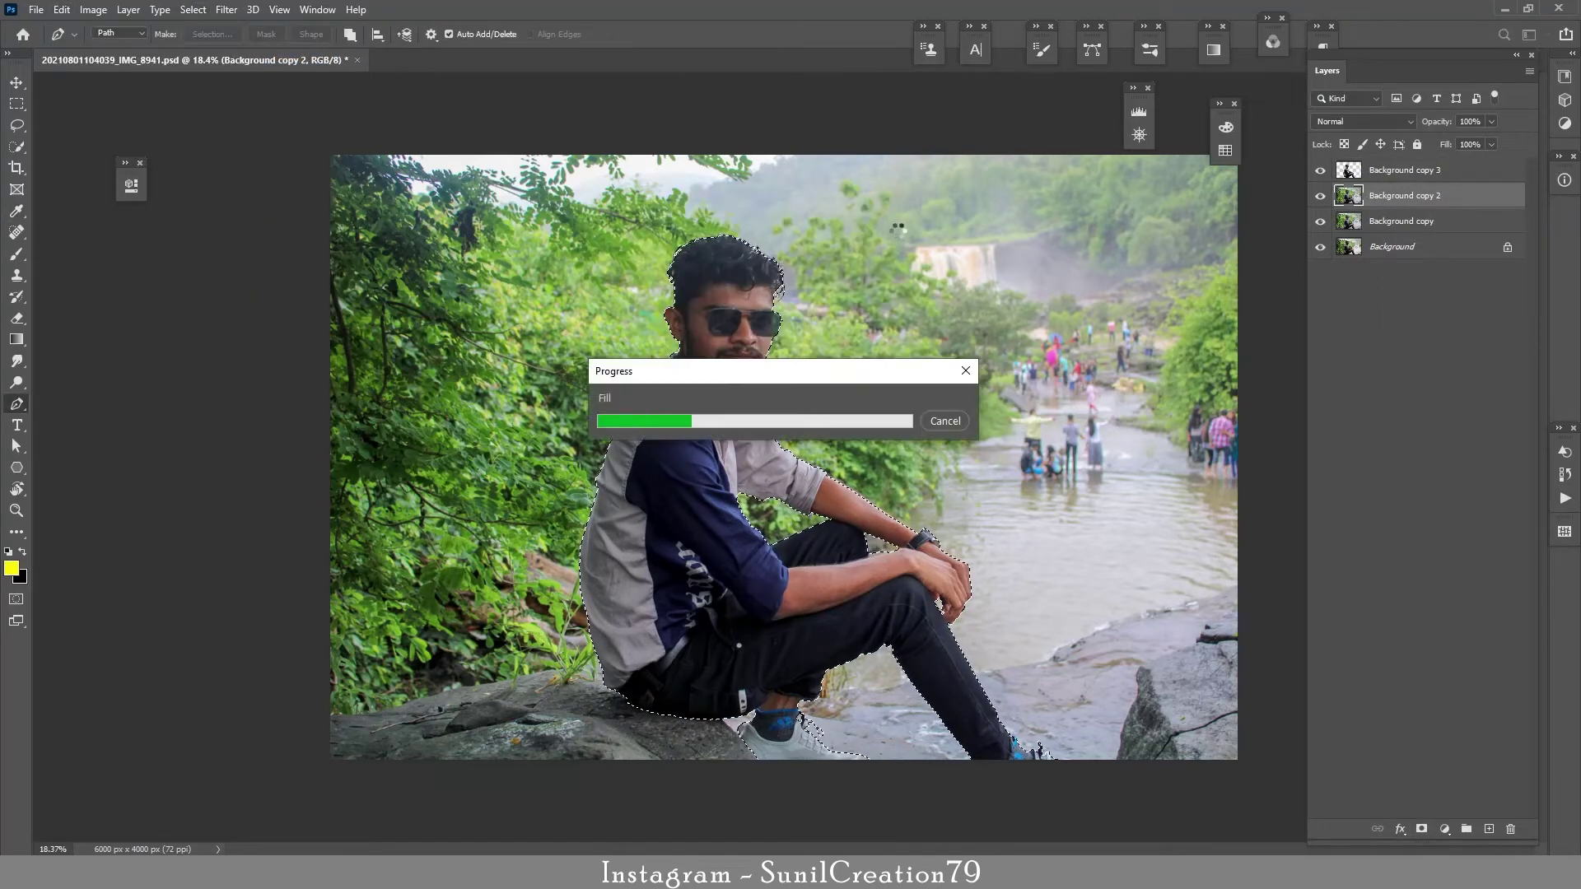
{"action": "key", "text": "ctrl+d"}
{"action": "left_click", "coordinate": [1320, 169]}
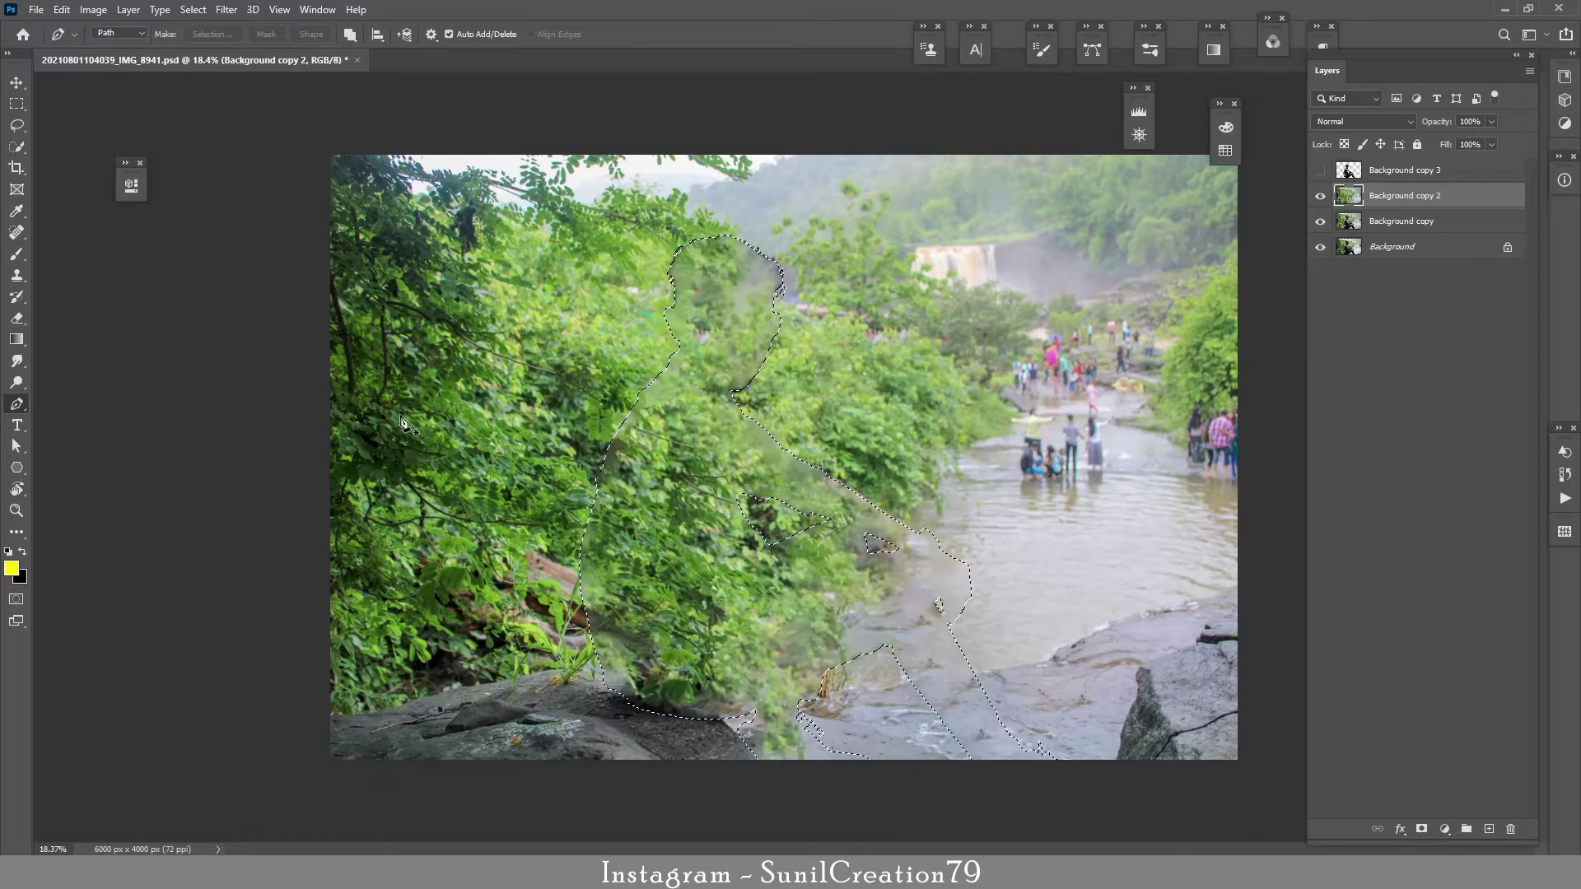
Heal the leftover seams around the removed man's outline on Background copy 2 with a 500 px Spot Healing Brush and show Background copy 3
{"action": "left_click", "coordinate": [16, 233]}
{"action": "mouse_move", "coordinate": [750, 264]}
{"action": "left_mouse_down"}
{"action": "mouse_move", "coordinate": [729, 395]}
{"action": "mouse_move", "coordinate": [770, 259]}
{"action": "mouse_move", "coordinate": [681, 313]}
{"action": "mouse_move", "coordinate": [589, 519]}
{"action": "mouse_move", "coordinate": [608, 702]}
{"action": "left_mouse_up"}
{"action": "key", "text": "bracketright"}
{"action": "key", "text": "bracketright"}
{"action": "key", "text": "bracketright"}
{"action": "mouse_move", "coordinate": [725, 397]}
{"action": "left_mouse_down"}
{"action": "mouse_move", "coordinate": [844, 489]}
{"action": "mouse_move", "coordinate": [734, 401]}
{"action": "left_mouse_up"}
{"action": "mouse_move", "coordinate": [957, 574]}
{"action": "left_mouse_down"}
{"action": "mouse_move", "coordinate": [941, 616]}
{"action": "mouse_move", "coordinate": [1020, 748]}
{"action": "left_mouse_up"}
{"action": "left_click_drag", "start_coordinate": [884, 645], "coordinate": [986, 748]}
{"action": "left_click_drag", "start_coordinate": [897, 553], "coordinate": [866, 544]}
{"action": "left_click_drag", "start_coordinate": [887, 650], "coordinate": [813, 681]}
{"action": "left_click_drag", "start_coordinate": [749, 744], "coordinate": [620, 704]}
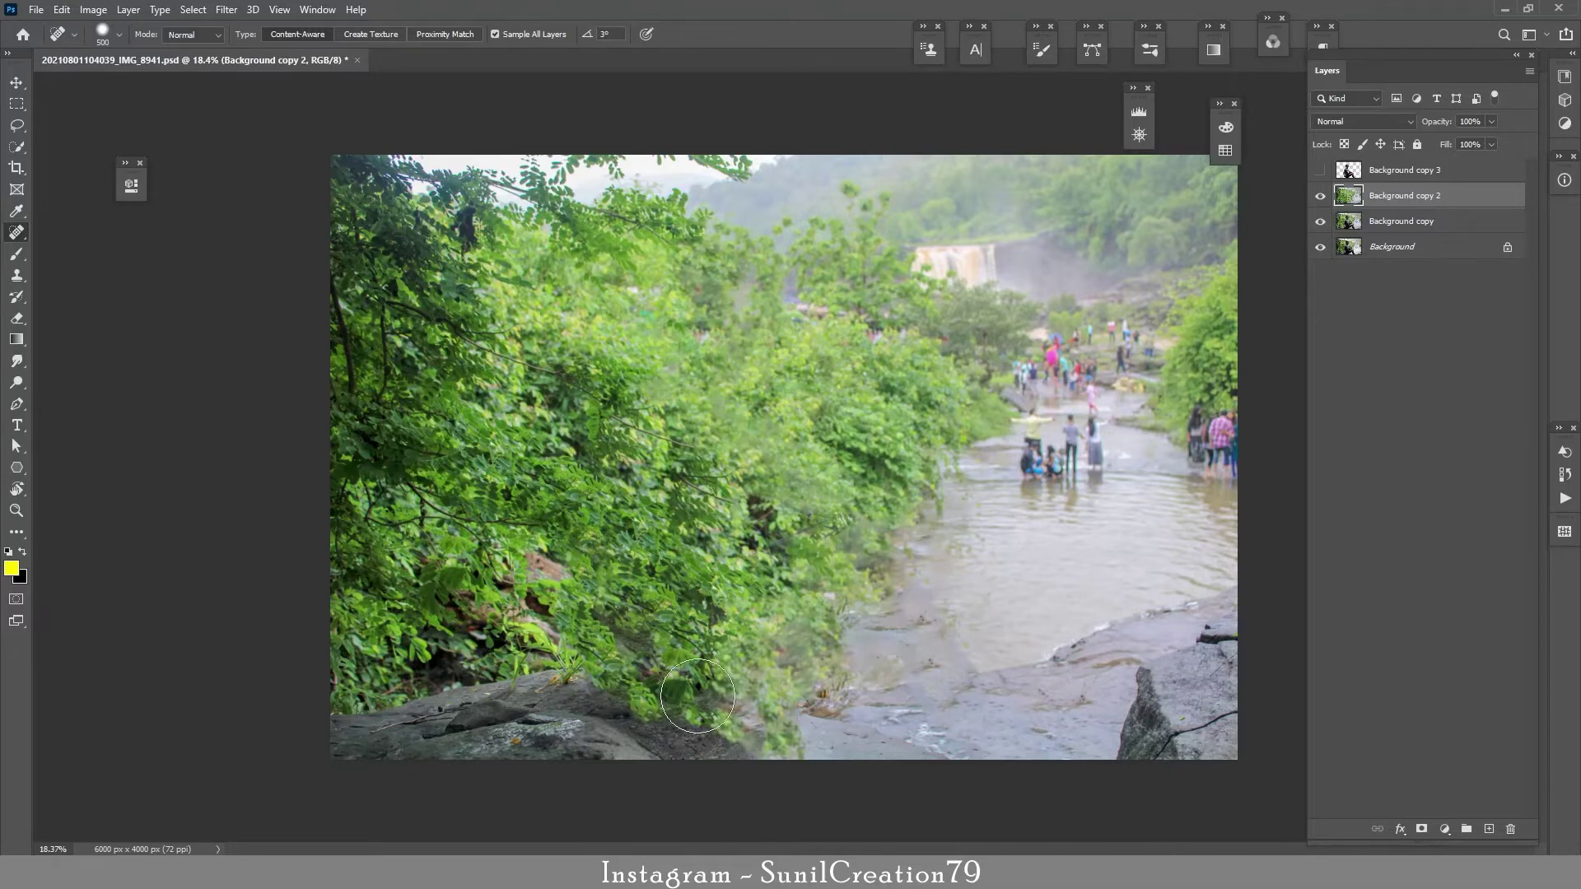
{"action": "mouse_move", "coordinate": [941, 637]}
{"action": "left_mouse_down"}
{"action": "mouse_move", "coordinate": [978, 663]}
{"action": "mouse_move", "coordinate": [947, 621]}
{"action": "left_mouse_up"}
{"action": "left_click", "coordinate": [1320, 171]}
Darken the background midtones slightly with a Curves adjustment and merge it into Background copy 2
{"action": "left_click", "coordinate": [1444, 828]}
{"action": "left_click", "coordinate": [1474, 614]}
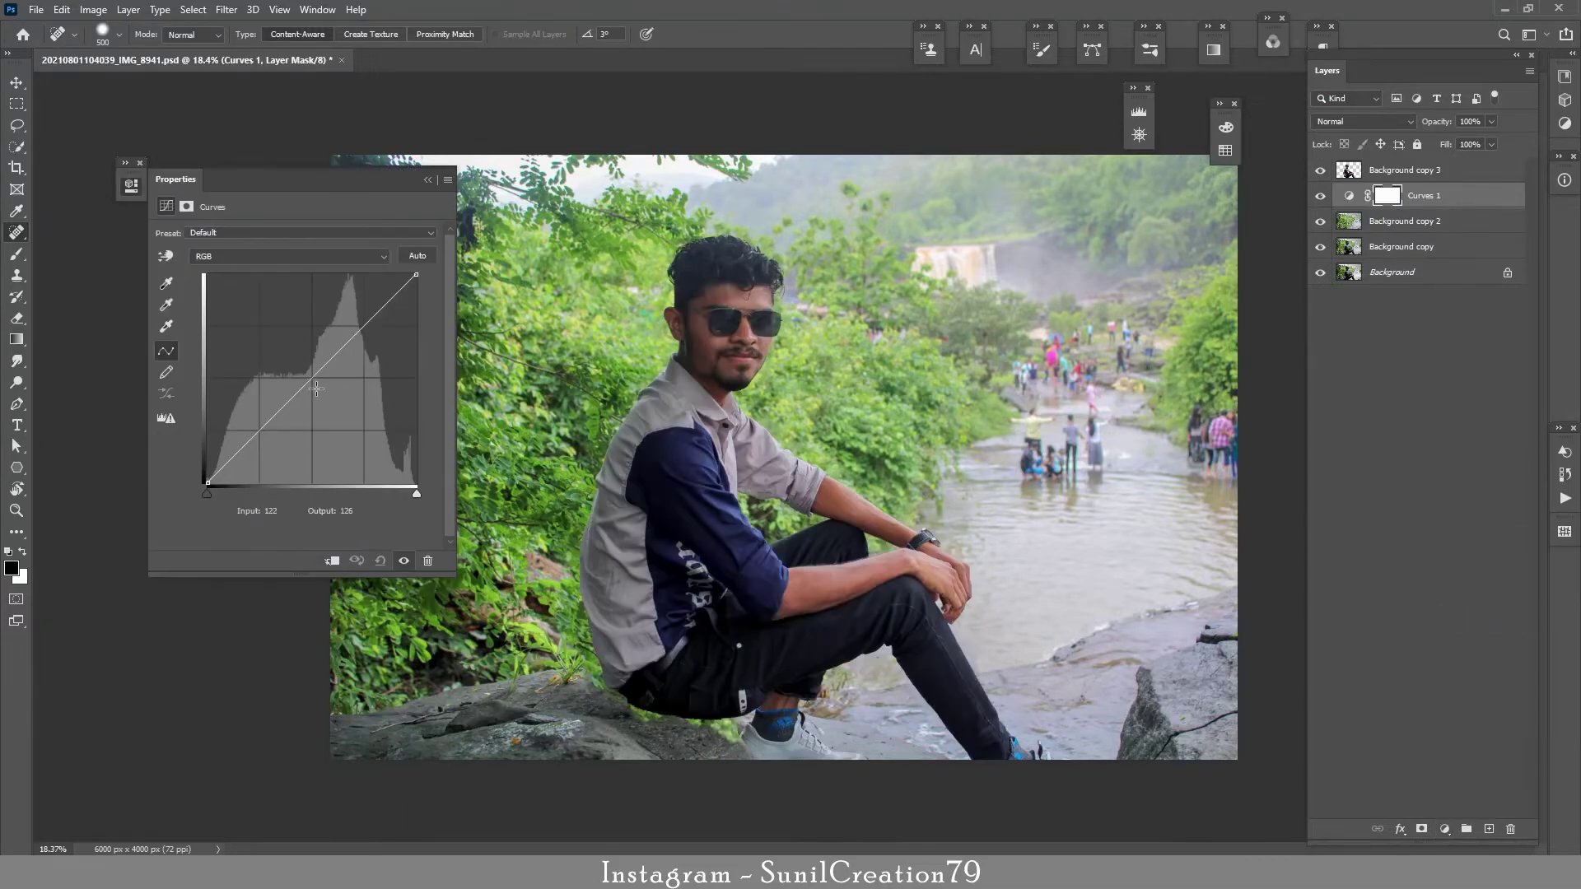
{"action": "left_click_drag", "start_coordinate": [324, 368], "coordinate": [323, 400]}
{"action": "left_click", "coordinate": [428, 180]}
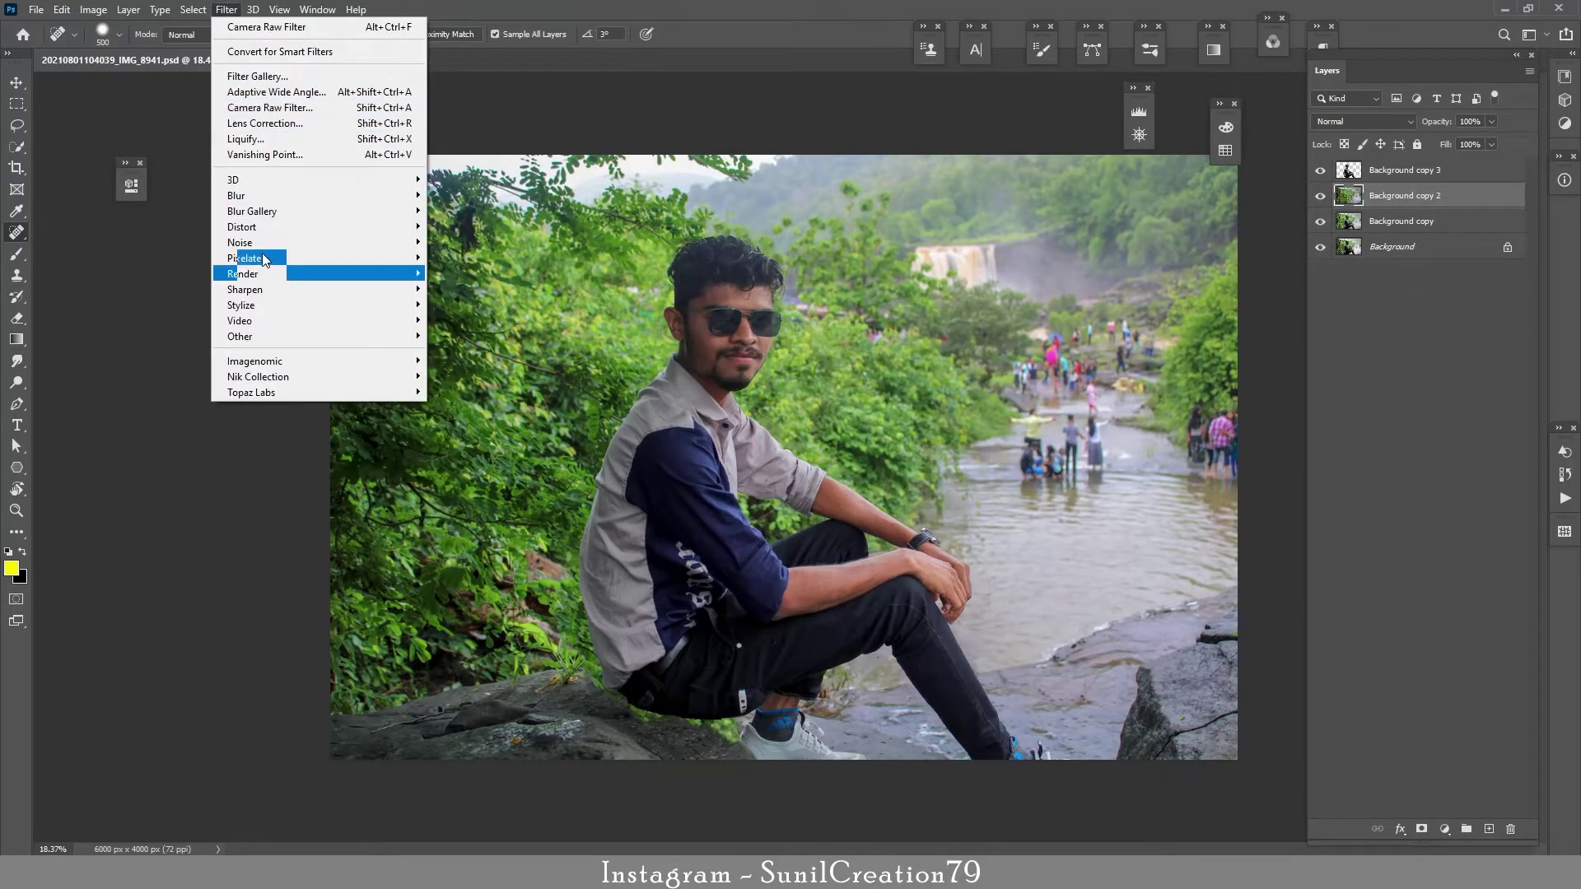
Apply a Field Blur of 27 px to the Background copy 2 layer
{"action": "left_click", "coordinate": [465, 210]}
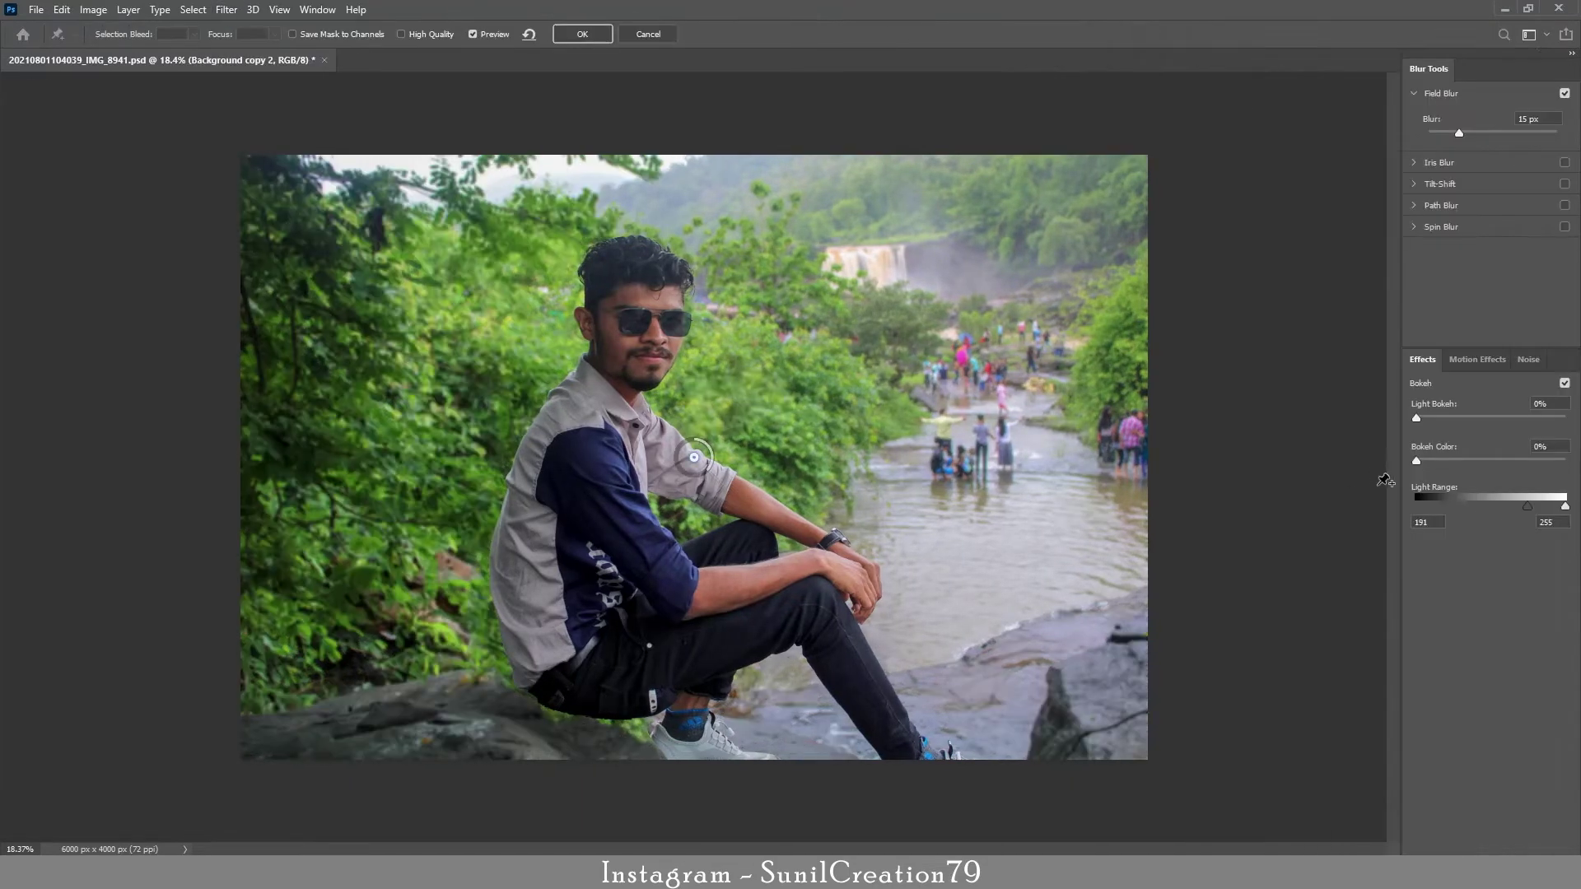
{"action": "left_click", "coordinate": [1526, 119]}
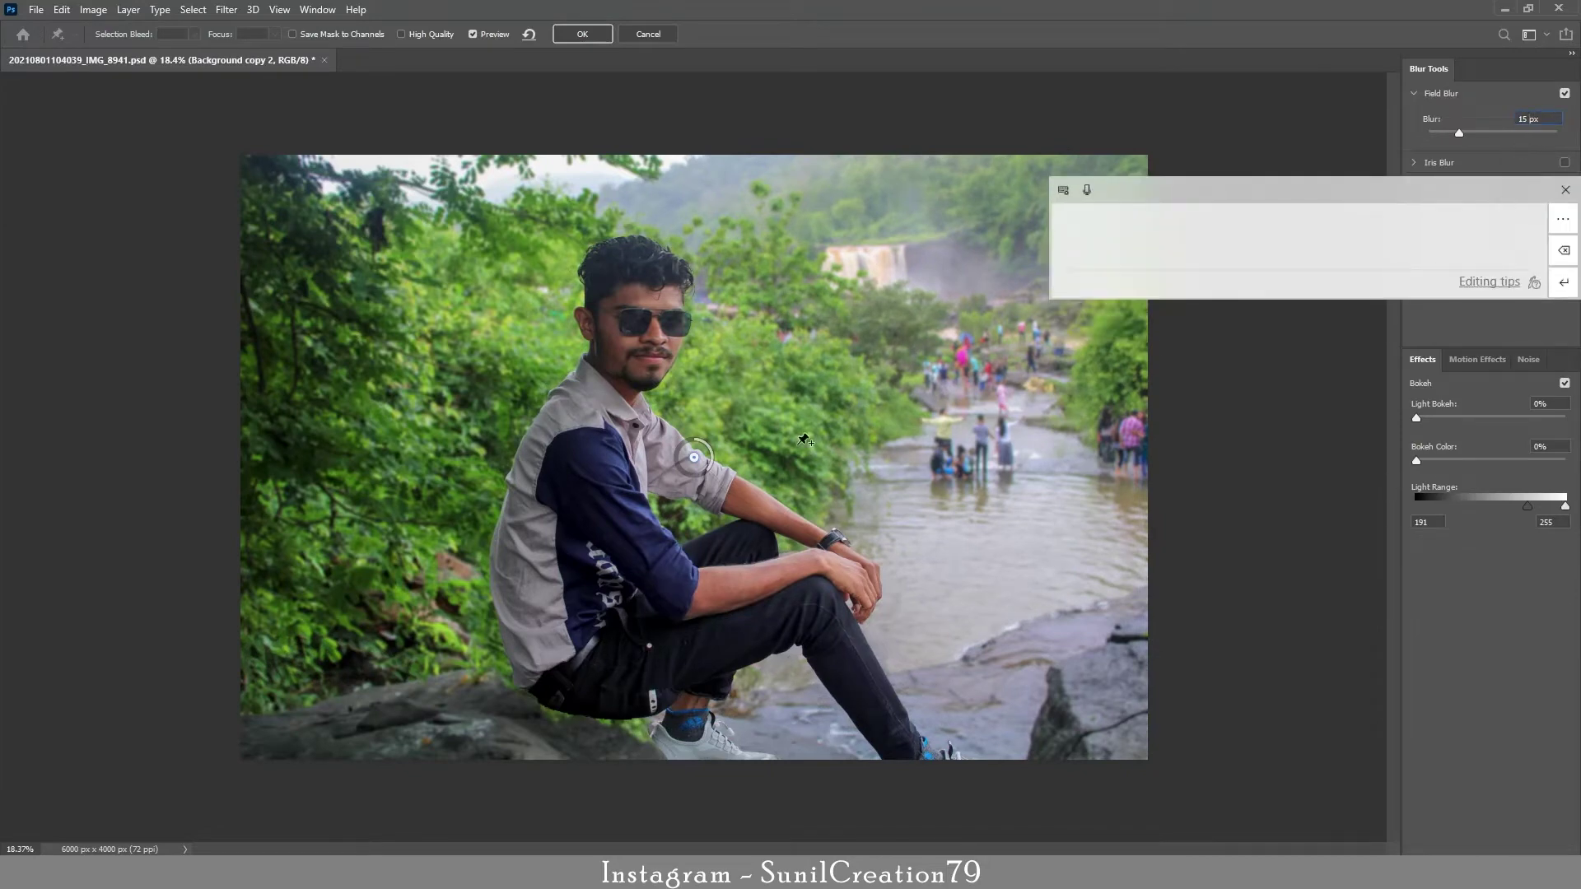
{"action": "key", "text": "Up"}
{"action": "key", "text": "Up"}
{"action": "key", "text": "Up"}
{"action": "key", "text": "Up"}
{"action": "key", "text": "Up"}
{"action": "key", "text": "Up"}
{"action": "key", "text": "Up"}
{"action": "key", "text": "Up"}
{"action": "key", "text": "Up"}
{"action": "key", "text": "Up"}
{"action": "key", "text": "Up"}
{"action": "key", "text": "Up"}
{"action": "key", "text": "Up"}
{"action": "key", "text": "Up"}
{"action": "key", "text": "Up"}
{"action": "key", "text": "Up"}
{"action": "key", "text": "Up"}
{"action": "key", "text": "Up"}
{"action": "key", "text": "Up"}
{"action": "key", "text": "Up"}
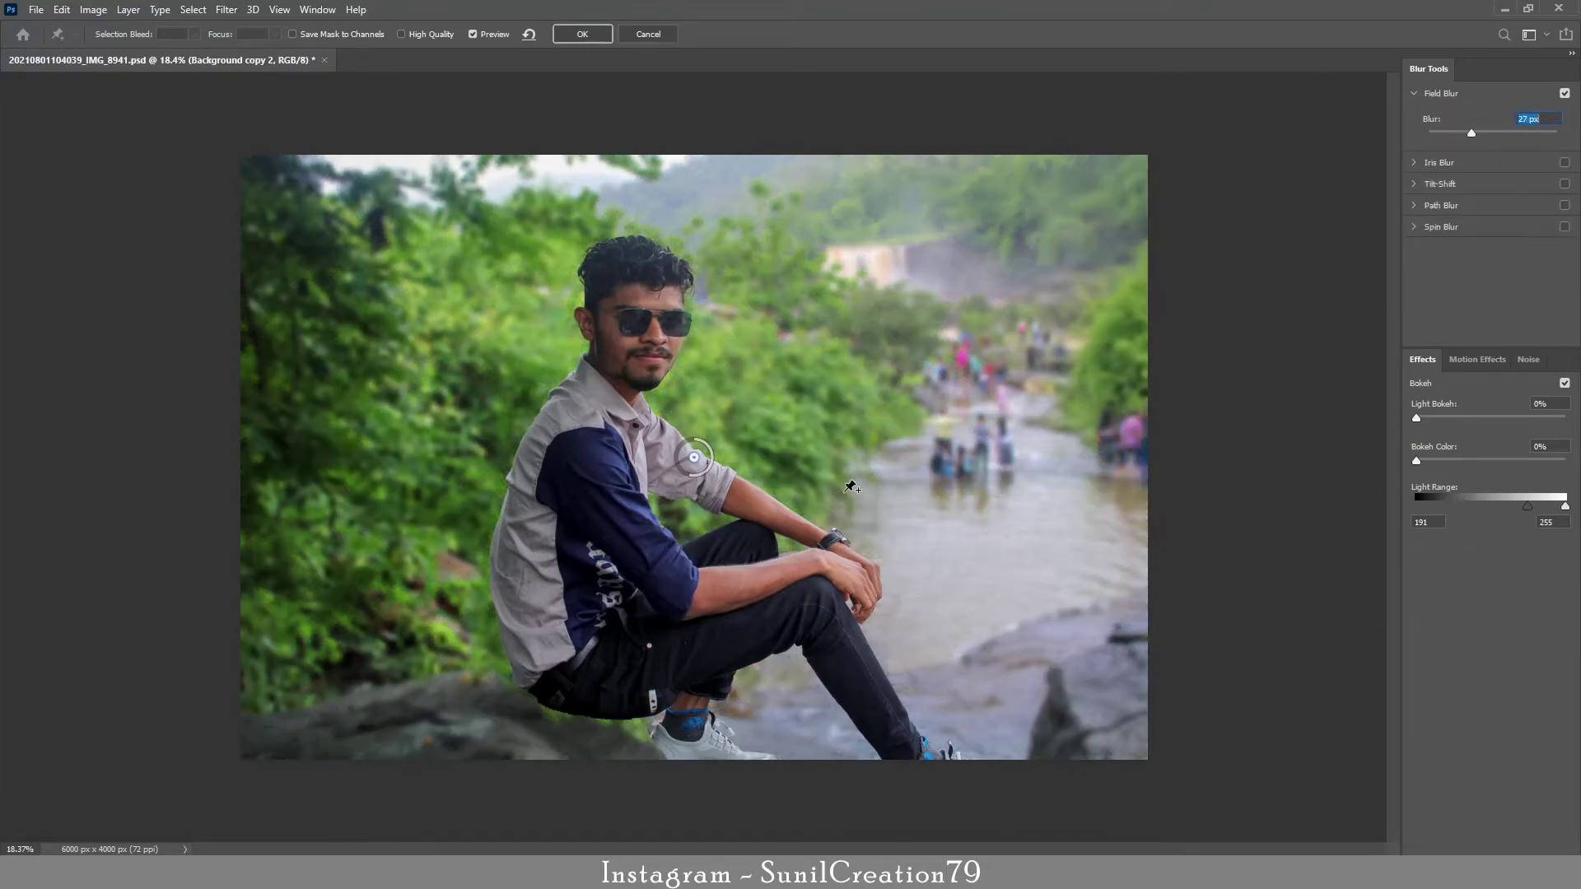
{"action": "left_click", "coordinate": [582, 33]}
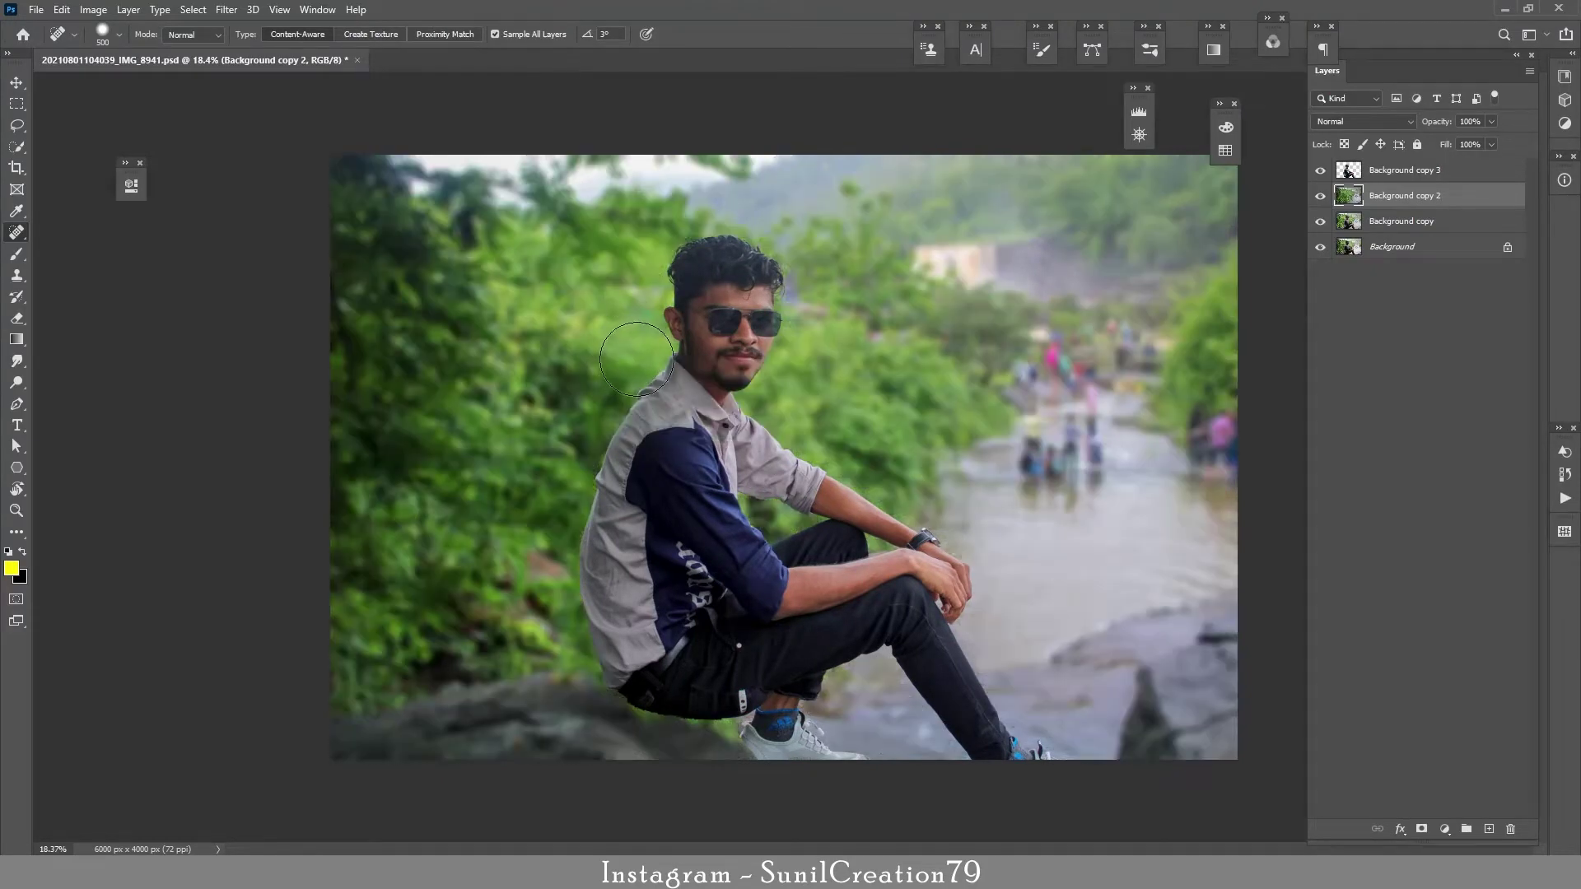
Undo the blur on Background copy 2 and reapply the same filter to a duplicate of that layer
{"action": "key", "text": "ctrl+z"}
{"action": "left_click_drag", "start_coordinate": [1469, 199], "coordinate": [1489, 829]}
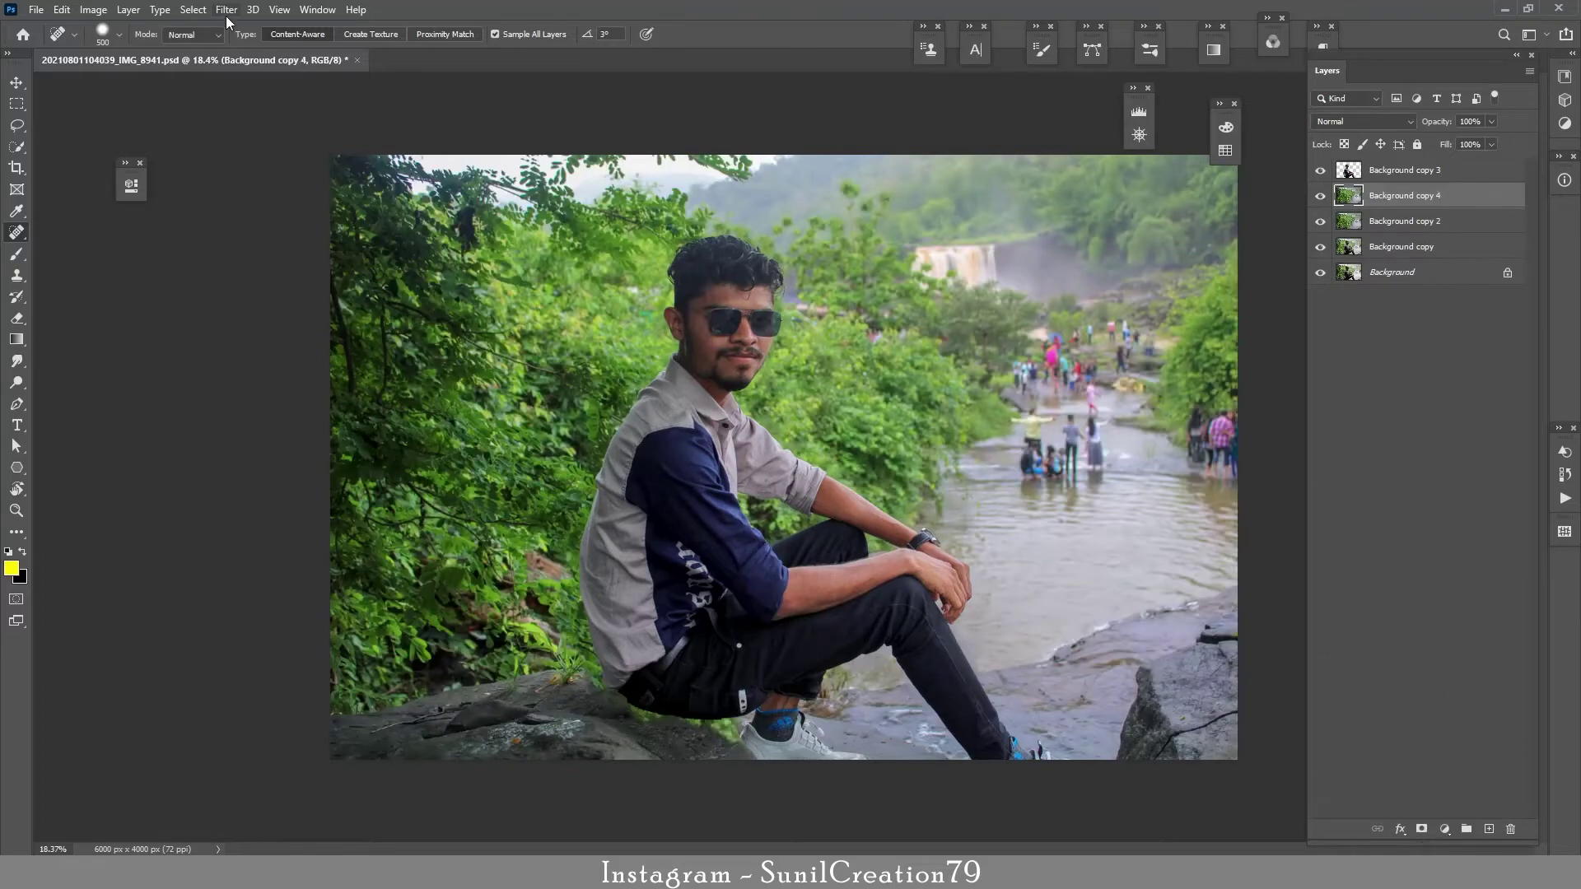
{"action": "left_click", "coordinate": [226, 11]}
{"action": "left_click", "coordinate": [251, 28]}
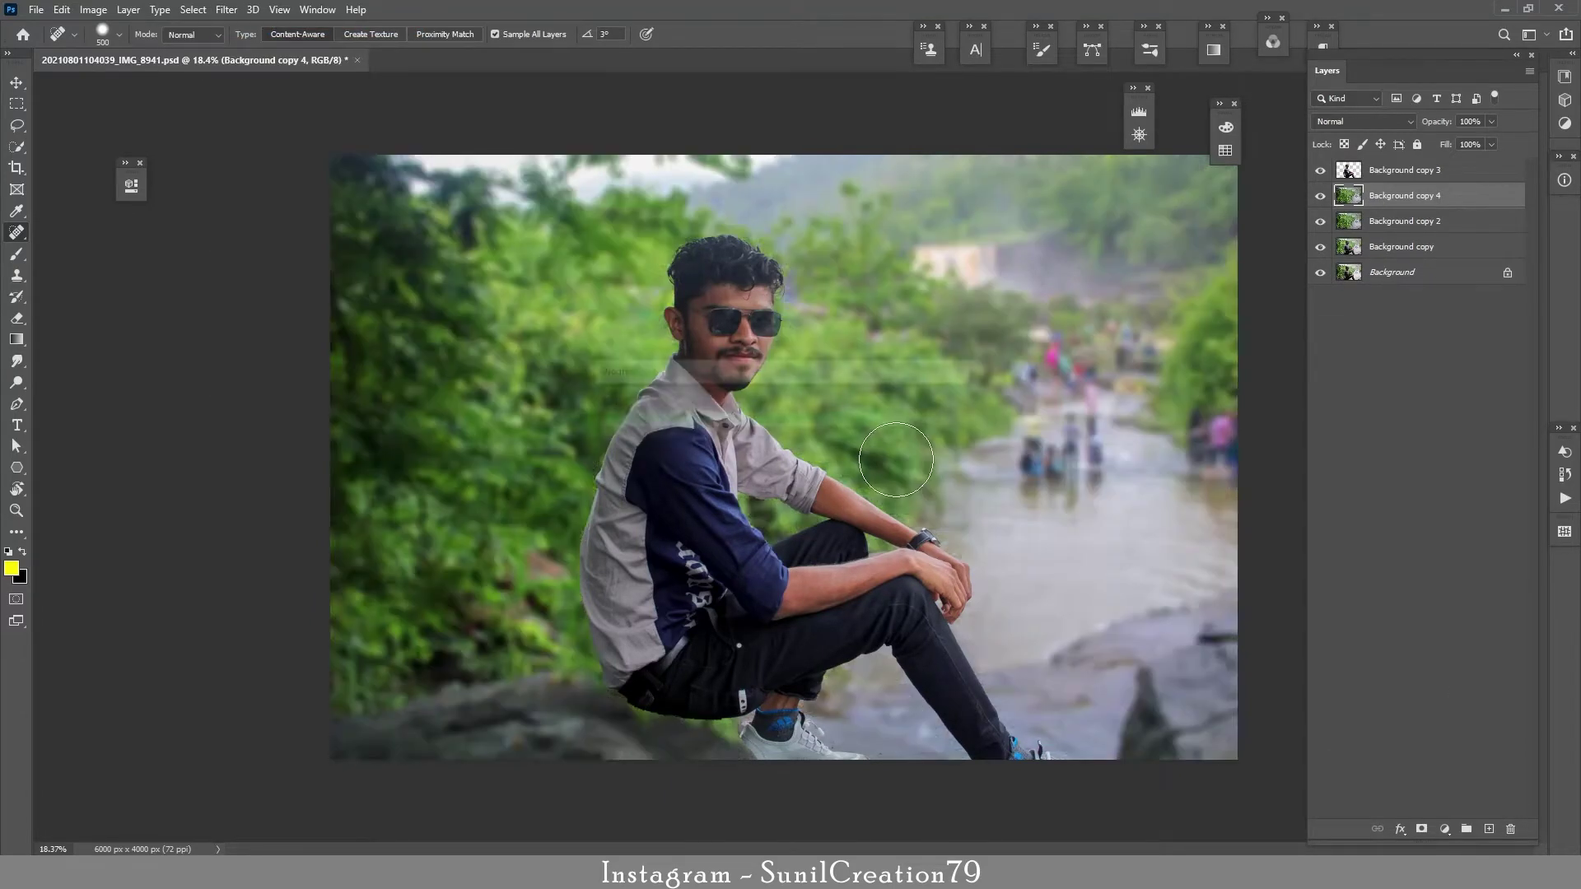
Crop the image to a 4:5 portrait frame around the seated man
{"action": "key", "text": "c"}
{"action": "left_click", "coordinate": [791, 432]}
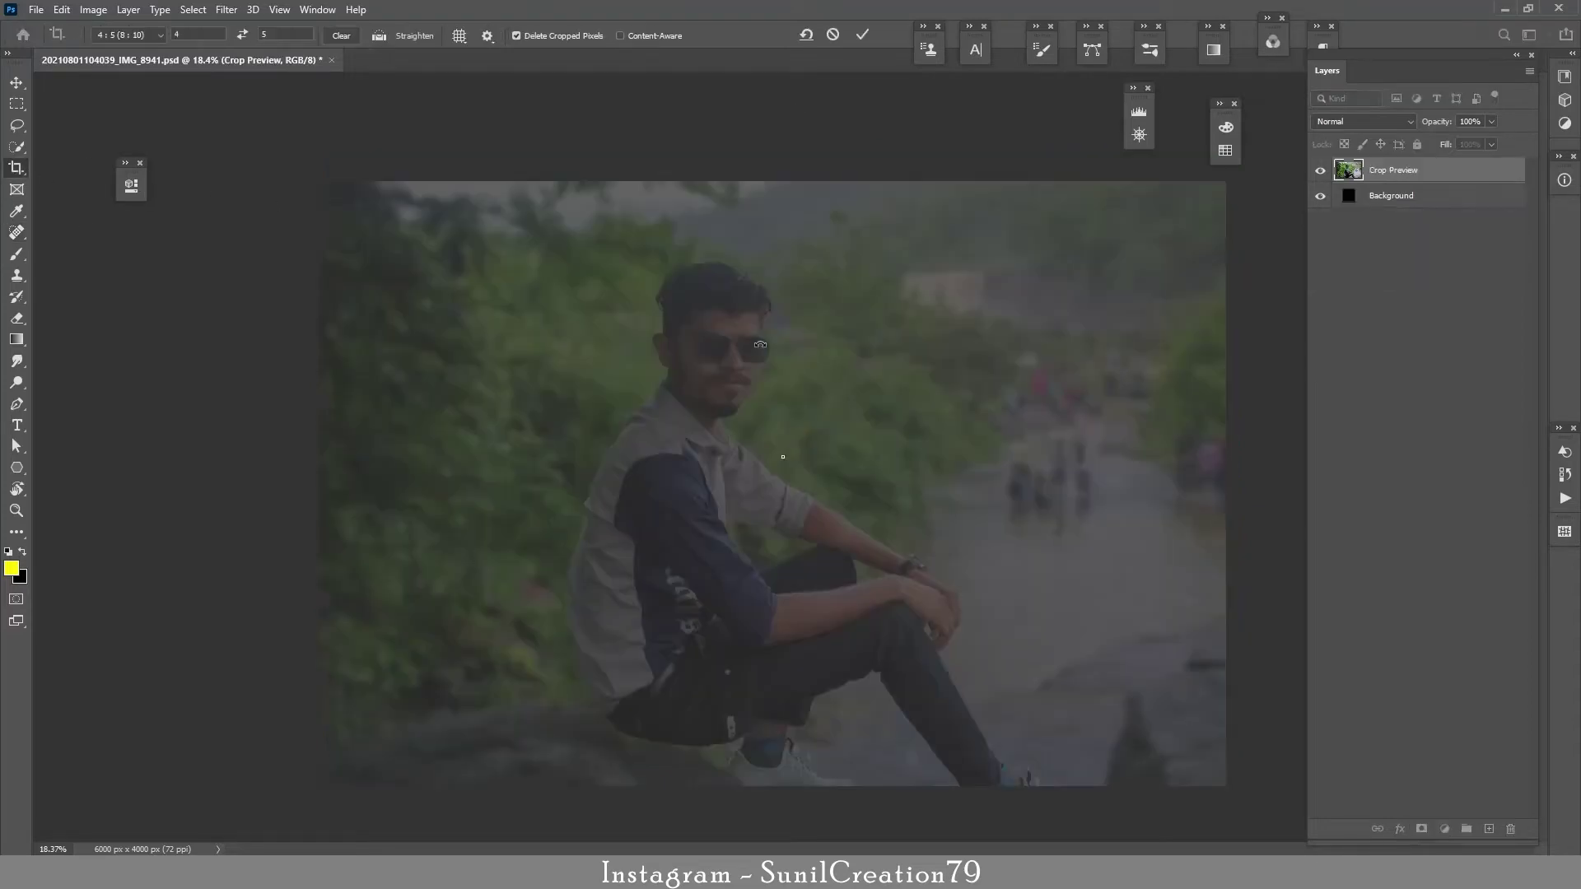
{"action": "left_click", "coordinate": [833, 35]}
{"action": "left_click", "coordinate": [830, 401]}
{"action": "left_click", "coordinate": [833, 34]}
{"action": "left_click_drag", "start_coordinate": [781, 335], "coordinate": [801, 309]}
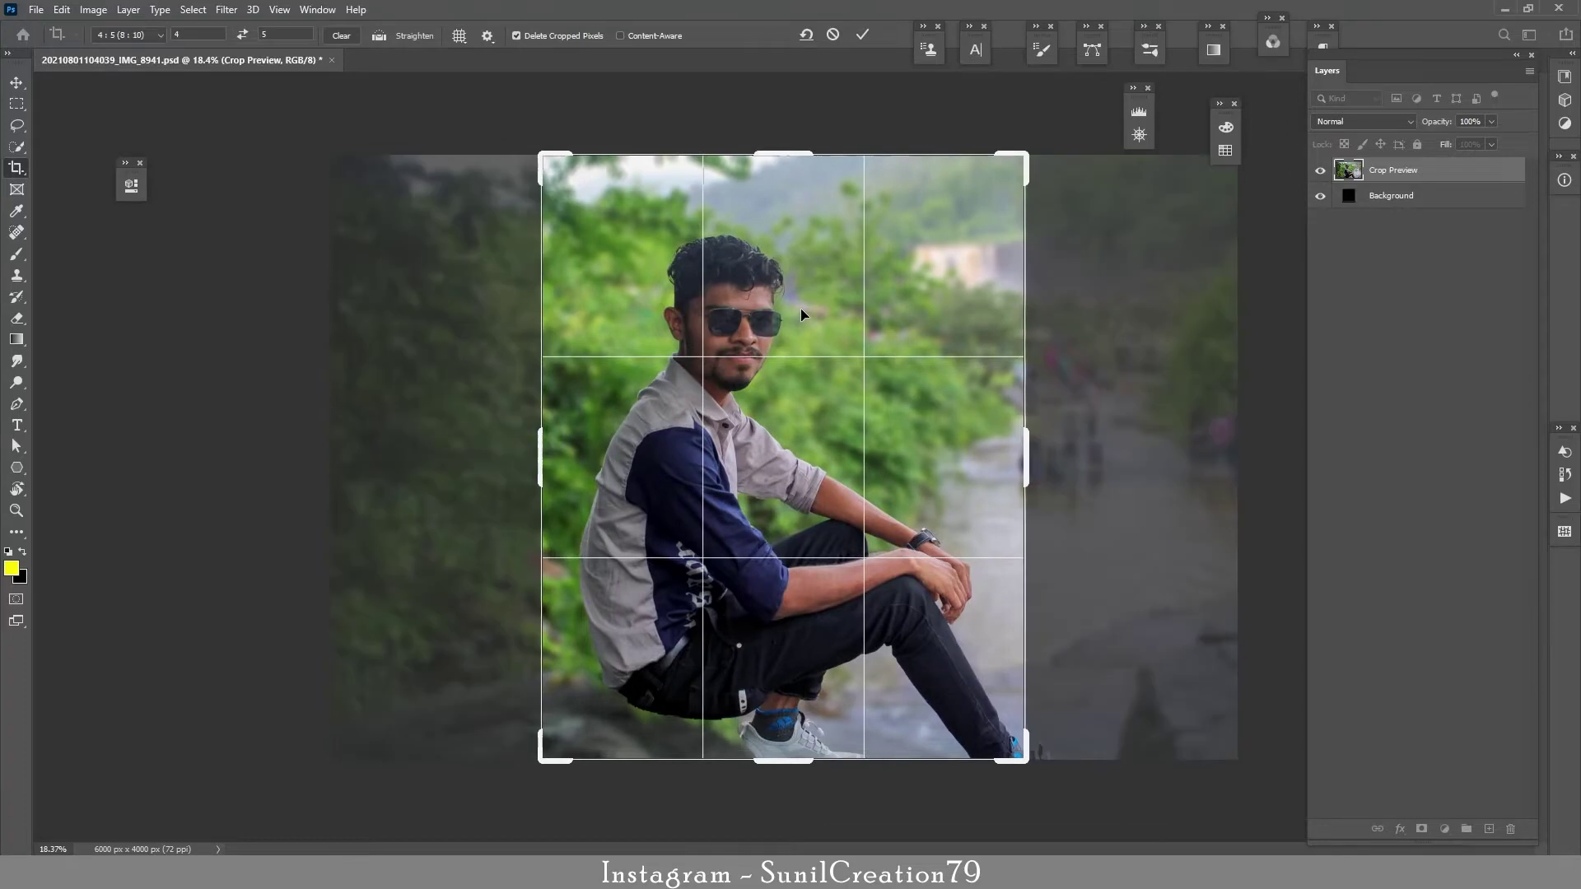
{"action": "left_click", "coordinate": [862, 34]}
Mask the blur off the rock beneath the man on Background copy 4 with a 600 px soft brush and apply the mask
{"action": "left_click", "coordinate": [1422, 829]}
{"action": "key", "text": "b"}
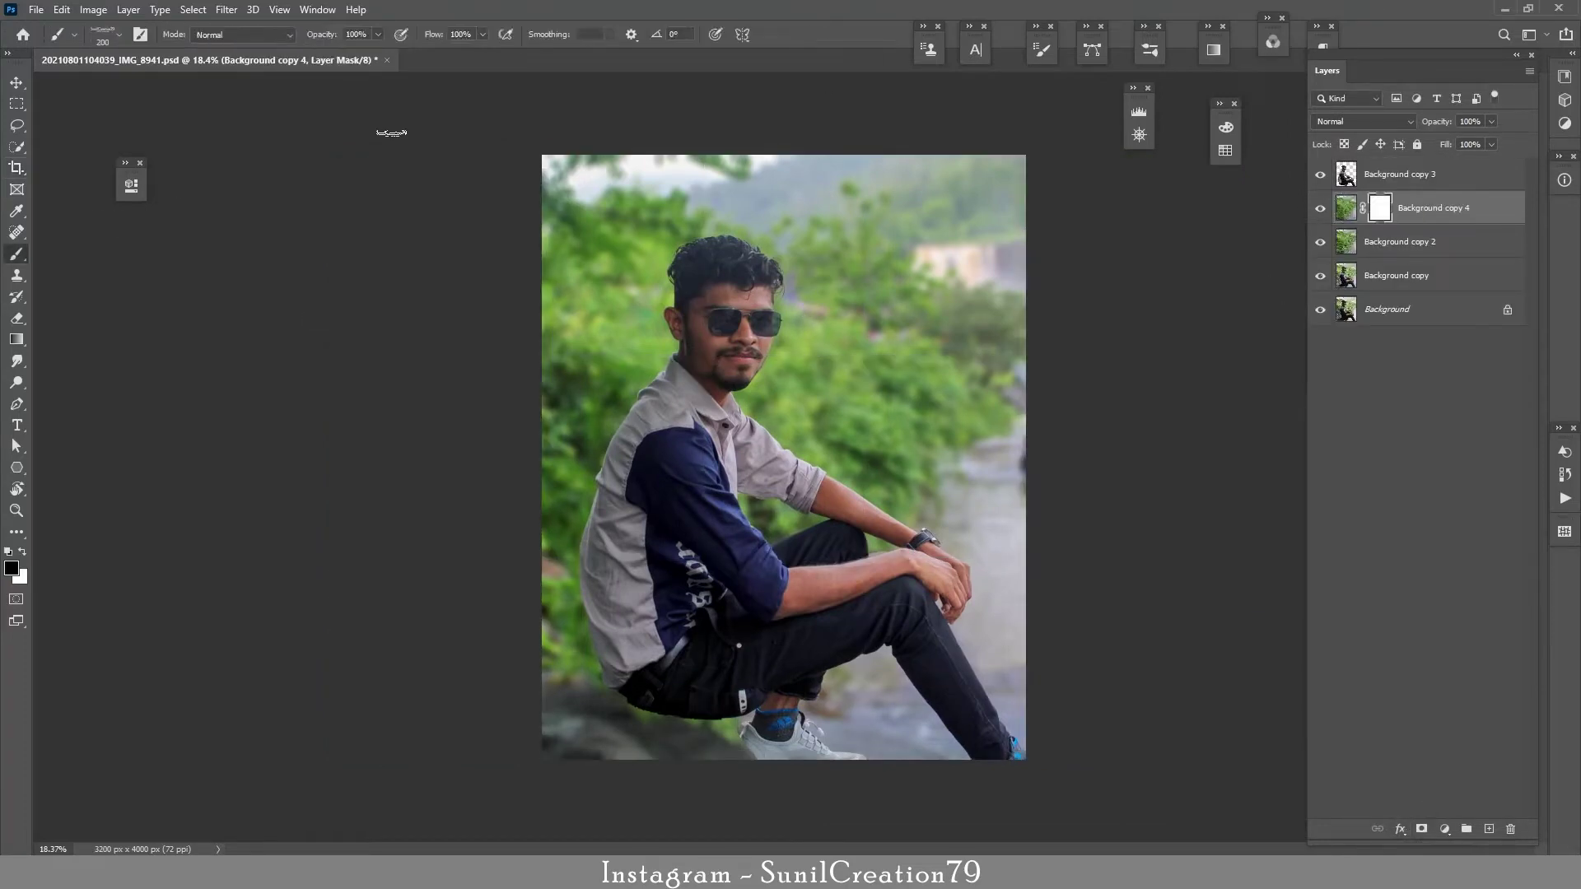
{"action": "left_click", "coordinate": [119, 36]}
{"action": "left_click", "coordinate": [152, 237]}
{"action": "left_click", "coordinate": [118, 37]}
{"action": "mouse_move", "coordinate": [717, 737]}
{"action": "left_mouse_down"}
{"action": "mouse_move", "coordinate": [510, 717]}
{"action": "mouse_move", "coordinate": [579, 723]}
{"action": "mouse_move", "coordinate": [563, 744]}
{"action": "mouse_move", "coordinate": [563, 685]}
{"action": "mouse_move", "coordinate": [747, 739]}
{"action": "left_mouse_up"}
{"action": "key", "text": "x"}
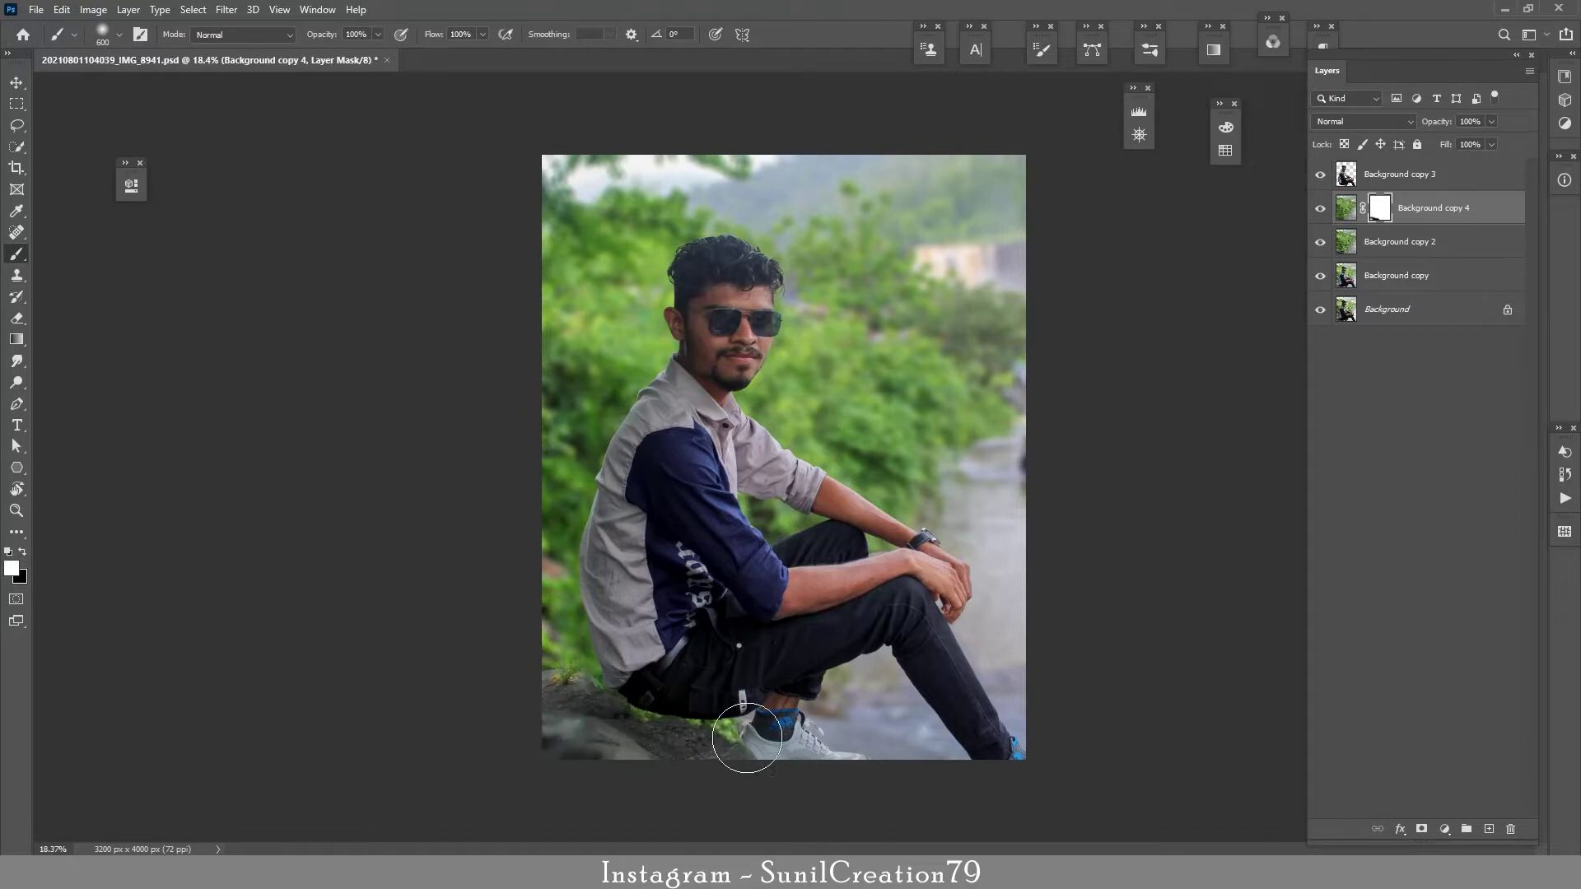
{"action": "key", "text": "x"}
{"action": "key", "text": "x"}
{"action": "key", "text": "x"}
{"action": "right_click", "coordinate": [1376, 211]}
{"action": "left_click", "coordinate": [1400, 238]}
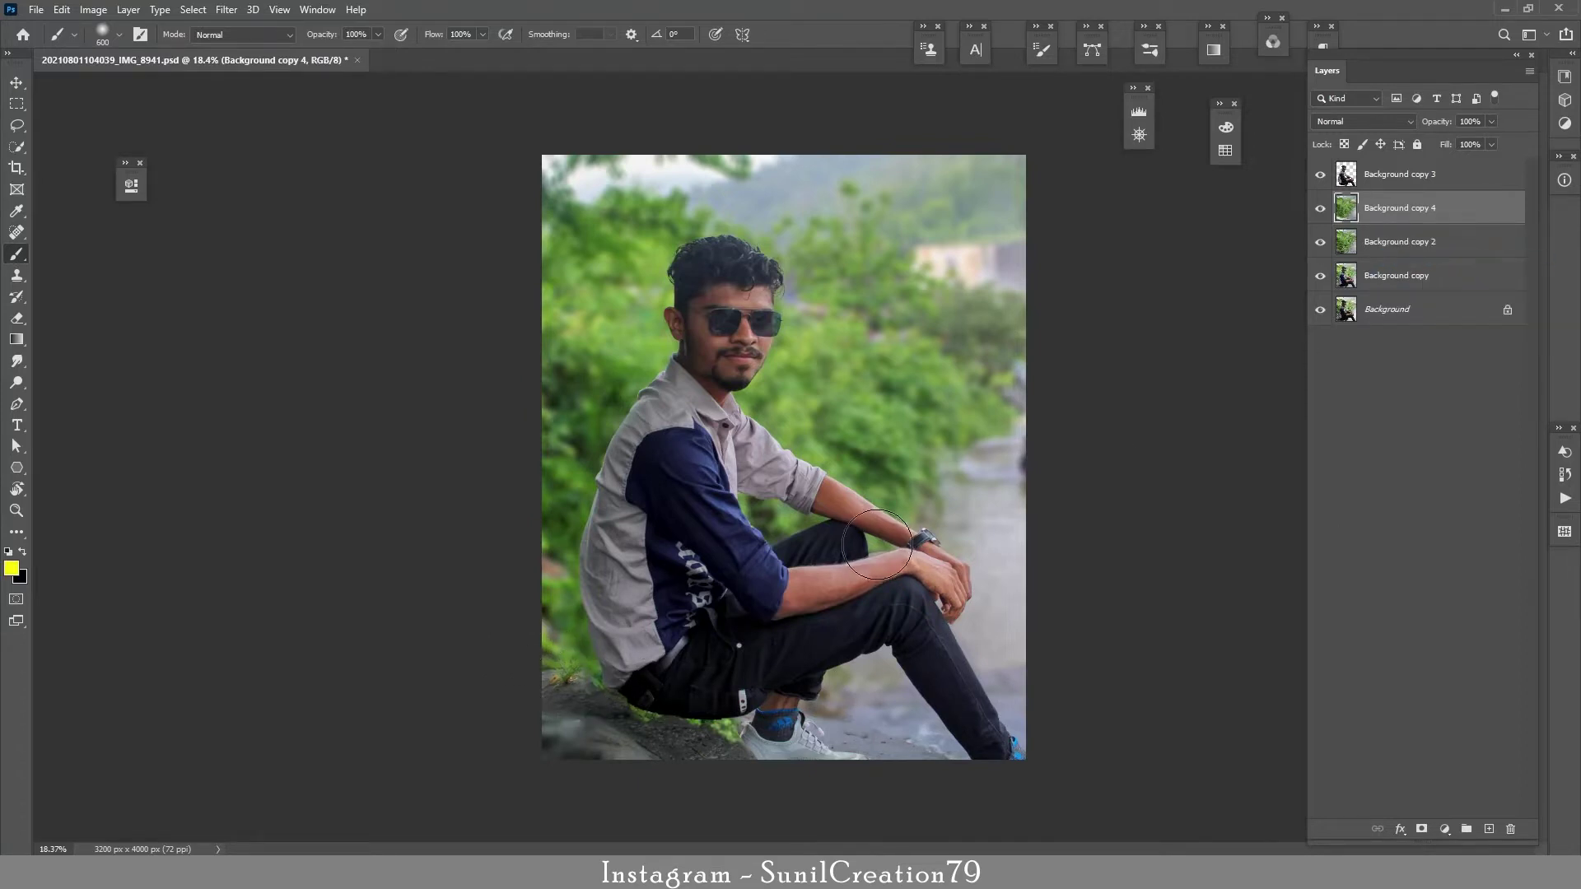
Compare the picture with the Background copy 4 and Background copy 2 layers shown and hidden
{"action": "left_click", "coordinate": [1315, 218]}
{"action": "left_click", "coordinate": [1316, 218]}
{"action": "left_click", "coordinate": [1317, 216]}
{"action": "left_click", "coordinate": [1318, 216]}
{"action": "left_click", "coordinate": [1320, 213]}
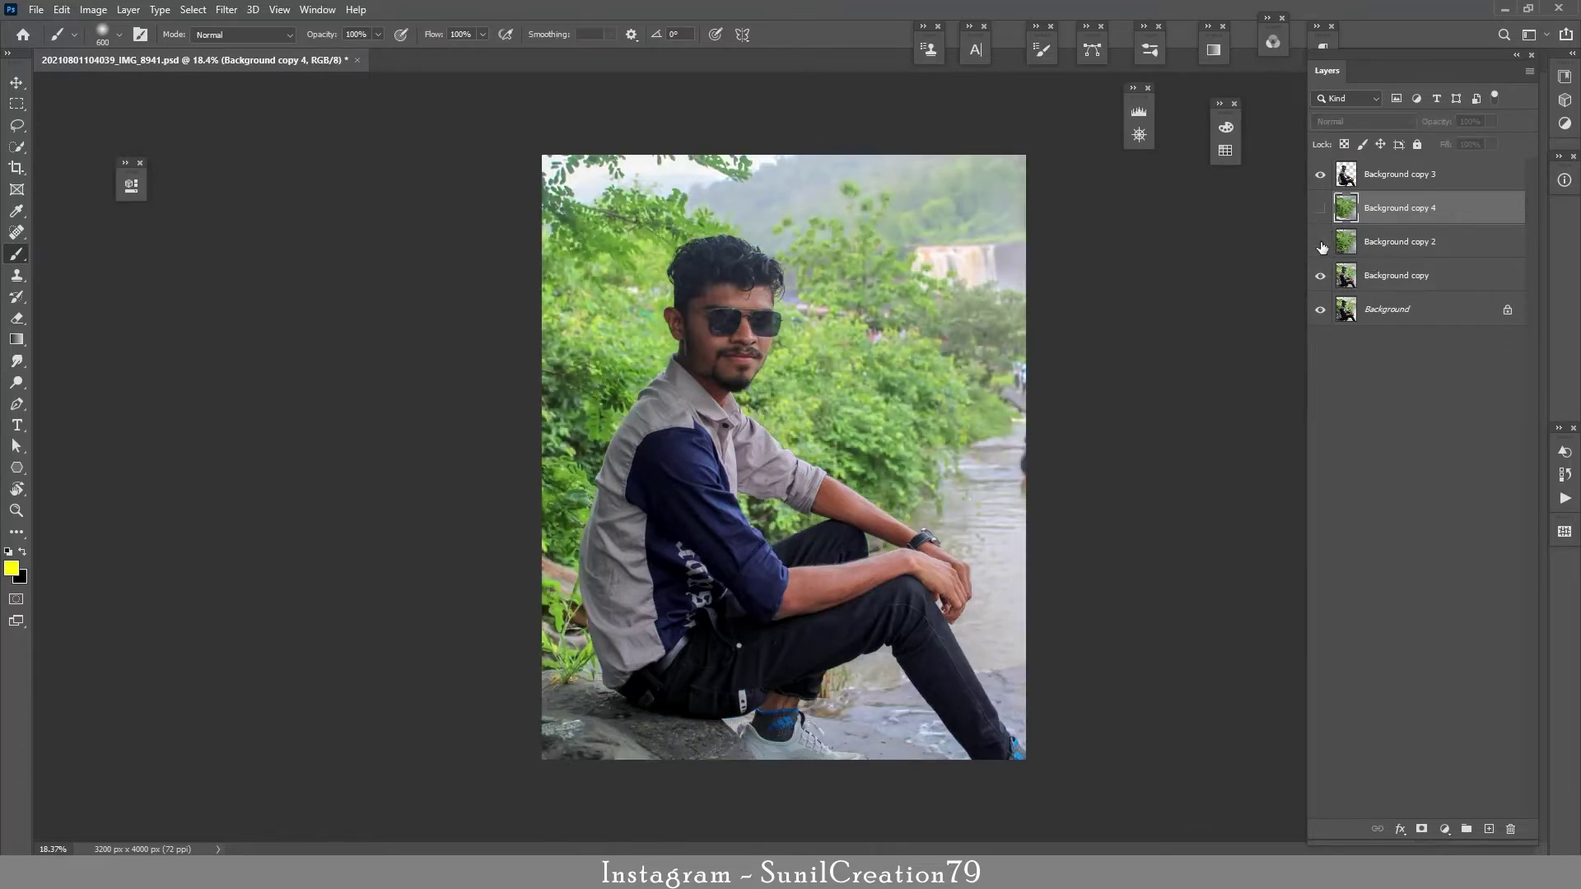
Add an empty layer directly above Background copy 4, with both background layers shown and Background copy 3 hidden
{"action": "left_click", "coordinate": [1391, 275]}
{"action": "left_click", "coordinate": [1489, 829]}
{"action": "key", "text": "a"}
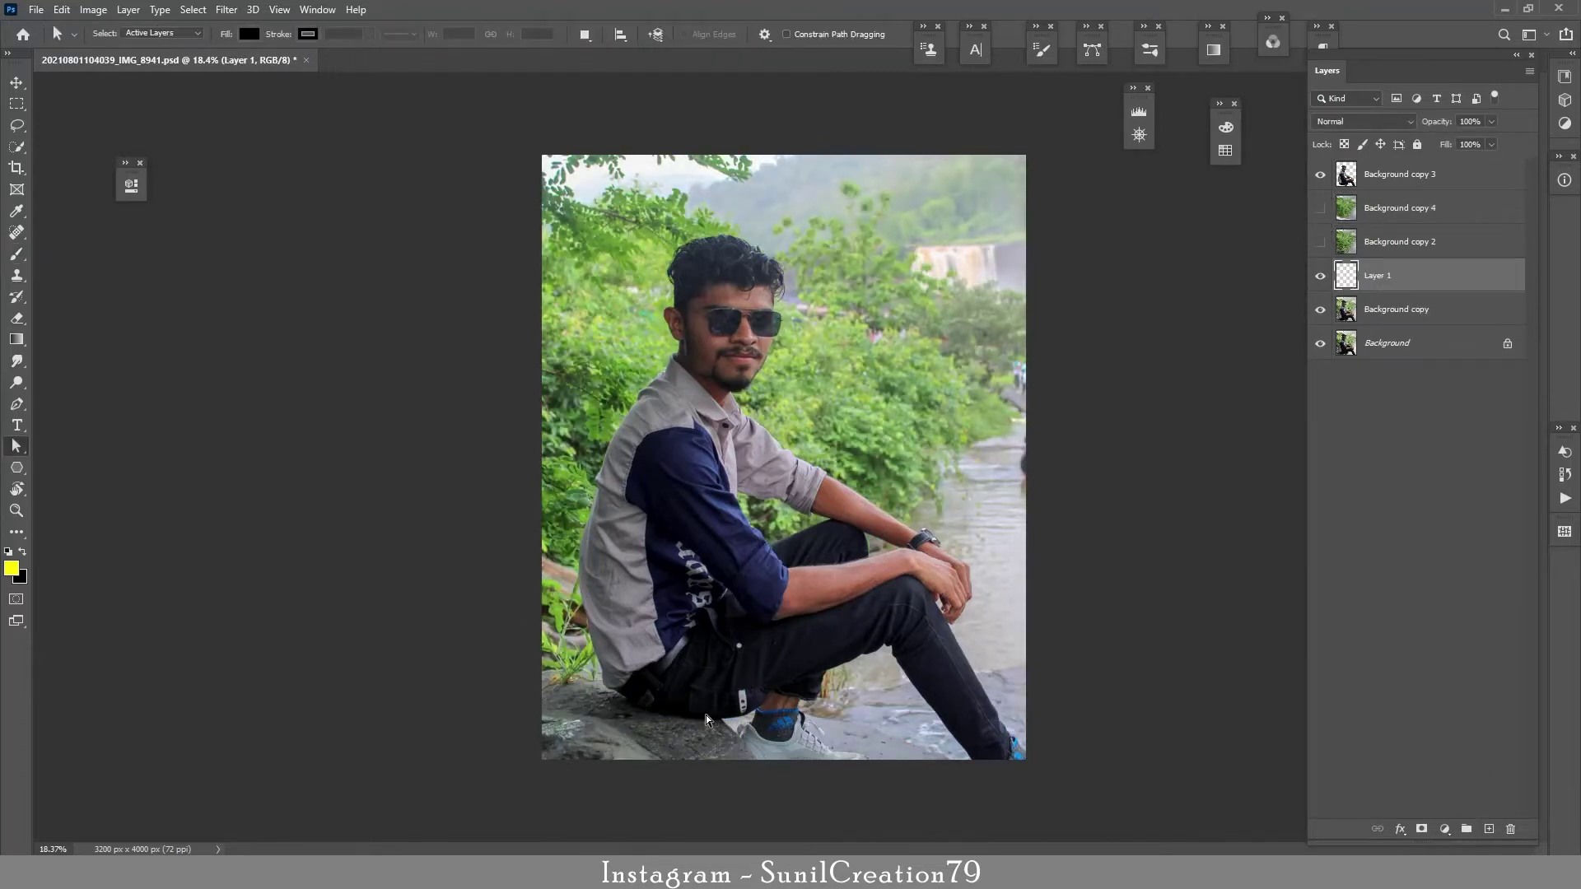
{"action": "left_click_drag", "start_coordinate": [1319, 245], "coordinate": [1319, 211]}
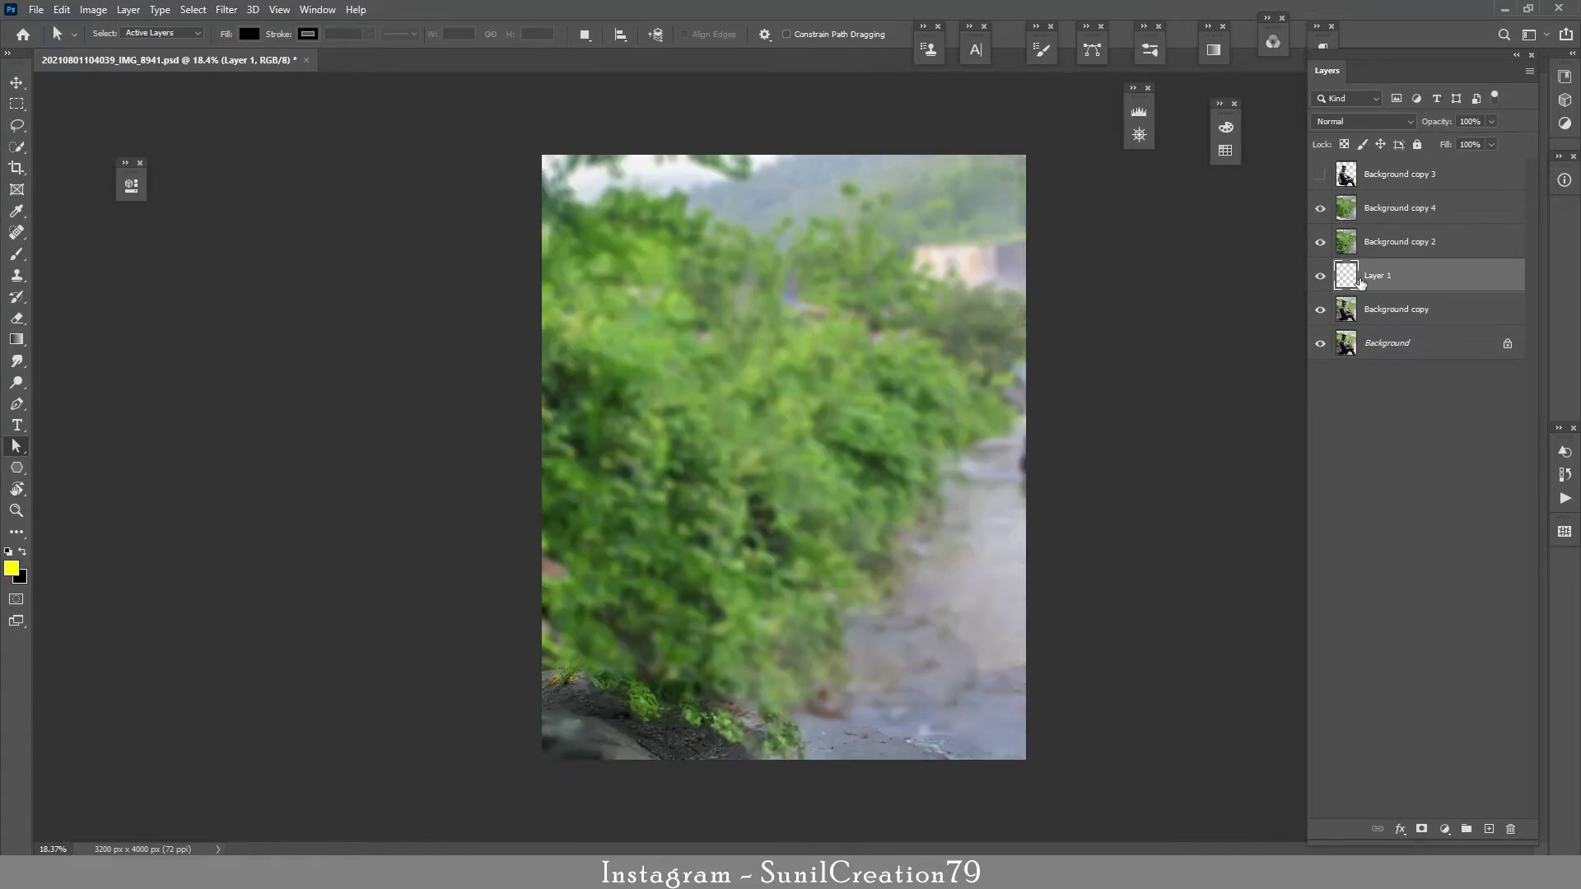
{"action": "left_click_drag", "start_coordinate": [1361, 282], "coordinate": [1363, 193]}
Clone dark rock texture over the sharp leaves along the rock's edge on Layer 1 with a 500 px Clone Stamp
{"action": "left_click", "coordinate": [16, 275]}
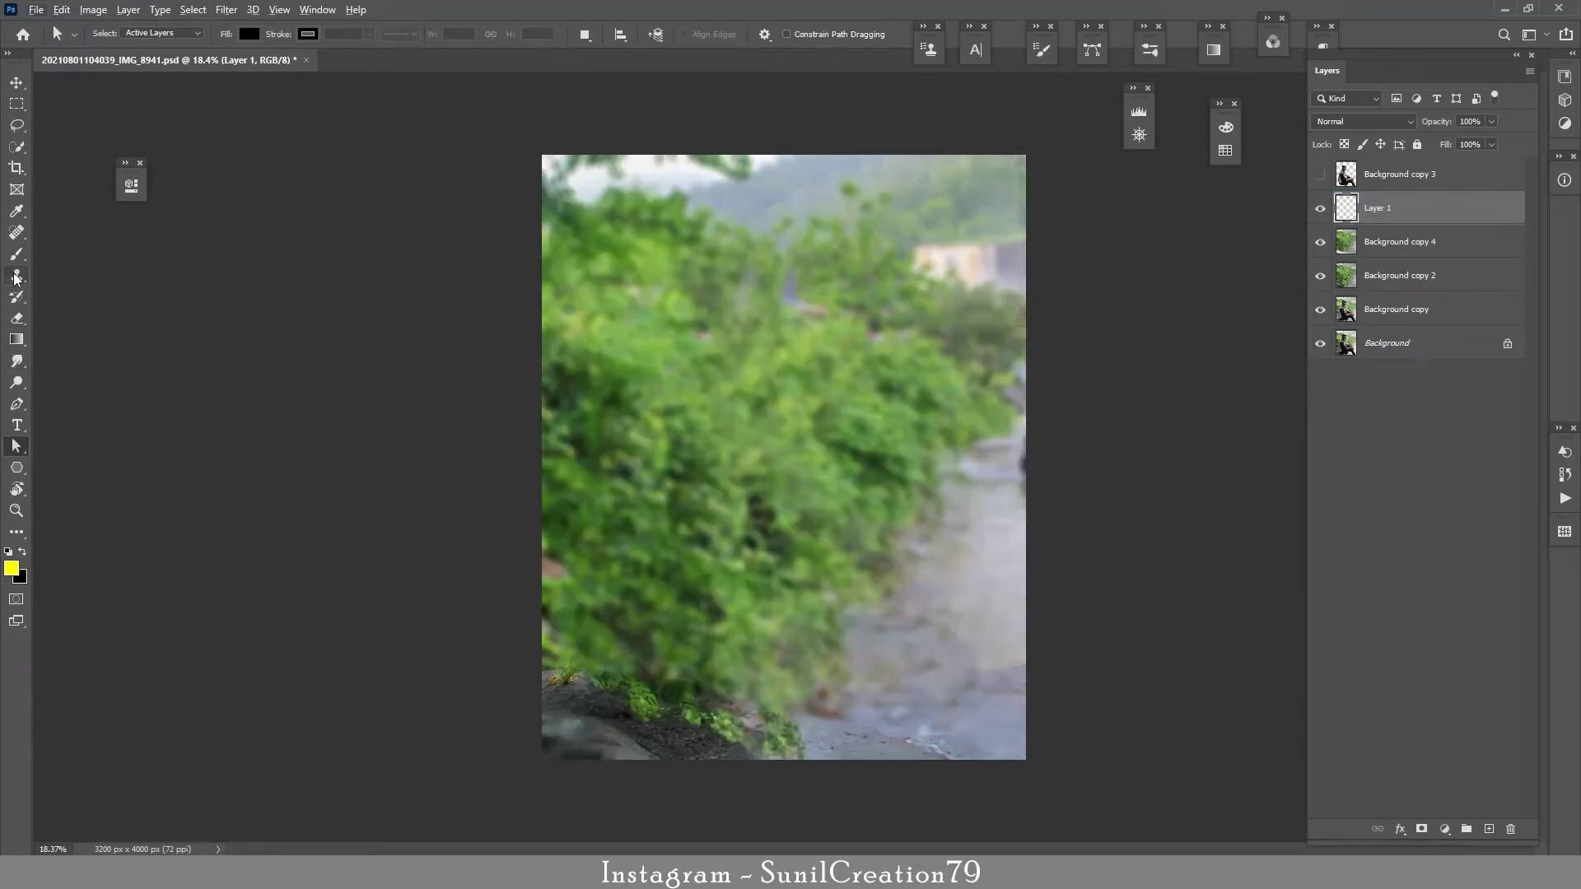
{"action": "left_click", "coordinate": [699, 728], "text": "alt"}
{"action": "key", "text": "bracketright"}
{"action": "key", "text": "bracketright"}
{"action": "key", "text": "bracketright"}
{"action": "key", "text": "bracketright"}
{"action": "key", "text": "bracketright"}
{"action": "key", "text": "bracketright"}
{"action": "key", "text": "bracketright"}
{"action": "key", "text": "bracketright"}
{"action": "key", "text": "bracketright"}
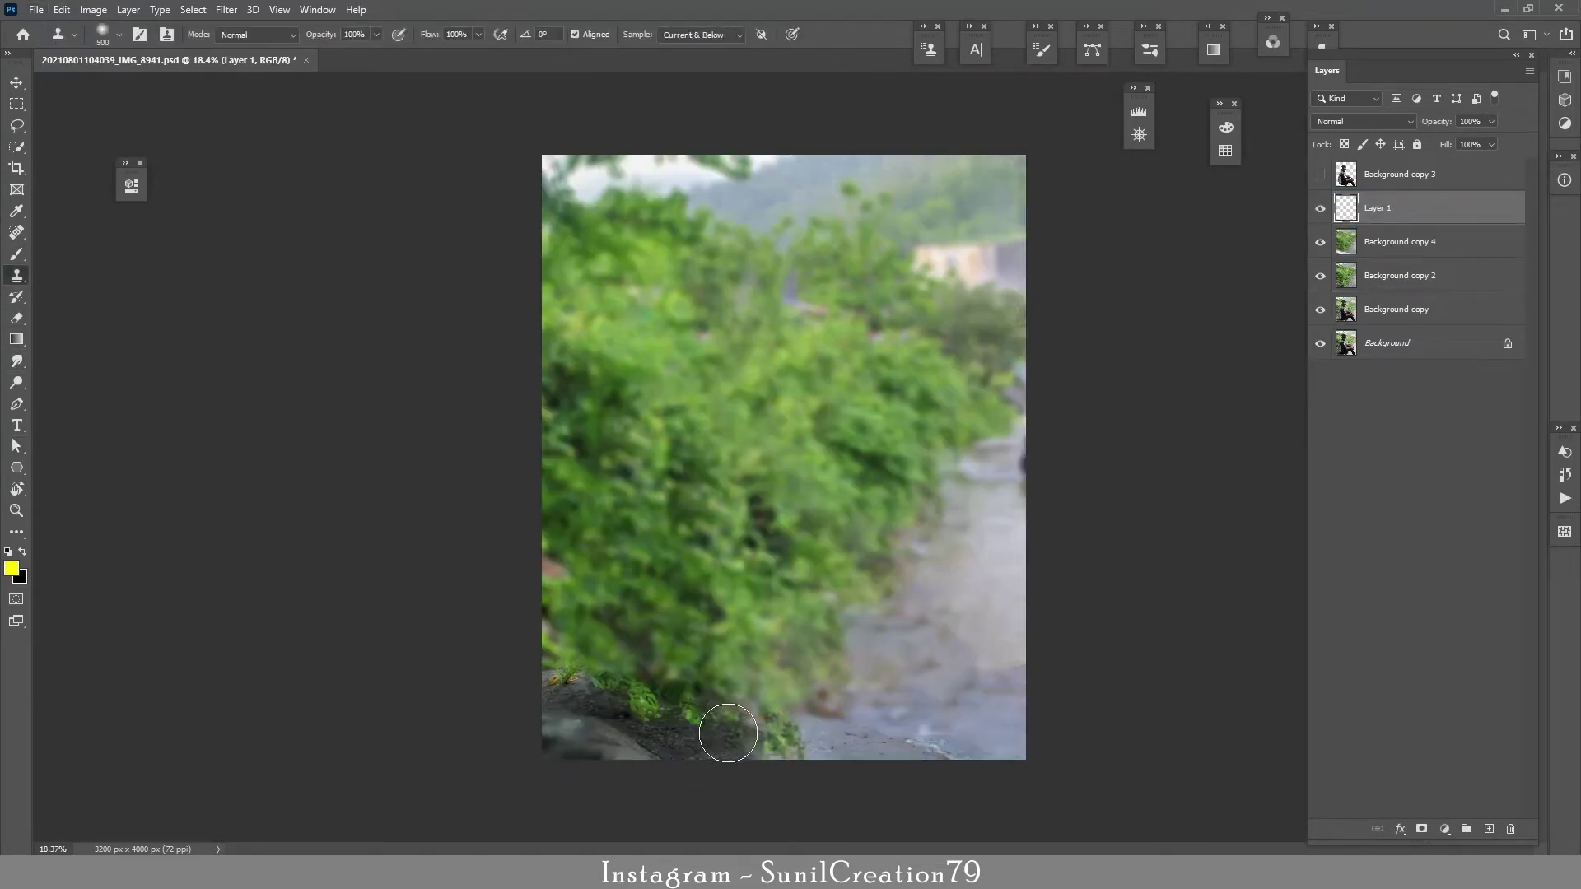
{"action": "left_click_drag", "start_coordinate": [727, 733], "coordinate": [583, 674]}
{"action": "left_click", "coordinate": [704, 745], "text": "alt"}
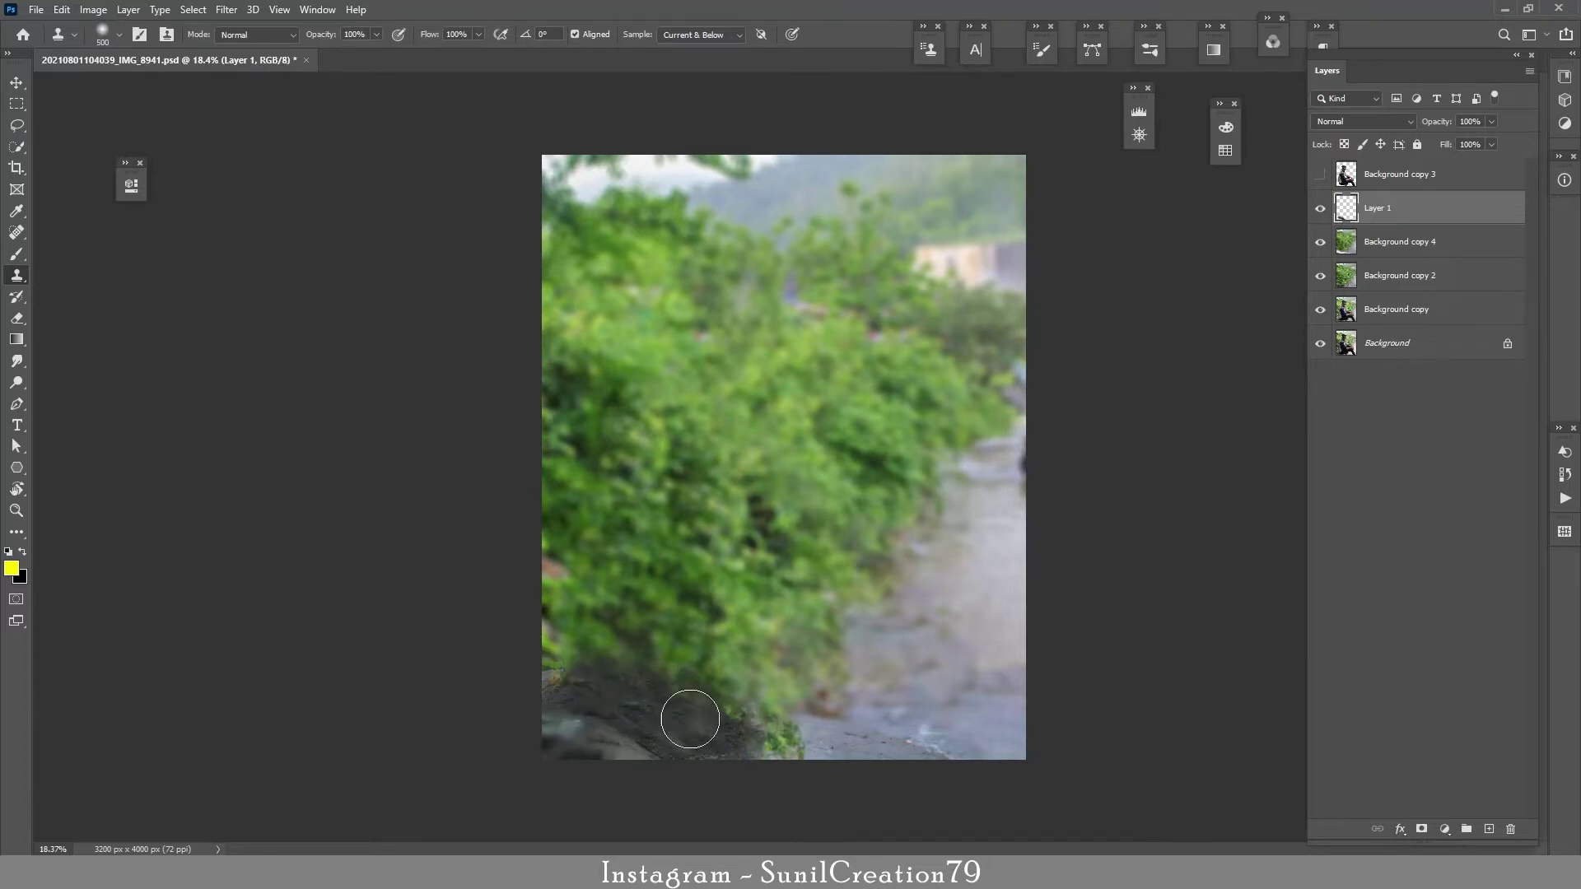
{"action": "left_click", "coordinate": [736, 744], "text": "alt"}
{"action": "left_click_drag", "start_coordinate": [768, 745], "coordinate": [783, 753]}
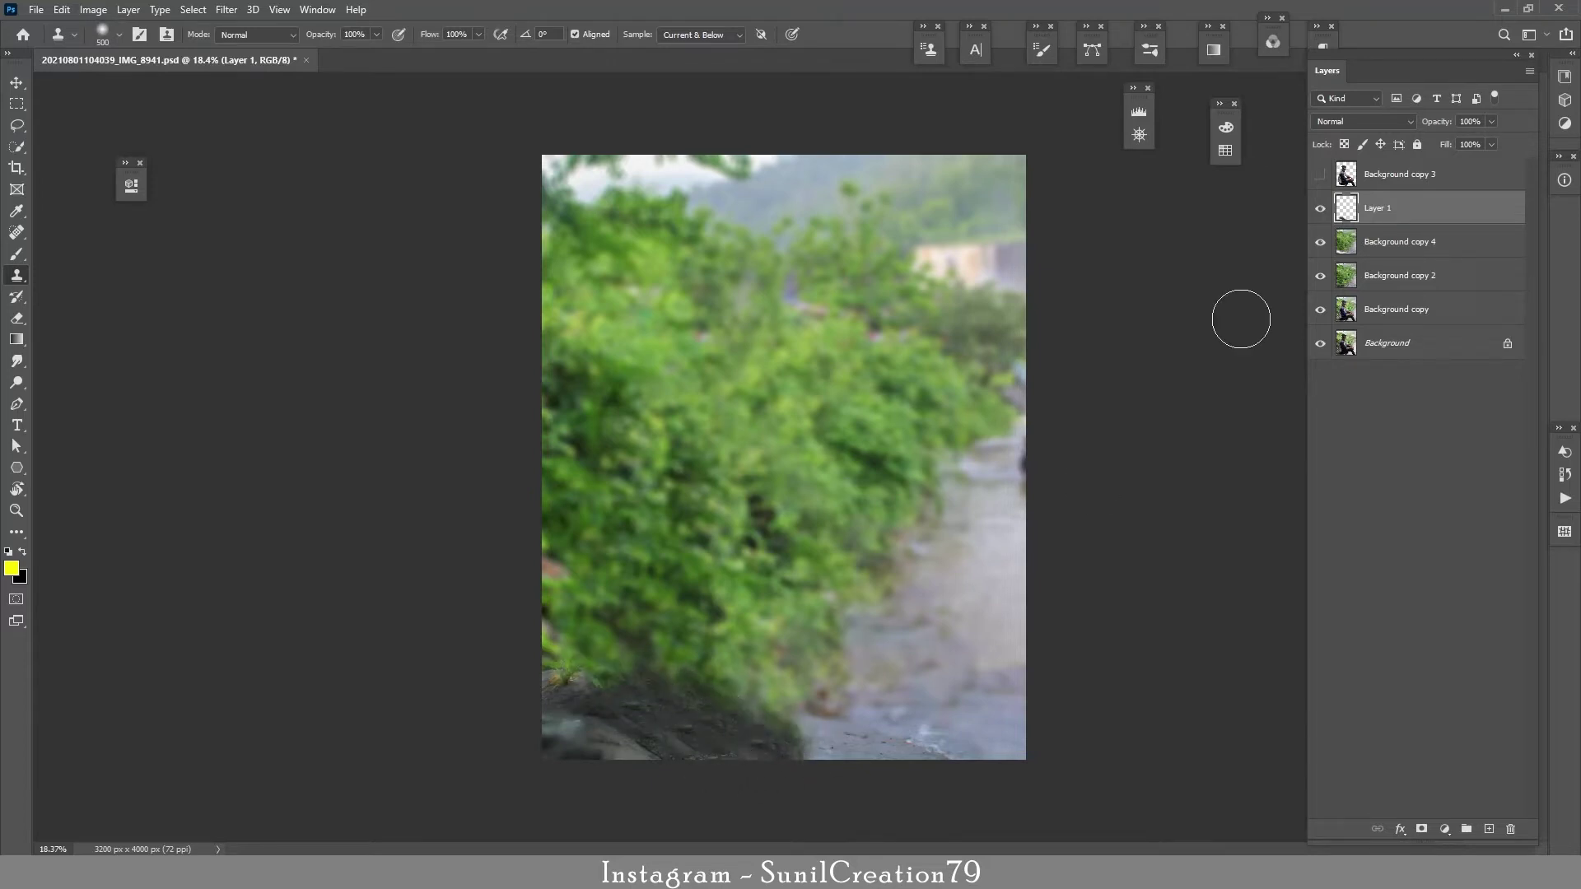
Show Background copy 3 and merge Layer 1 and Background copy 4 down into Background copy 2
{"action": "left_click", "coordinate": [1320, 173]}
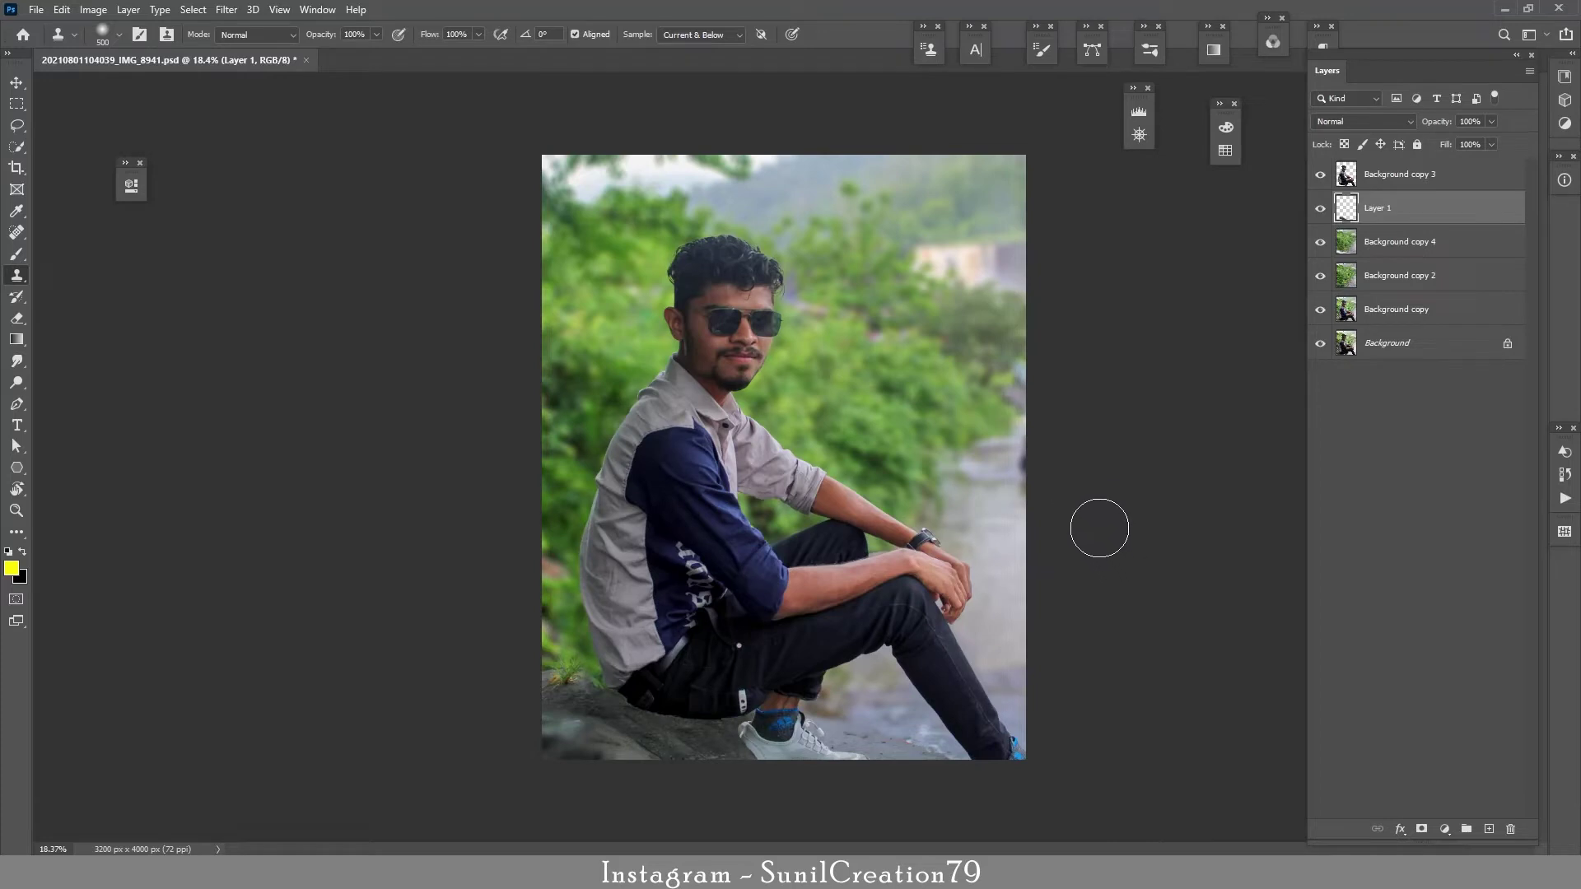
{"action": "key", "text": "ctrl+e"}
{"action": "key", "text": "ctrl+e"}
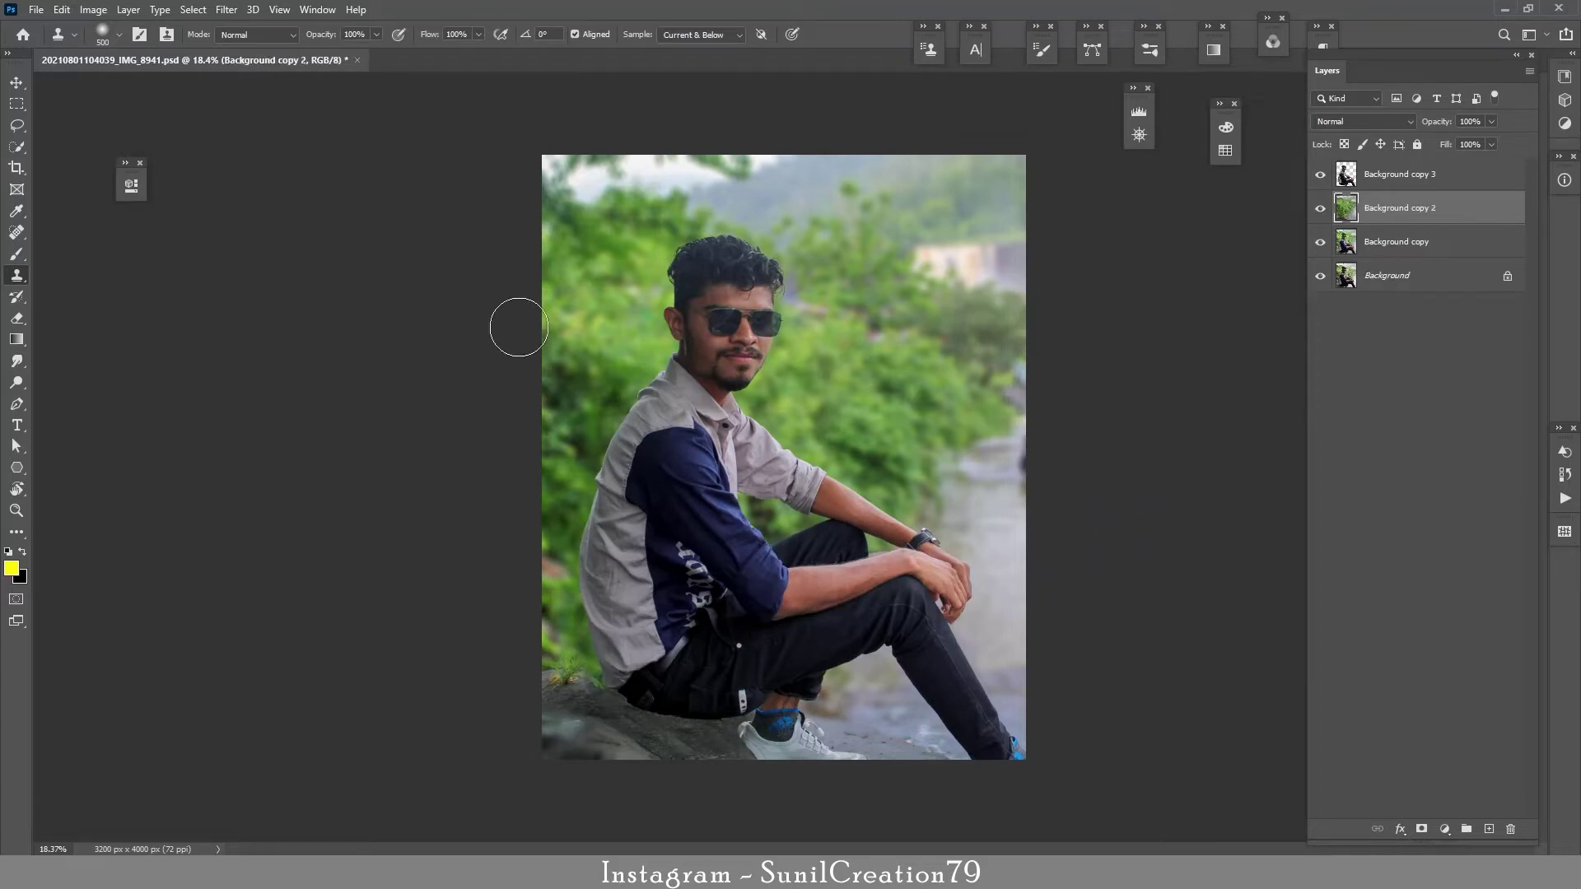
Apply the Camera Raw Filter to Background copy 2 with Highlights at -100 and reduced Yellows and Greens saturation
{"action": "left_click", "coordinate": [226, 9]}
{"action": "left_click", "coordinate": [265, 105]}
{"action": "scroll", "coordinate": [1073, 470], "scroll_direction": "up", "scroll_amount": 15}
{"action": "left_click_drag", "start_coordinate": [973, 434], "coordinate": [793, 422]}
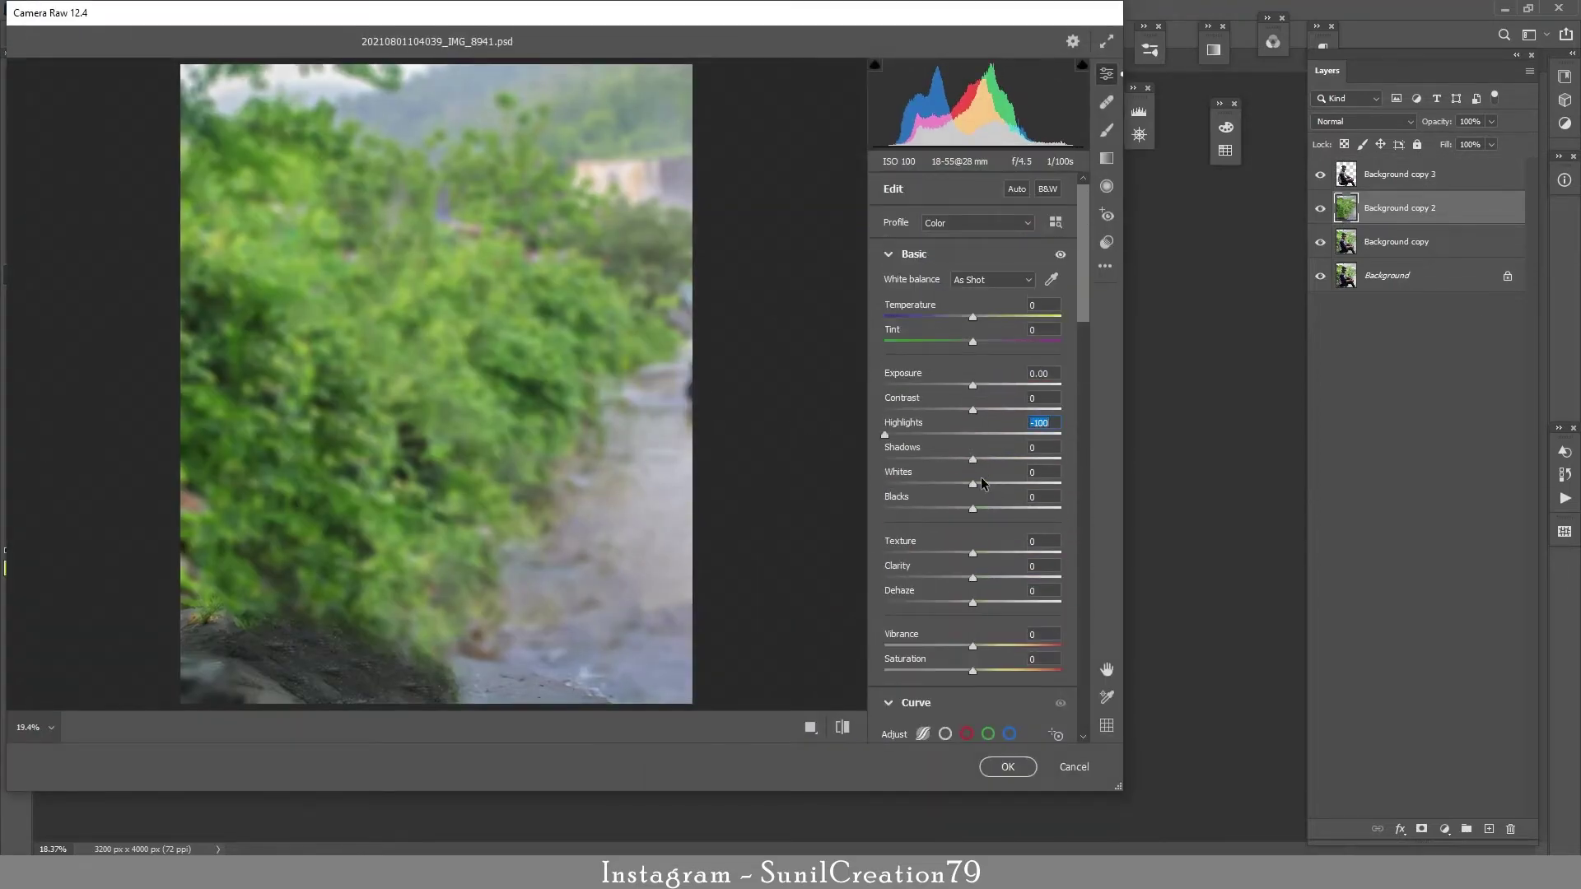
{"action": "scroll", "coordinate": [1079, 416], "scroll_direction": "down", "scroll_amount": 15}
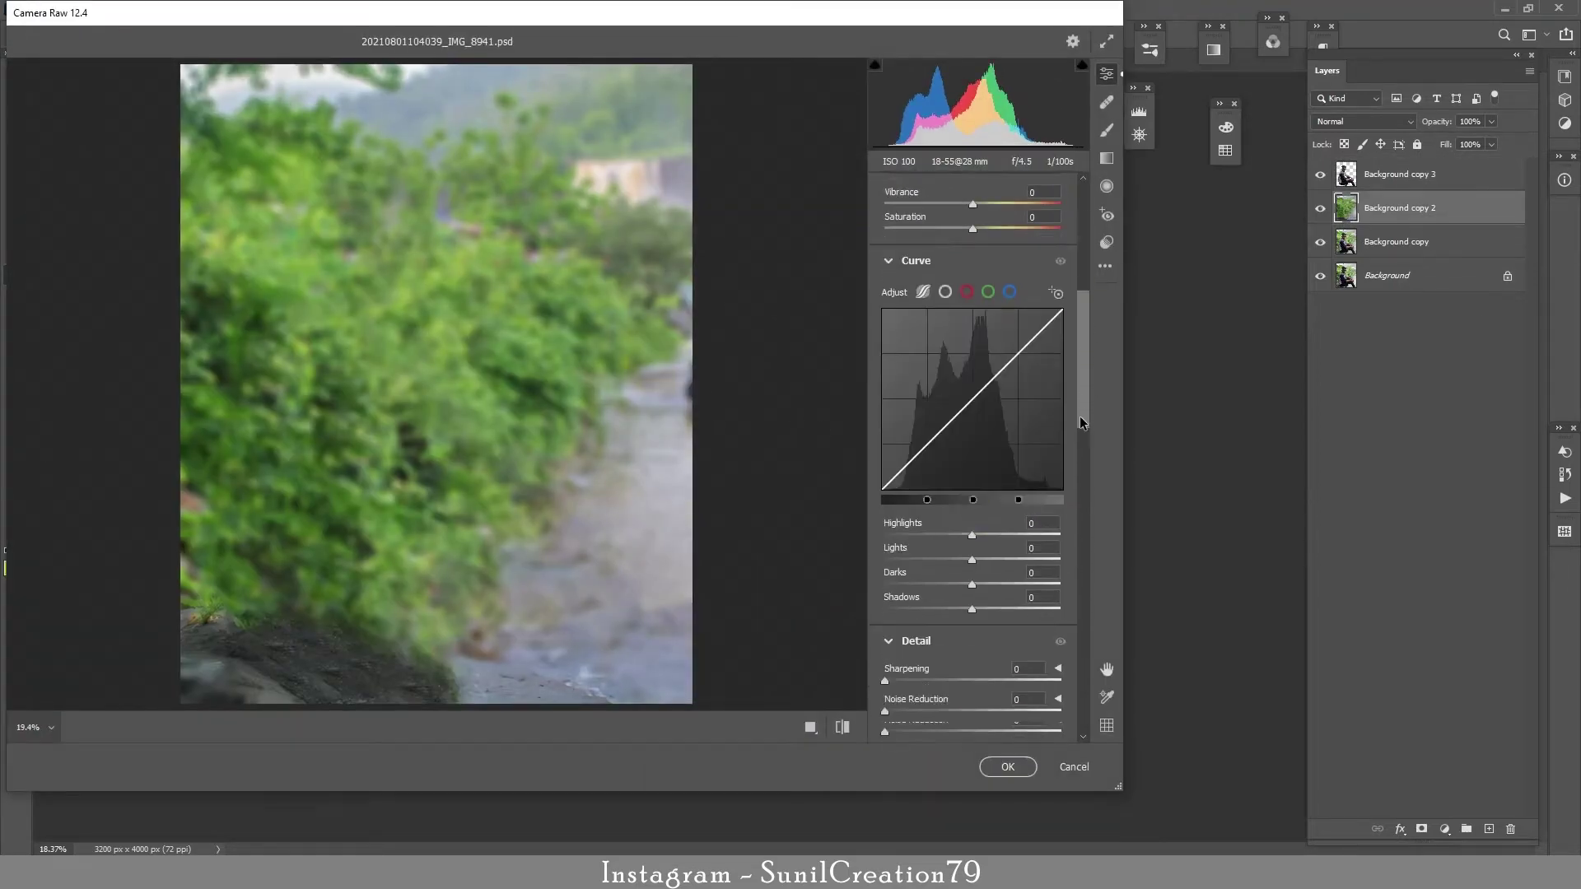
{"action": "left_click", "coordinate": [891, 382]}
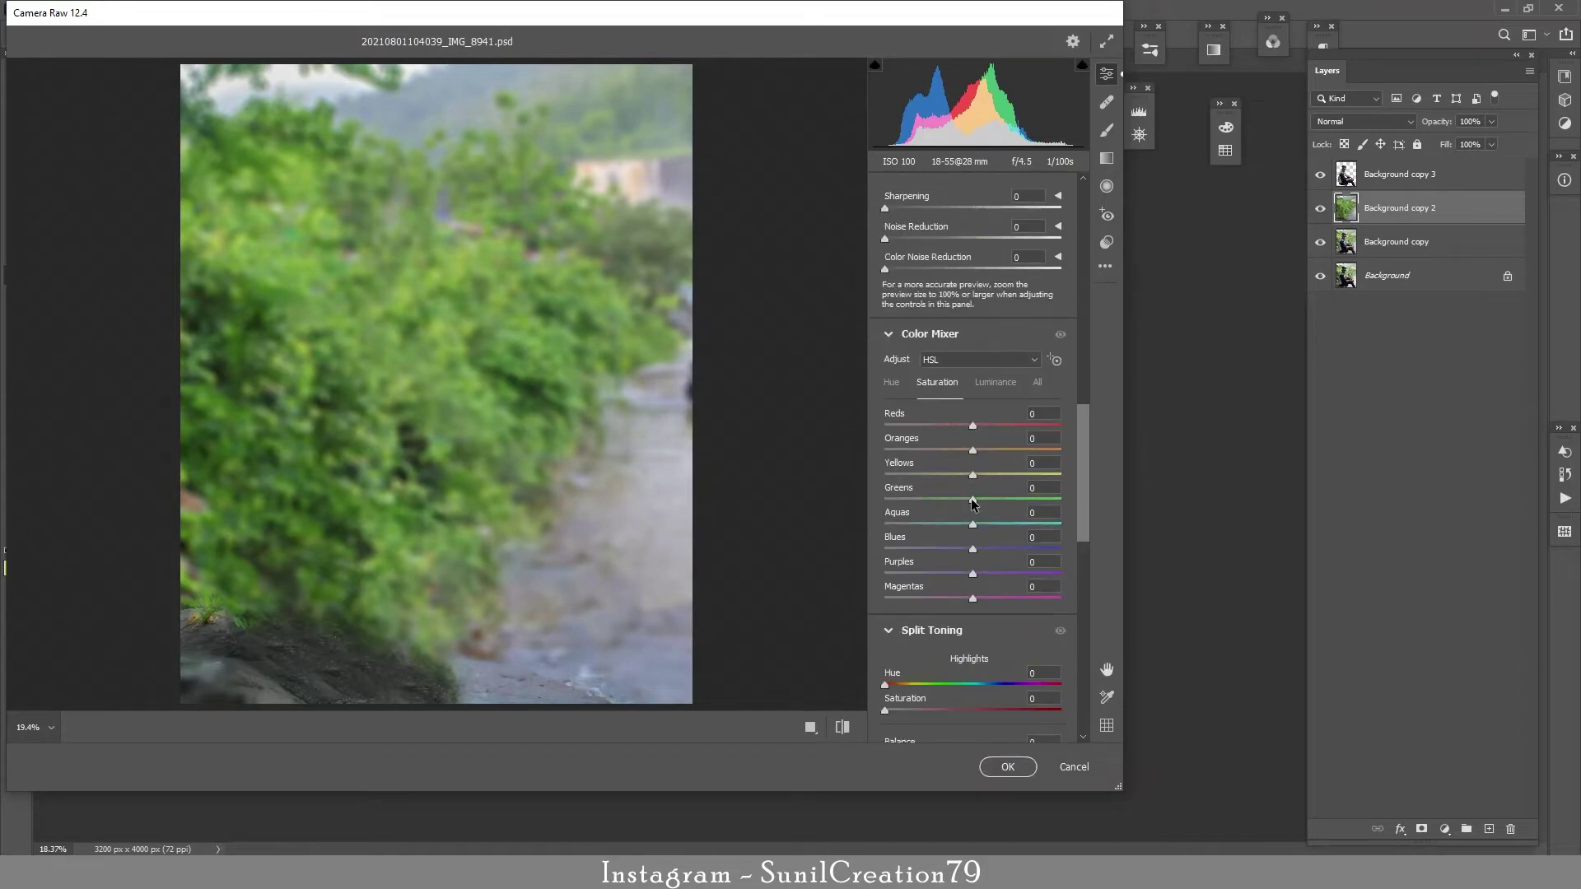
{"action": "left_click_drag", "start_coordinate": [973, 475], "coordinate": [921, 500]}
{"action": "key", "text": "Return"}
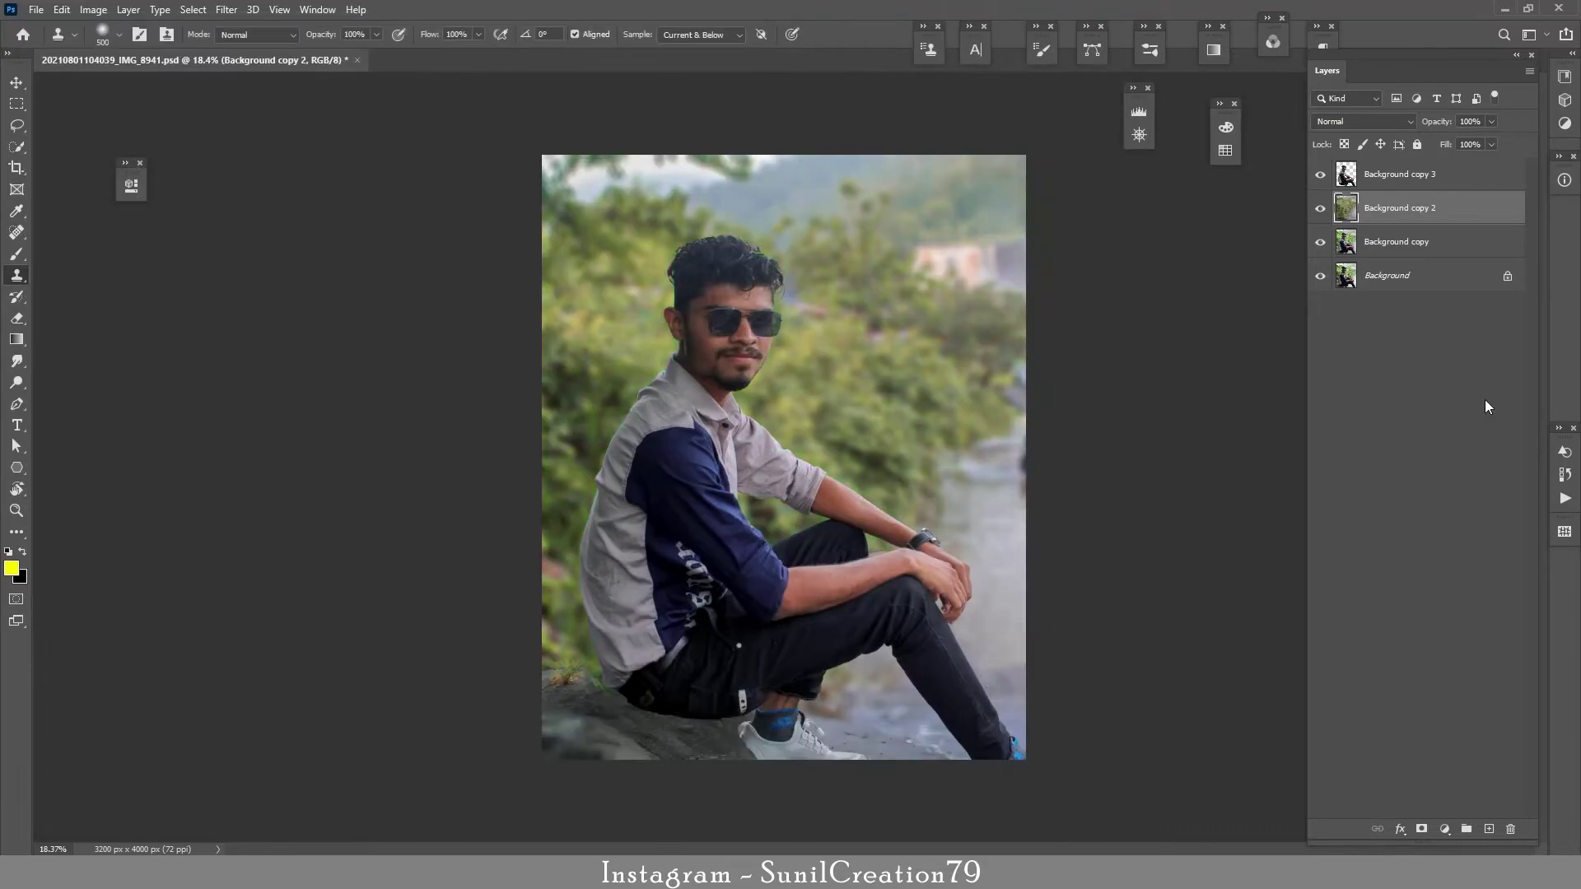
Add a Black & White adjustment layer above Background copy 2 and set its opacity to 41%
{"action": "left_click", "coordinate": [1444, 829]}
{"action": "left_click", "coordinate": [1472, 690]}
{"action": "left_click", "coordinate": [438, 176]}
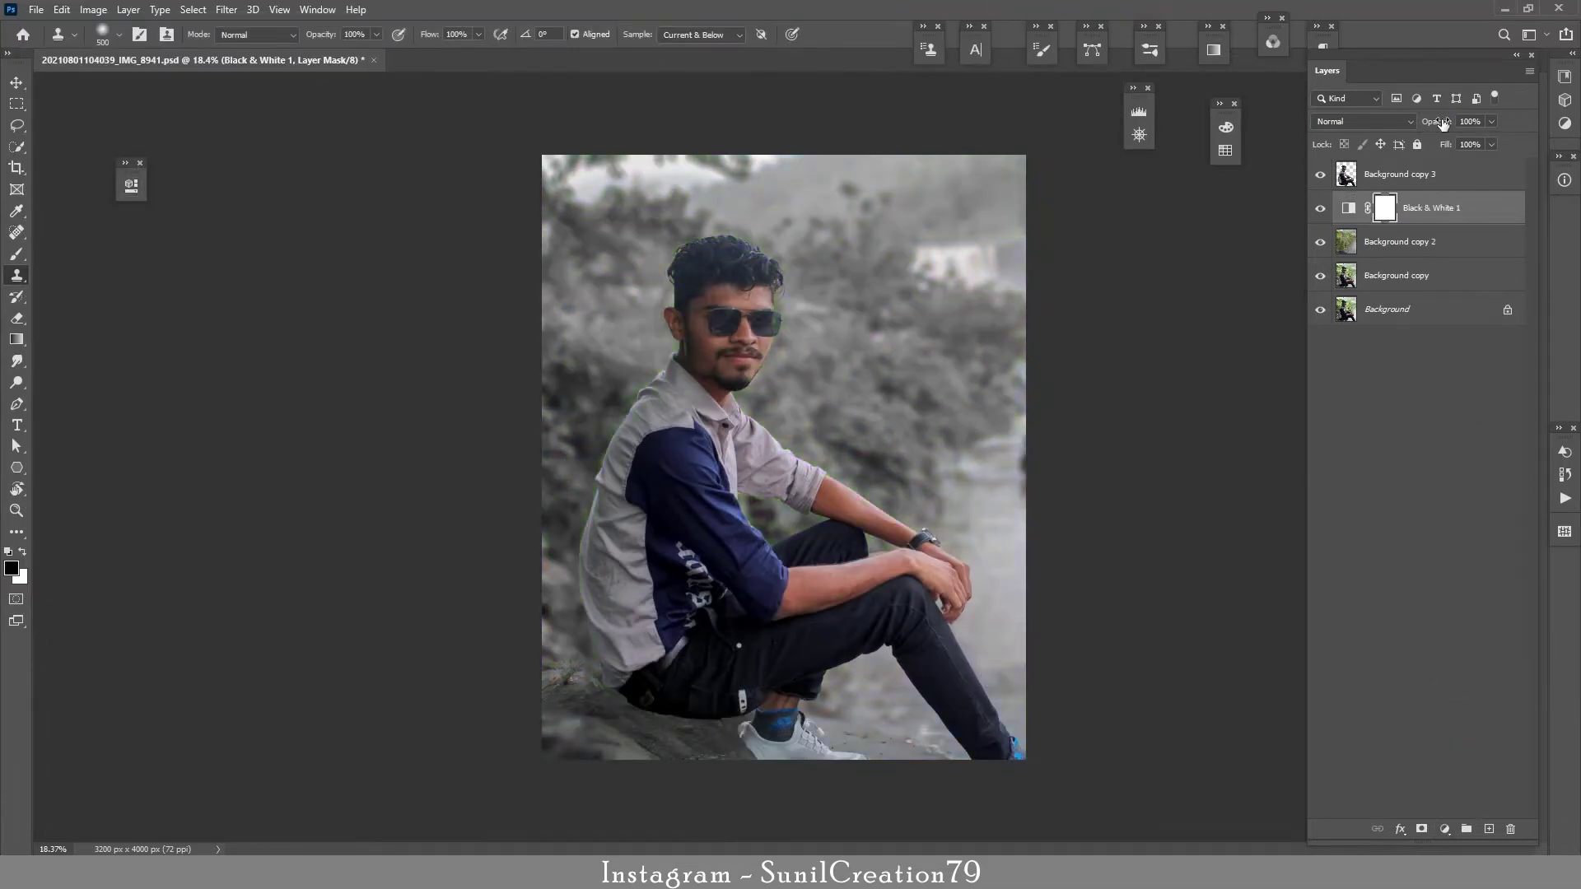
{"action": "left_click_drag", "start_coordinate": [1444, 123], "coordinate": [1443, 124]}
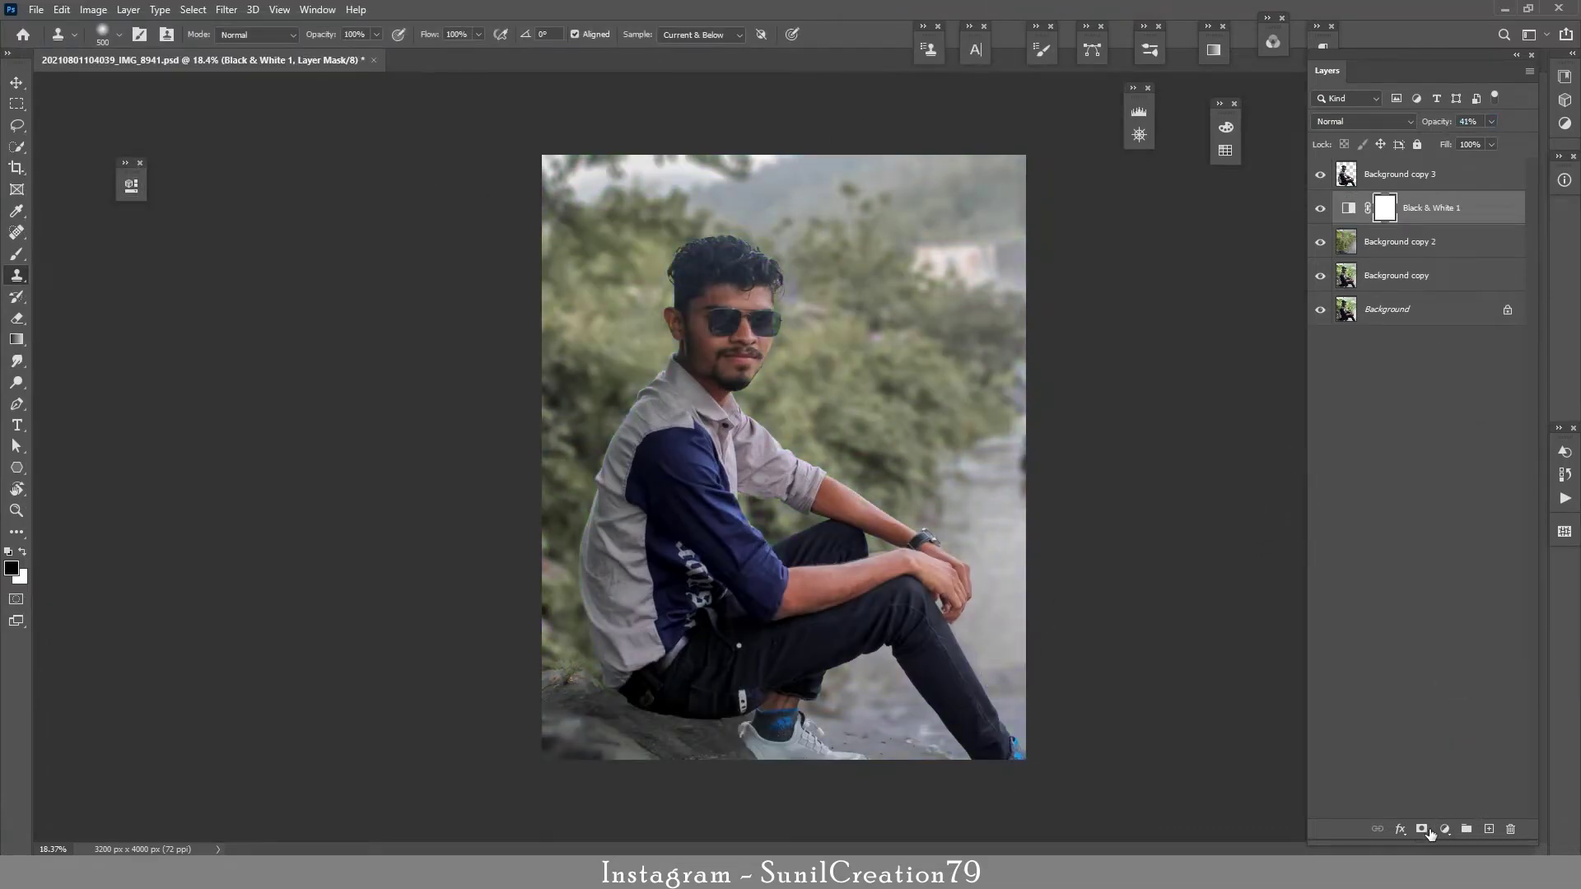
Add a Curves adjustment layer above the Black & White layer and lower its midtones to darken the background
{"action": "left_click", "coordinate": [1444, 829]}
{"action": "left_click", "coordinate": [1442, 619]}
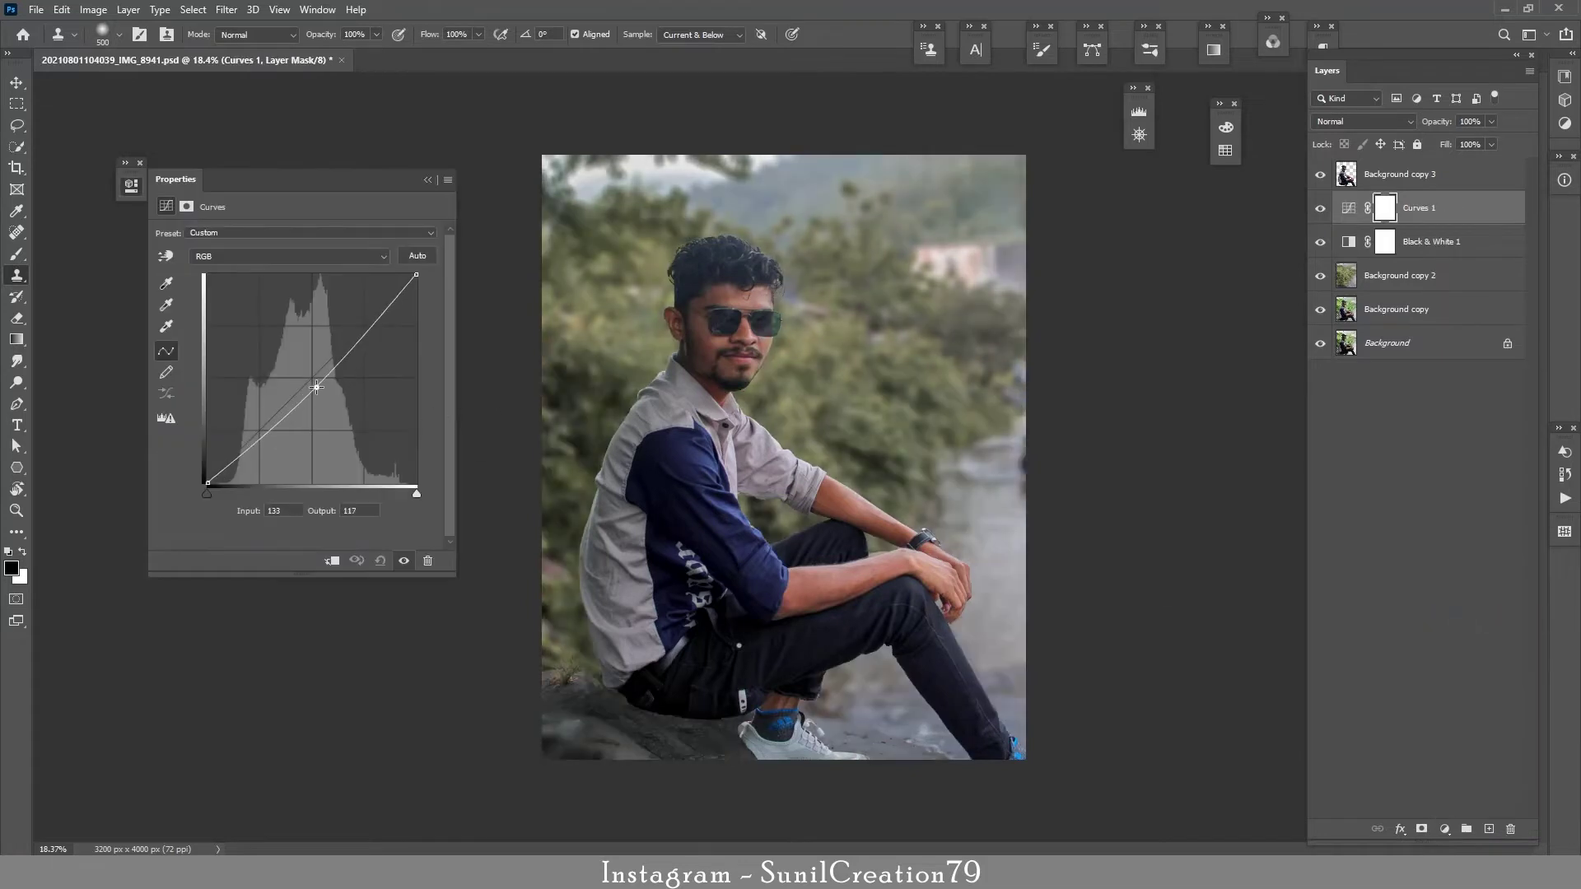
{"action": "left_click_drag", "start_coordinate": [317, 387], "coordinate": [318, 392]}
{"action": "left_click", "coordinate": [430, 177]}
{"action": "left_click", "coordinate": [1441, 827]}
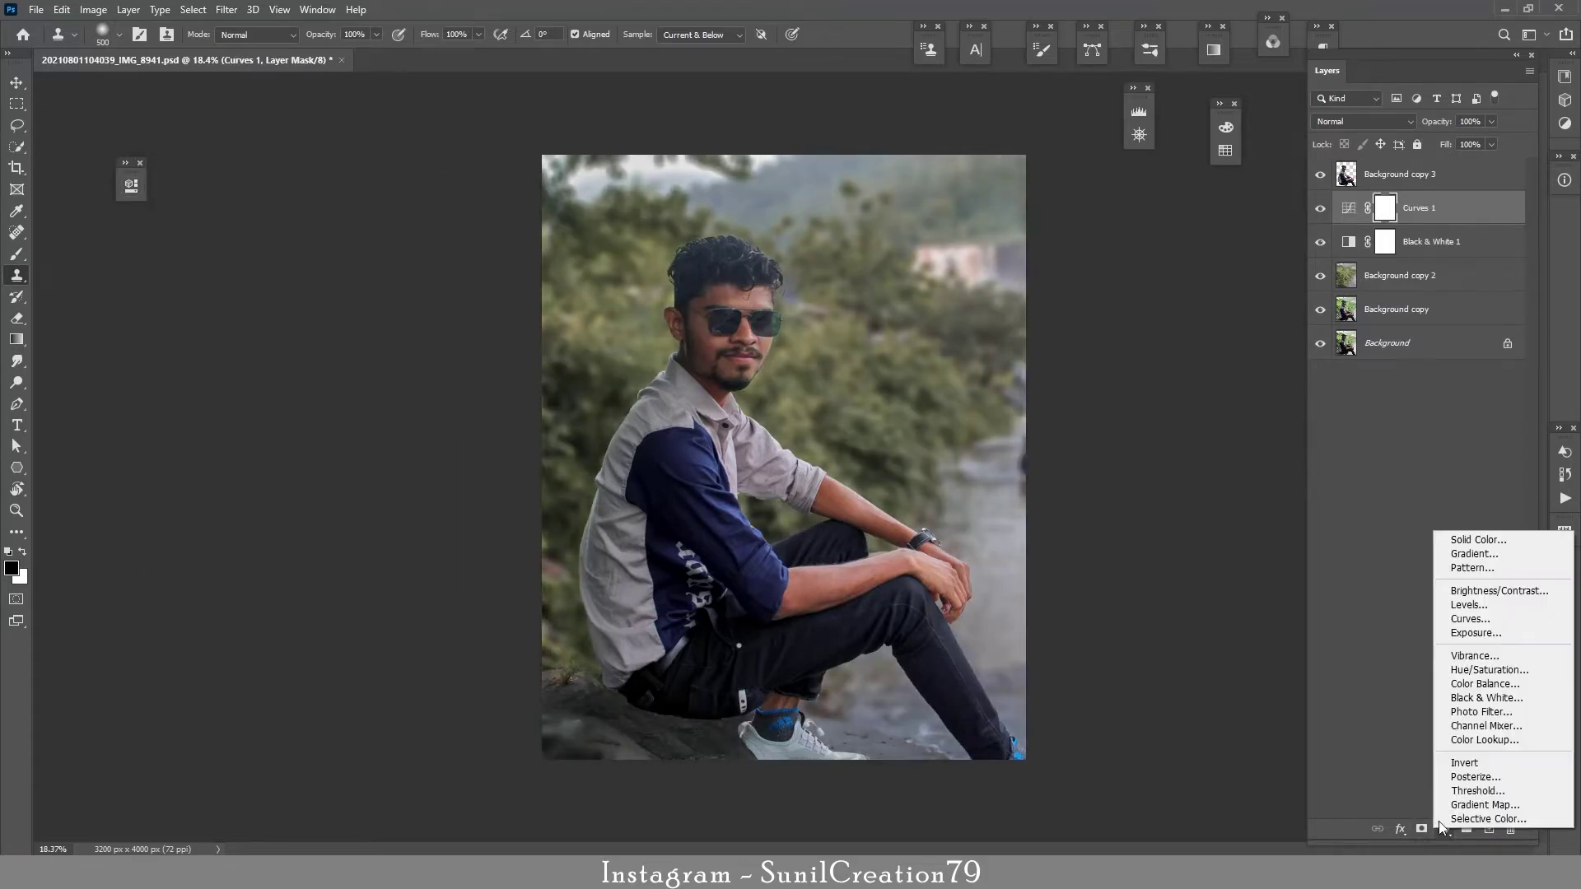
{"action": "left_click", "coordinate": [975, 270]}
Sample the pale pink of the distant building on Background copy 2 as the brush's foreground colour
{"action": "key", "text": "b"}
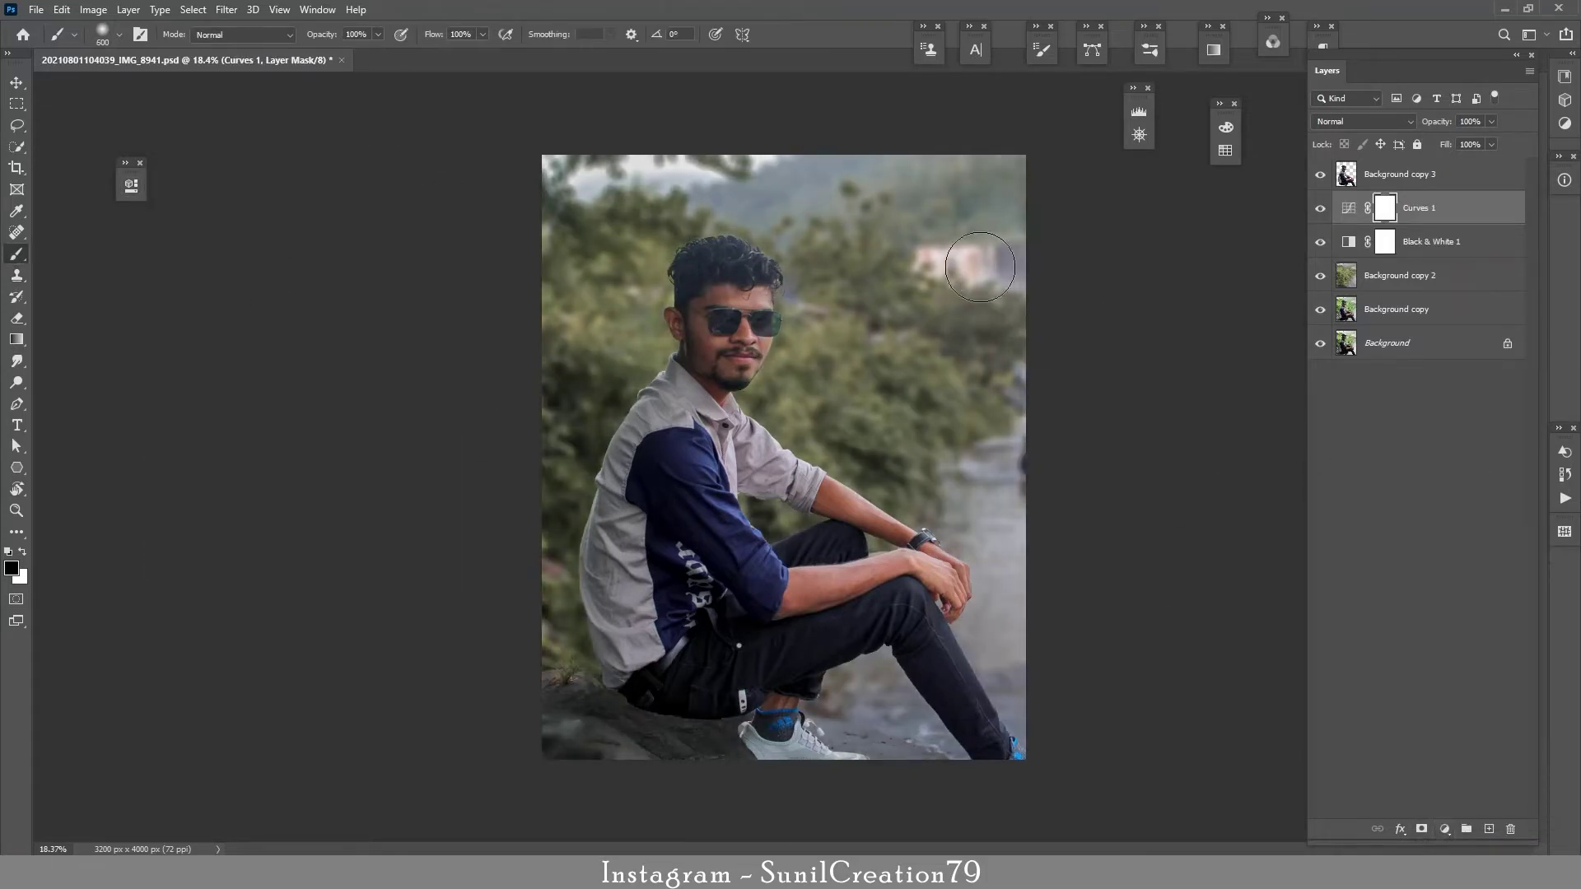
{"action": "left_click", "coordinate": [978, 264], "text": "alt"}
{"action": "left_click", "coordinate": [1225, 128]}
{"action": "left_click", "coordinate": [1348, 281]}
{"action": "left_click", "coordinate": [1225, 128]}
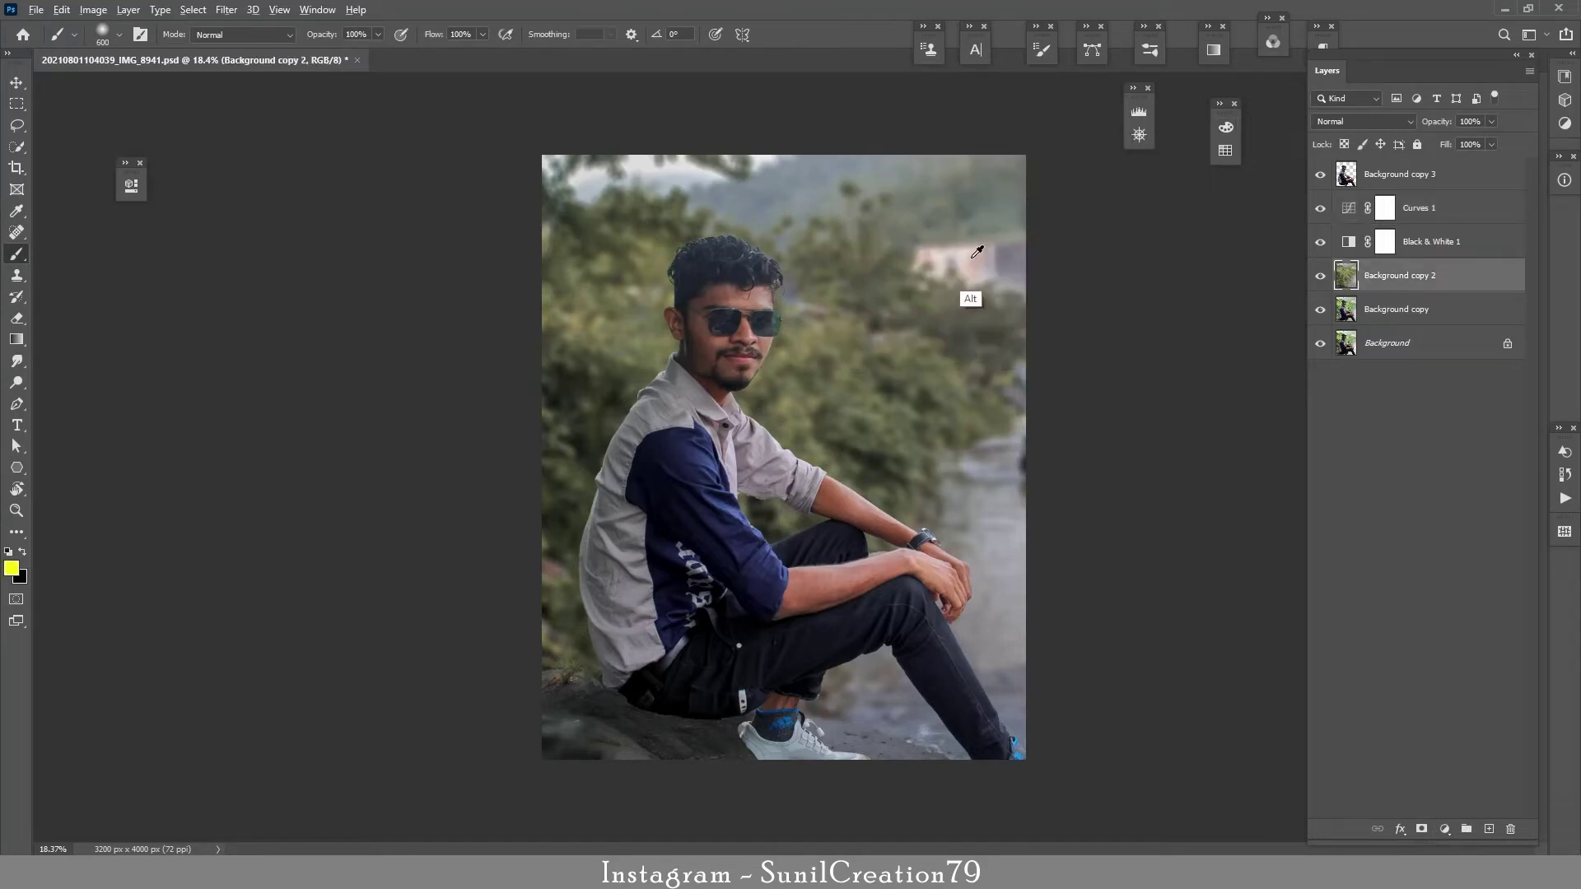
{"action": "left_click", "coordinate": [978, 251], "text": "alt"}
{"action": "left_click", "coordinate": [1226, 127]}
{"action": "left_click", "coordinate": [1225, 128]}
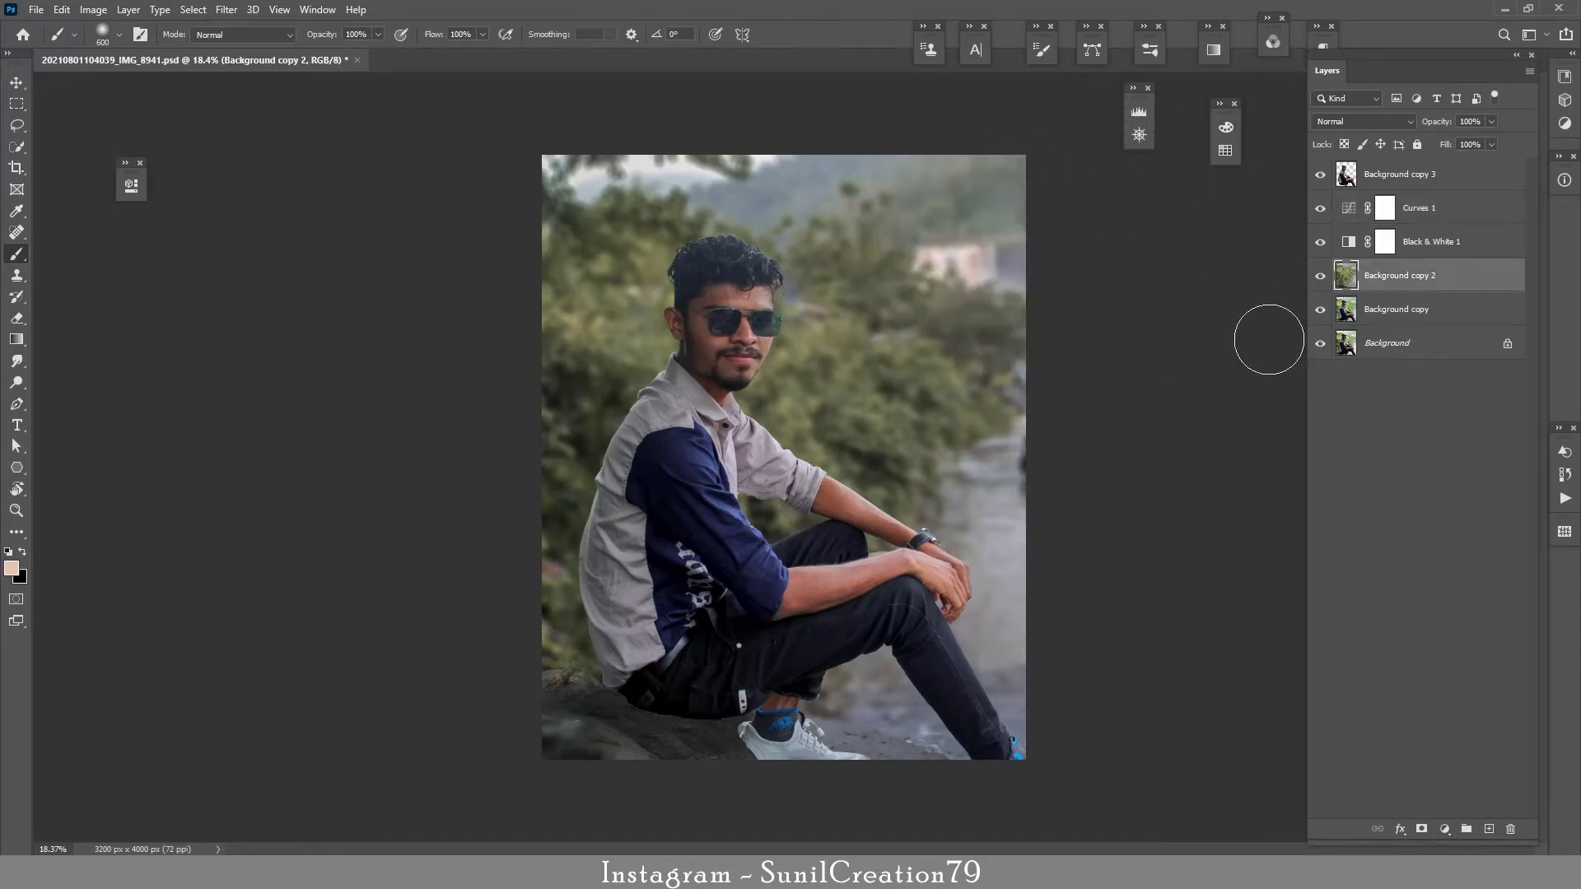
Add a Solid Color fill layer in the sampled peach colour directly above Curves 1
{"action": "left_click", "coordinate": [1424, 208]}
{"action": "left_click", "coordinate": [1444, 829]}
{"action": "left_click", "coordinate": [1474, 540]}
{"action": "key", "text": "Return"}
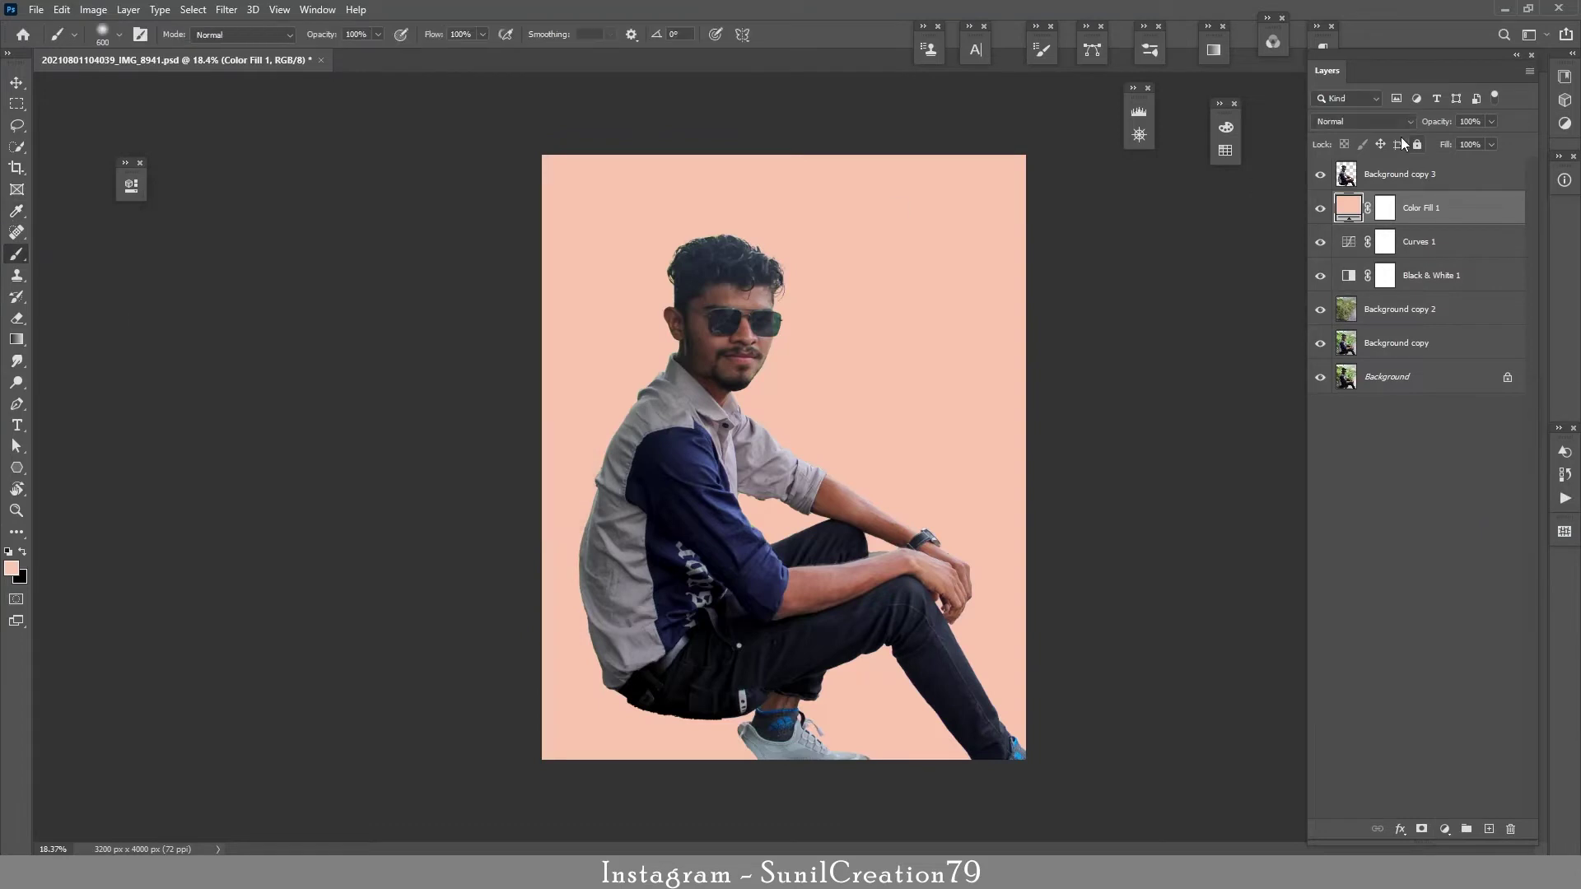
Set the peach fill layer's blending mode to Screen and its opacity to 7%
{"action": "left_click", "coordinate": [1363, 121]}
{"action": "left_click", "coordinate": [1328, 255]}
{"action": "type", "text": "10"}
{"action": "key", "text": "Return"}
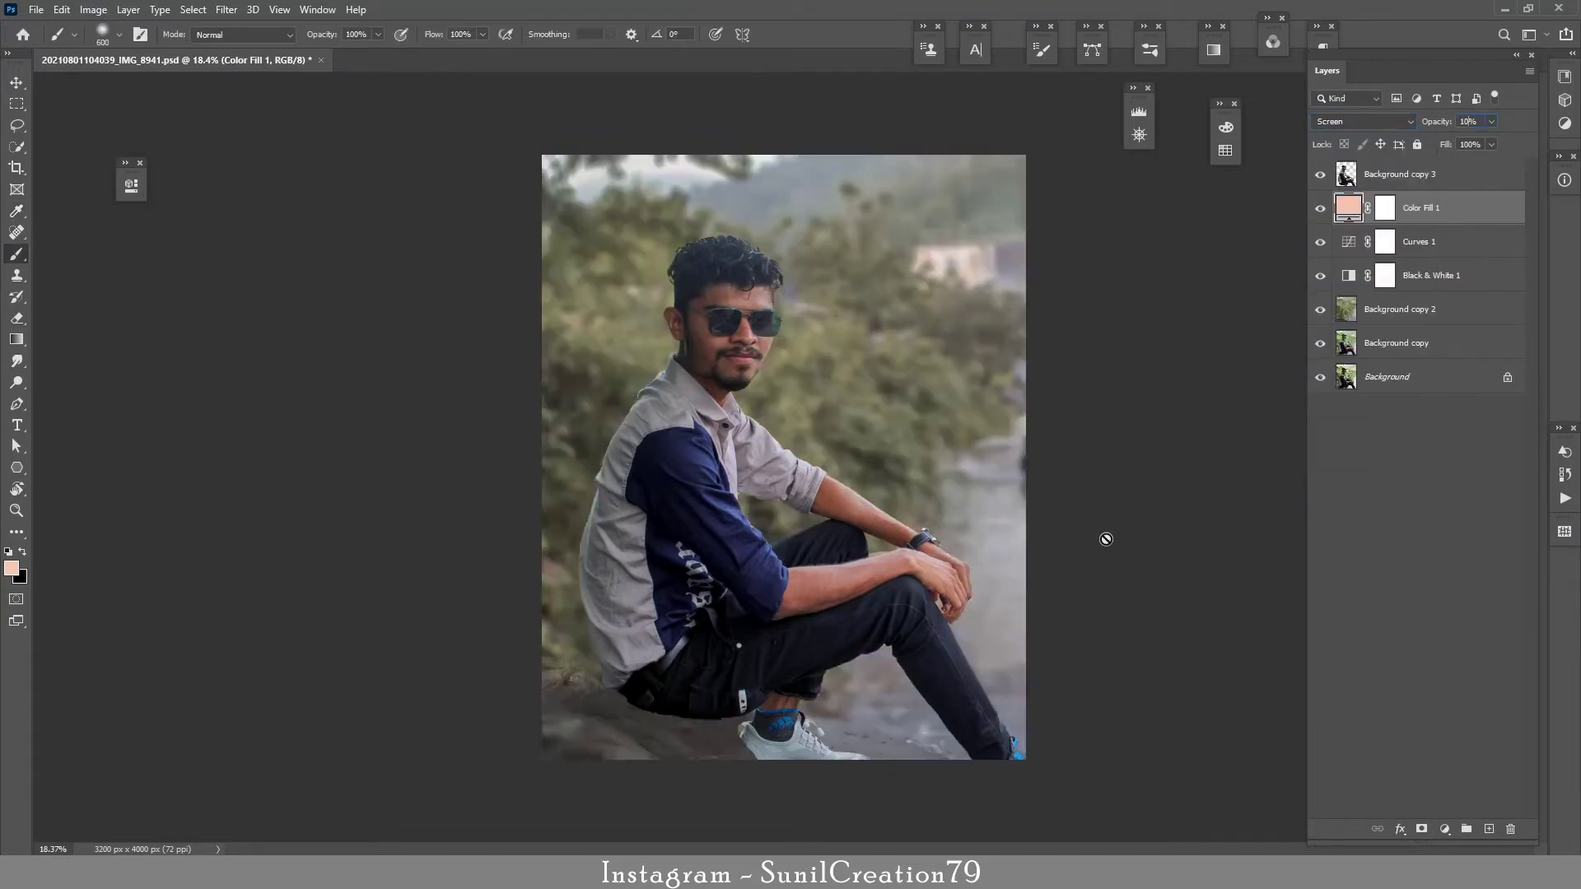
{"action": "type", "text": "4"}
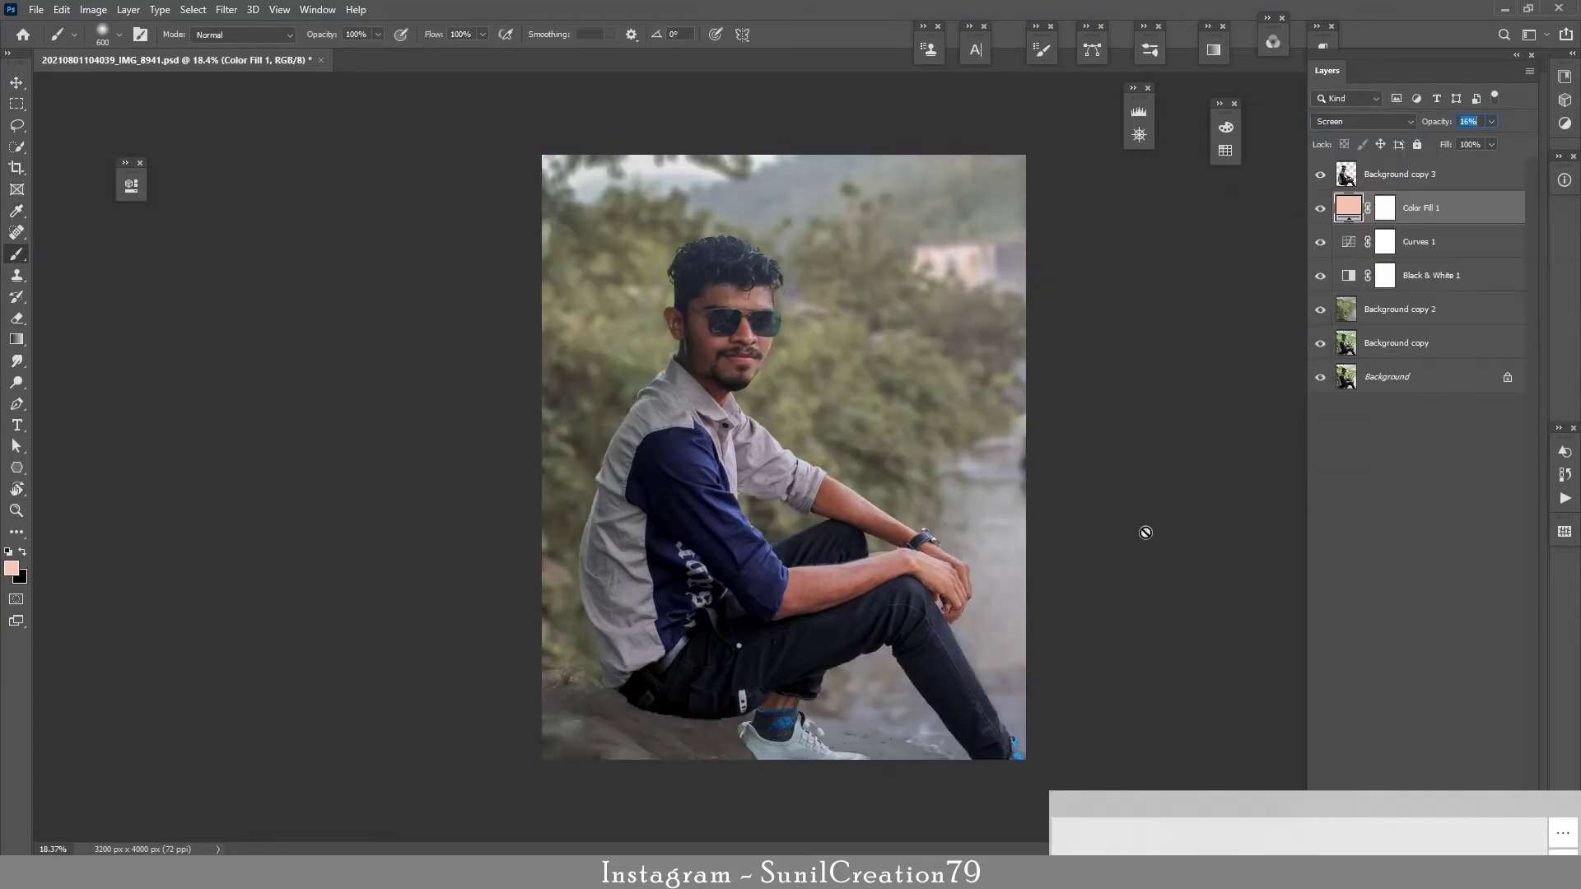
{"action": "key", "text": "Return"}
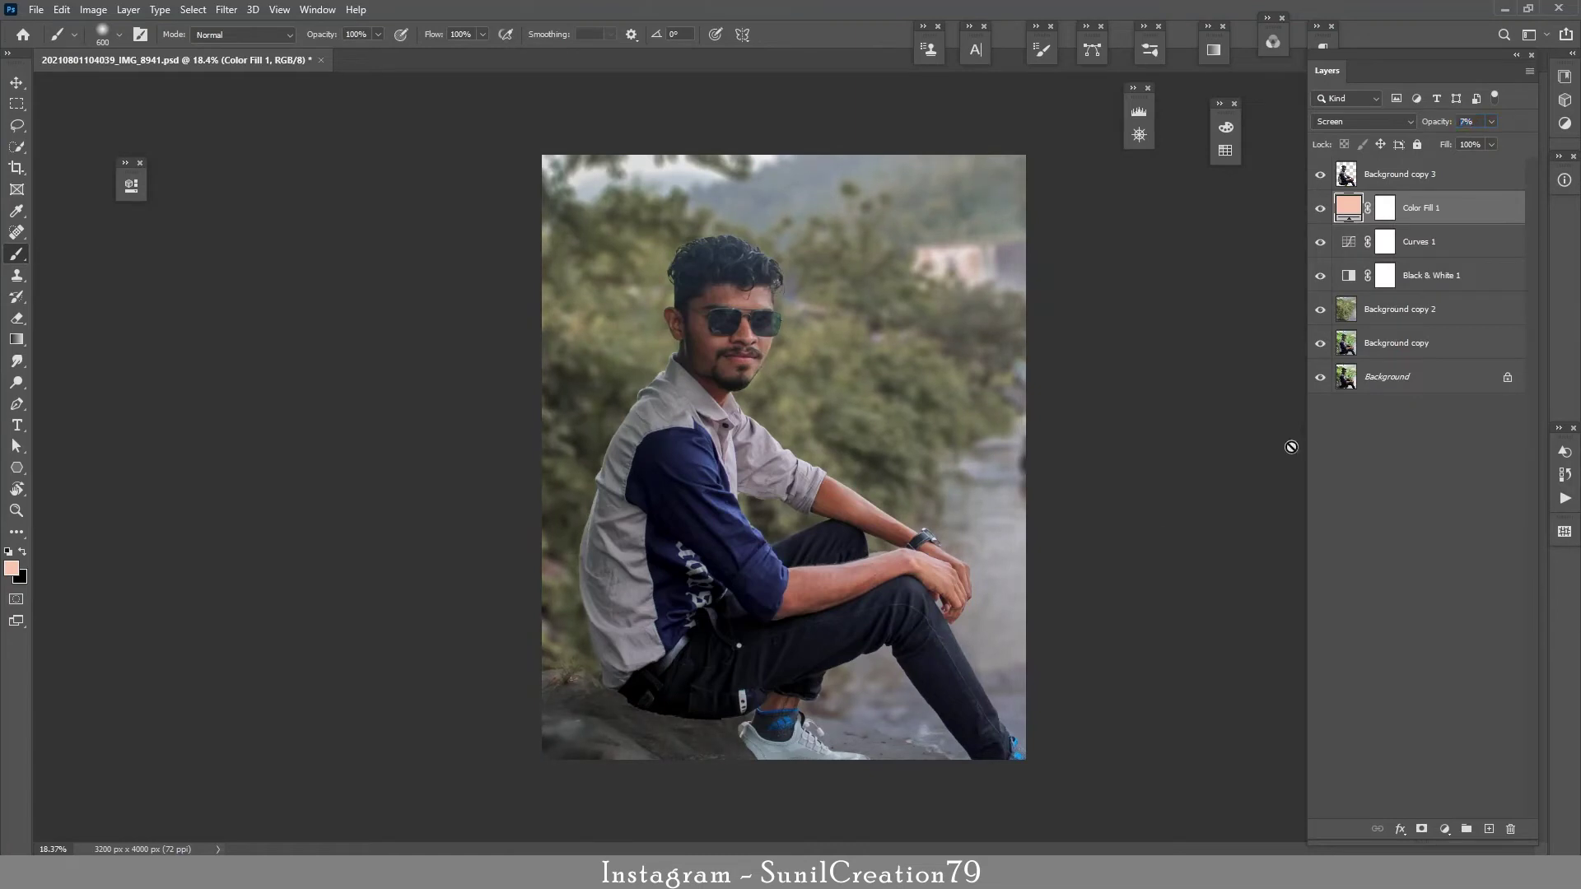
Recheck the midtone point of Curves 1 and fine-tune the opacity of the Black & White 1 layer
{"action": "double_click", "coordinate": [1345, 256]}
{"action": "left_click", "coordinate": [323, 399]}
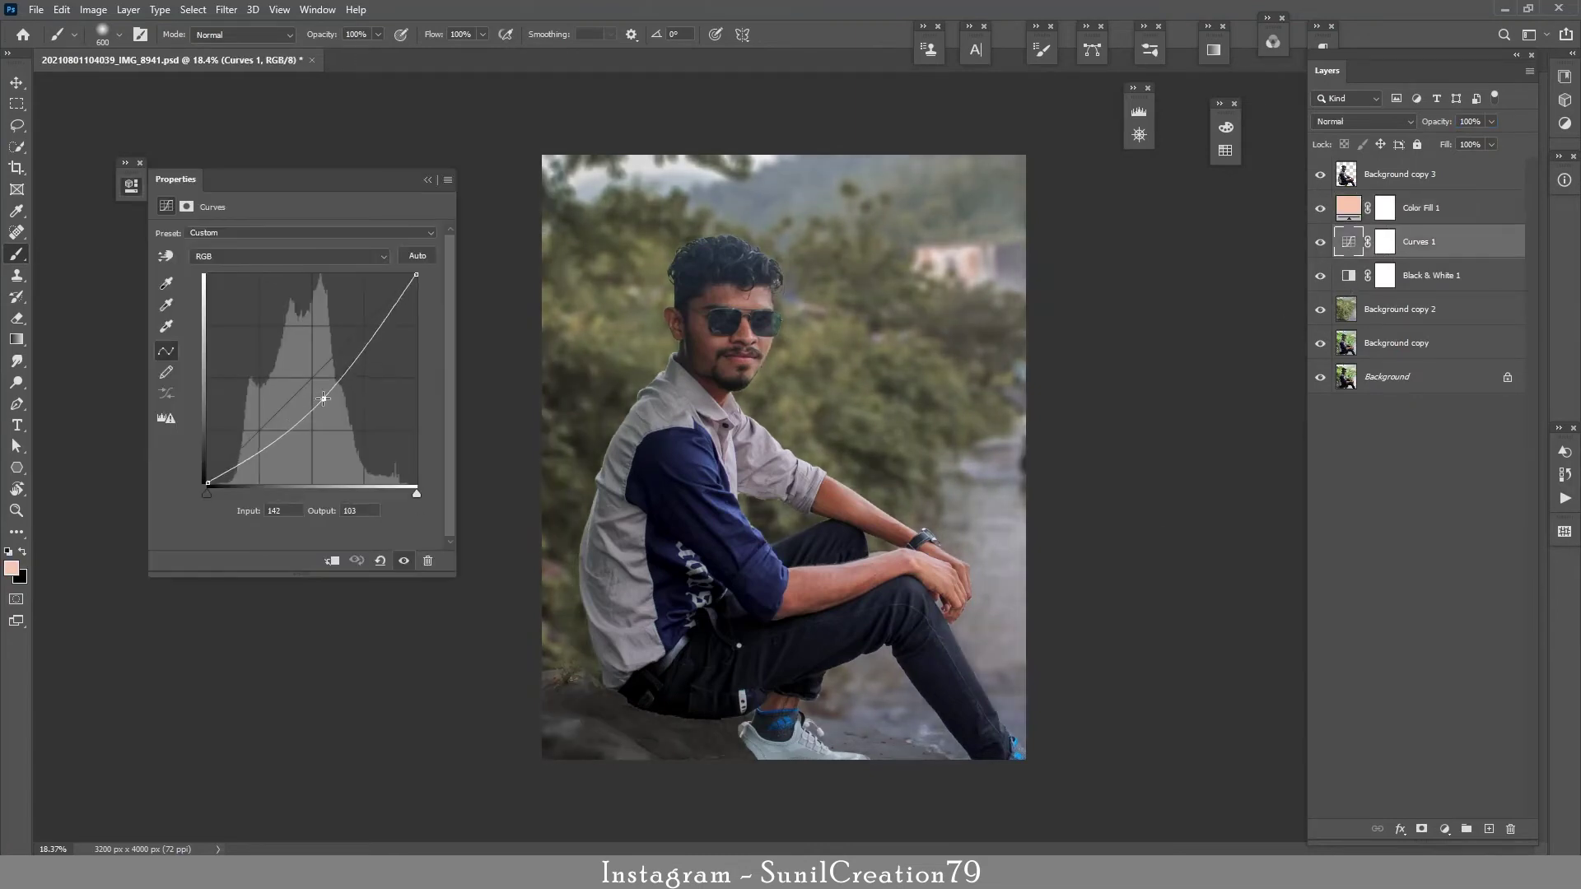
{"action": "left_click", "coordinate": [427, 180]}
{"action": "left_click", "coordinate": [1357, 312]}
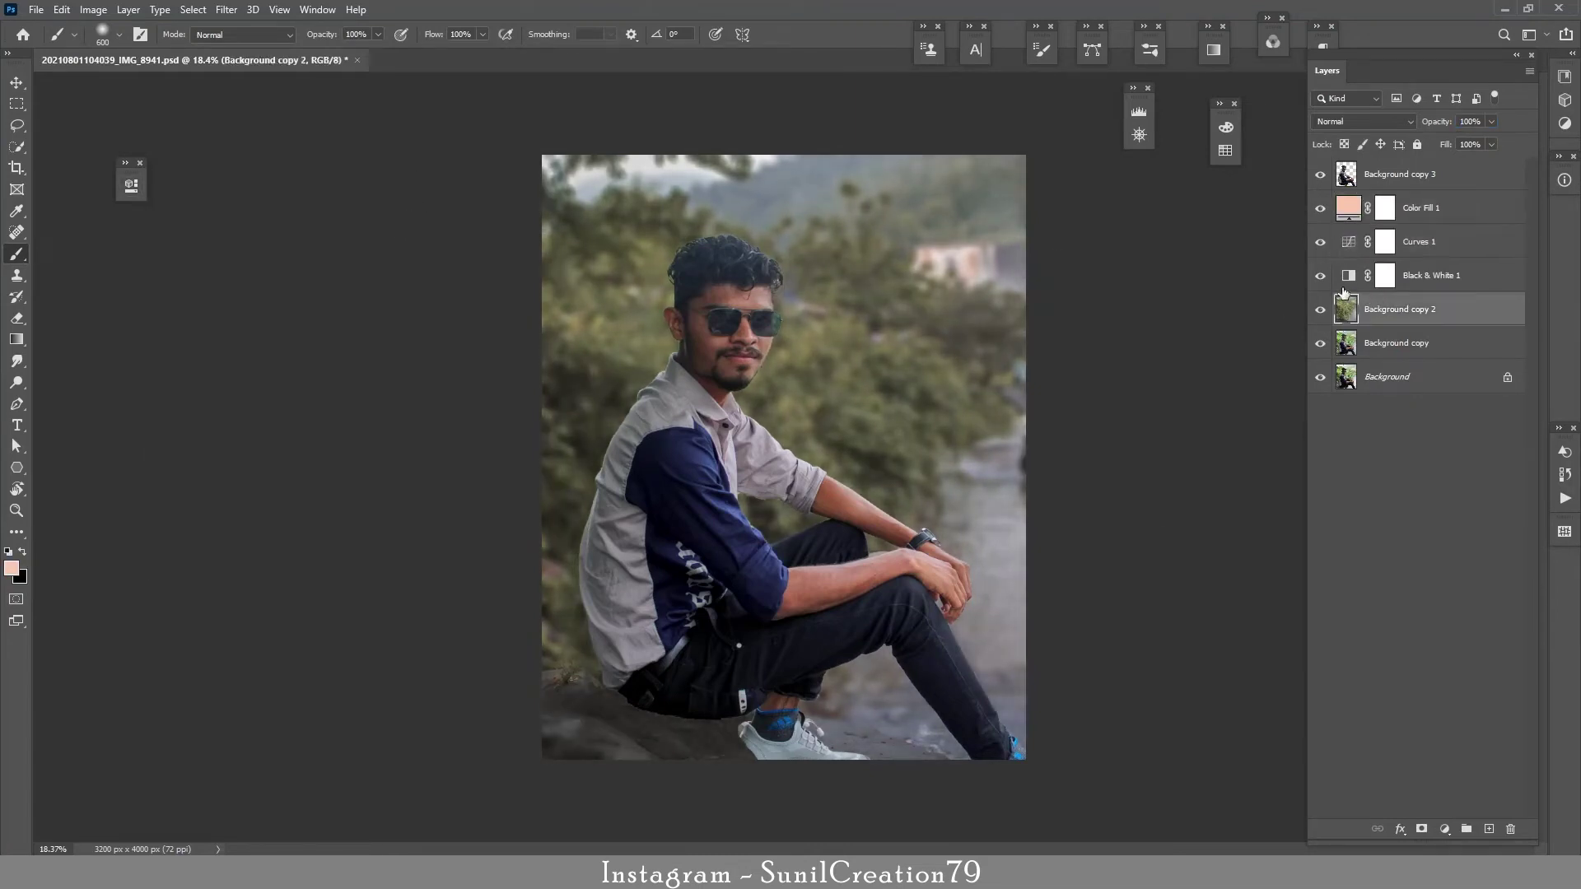
{"action": "left_click", "coordinate": [1365, 278]}
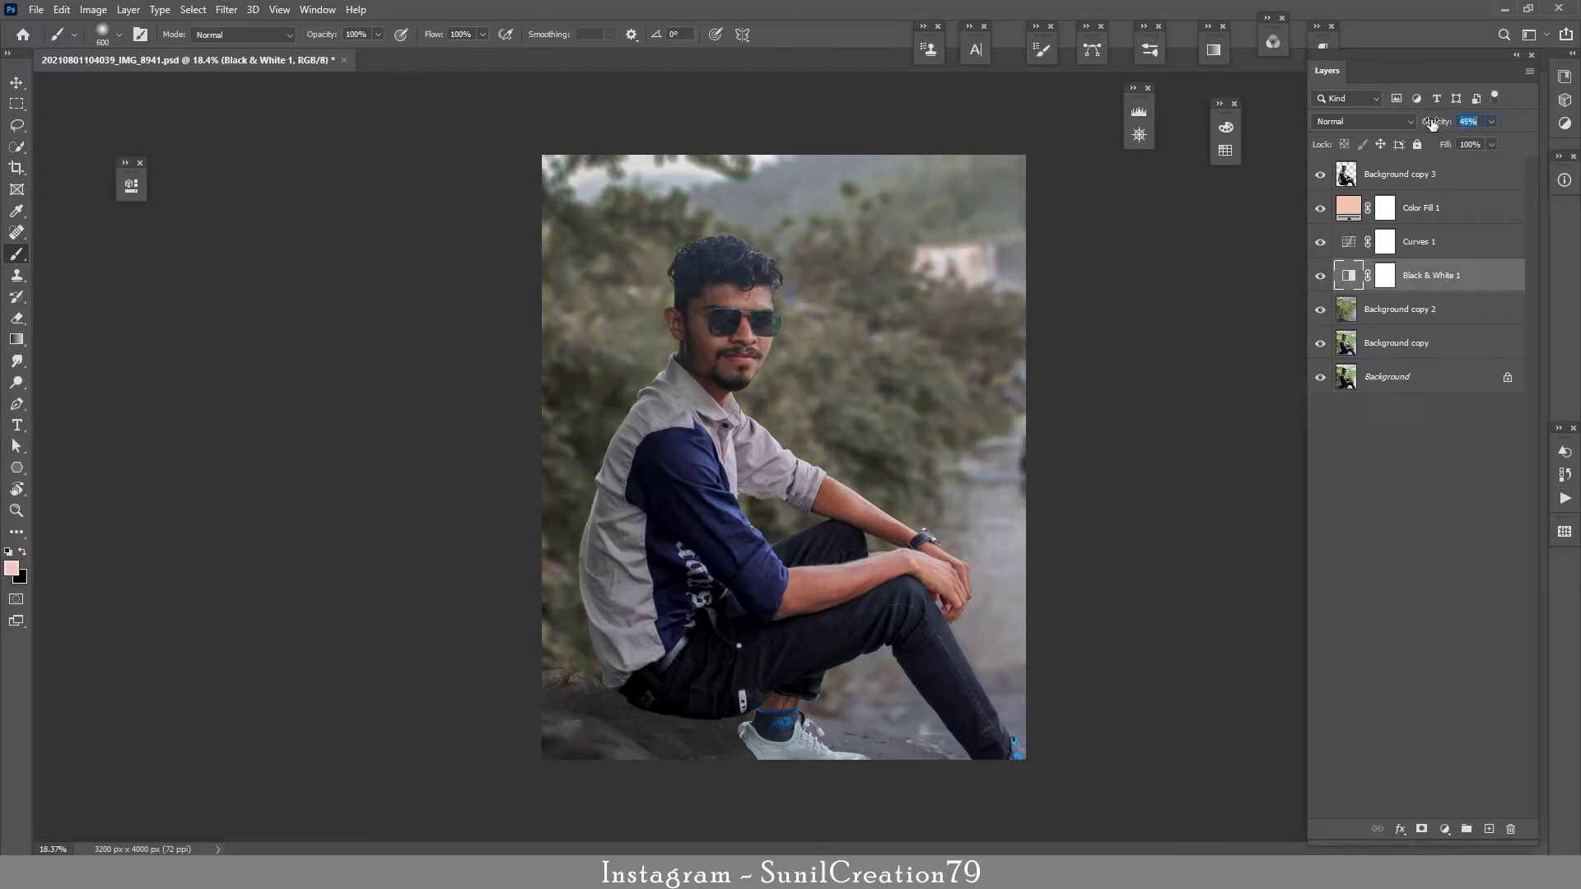
{"action": "left_click", "coordinate": [1403, 174]}
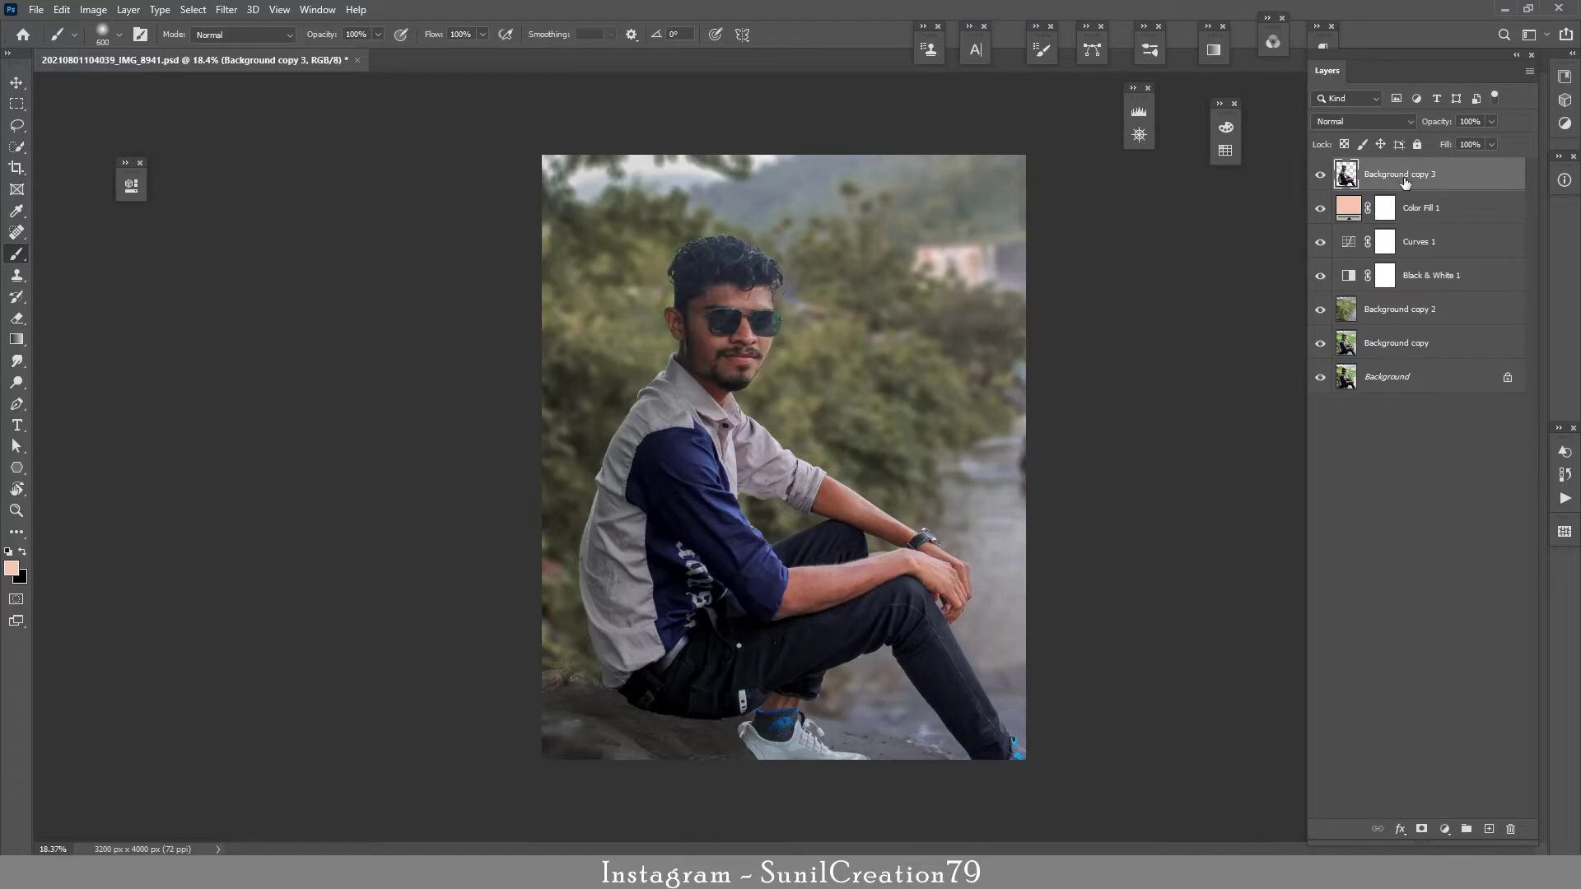
{"action": "left_click_drag", "start_coordinate": [1405, 183], "coordinate": [1487, 828]}
{"action": "key", "text": "ctrl+alt+g"}
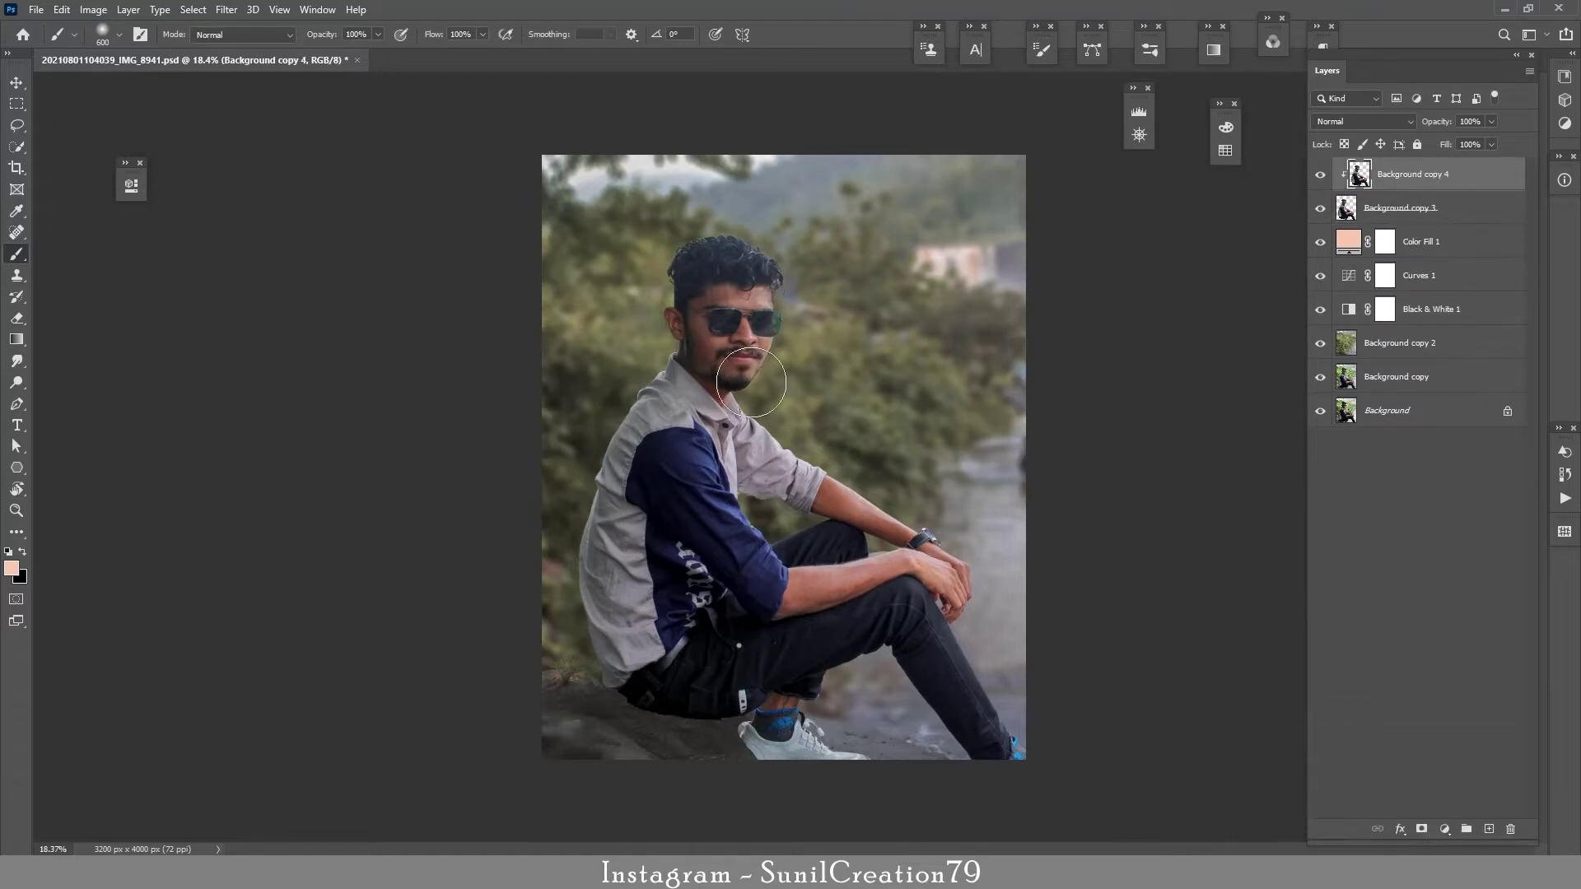
{"action": "scroll", "coordinate": [691, 331], "scroll_direction": "up", "scroll_amount": 7}
{"action": "left_click_drag", "start_coordinate": [788, 321], "coordinate": [682, 514]}
{"action": "left_click_drag", "start_coordinate": [1434, 178], "coordinate": [1510, 828]}
Open Background copy 3 in the Camera Raw Filter, with the man's head enlarged and the Color Mixer hue settings in view
{"action": "left_click", "coordinate": [226, 9]}
{"action": "left_click", "coordinate": [247, 107]}
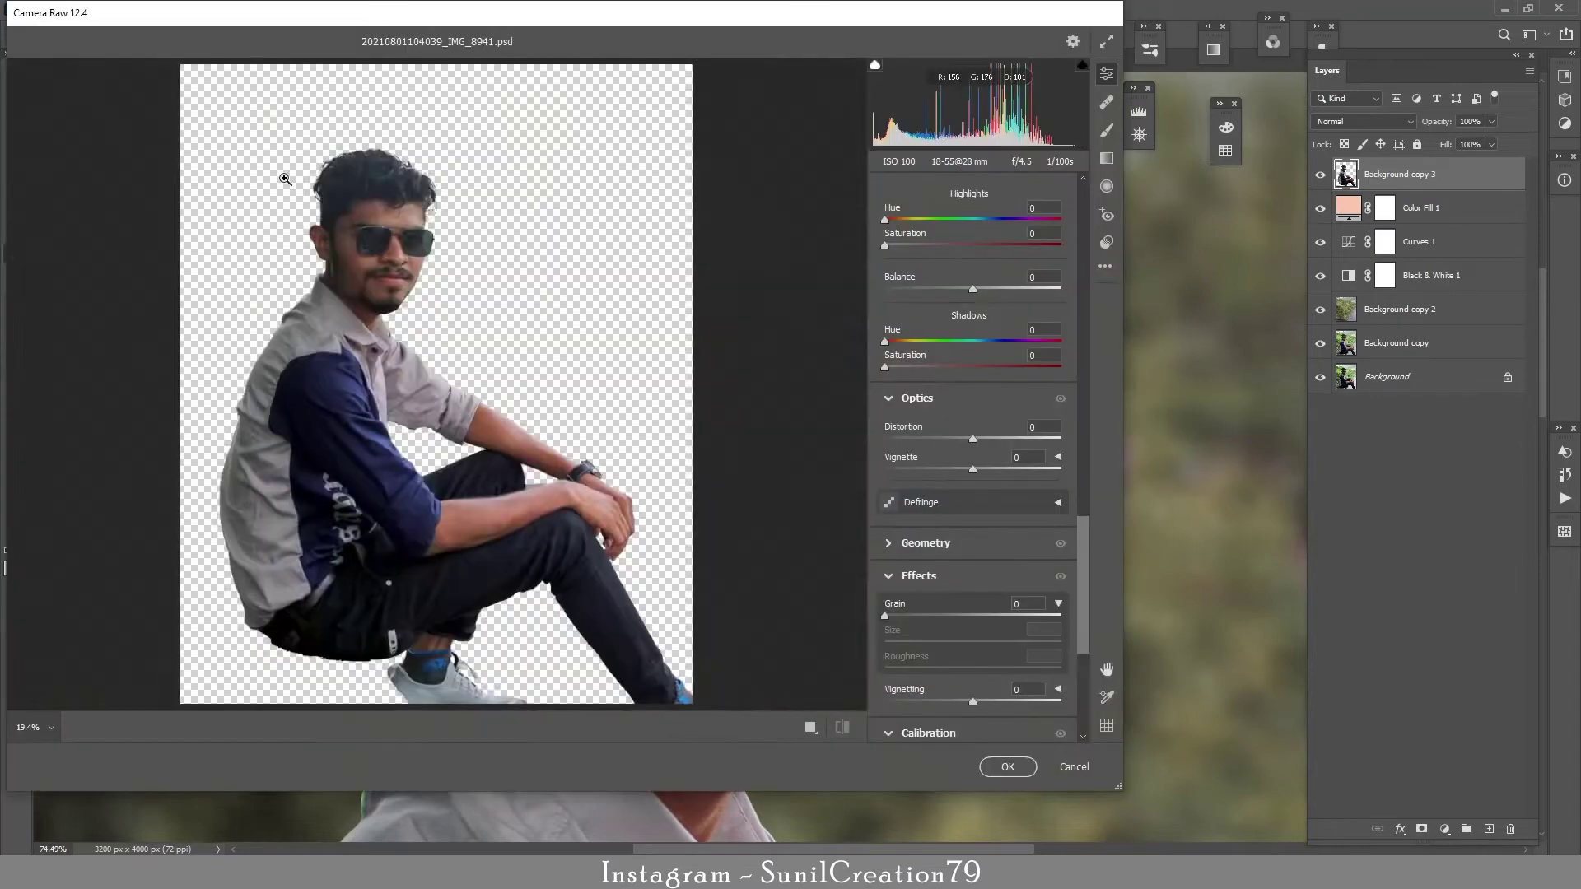
{"action": "left_click_drag", "start_coordinate": [299, 188], "coordinate": [346, 211]}
{"action": "left_click_drag", "start_coordinate": [643, 397], "coordinate": [554, 289]}
{"action": "left_click_drag", "start_coordinate": [1085, 550], "coordinate": [1083, 432]}
{"action": "left_click_drag", "start_coordinate": [972, 476], "coordinate": [809, 451]}
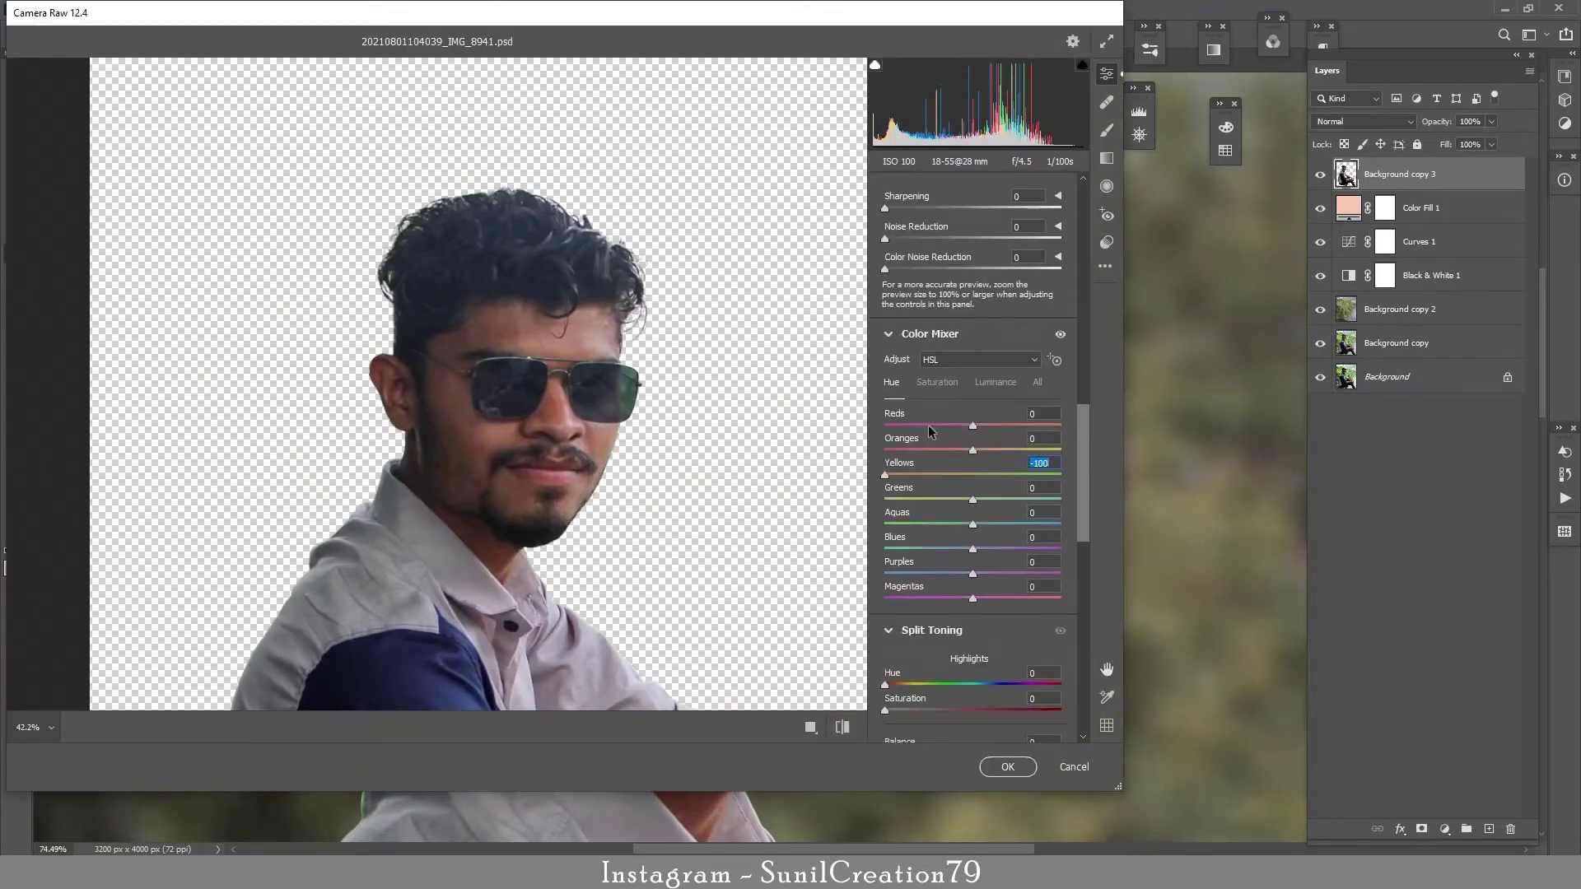
{"action": "left_click", "coordinate": [937, 383]}
{"action": "left_click", "coordinate": [891, 383]}
{"action": "double_click", "coordinate": [1019, 473]}
Reduce the Greens saturation in the Color Mixer to its minimum and apply the filter to Background copy 3
{"action": "left_click", "coordinate": [936, 384]}
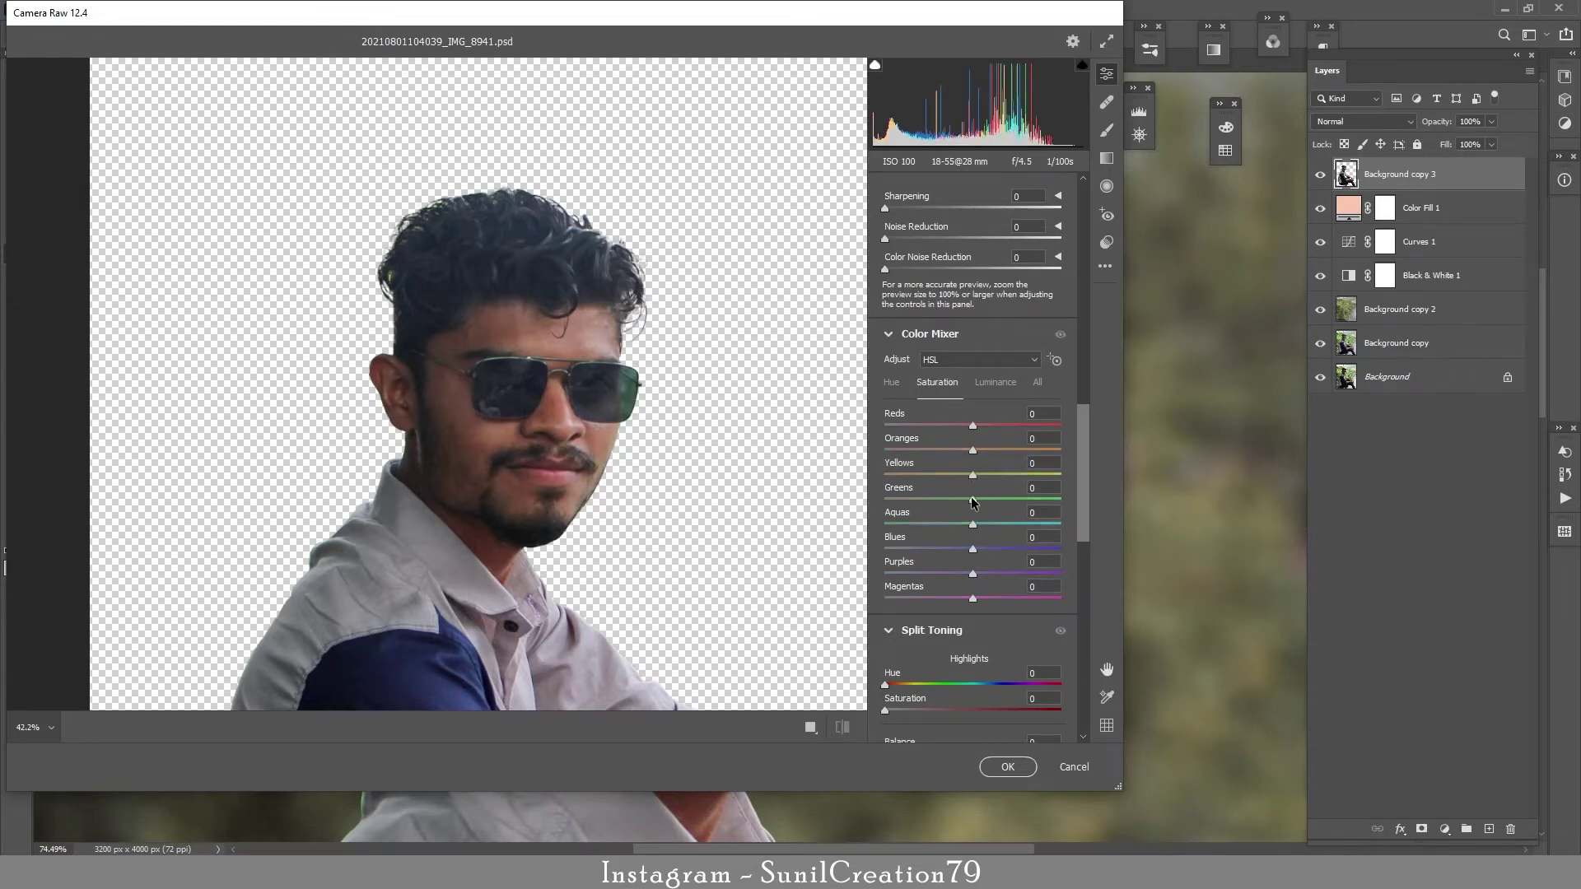
{"action": "left_click_drag", "start_coordinate": [973, 500], "coordinate": [865, 495]}
{"action": "left_click", "coordinate": [1006, 766]}
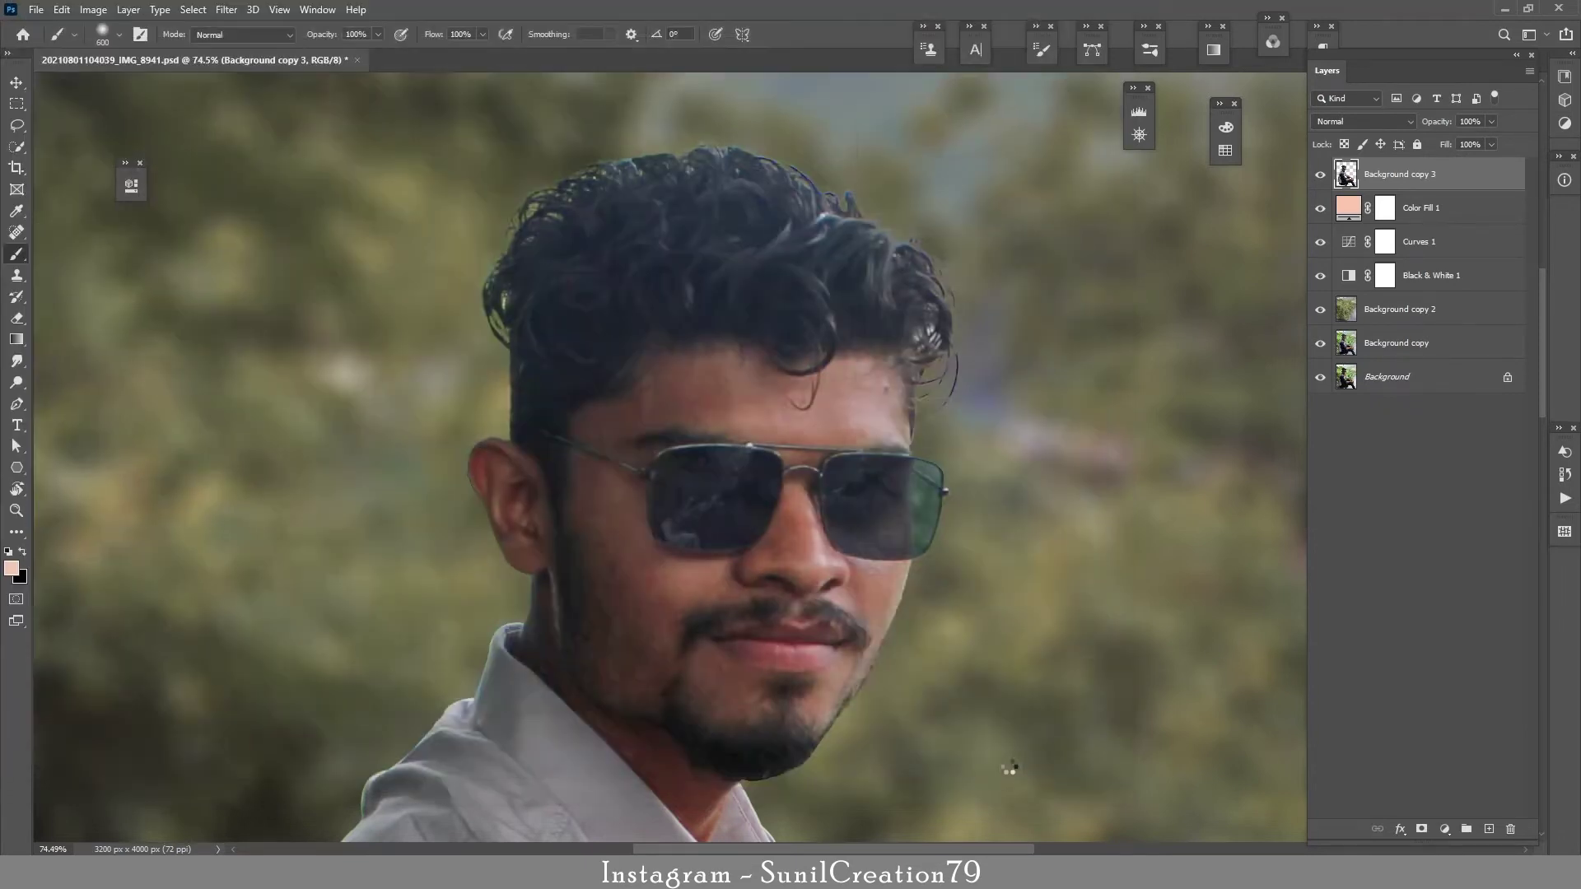
Duplicate Background copy 3 and clip the duplicate to it as a retouching layer
{"action": "mouse_move", "coordinate": [1455, 182]}
{"action": "left_mouse_down"}
{"action": "mouse_move", "coordinate": [1451, 762]}
{"action": "mouse_move", "coordinate": [1489, 828]}
{"action": "left_mouse_up"}
{"action": "key", "text": "ctrl+alt+g"}
{"action": "key", "text": "ctrl+0"}
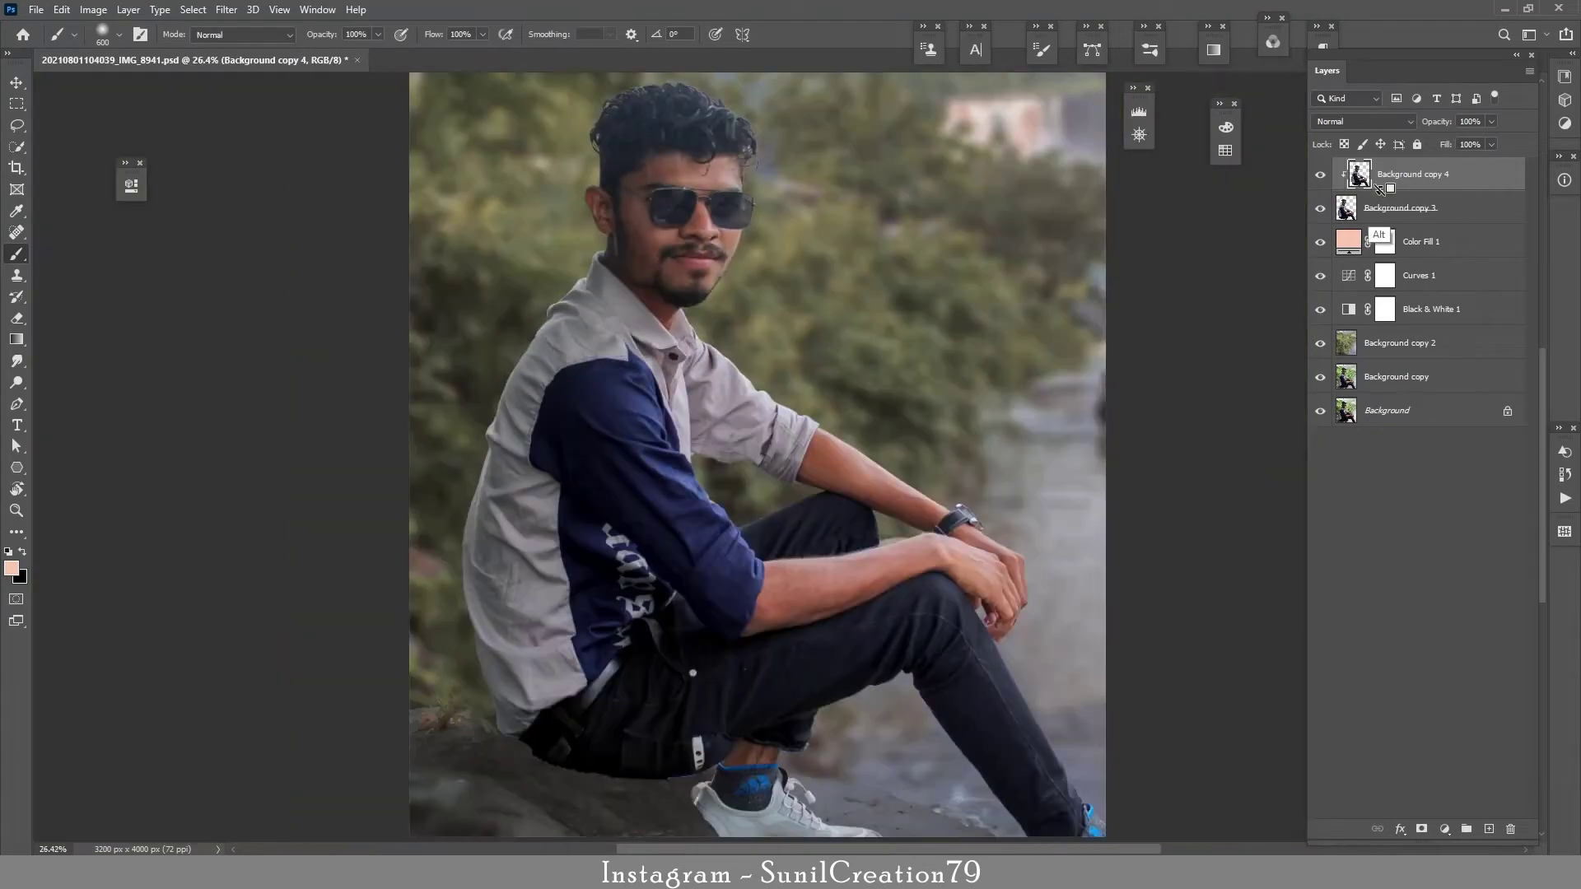
Remove the stray hair strands and blemishes around the man's forehead with the Spot Healing Brush on the clipped copy
{"action": "key", "text": "shift+b"}
{"action": "scroll", "coordinate": [641, 261], "scroll_direction": "up", "scroll_amount": 4}
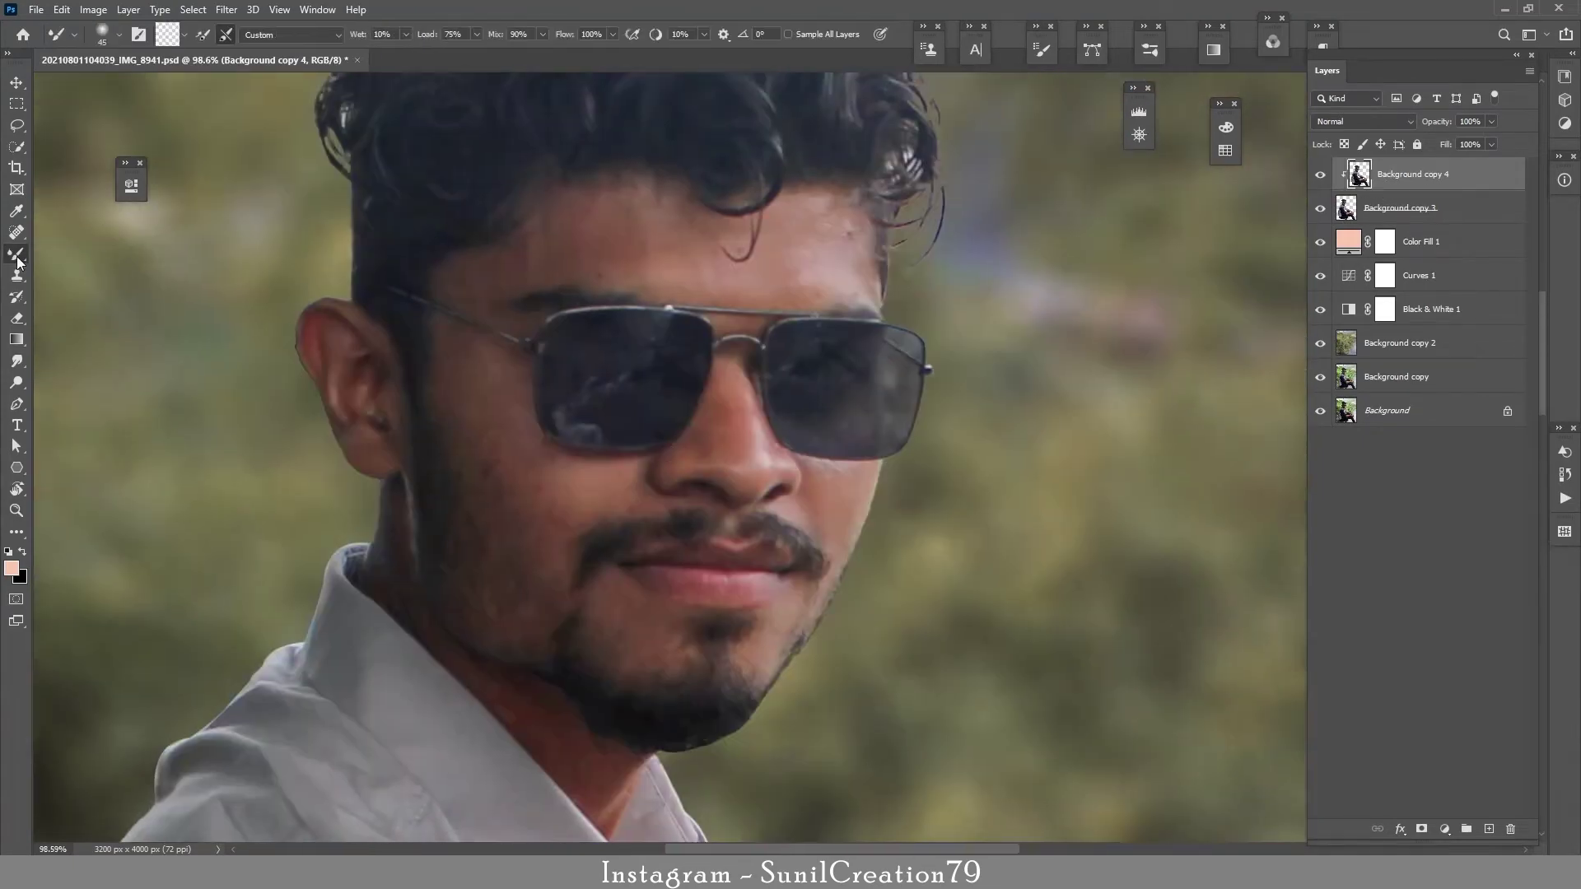
{"action": "key", "text": "j"}
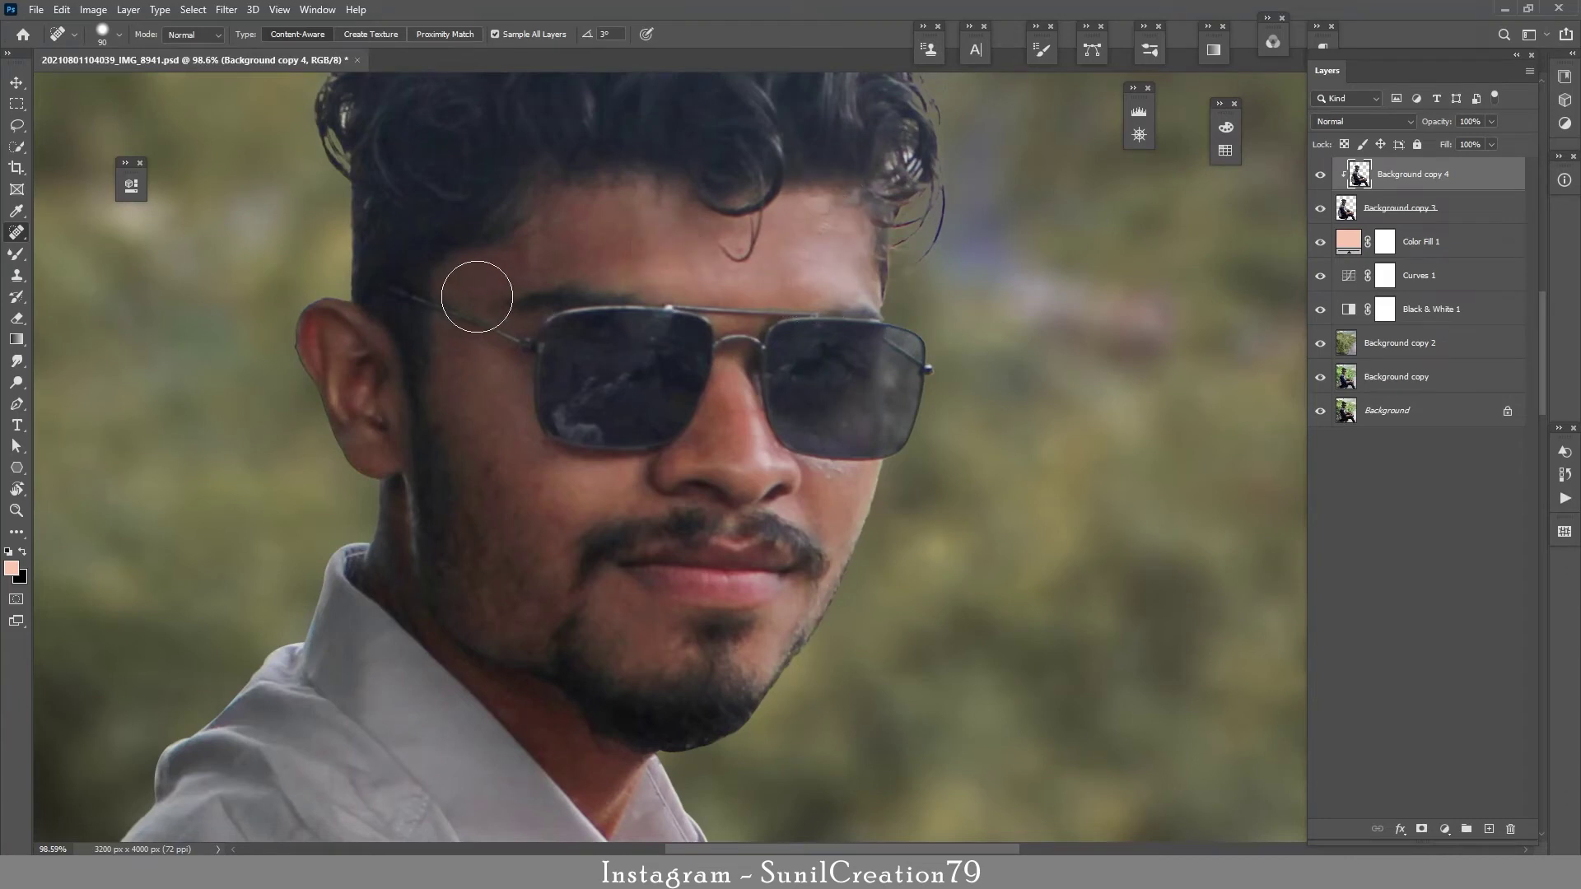
{"action": "left_click_drag", "start_coordinate": [522, 236], "coordinate": [540, 235]}
{"action": "left_click_drag", "start_coordinate": [740, 247], "coordinate": [746, 260]}
{"action": "mouse_move", "coordinate": [943, 193]}
{"action": "left_mouse_down"}
{"action": "mouse_move", "coordinate": [935, 241]}
{"action": "mouse_move", "coordinate": [932, 222]}
{"action": "mouse_move", "coordinate": [909, 241]}
{"action": "mouse_move", "coordinate": [1029, 448]}
{"action": "left_mouse_up"}
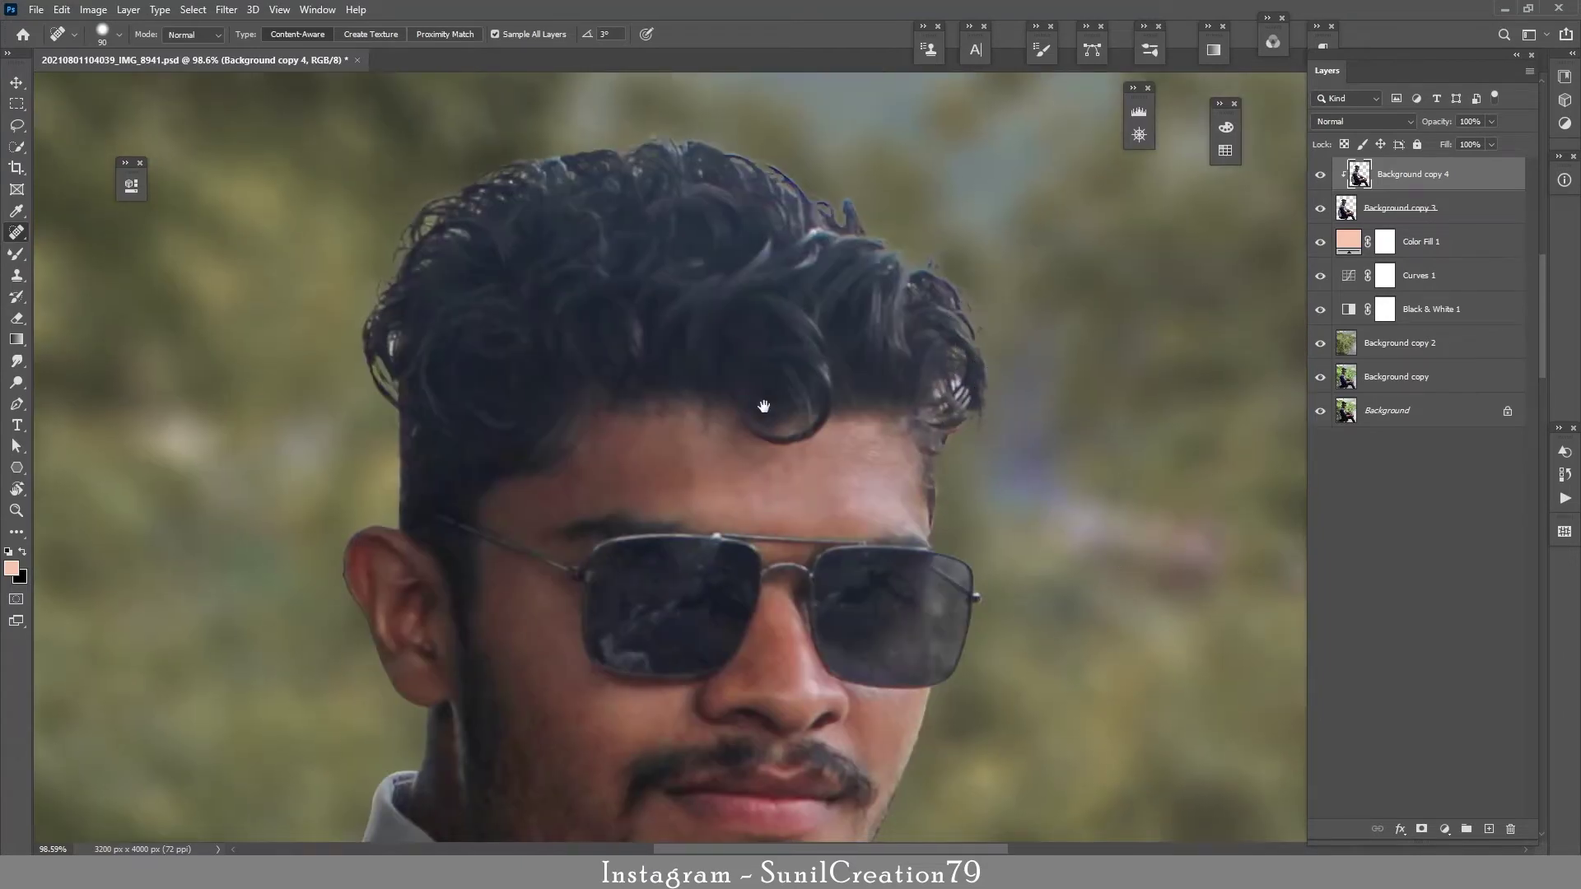
{"action": "left_click_drag", "start_coordinate": [763, 406], "coordinate": [698, 229]}
Smooth the facial skin on the nose, cheek and jaw with the Mixer Brush, adjusting the brush size to each area
{"action": "key", "text": "b"}
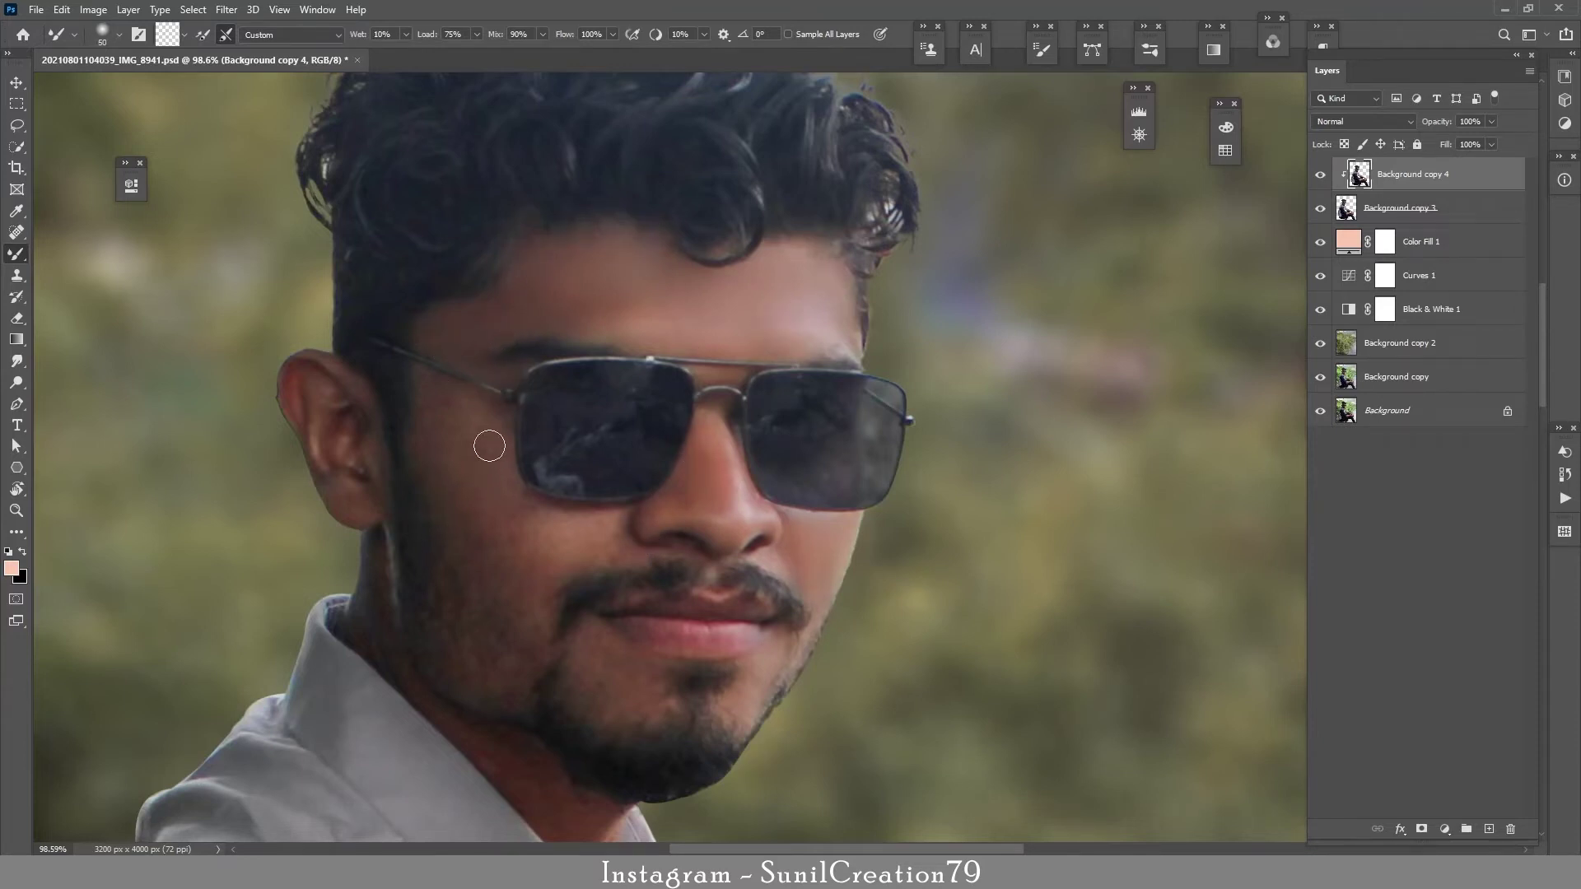
{"action": "key", "text": "bracketright"}
{"action": "left_click_drag", "start_coordinate": [612, 529], "coordinate": [645, 520]}
{"action": "mouse_move", "coordinate": [569, 546]}
{"action": "left_mouse_down"}
{"action": "mouse_move", "coordinate": [539, 613]}
{"action": "mouse_move", "coordinate": [468, 617]}
{"action": "mouse_move", "coordinate": [572, 568]}
{"action": "mouse_move", "coordinate": [504, 561]}
{"action": "mouse_move", "coordinate": [503, 615]}
{"action": "mouse_move", "coordinate": [467, 675]}
{"action": "left_mouse_up"}
{"action": "key", "text": "bracketleft"}
{"action": "key", "text": "bracketleft"}
{"action": "scroll", "coordinate": [461, 544], "scroll_direction": "down", "scroll_amount": 3}
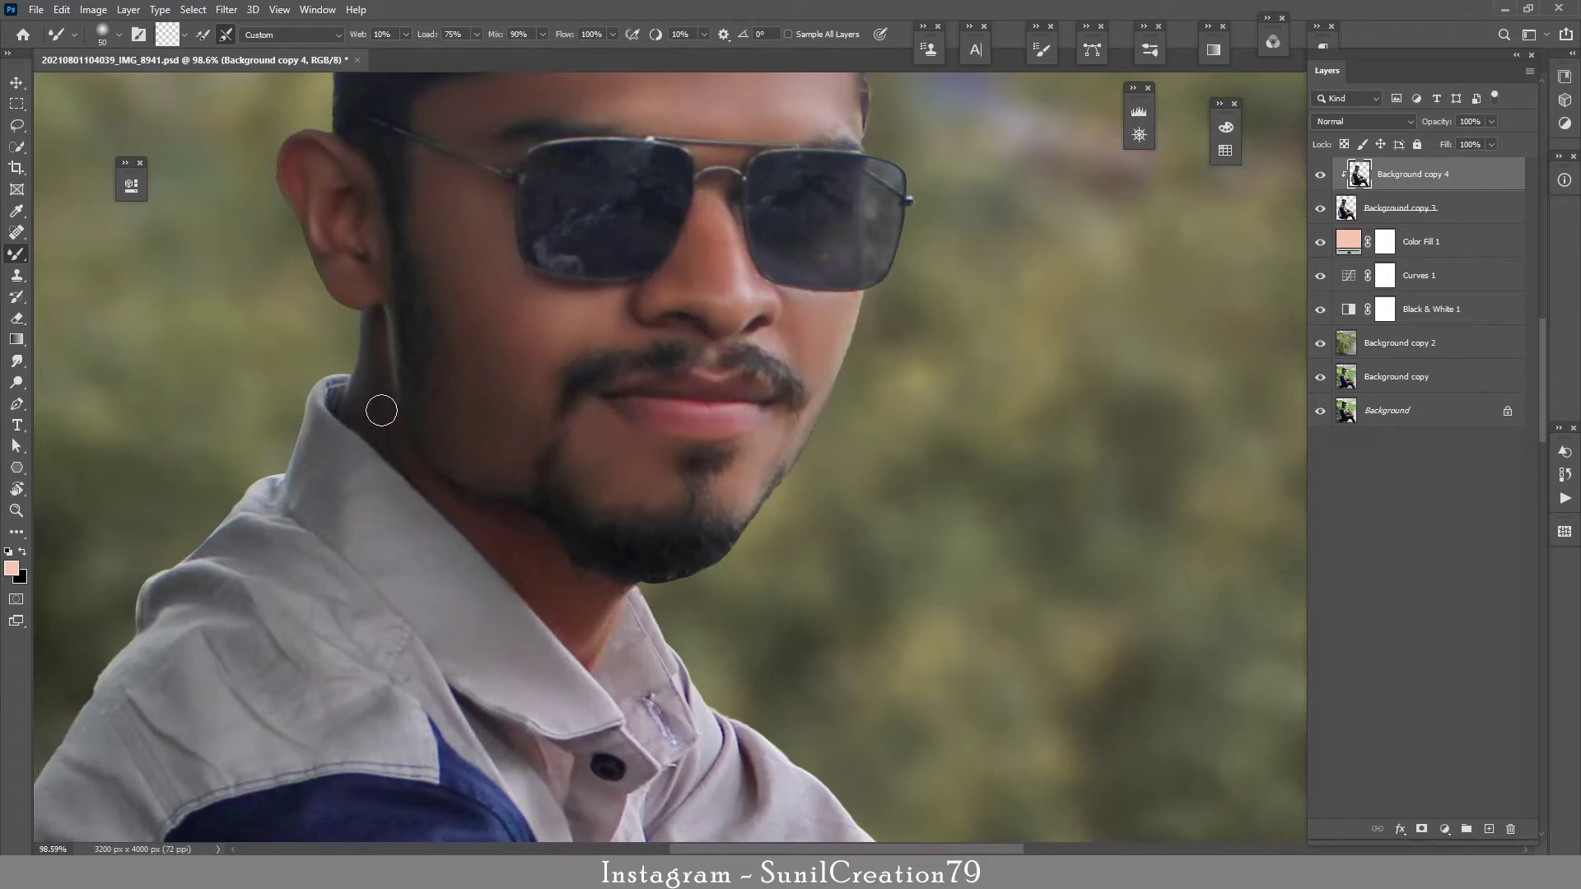
Blend the neck skin and smooth out the reflections in the sunglasses lenses with the Mixer Brush
{"action": "scroll", "coordinate": [565, 585], "scroll_direction": "down", "scroll_amount": 4}
{"action": "scroll", "coordinate": [731, 646], "scroll_direction": "up", "scroll_amount": 6}
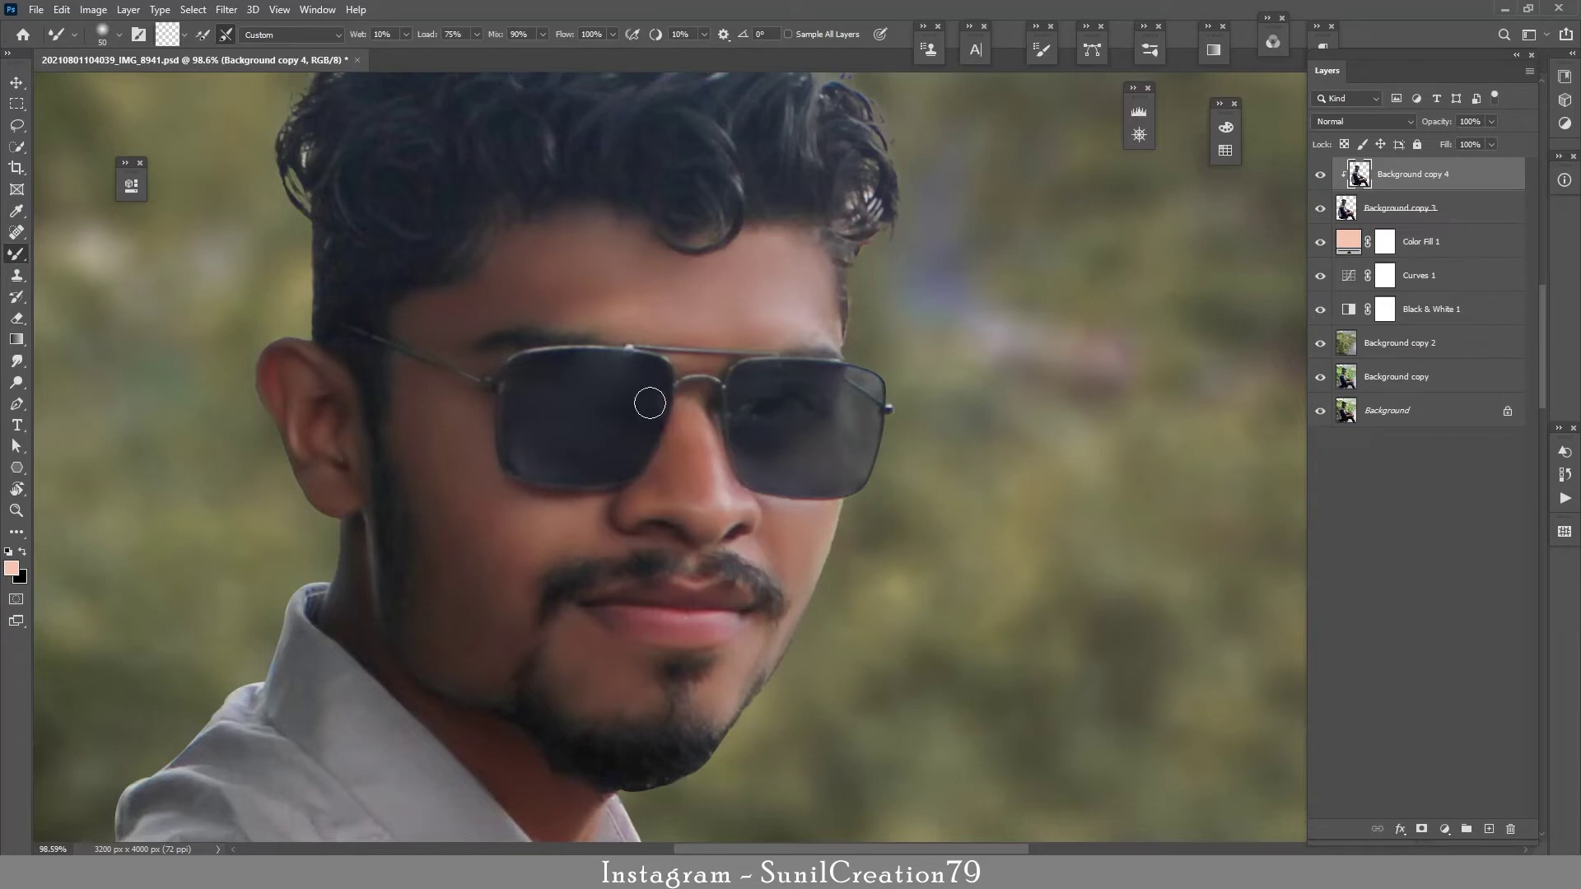
{"action": "left_click_drag", "start_coordinate": [810, 415], "coordinate": [765, 408]}
{"action": "left_click_drag", "start_coordinate": [793, 473], "coordinate": [843, 448]}
Smooth the skin of the far forearm from the rolled sleeve to the watch with a larger Mixer Brush
{"action": "left_click_drag", "start_coordinate": [787, 545], "coordinate": [630, 548]}
{"action": "left_click_drag", "start_coordinate": [885, 547], "coordinate": [980, 550]}
{"action": "left_click_drag", "start_coordinate": [972, 558], "coordinate": [943, 491]}
{"action": "key", "text": "bracketright"}
{"action": "key", "text": "bracketright"}
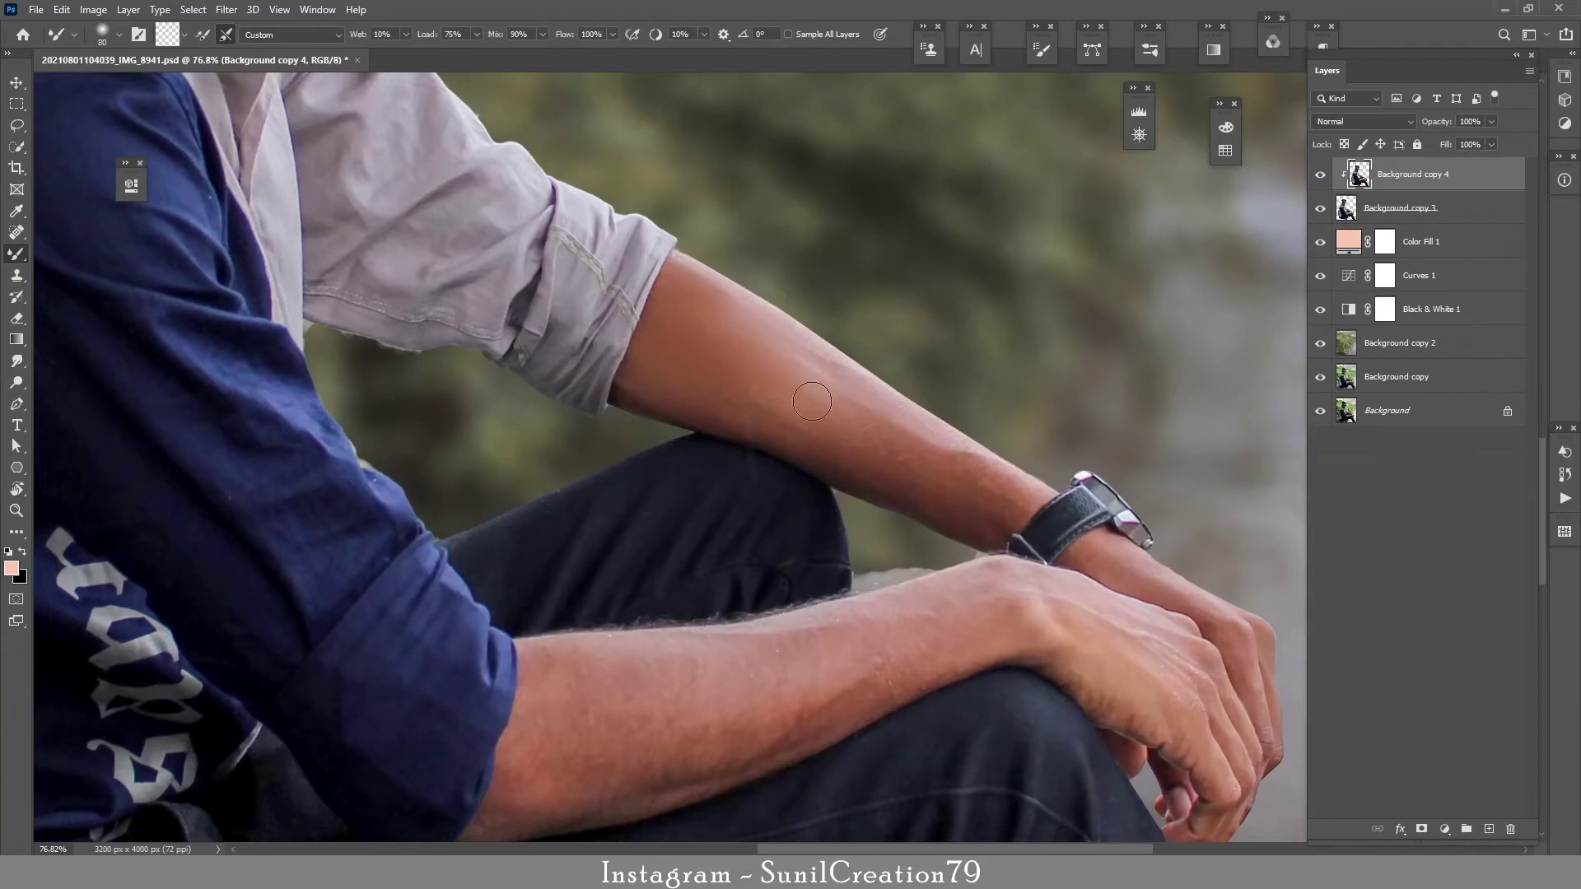
{"action": "key", "text": "bracketright"}
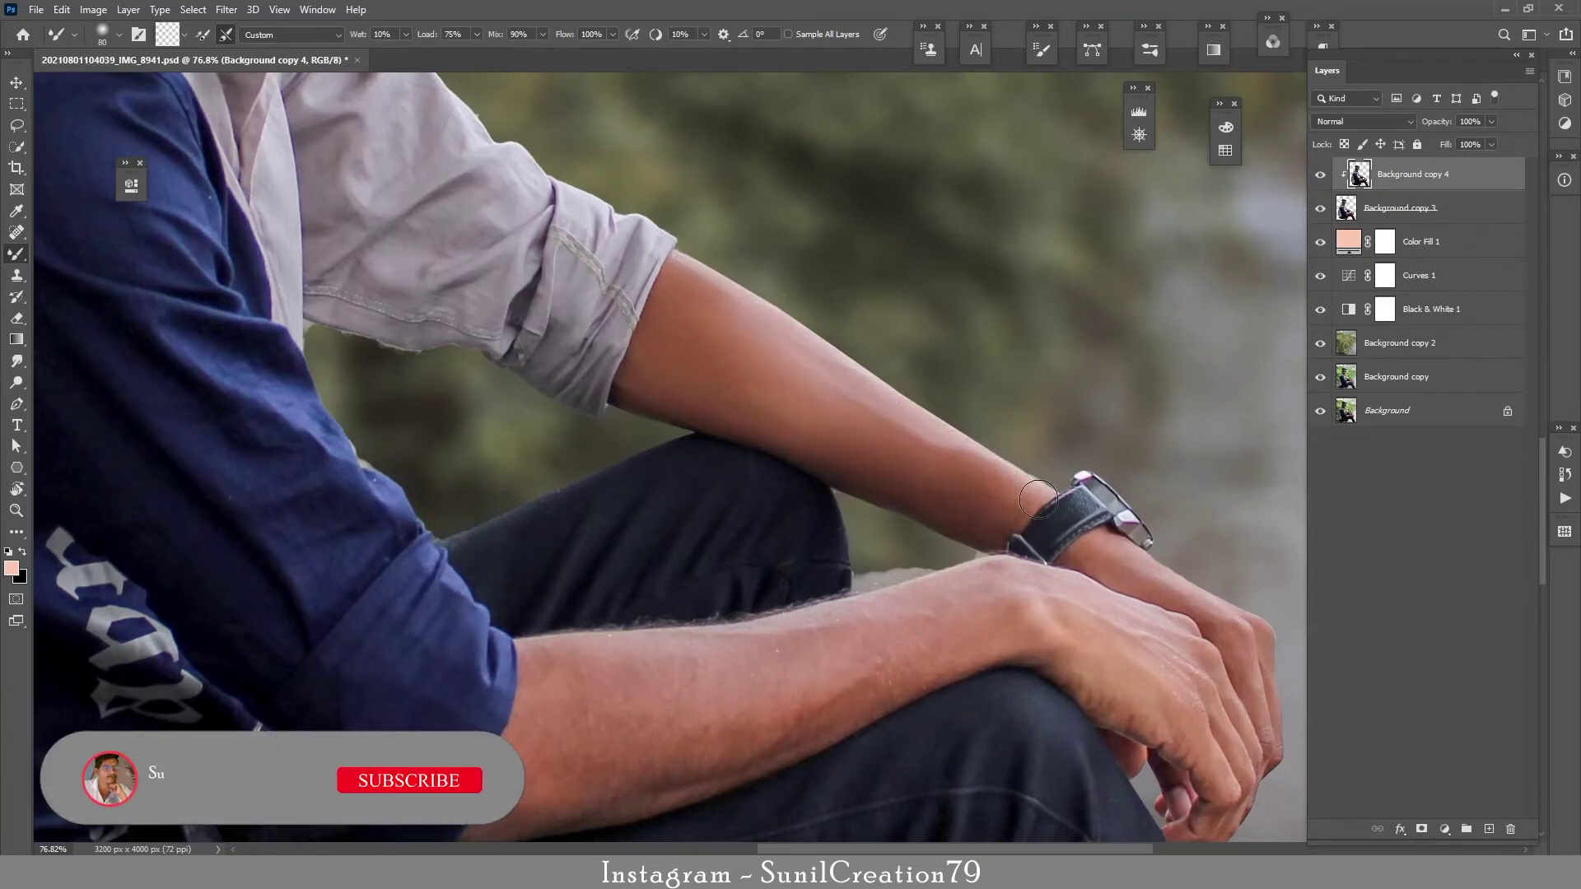
Smooth the skin of the near forearm from the navy sleeve towards the wrist with the Mixer Brush
{"action": "key", "text": "bracketleft"}
{"action": "key", "text": "bracketleft"}
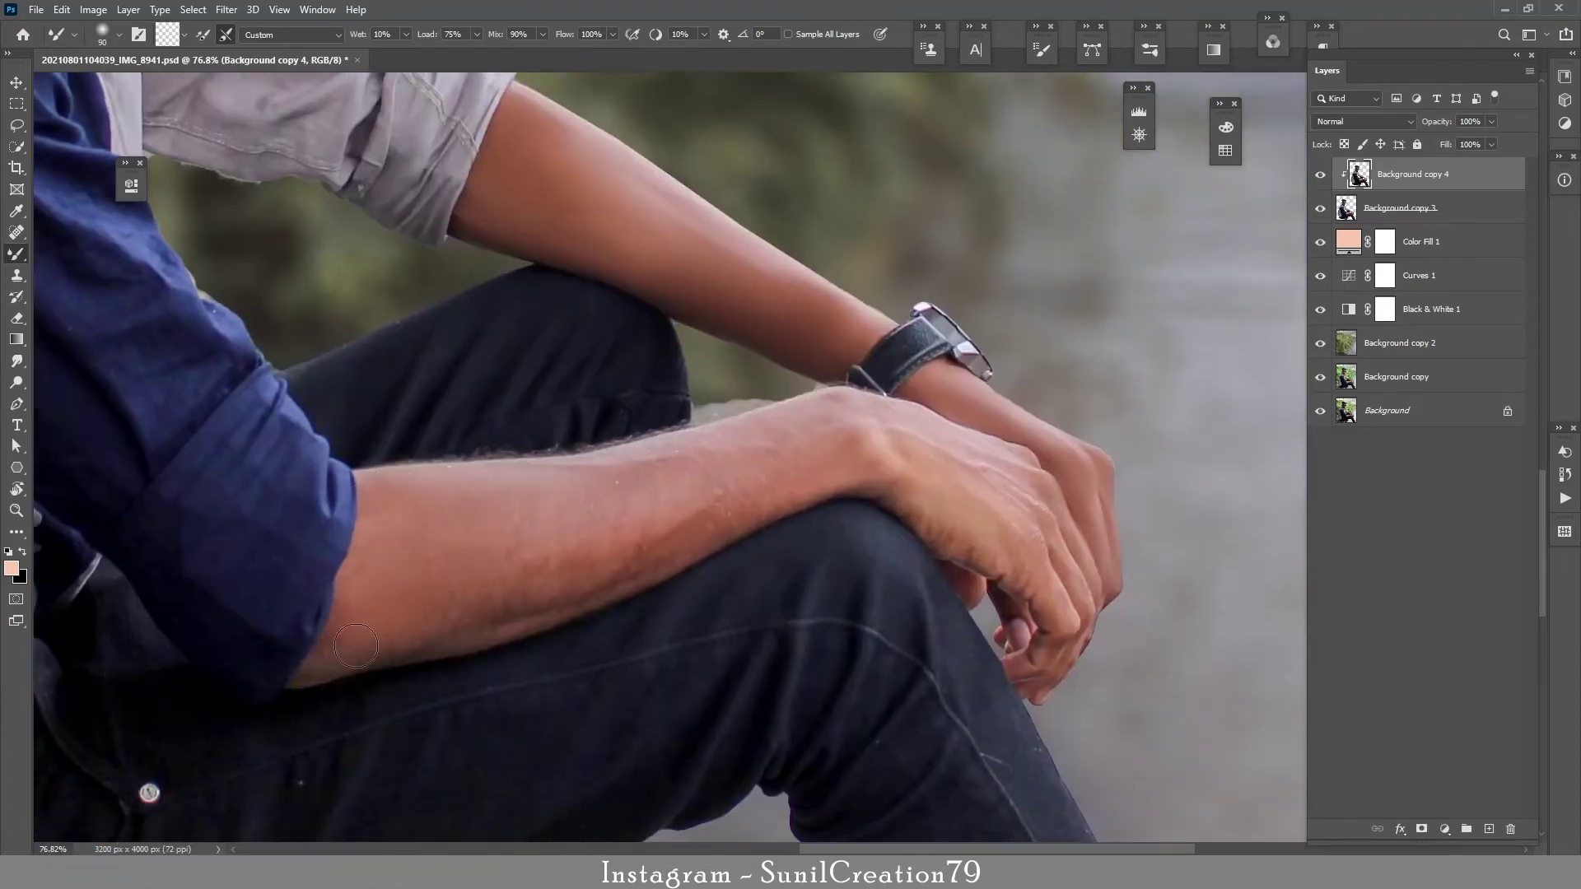
{"action": "key", "text": "bracketright"}
{"action": "key", "text": "bracketright"}
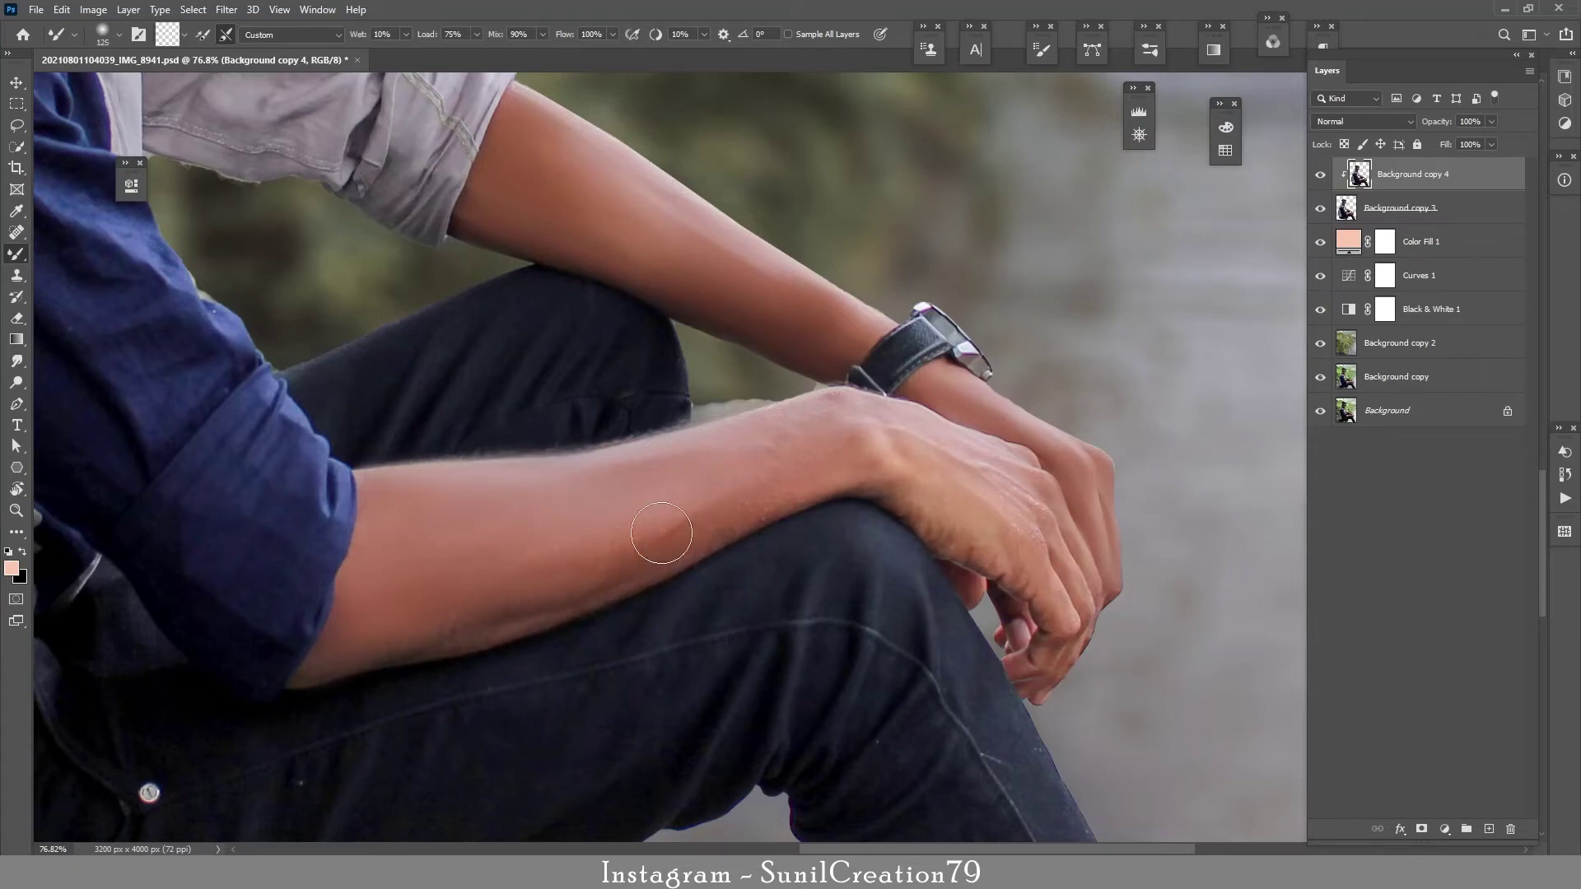
Blend the skin on the near wrist, hand and fingers with a smaller Mixer Brush
{"action": "key", "text": "bracketleft"}
{"action": "key", "text": "bracketleft"}
{"action": "key", "text": "bracketleft"}
{"action": "key", "text": "bracketleft"}
{"action": "left_click_drag", "start_coordinate": [992, 466], "coordinate": [1046, 537]}
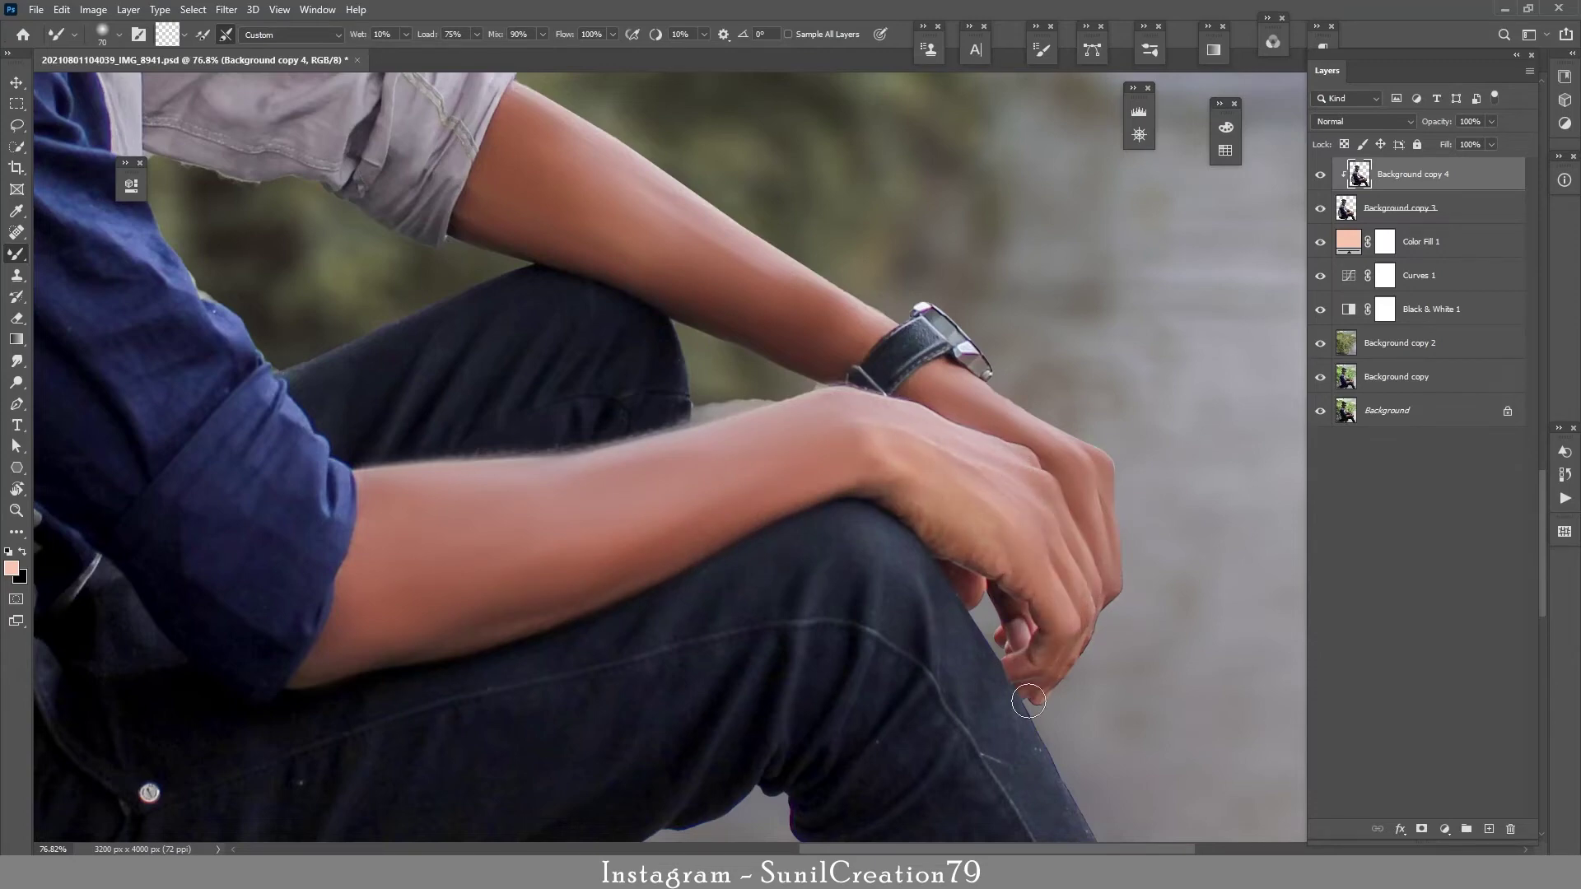
Smooth away the marks on the ankle skin above the sock with a small Mixer Brush
{"action": "key", "text": "z"}
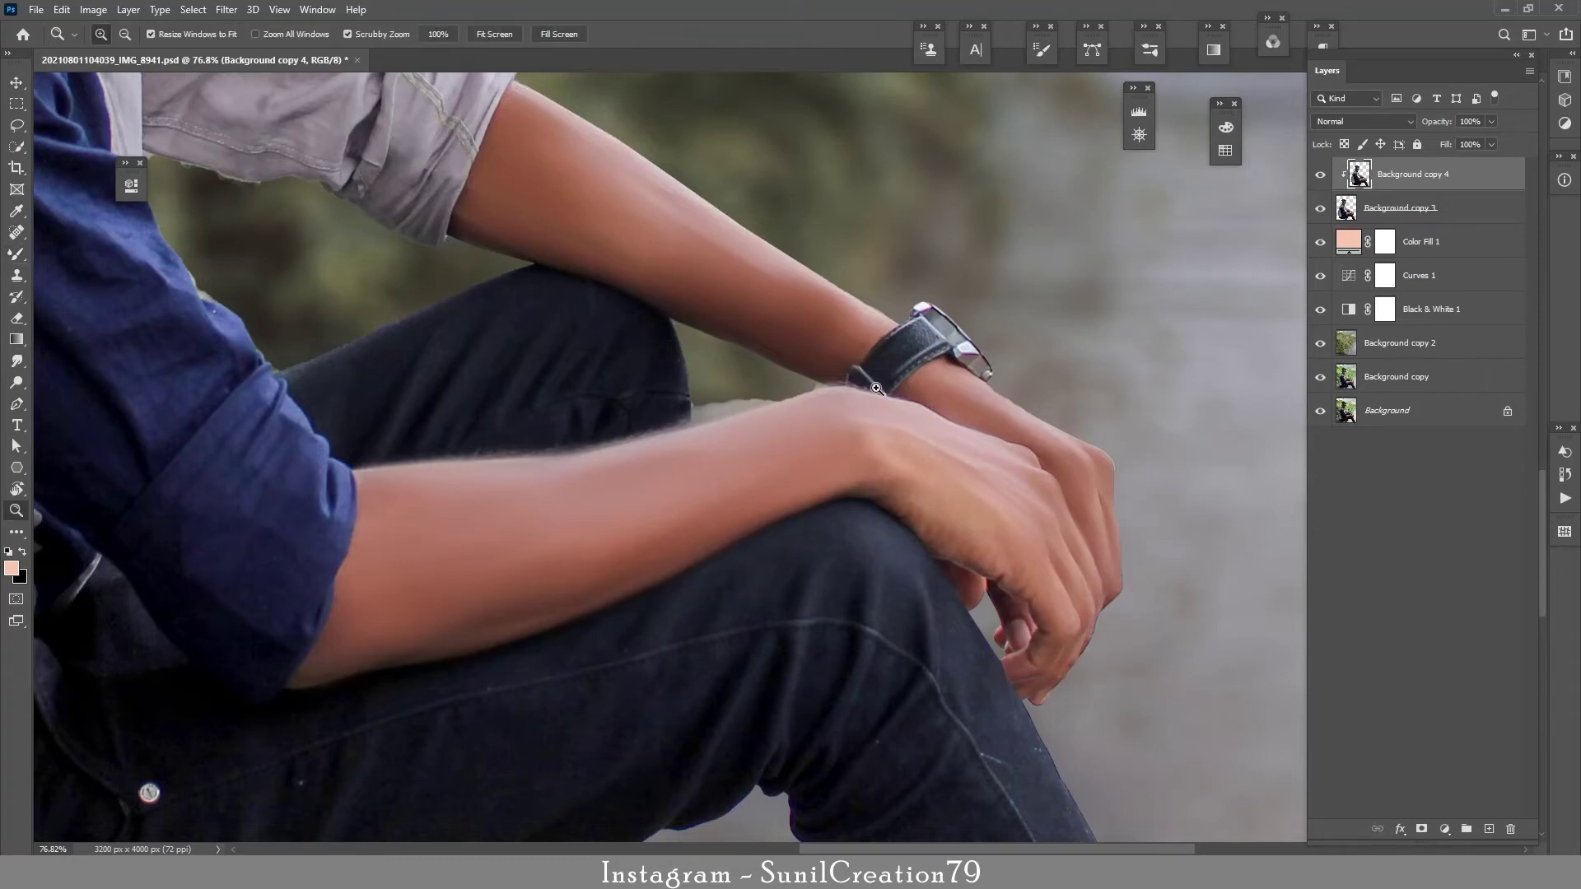
{"action": "left_click_drag", "start_coordinate": [876, 388], "coordinate": [737, 399]}
{"action": "left_click_drag", "start_coordinate": [718, 618], "coordinate": [881, 613]}
{"action": "key", "text": "b"}
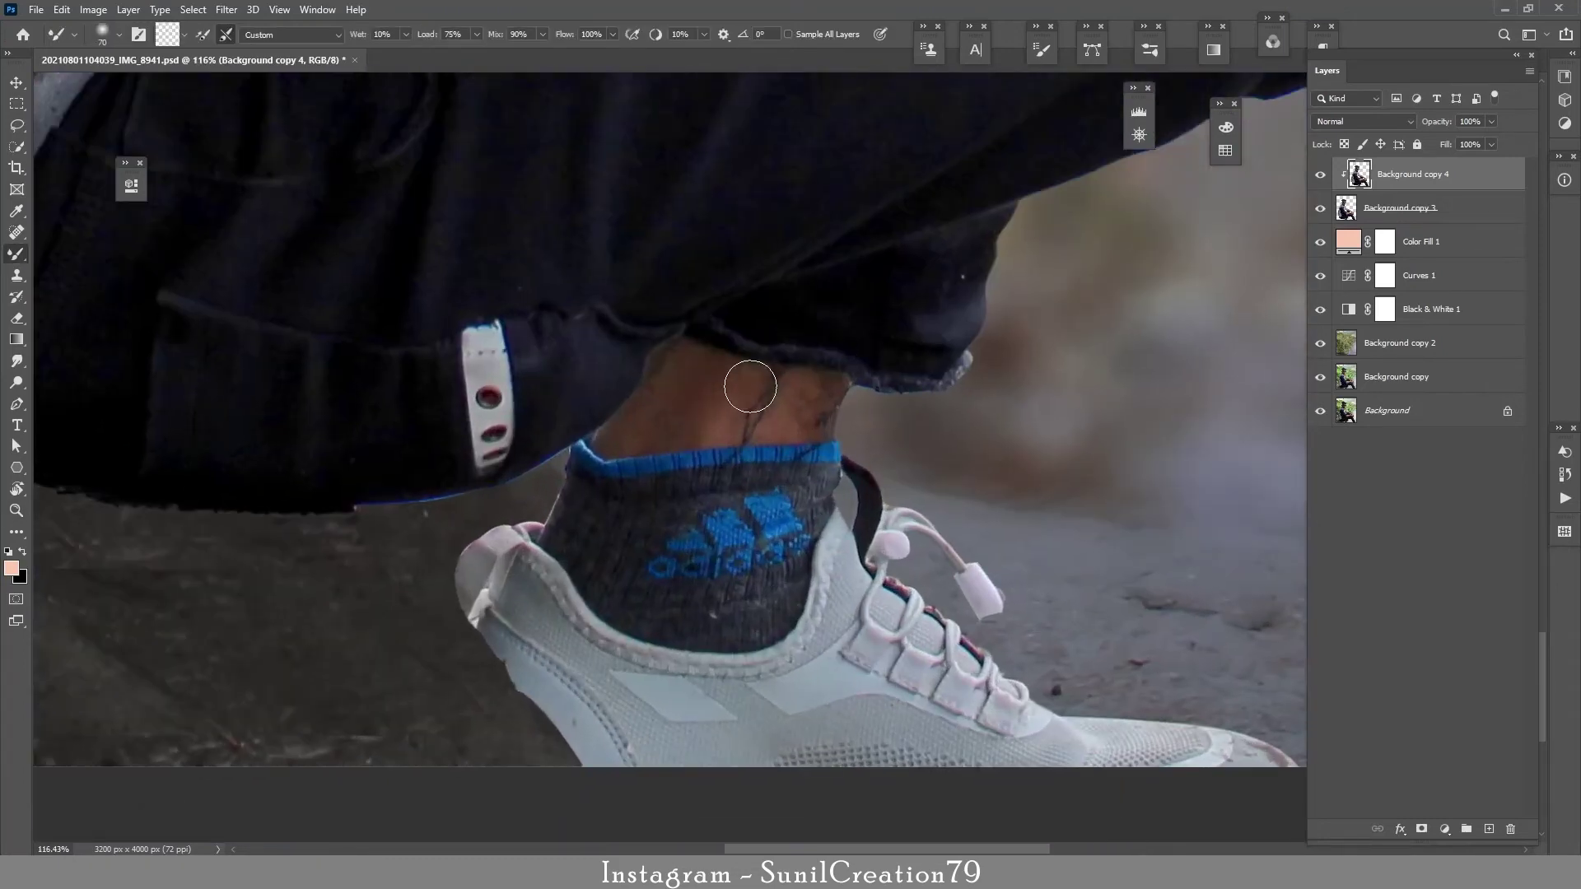
{"action": "key", "text": "bracketleft"}
{"action": "key", "text": "bracketleft"}
{"action": "key", "text": "bracketleft"}
{"action": "left_click", "coordinate": [15, 237]}
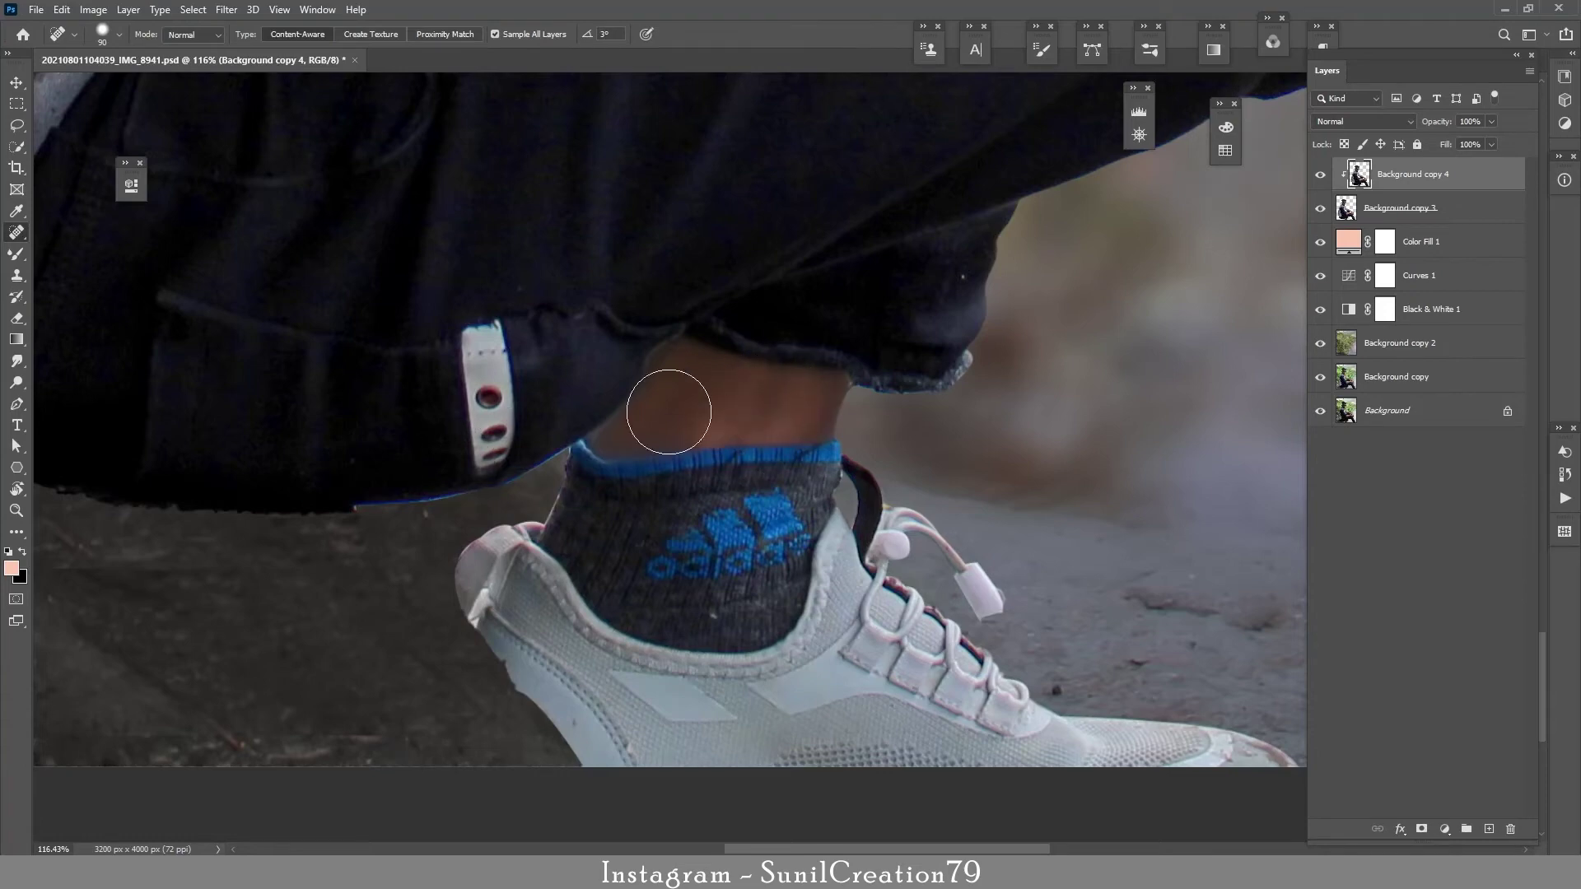
{"action": "key", "text": "z"}
{"action": "left_click_drag", "start_coordinate": [819, 436], "coordinate": [584, 442]}
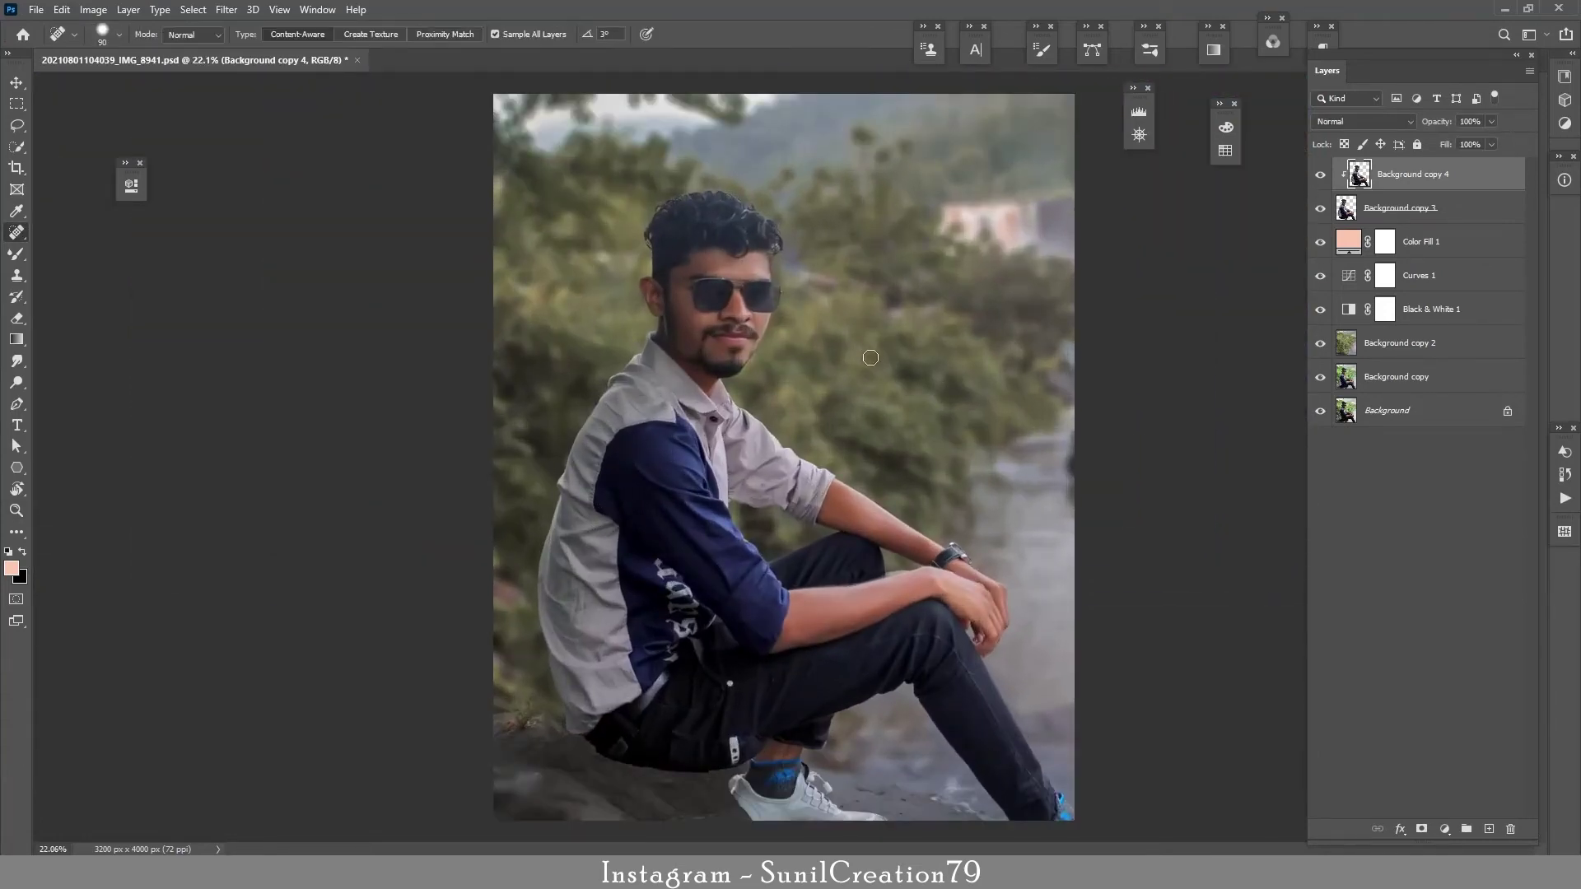
Stamp the two layers of the man into a new merged layer, hide those originals and keep all background layers visible
{"action": "left_click", "coordinate": [1321, 209]}
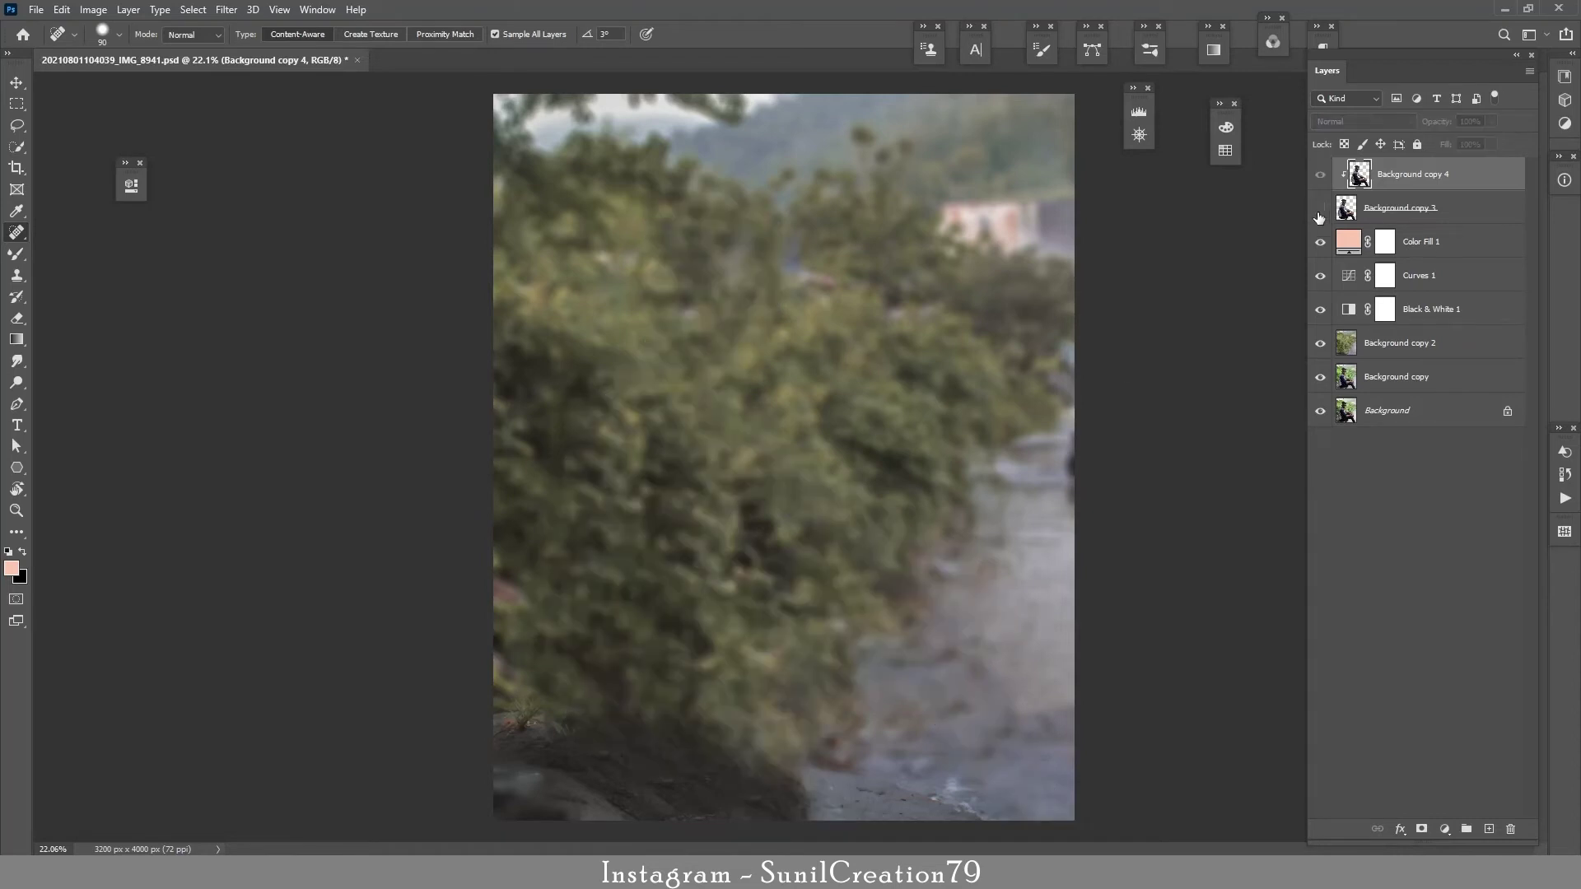
{"action": "left_click", "coordinate": [1321, 208]}
{"action": "left_click_drag", "start_coordinate": [1320, 308], "coordinate": [1320, 411]}
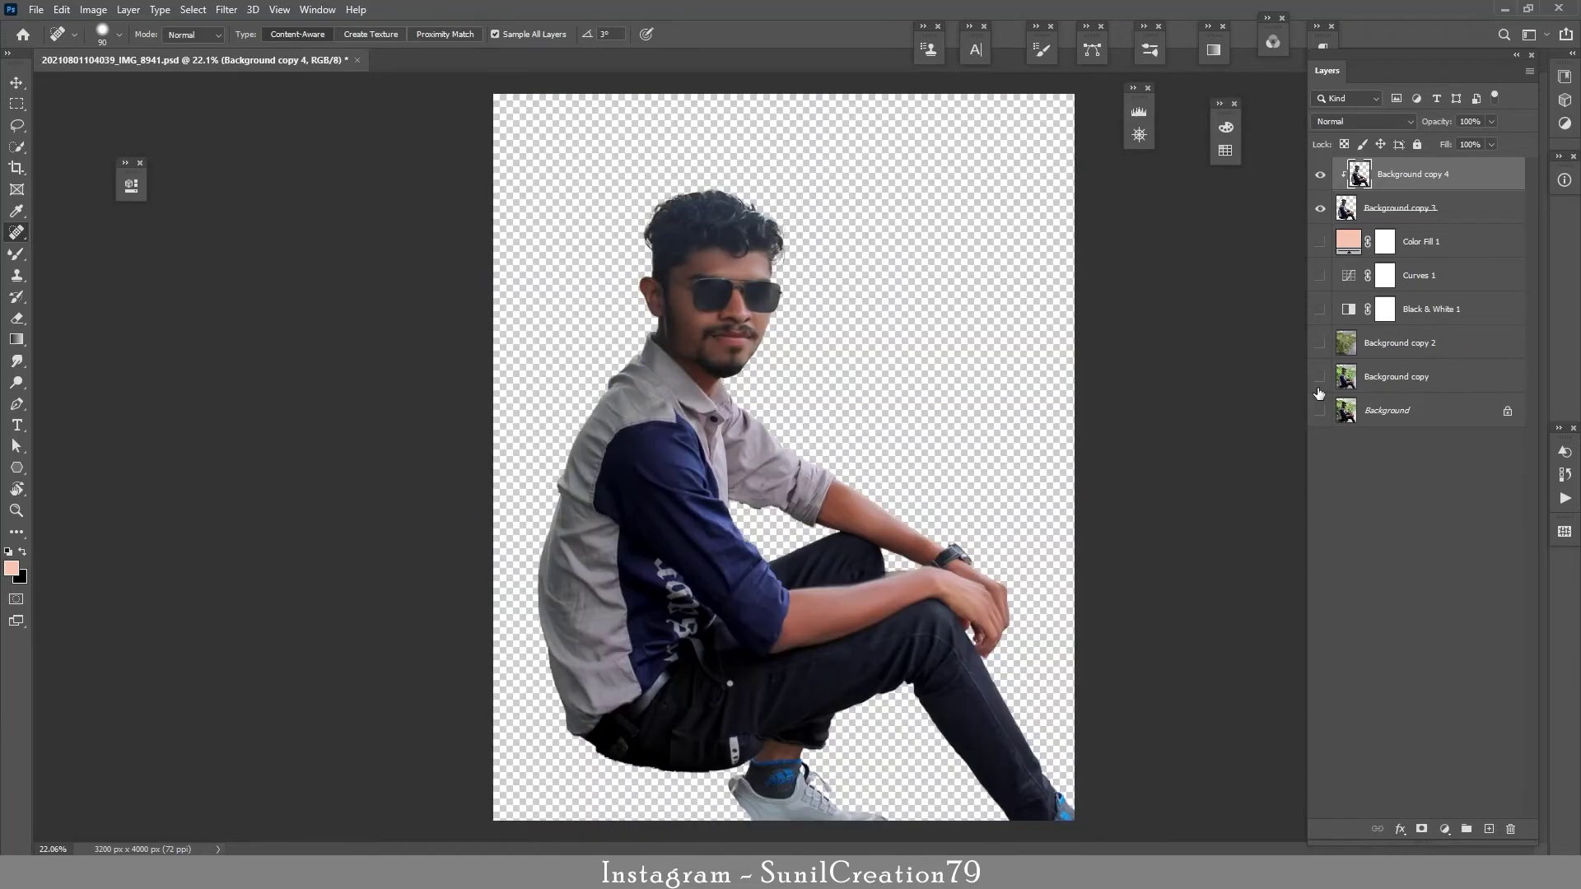
{"action": "key", "text": "ctrl+shift+alt+e"}
{"action": "left_click_drag", "start_coordinate": [1320, 208], "coordinate": [1321, 241]}
{"action": "left_click_drag", "start_coordinate": [1320, 445], "coordinate": [1320, 275]}
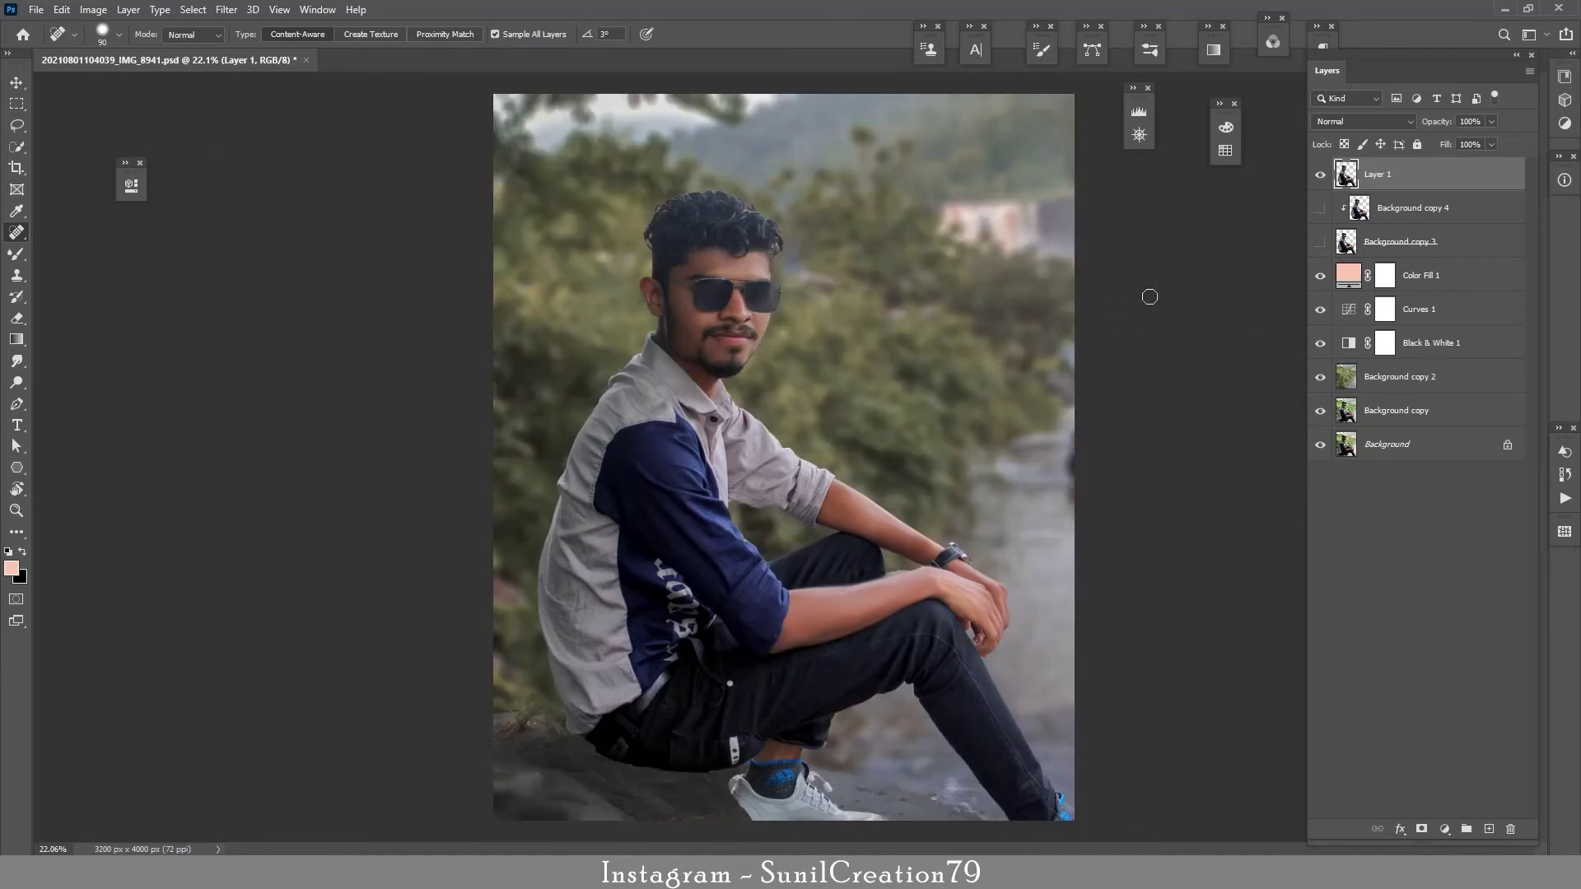
Open the merged layer of the man in the Camera Raw Filter, focused on his face and the Basic adjustments
{"action": "left_click", "coordinate": [227, 9]}
{"action": "left_click", "coordinate": [273, 108]}
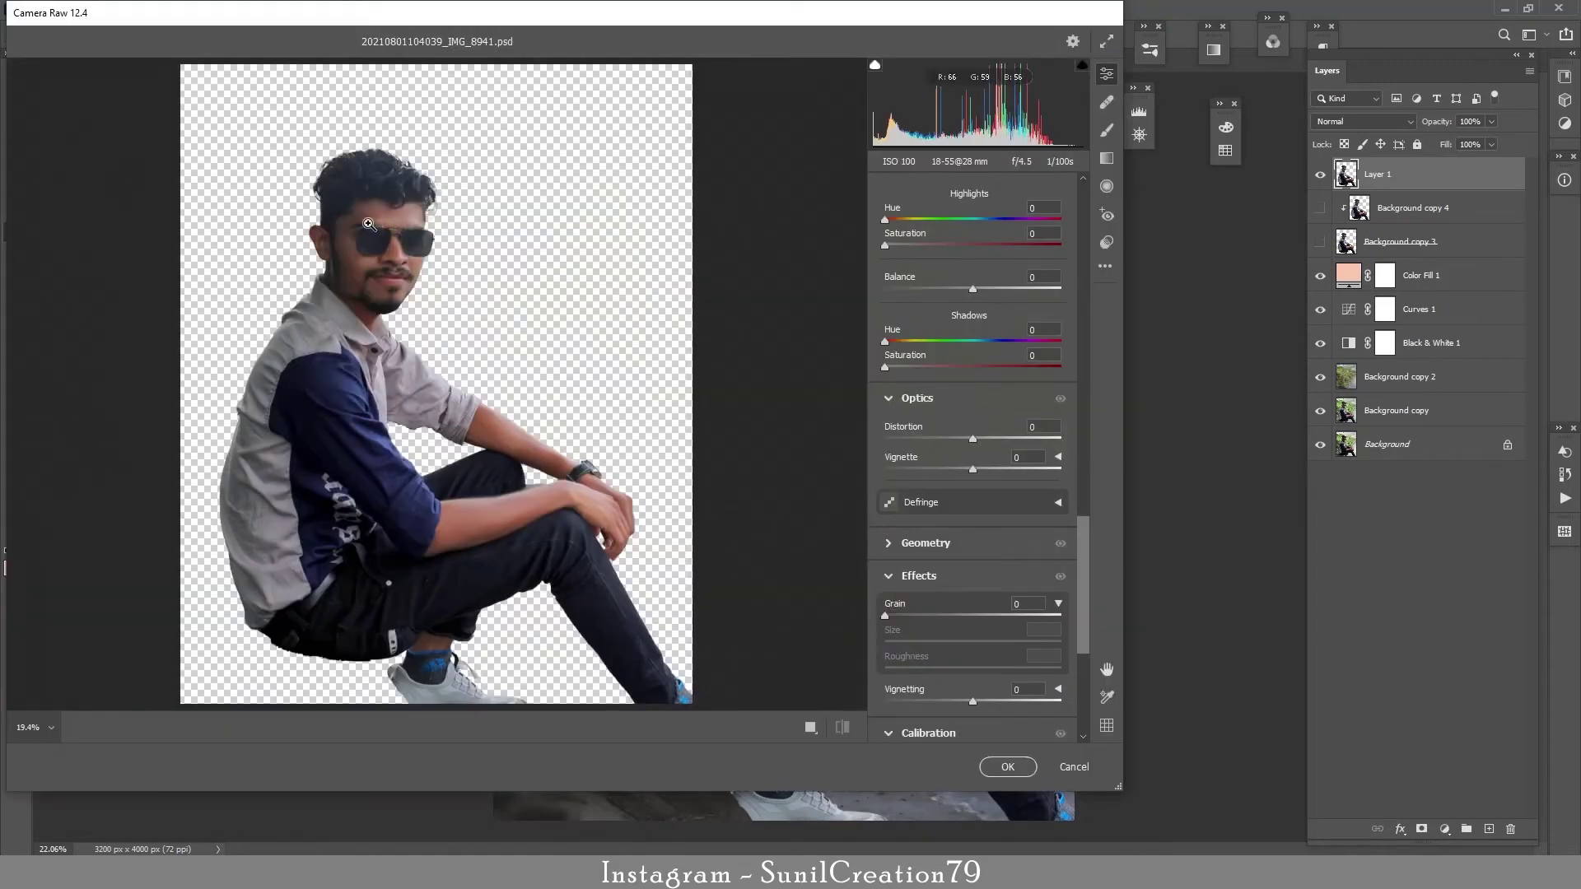
{"action": "left_click_drag", "start_coordinate": [364, 217], "coordinate": [495, 251]}
{"action": "left_click_drag", "start_coordinate": [1083, 560], "coordinate": [1074, 209]}
{"action": "left_click_drag", "start_coordinate": [973, 386], "coordinate": [953, 436]}
{"action": "key", "text": "ctrl+z"}
{"action": "key", "text": "ctrl+z"}
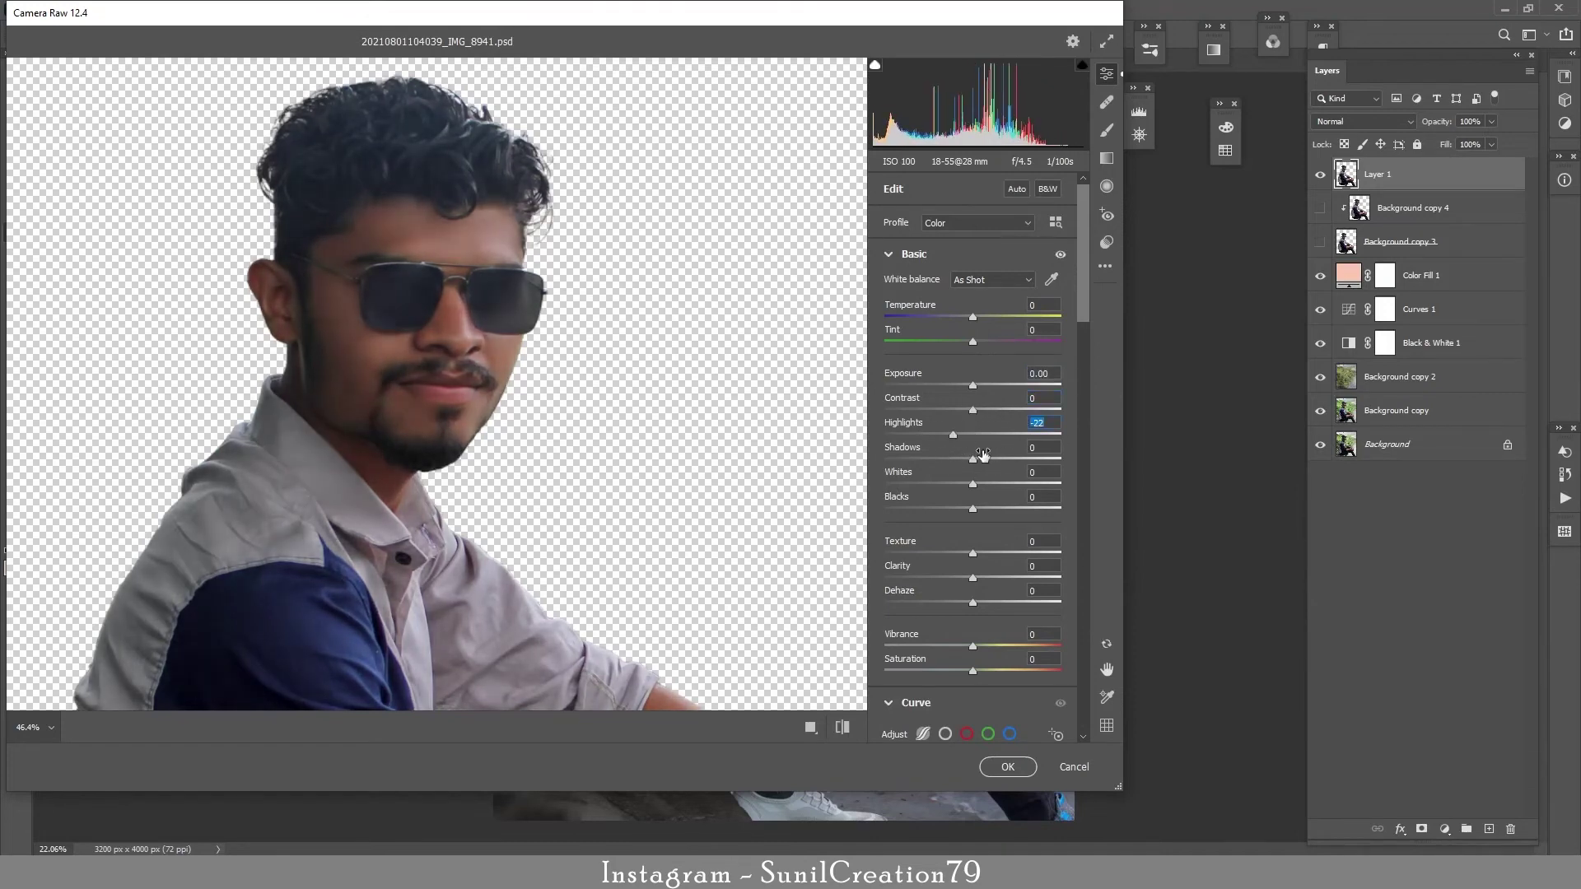
{"action": "key", "text": "ctrl+z"}
{"action": "left_click_drag", "start_coordinate": [973, 510], "coordinate": [951, 484]}
{"action": "key", "text": "ctrl+z"}
{"action": "key", "text": "ctrl+z"}
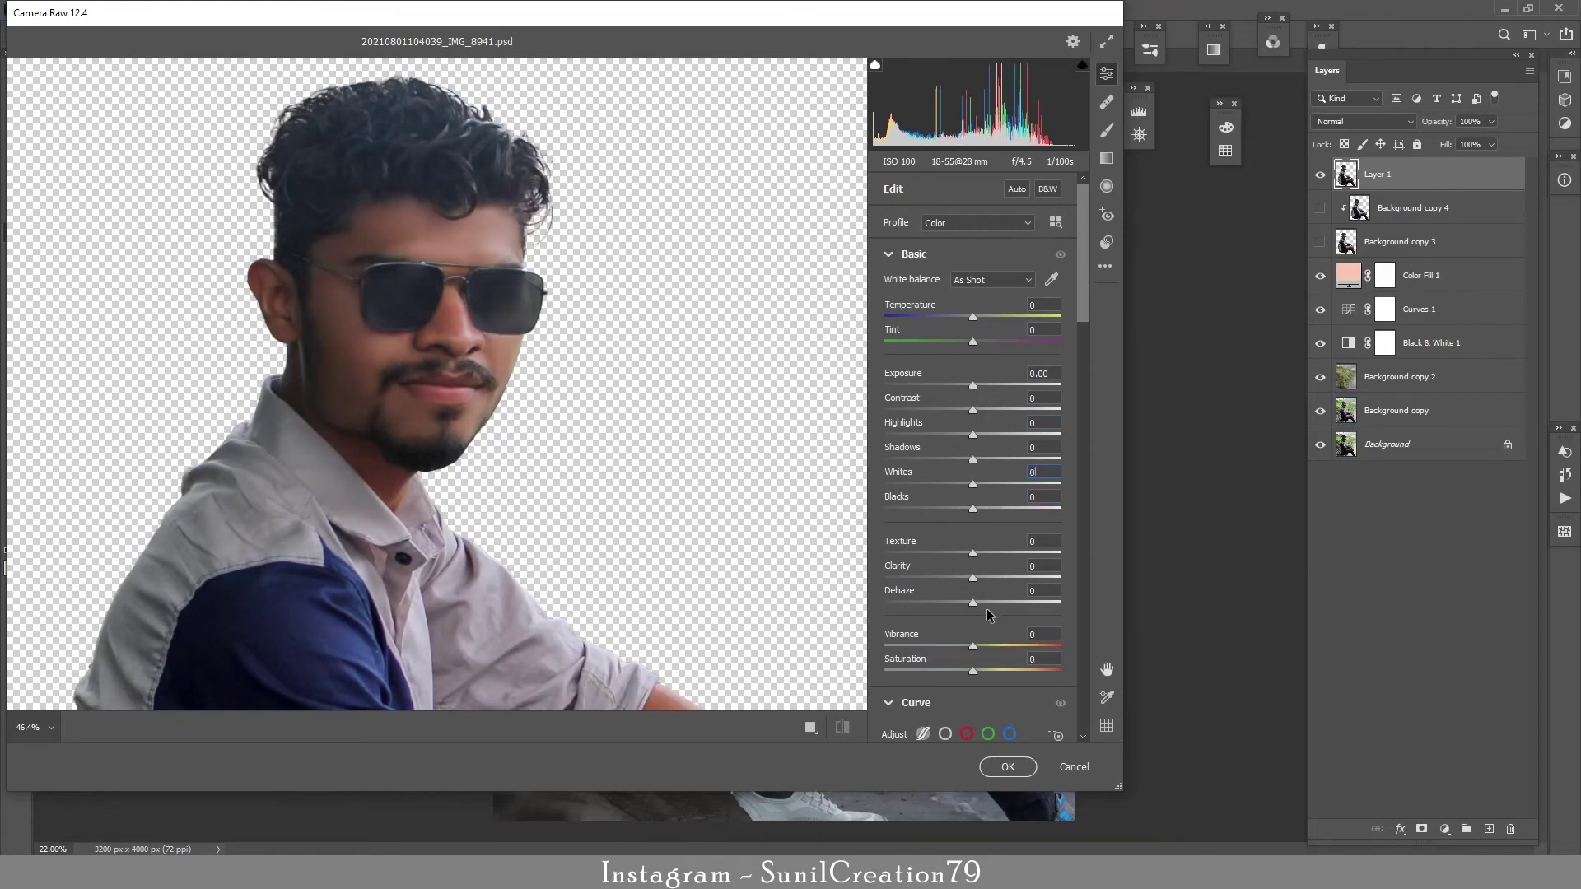
Raise the man's Clarity and Vibrance slightly and set the Oranges luminance to +14 in the Color Mixer
{"action": "left_click_drag", "start_coordinate": [973, 578], "coordinate": [986, 578]}
{"action": "left_click_drag", "start_coordinate": [972, 646], "coordinate": [995, 650]}
{"action": "left_click_drag", "start_coordinate": [1083, 255], "coordinate": [1083, 406]}
{"action": "left_click_drag", "start_coordinate": [973, 376], "coordinate": [977, 377]}
{"action": "left_click_drag", "start_coordinate": [972, 426], "coordinate": [985, 410]}
{"action": "scroll", "coordinate": [1062, 531], "scroll_direction": "down", "scroll_amount": 4}
{"action": "left_click", "coordinate": [995, 341]}
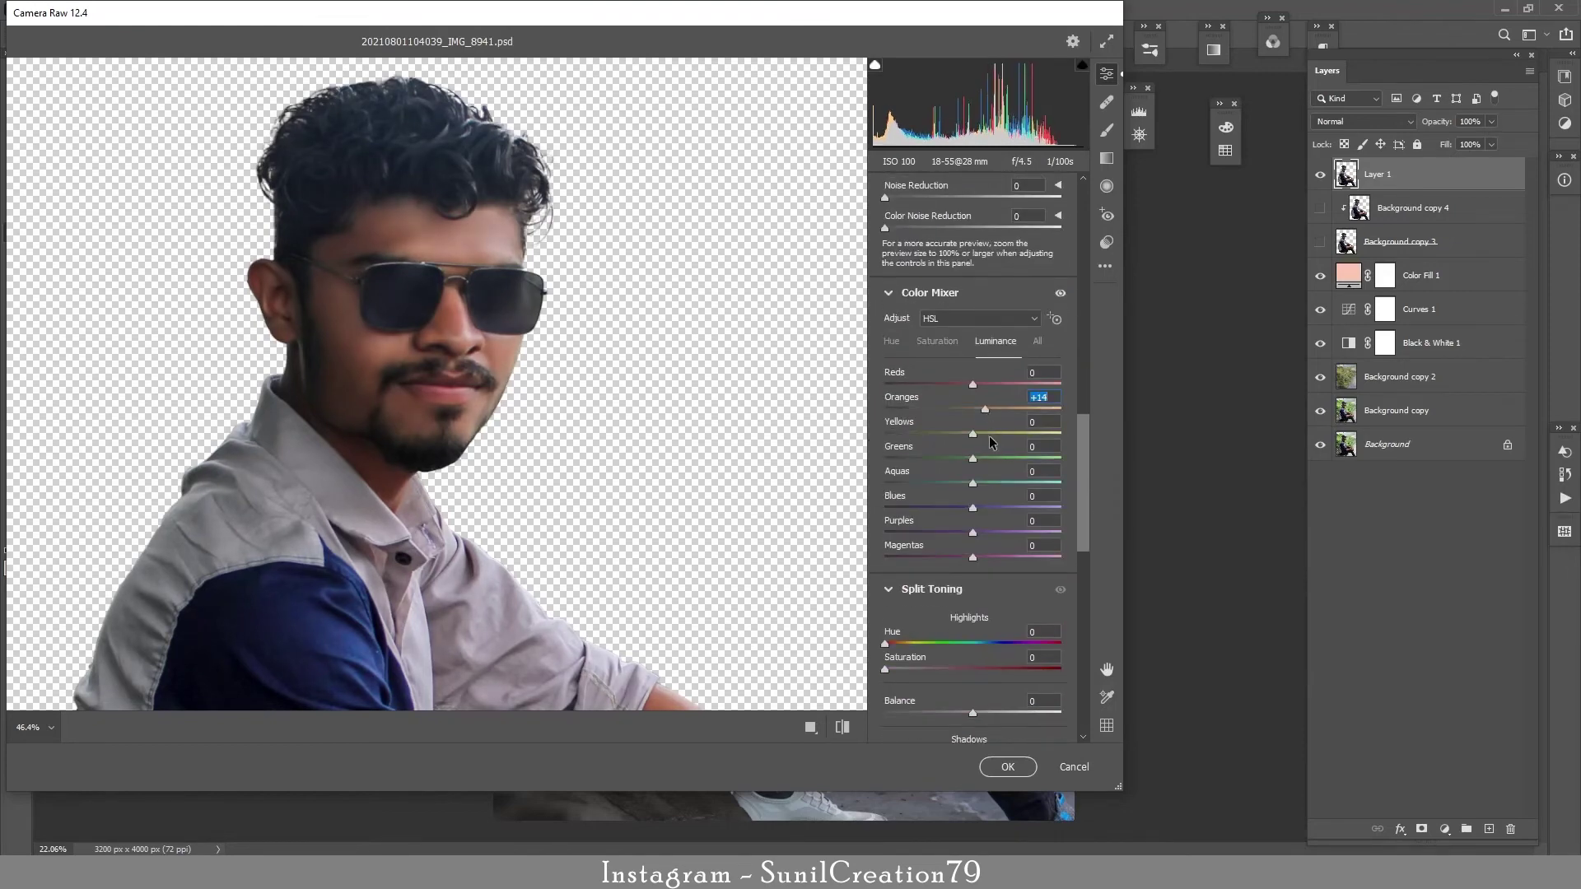
Increase the Blue Primary saturation slightly in Calibration and apply the Camera Raw adjustments
{"action": "left_click", "coordinate": [937, 341]}
{"action": "left_click_drag", "start_coordinate": [1082, 500], "coordinate": [1083, 659]}
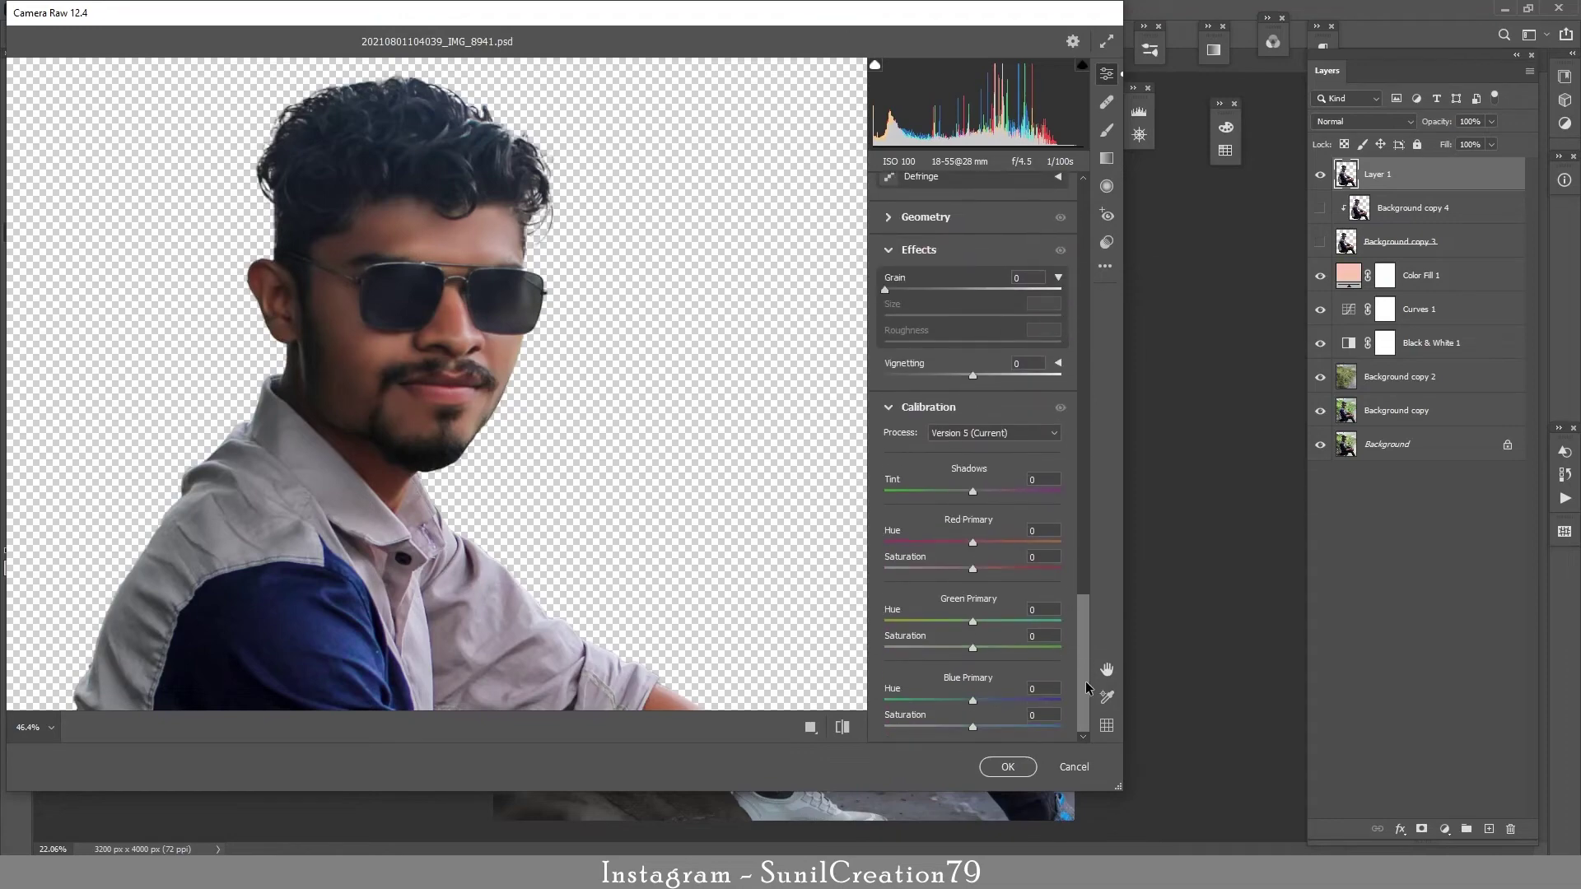
{"action": "left_click_drag", "start_coordinate": [973, 726], "coordinate": [986, 726]}
{"action": "left_click", "coordinate": [998, 762]}
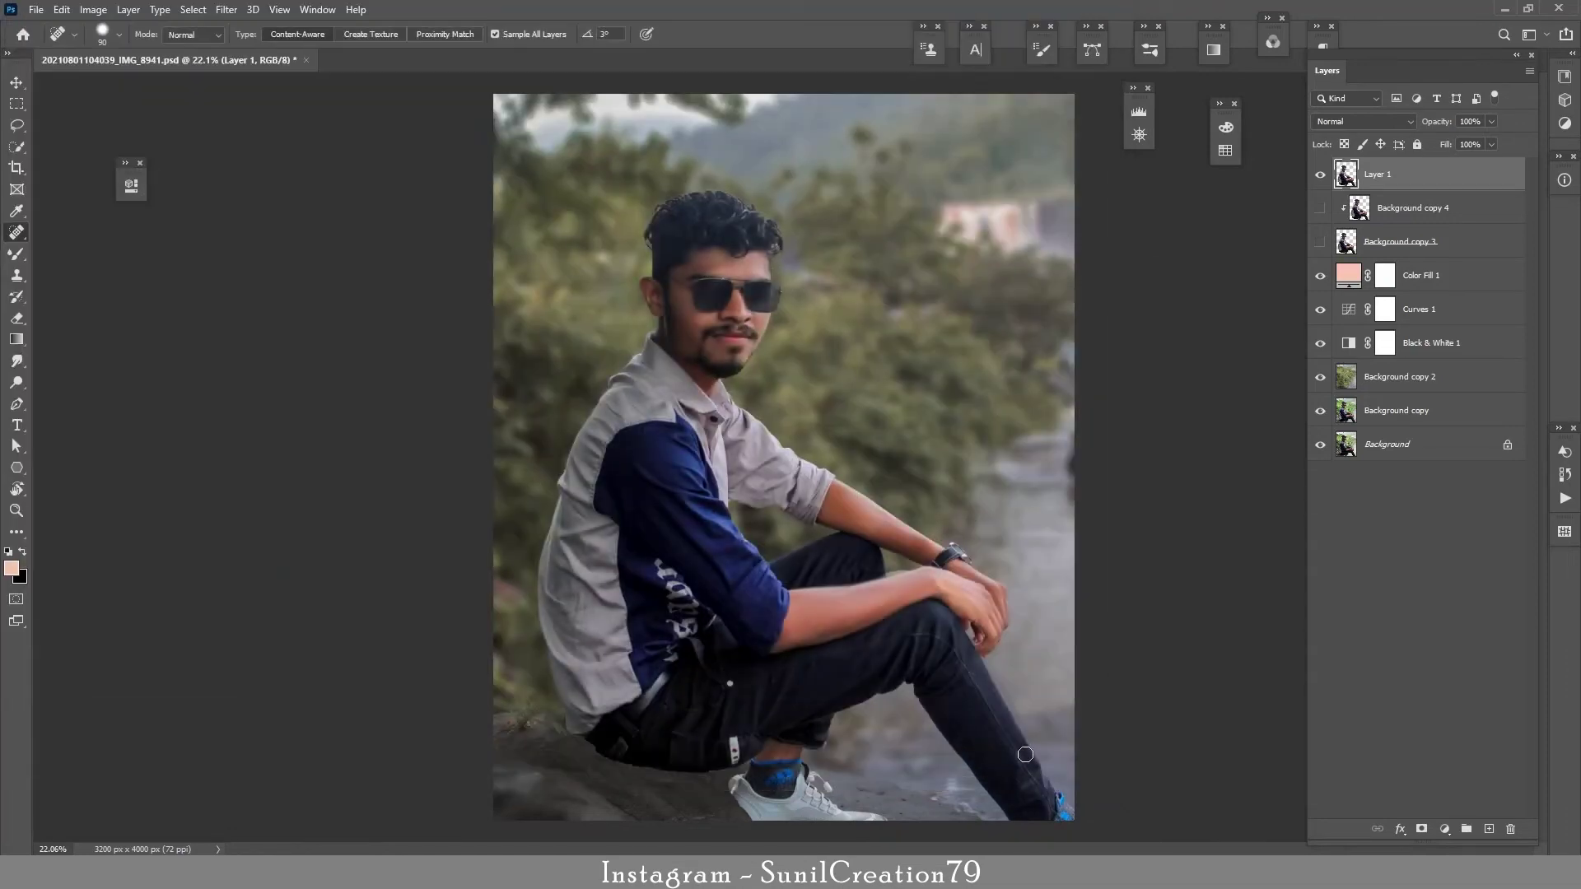
Reshape the man's hair in the Liquify filter with the Forward Warp tool, starting at brush size 250, and apply it
{"action": "left_click", "coordinate": [226, 9]}
{"action": "left_click", "coordinate": [280, 136]}
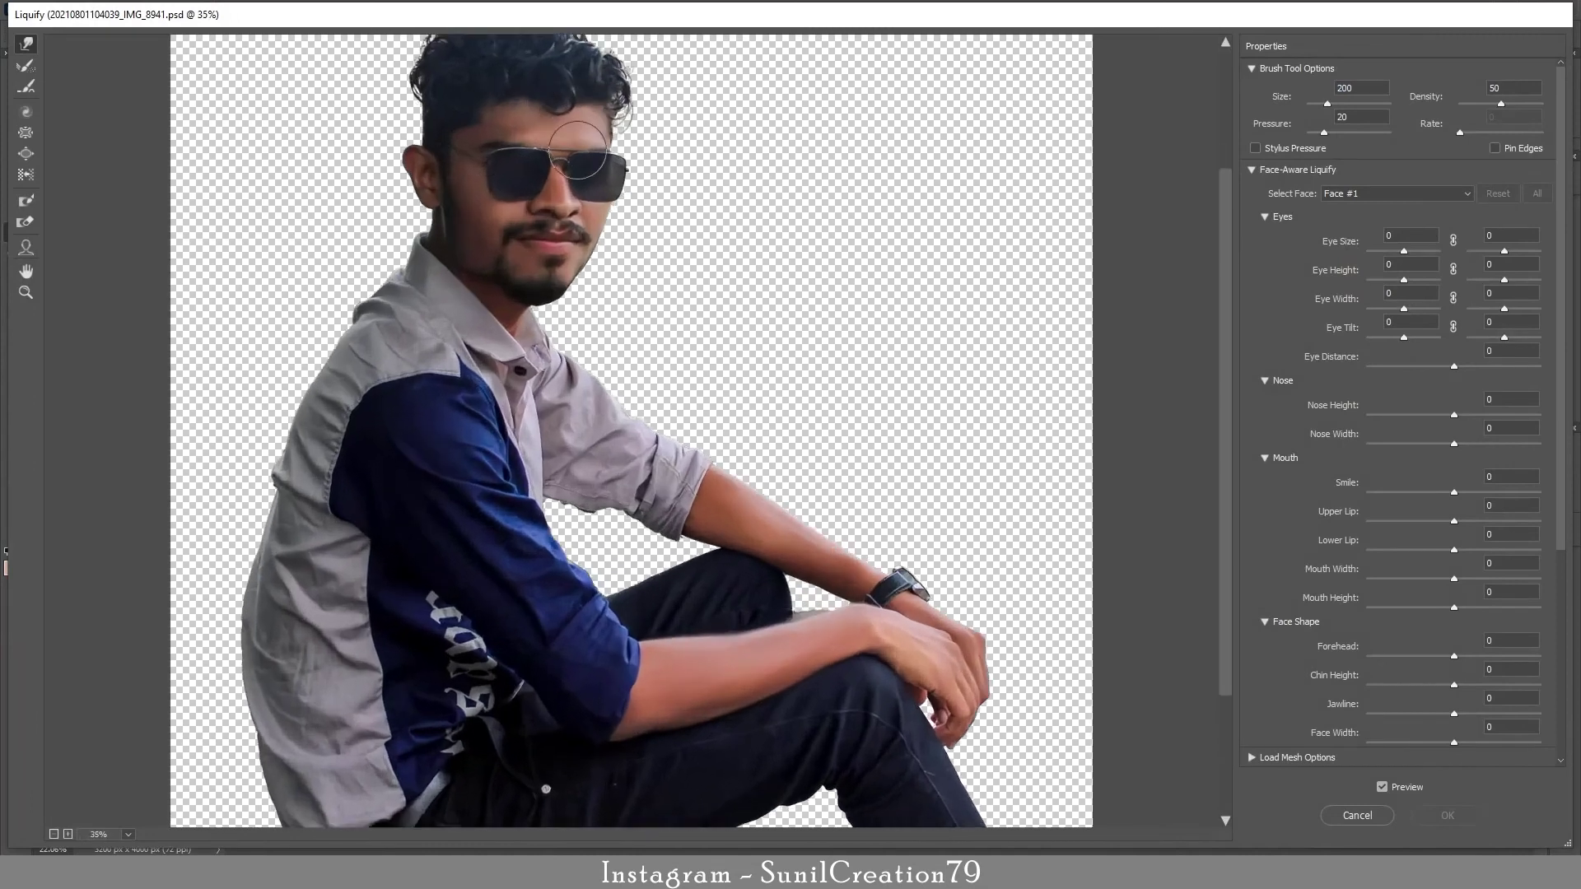
{"action": "scroll", "coordinate": [577, 150], "scroll_direction": "up", "scroll_amount": 2}
{"action": "left_click_drag", "start_coordinate": [577, 150], "coordinate": [570, 457]}
{"action": "scroll", "coordinate": [568, 412], "scroll_direction": "up", "scroll_amount": 3}
{"action": "key", "text": "]"}
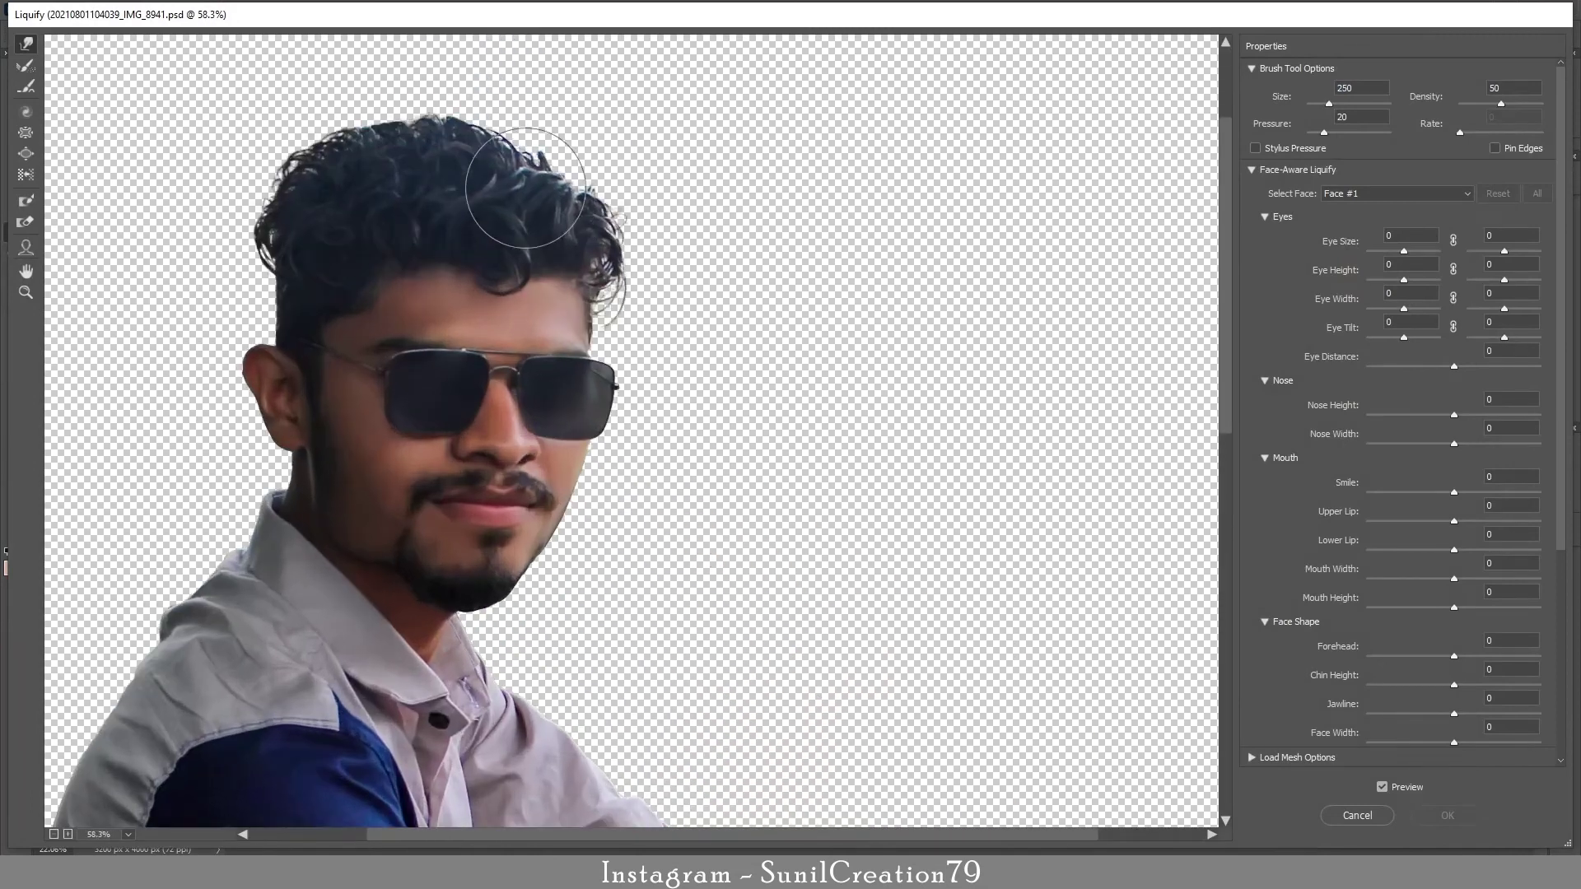
{"action": "mouse_move", "coordinate": [551, 217]}
{"action": "left_mouse_down"}
{"action": "mouse_move", "coordinate": [564, 195]}
{"action": "mouse_move", "coordinate": [524, 154]}
{"action": "mouse_move", "coordinate": [550, 214]}
{"action": "mouse_move", "coordinate": [554, 184]}
{"action": "mouse_move", "coordinate": [494, 160]}
{"action": "mouse_move", "coordinate": [560, 214]}
{"action": "mouse_move", "coordinate": [519, 238]}
{"action": "mouse_move", "coordinate": [576, 144]}
{"action": "mouse_move", "coordinate": [527, 181]}
{"action": "mouse_move", "coordinate": [578, 244]}
{"action": "mouse_move", "coordinate": [494, 254]}
{"action": "mouse_move", "coordinate": [563, 222]}
{"action": "mouse_move", "coordinate": [527, 210]}
{"action": "mouse_move", "coordinate": [554, 218]}
{"action": "left_mouse_up"}
{"action": "key", "text": "["}
{"action": "key", "text": "["}
{"action": "left_click", "coordinate": [1447, 815]}
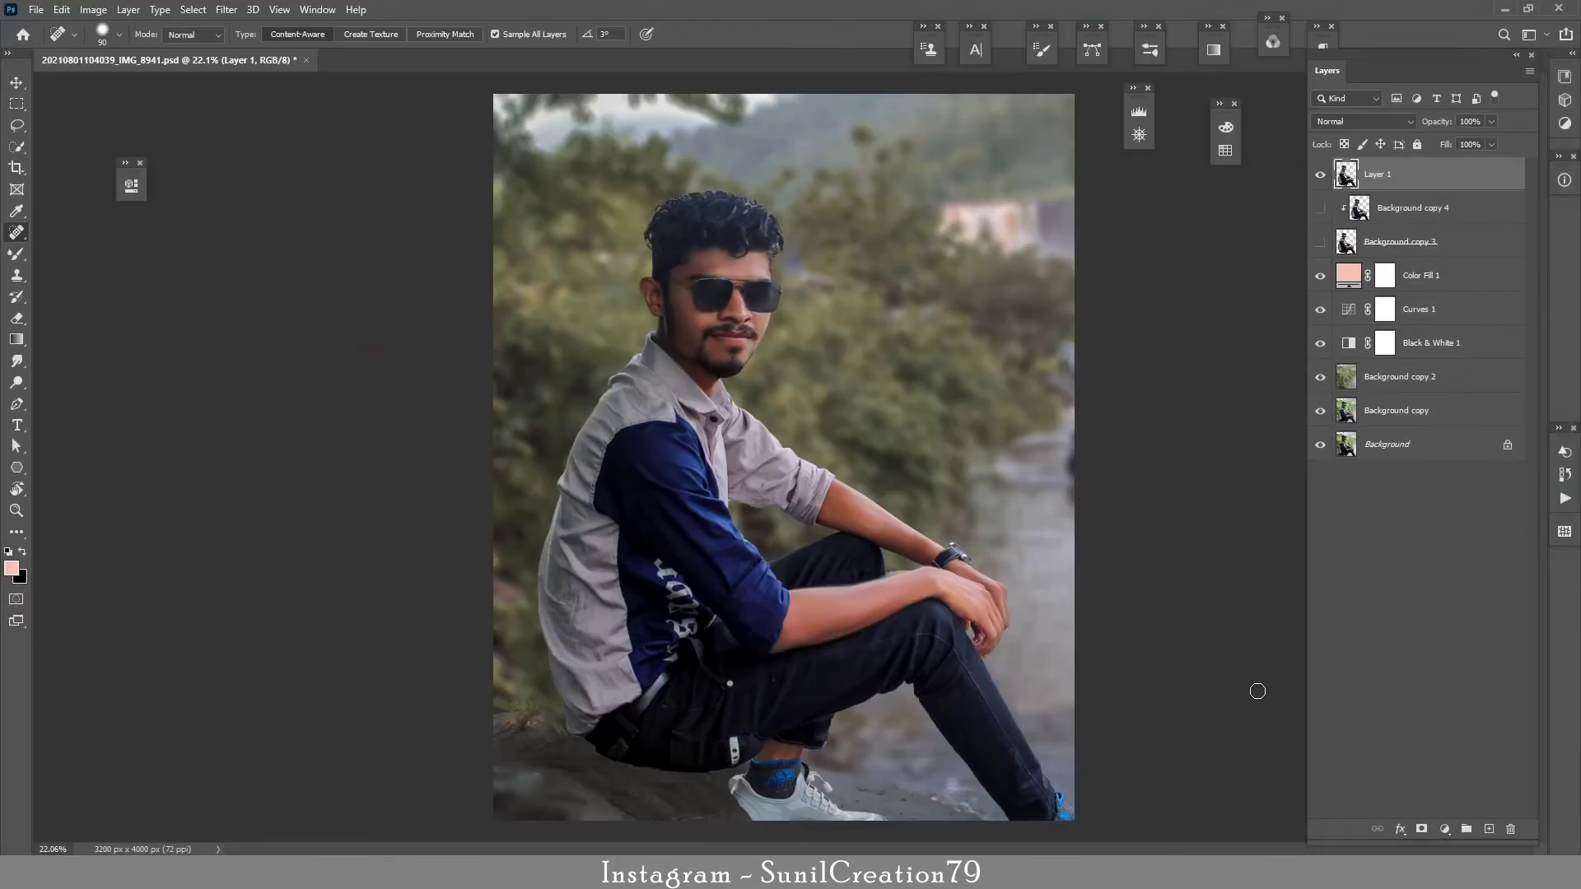
Smudge the curls above the man's visible ear with a size 45 brush at 80% strength, undoing the last strokes
{"action": "scroll", "coordinate": [733, 214], "scroll_direction": "up", "scroll_amount": 5}
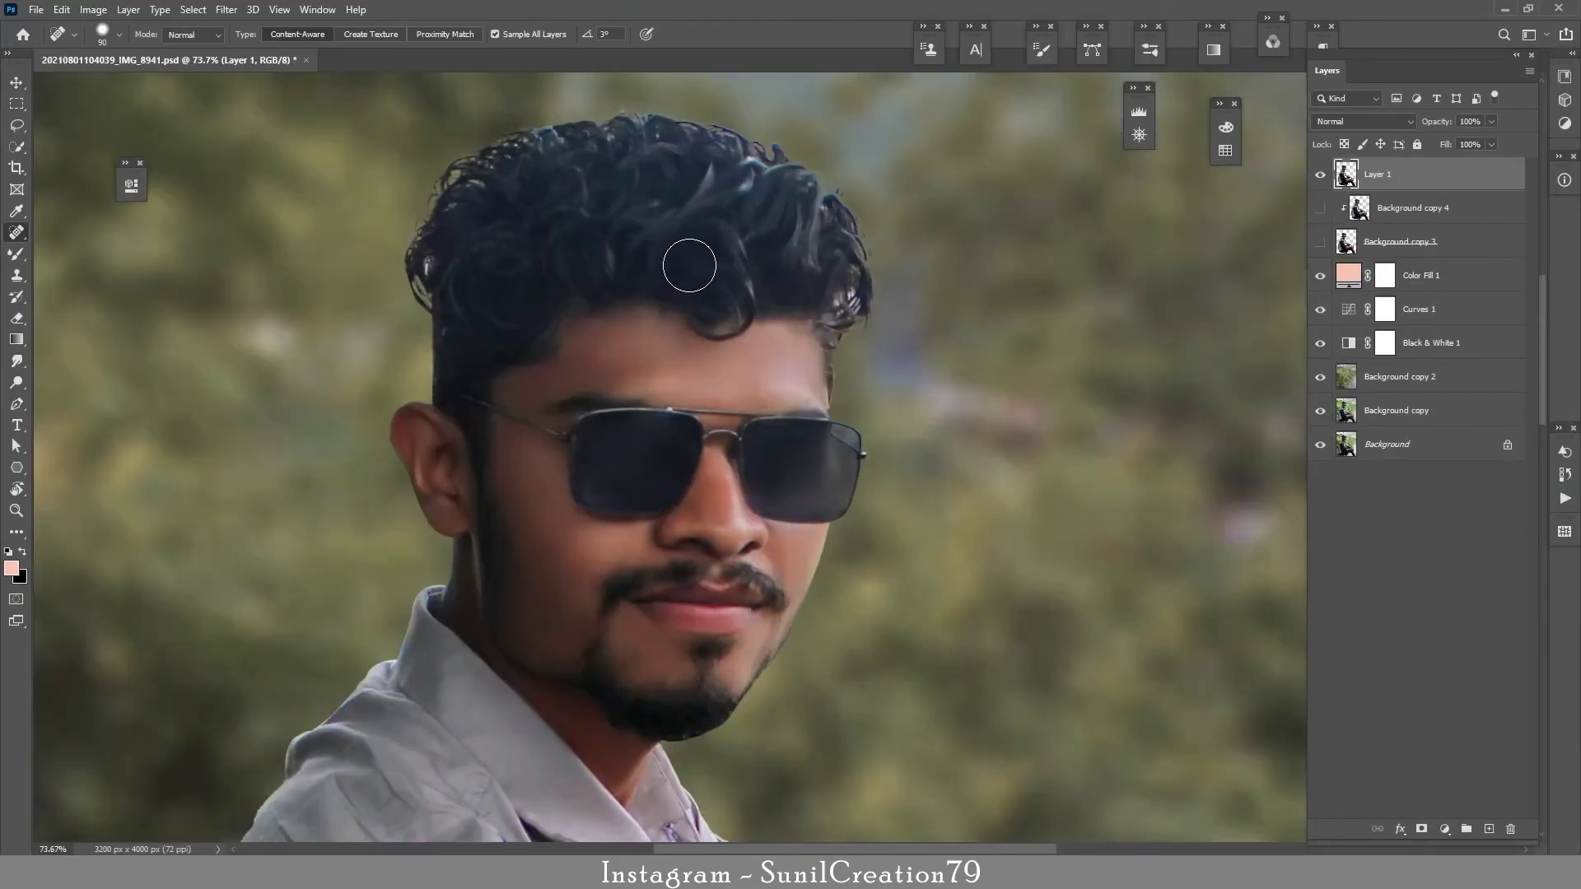
{"action": "left_click", "coordinate": [17, 360]}
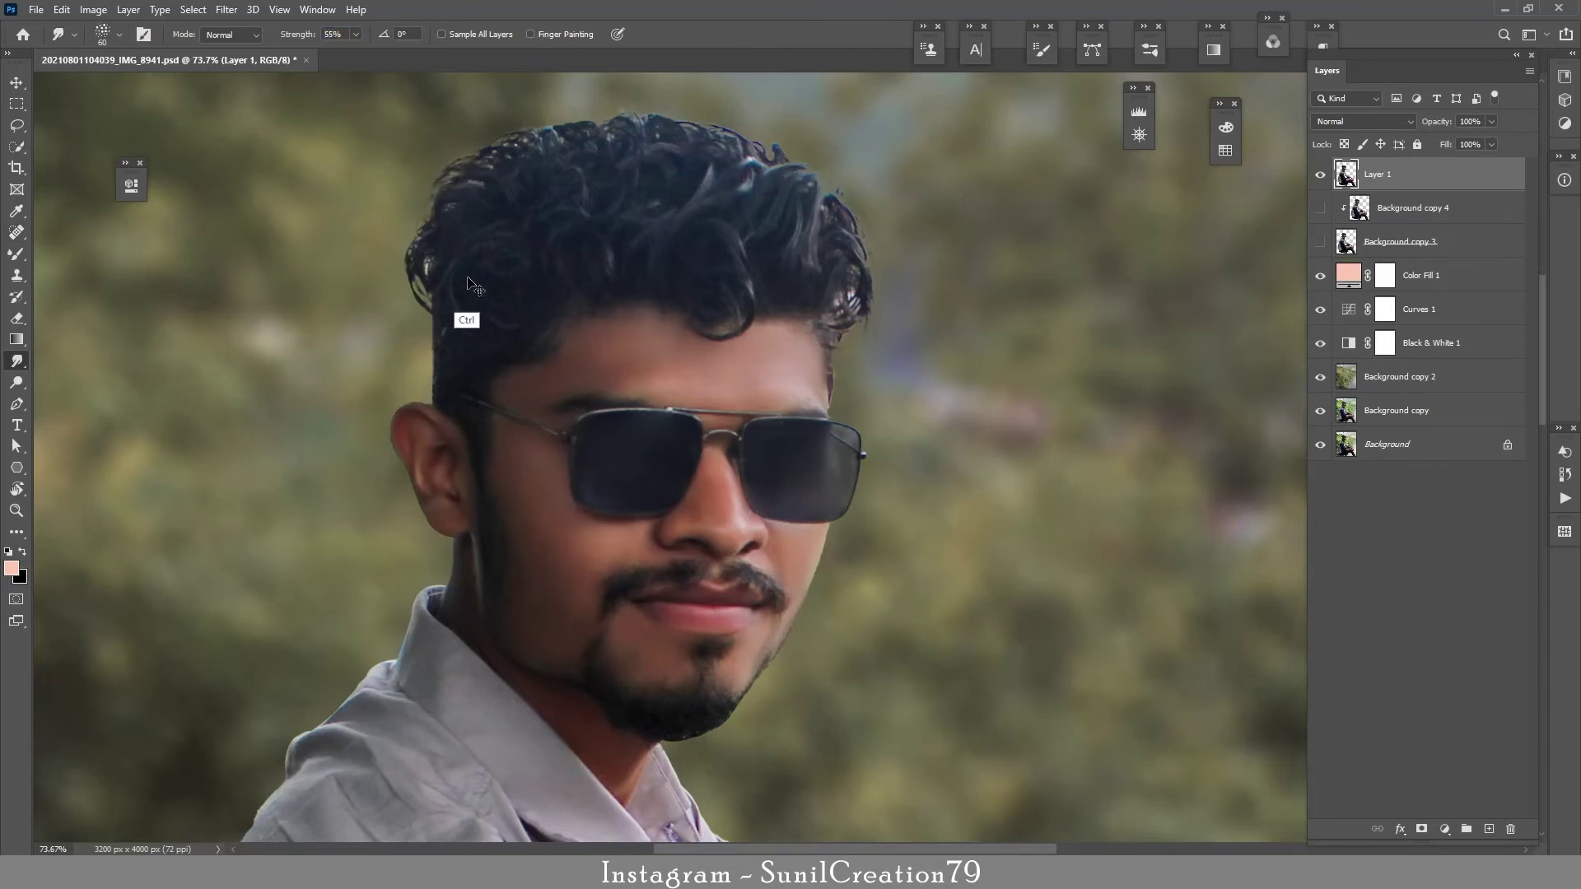
{"action": "type", "text": "80"}
{"action": "key", "text": "Return"}
{"action": "key", "text": "bracketleft"}
{"action": "key", "text": "bracketleft"}
{"action": "mouse_move", "coordinate": [456, 185]}
{"action": "left_mouse_down"}
{"action": "mouse_move", "coordinate": [406, 262]}
{"action": "mouse_move", "coordinate": [421, 281]}
{"action": "mouse_move", "coordinate": [427, 251]}
{"action": "mouse_move", "coordinate": [440, 331]}
{"action": "left_mouse_up"}
{"action": "key", "text": "ctrl+z"}
{"action": "key", "text": "ctrl+z"}
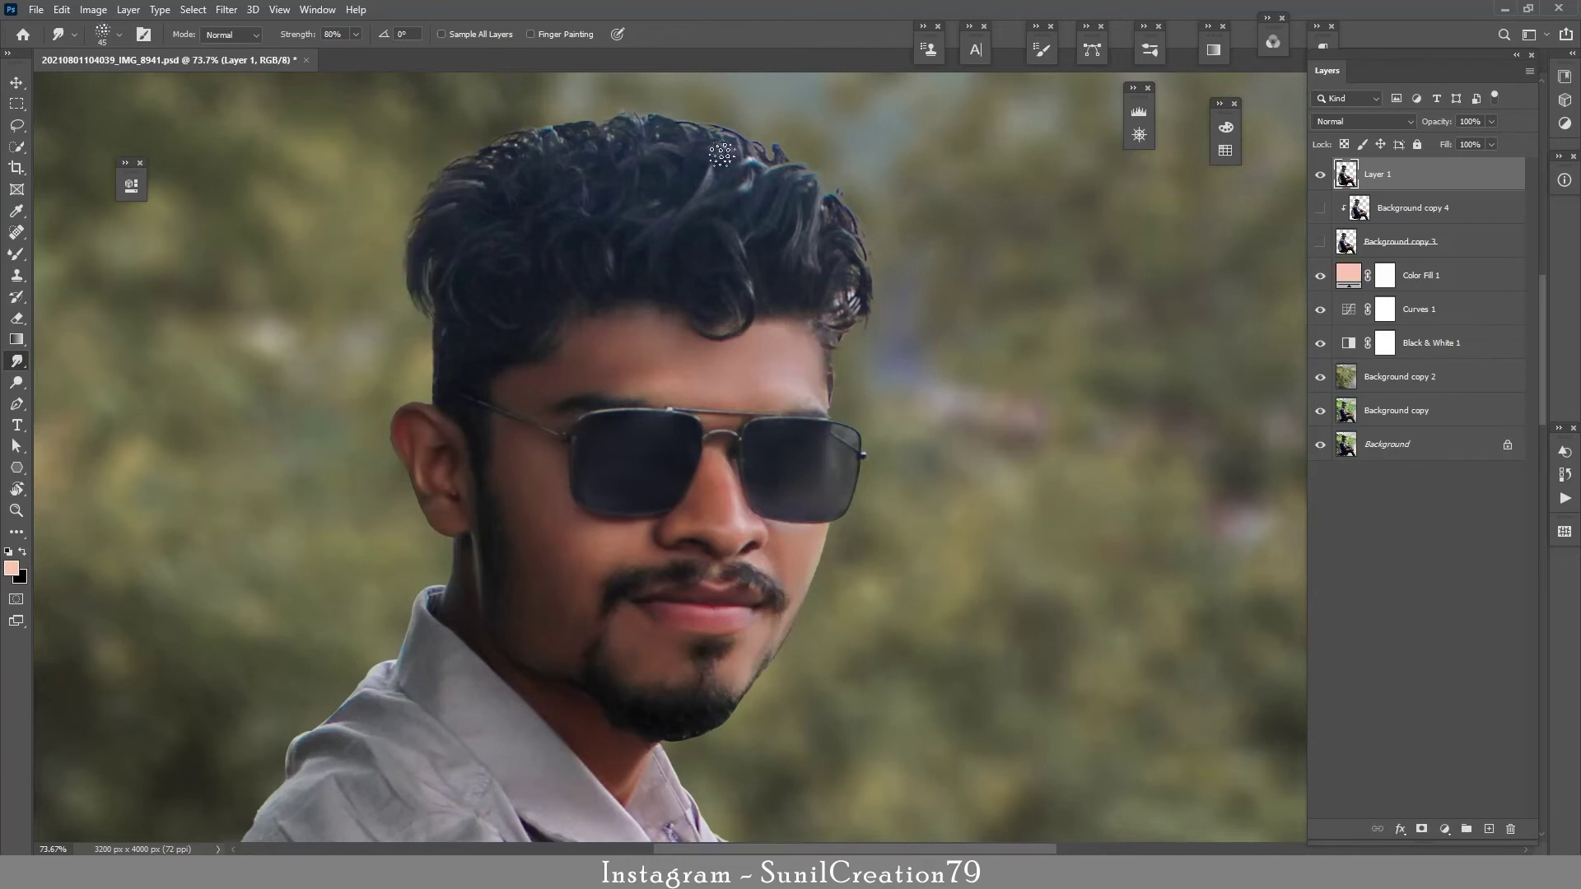
Smudge the curls along the crown and the far side of the hair at 35% strength
{"action": "left_click_drag", "start_coordinate": [340, 38], "coordinate": [289, 66]}
{"action": "type", "text": "35"}
{"action": "key", "text": "Return"}
{"action": "left_click_drag", "start_coordinate": [639, 125], "coordinate": [486, 150]}
{"action": "mouse_move", "coordinate": [736, 152]}
{"action": "left_mouse_down"}
{"action": "mouse_move", "coordinate": [781, 196]}
{"action": "mouse_move", "coordinate": [828, 196]}
{"action": "left_mouse_up"}
{"action": "left_click_drag", "start_coordinate": [841, 306], "coordinate": [864, 294]}
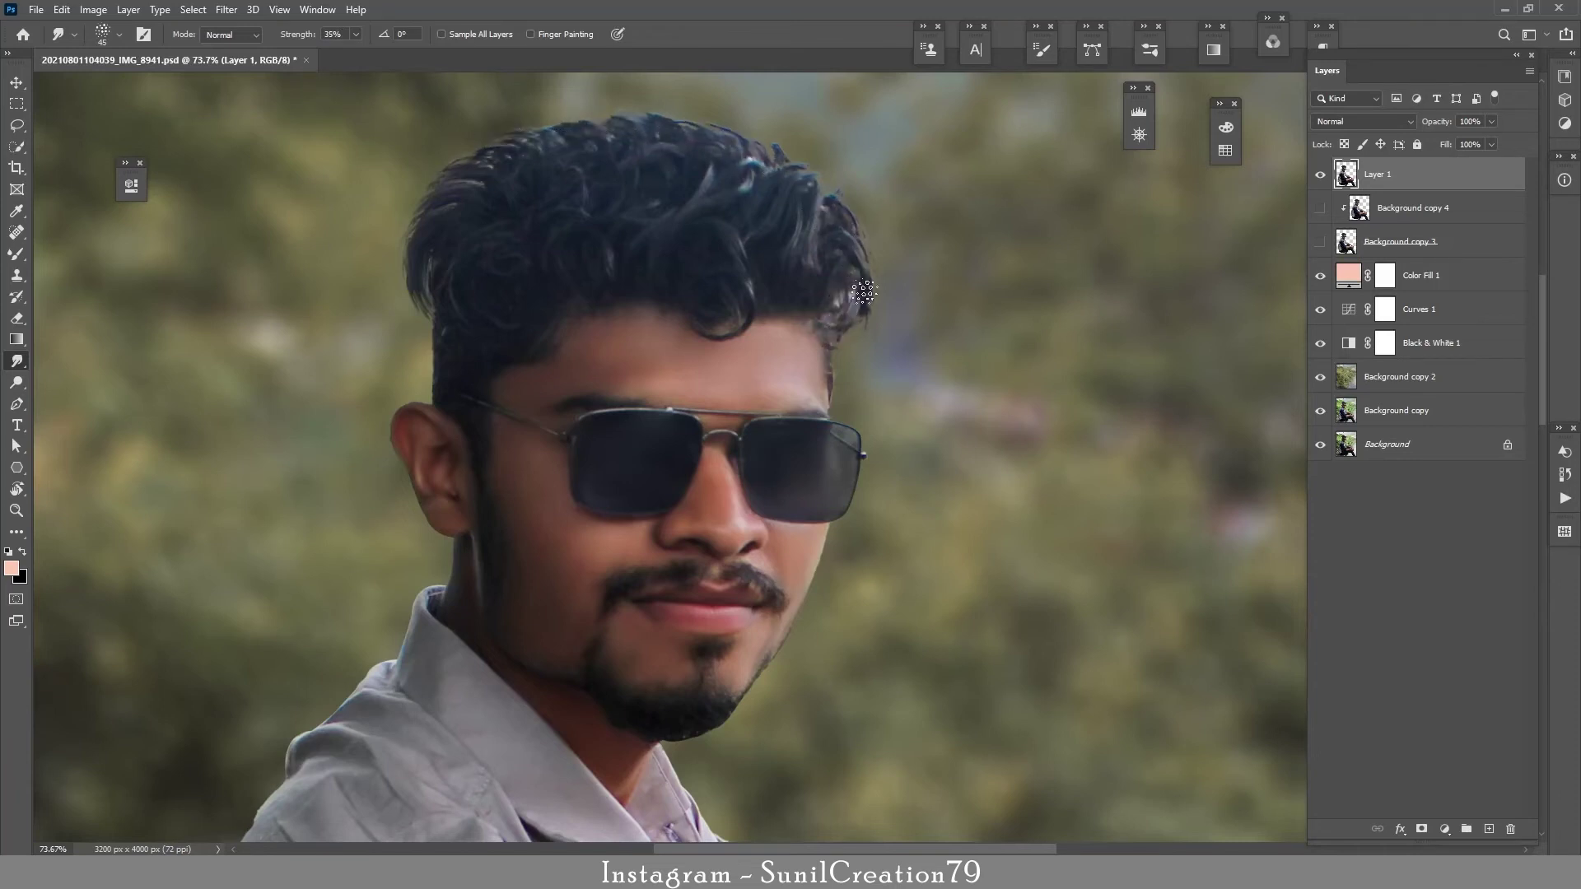
{"action": "key", "text": "ctrl"}
{"action": "key", "text": "z"}
Add a new layer above the merged man and clip it to him
{"action": "mouse_move", "coordinate": [880, 478]}
{"action": "left_mouse_down"}
{"action": "mouse_move", "coordinate": [799, 532]}
{"action": "mouse_move", "coordinate": [953, 533]}
{"action": "mouse_move", "coordinate": [863, 576]}
{"action": "left_mouse_up"}
{"action": "key", "text": "ctrl+shift+alt+n"}
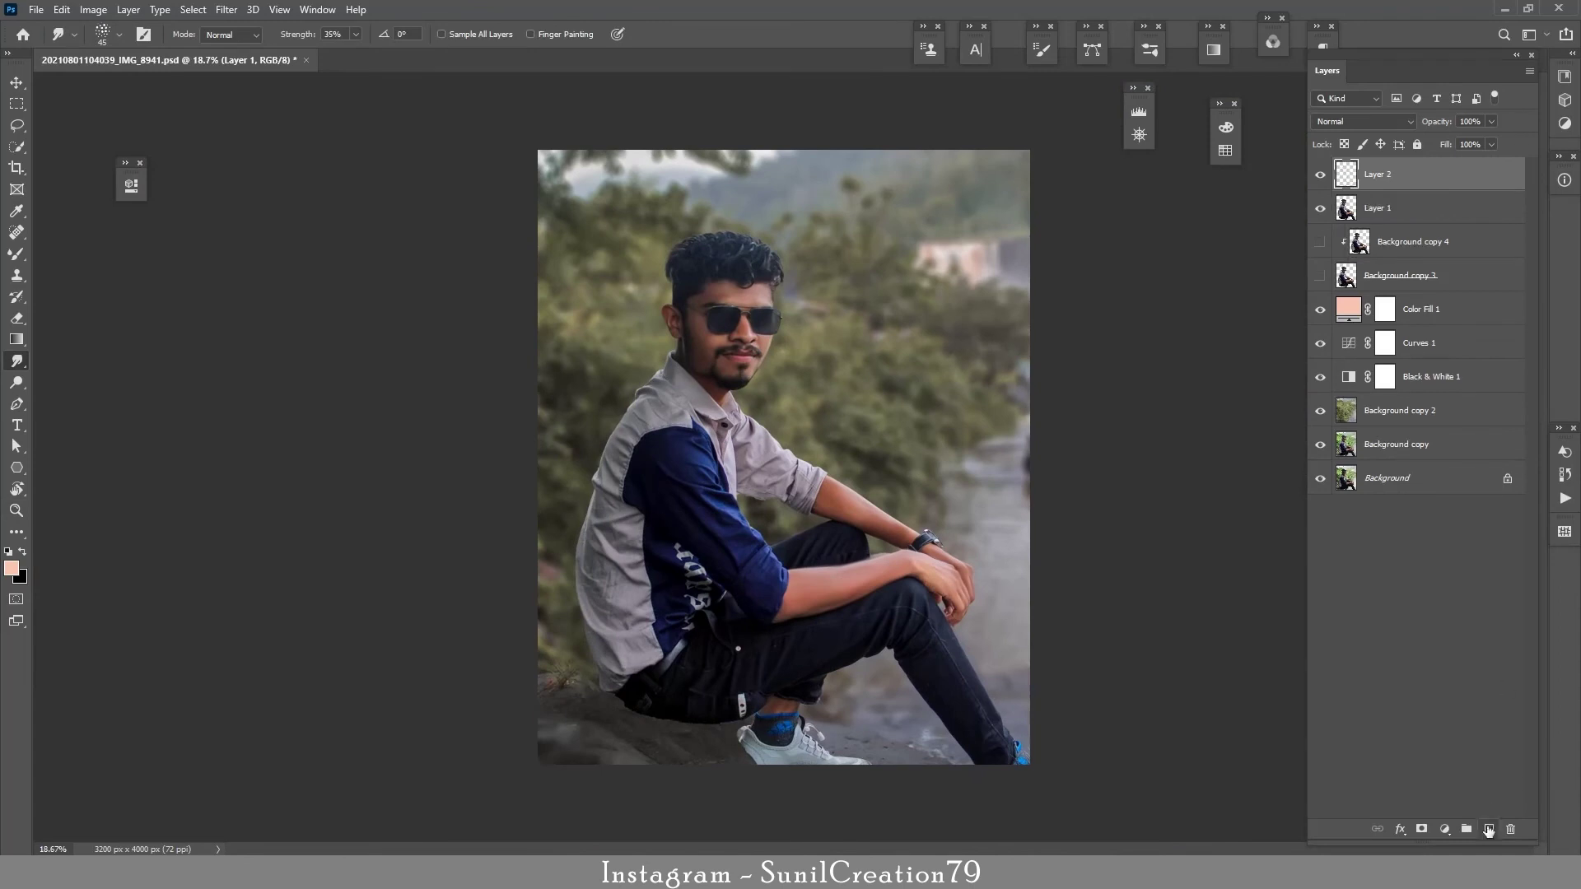
{"action": "key", "text": "ctrl+alt+g"}
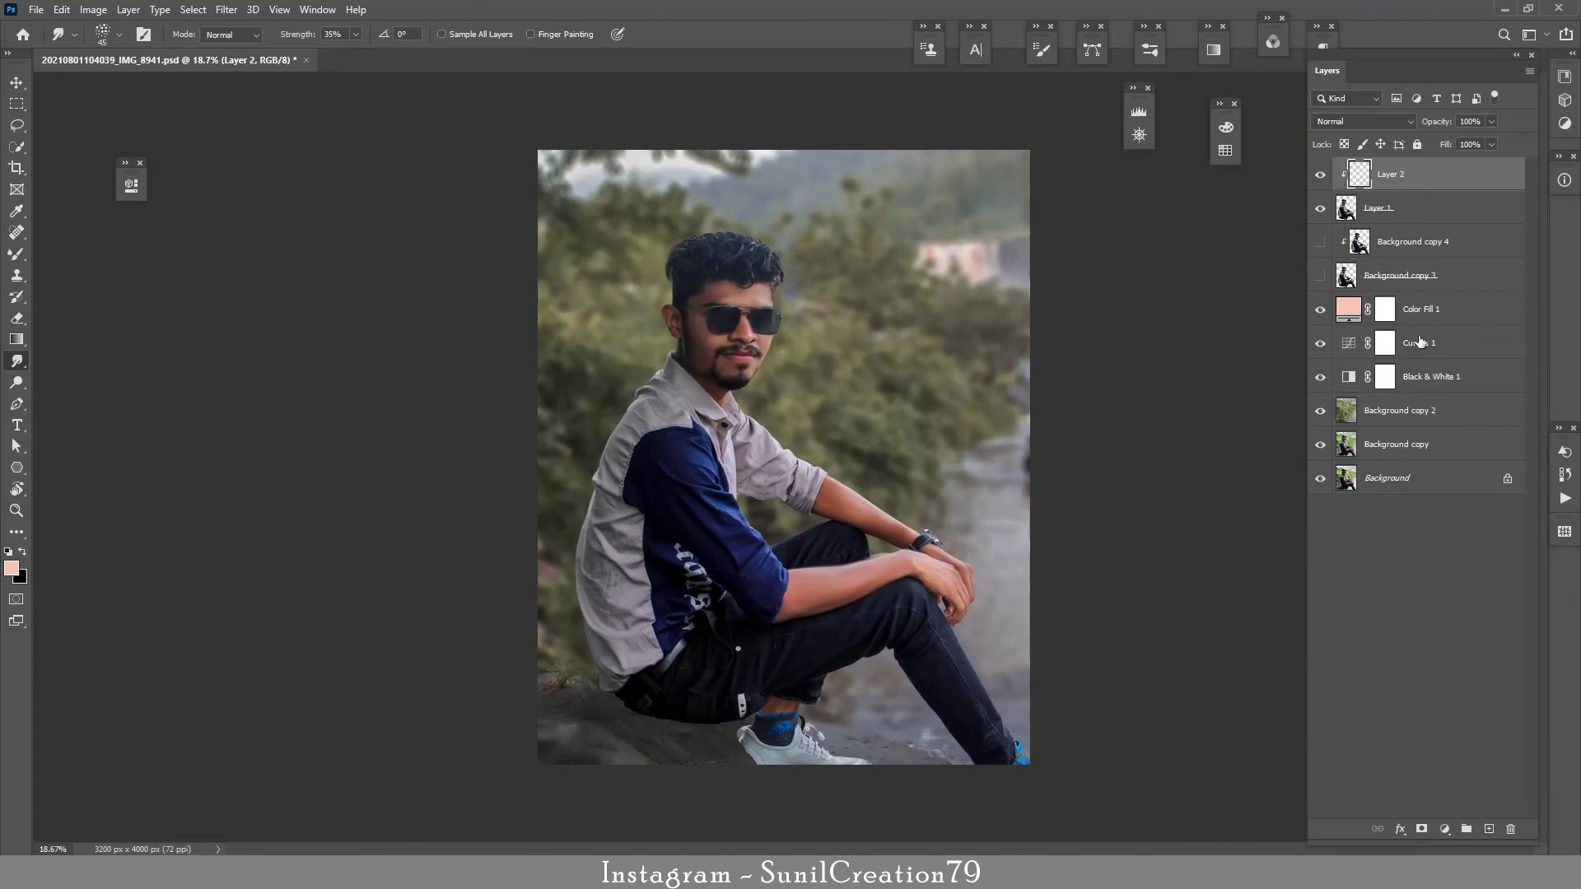
Change the Color Fill 1 tint to a reddish brown and set its opacity to 15%
{"action": "double_click", "coordinate": [1349, 309]}
{"action": "mouse_move", "coordinate": [214, 287]}
{"action": "left_mouse_down"}
{"action": "mouse_move", "coordinate": [214, 327]}
{"action": "mouse_move", "coordinate": [214, 300]}
{"action": "mouse_move", "coordinate": [294, 305]}
{"action": "mouse_move", "coordinate": [274, 311]}
{"action": "left_mouse_up"}
{"action": "left_click", "coordinate": [525, 231]}
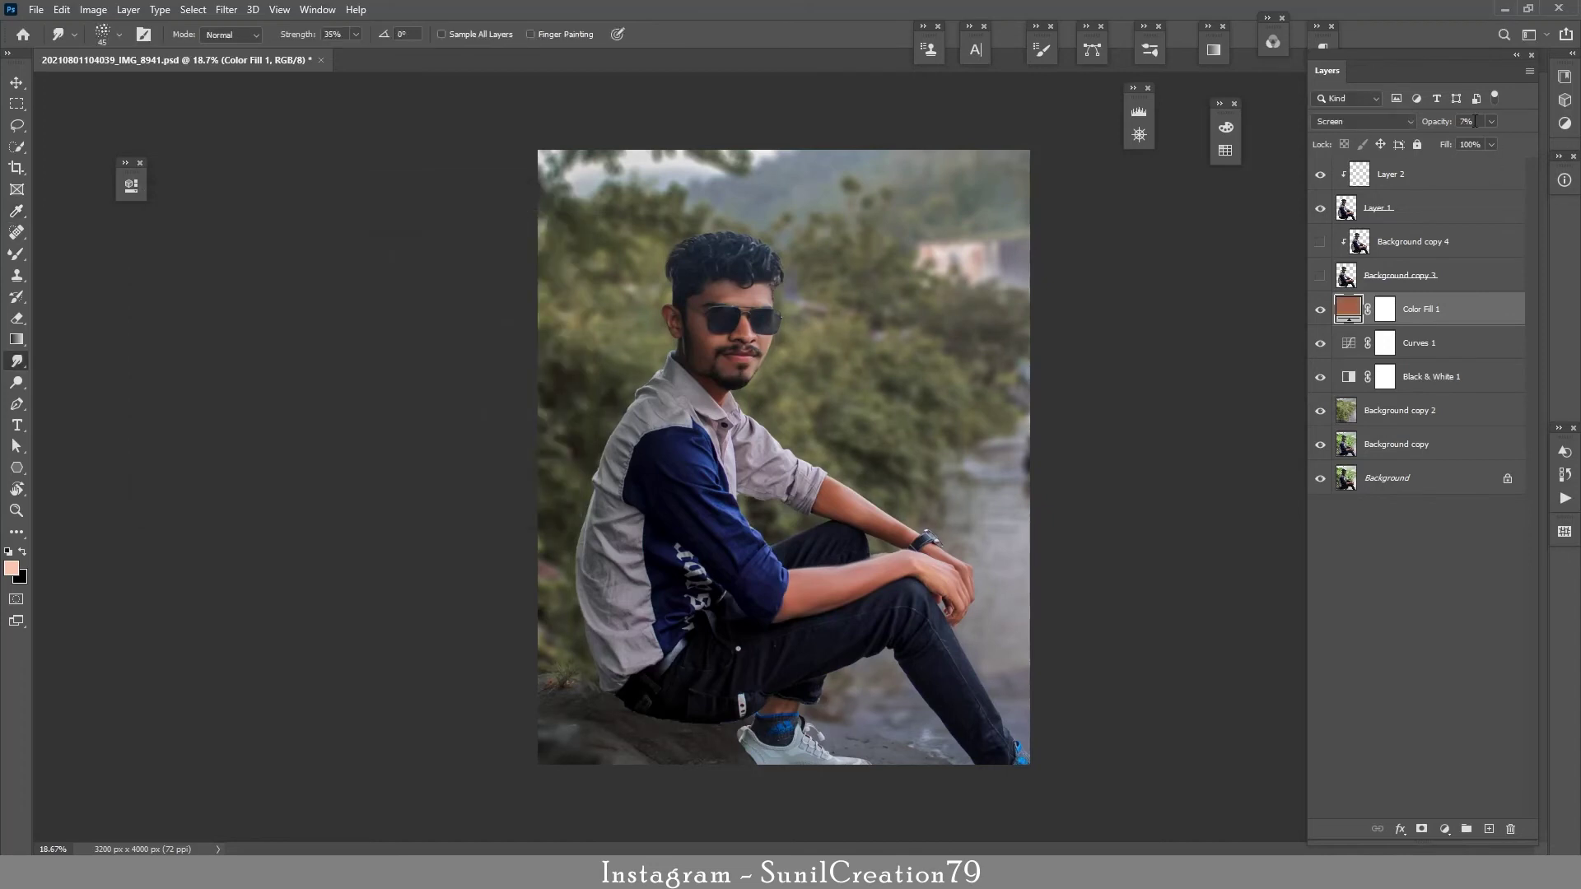
{"action": "left_click_drag", "start_coordinate": [1436, 122], "coordinate": [1443, 122]}
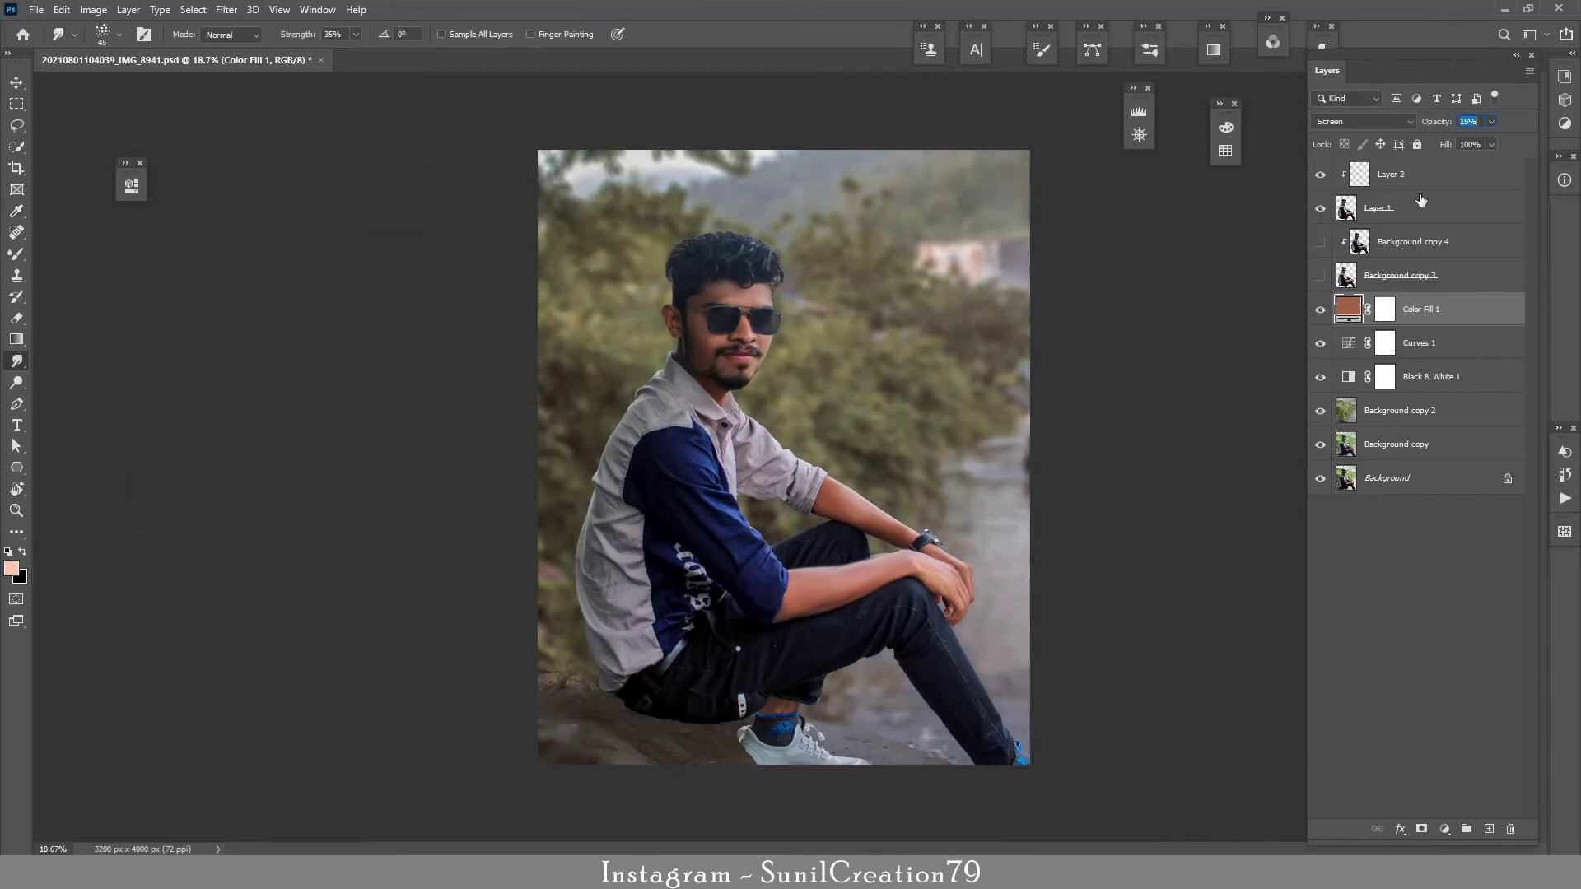
Fill clipped Layer 2 with neutral gray in Overlay mode and activate the Dodge tool at 10% exposure
{"action": "left_click", "coordinate": [1396, 175]}
{"action": "key", "text": "shift+F5"}
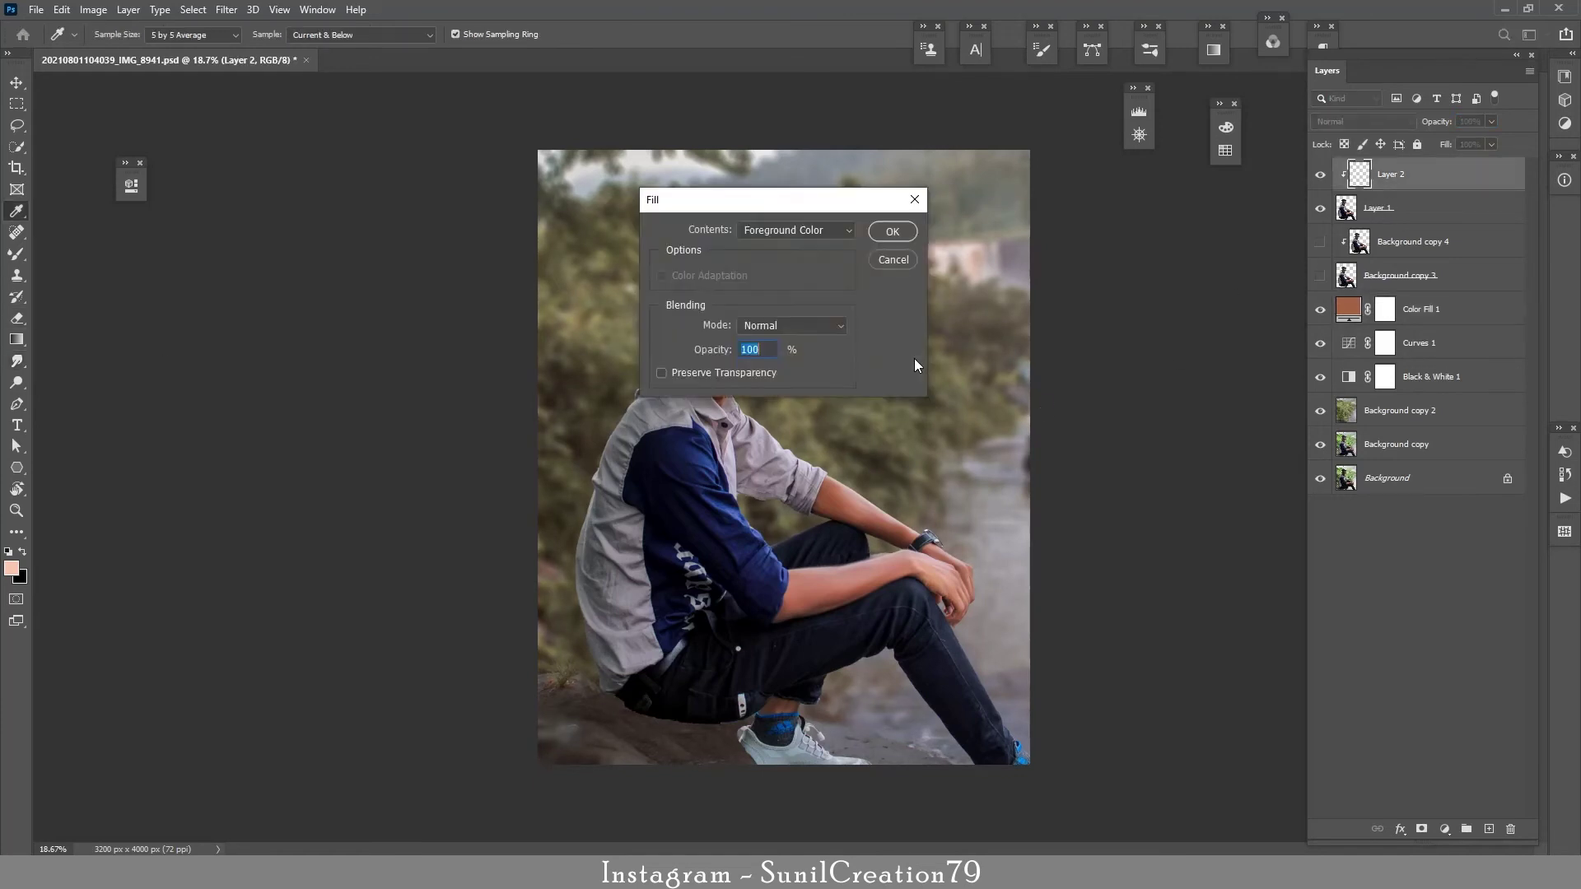
{"action": "left_click", "coordinate": [807, 231]}
{"action": "left_click", "coordinate": [782, 354]}
{"action": "left_click", "coordinate": [893, 231]}
{"action": "left_click", "coordinate": [1377, 123]}
{"action": "left_click", "coordinate": [1323, 326]}
{"action": "key", "text": "o"}
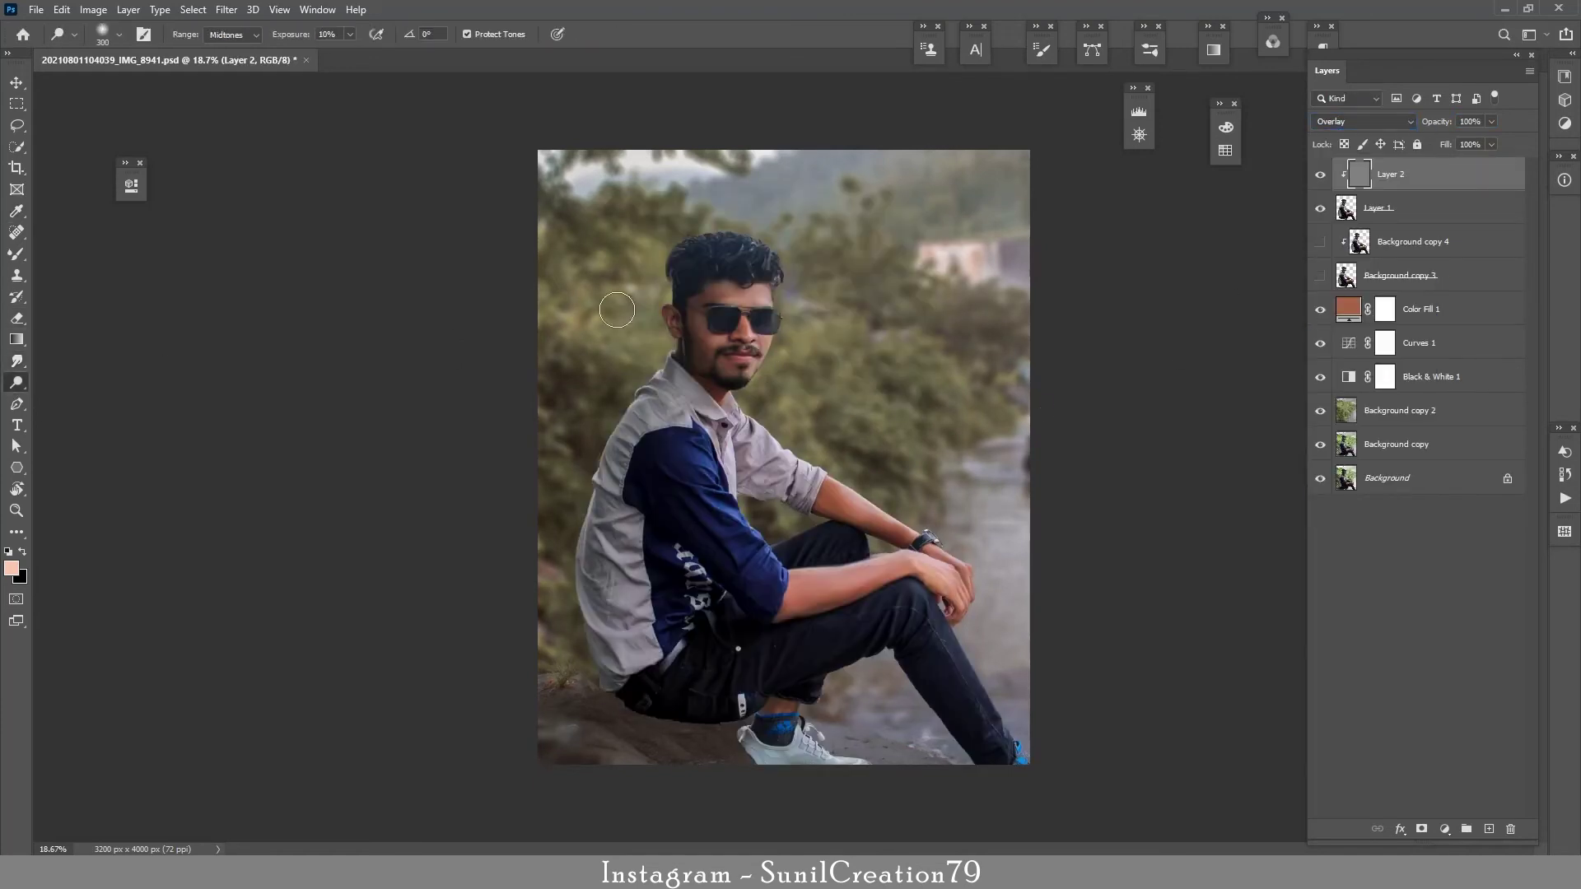
{"action": "scroll", "coordinate": [728, 346], "scroll_direction": "up", "scroll_amount": 2}
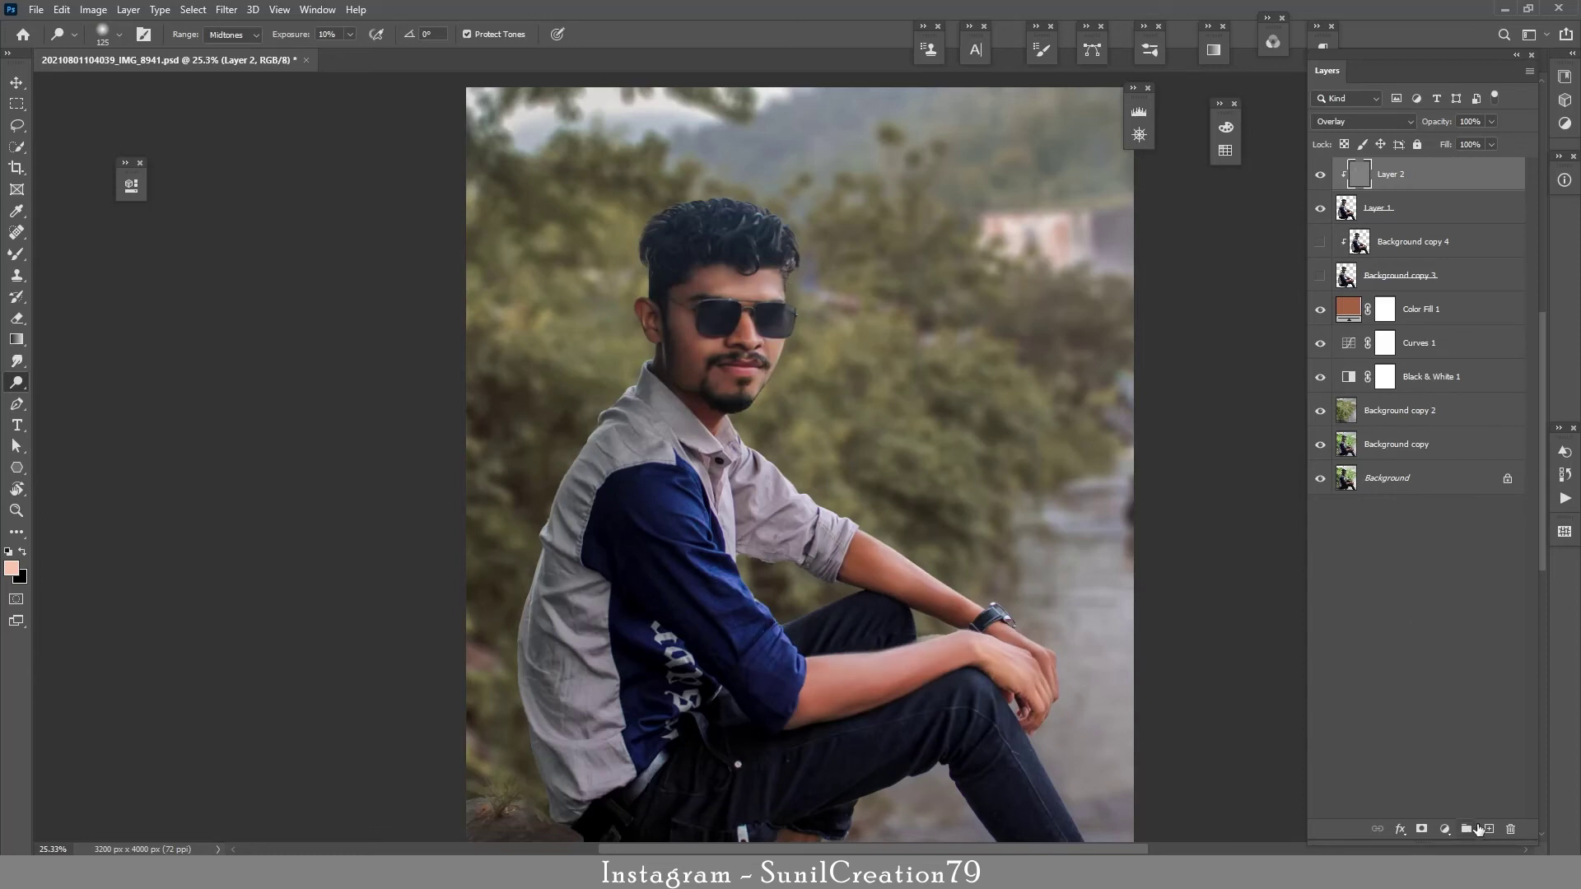
Add another clipped layer above Layer 2, fill it with neutral gray and set its blend mode to Overlay
{"action": "left_click", "coordinate": [1488, 829]}
{"action": "key", "text": "ctrl+alt+g"}
{"action": "key", "text": "shift+F5"}
{"action": "key", "text": "Return"}
{"action": "left_click", "coordinate": [1364, 122]}
{"action": "left_click", "coordinate": [1350, 318]}
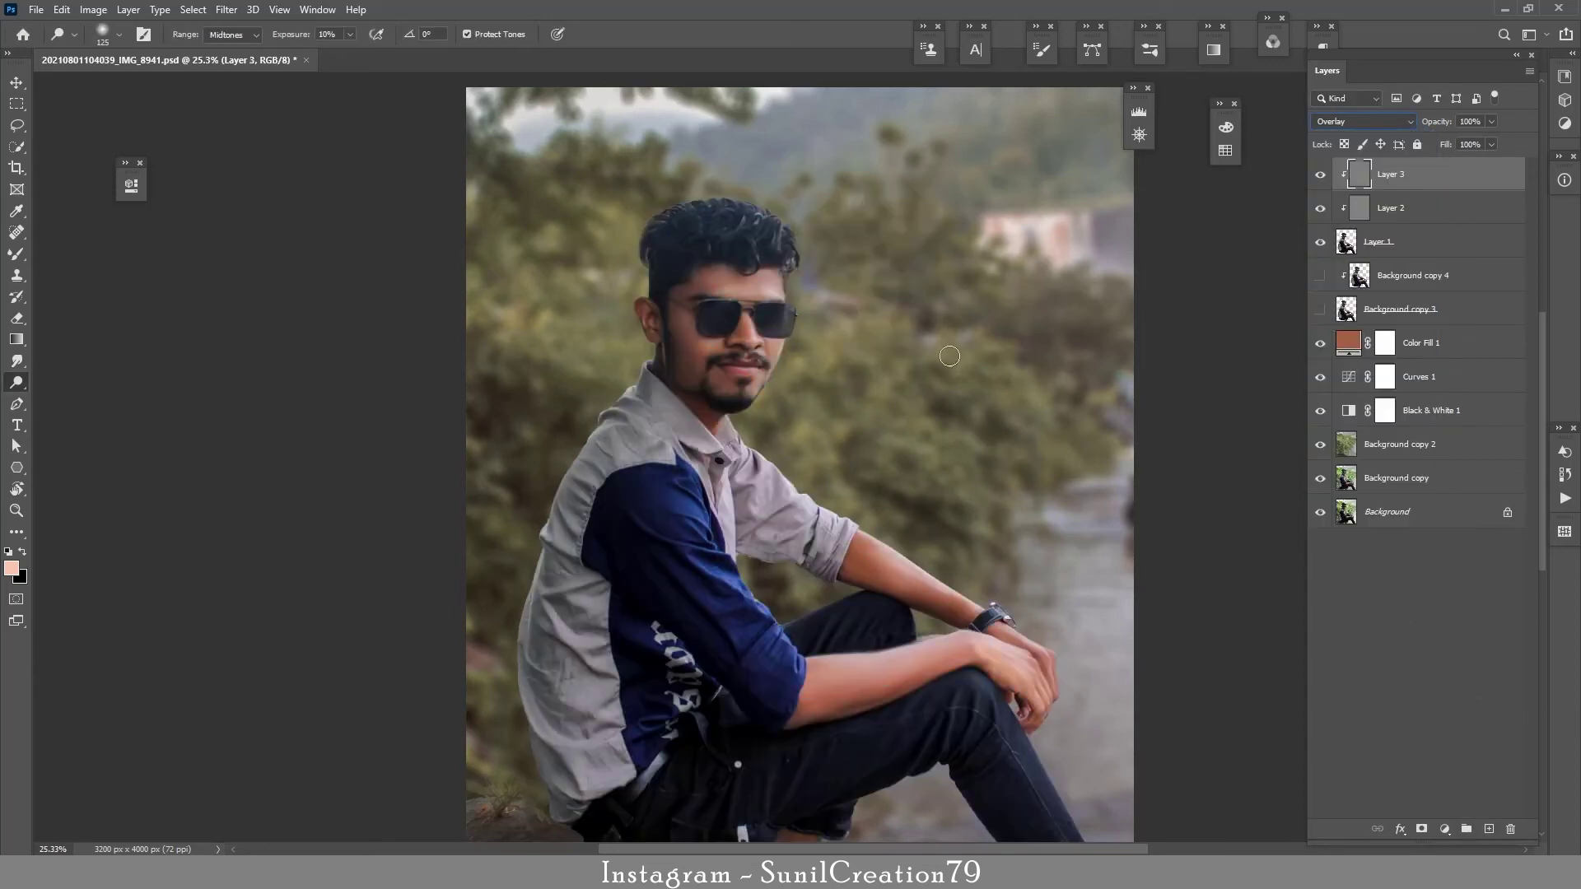
Darken the man's hair on Layer 3 with the Burn tool at 15% exposure on midtones
{"action": "right_click", "coordinate": [16, 382]}
{"action": "left_click", "coordinate": [70, 399]}
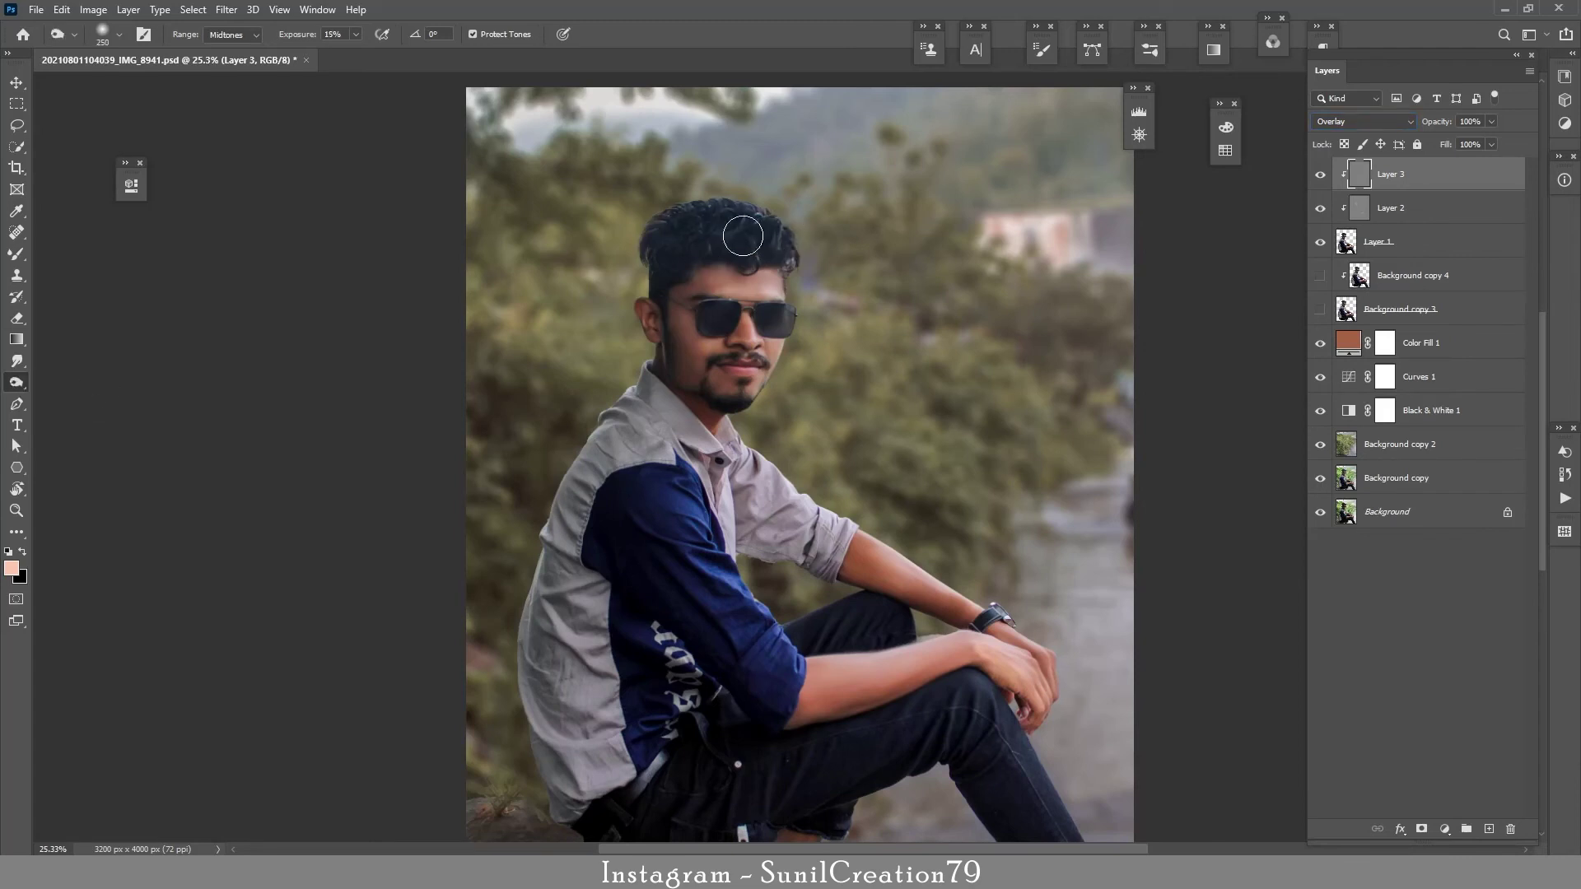
{"action": "scroll", "coordinate": [635, 362], "scroll_direction": "down", "scroll_amount": 3}
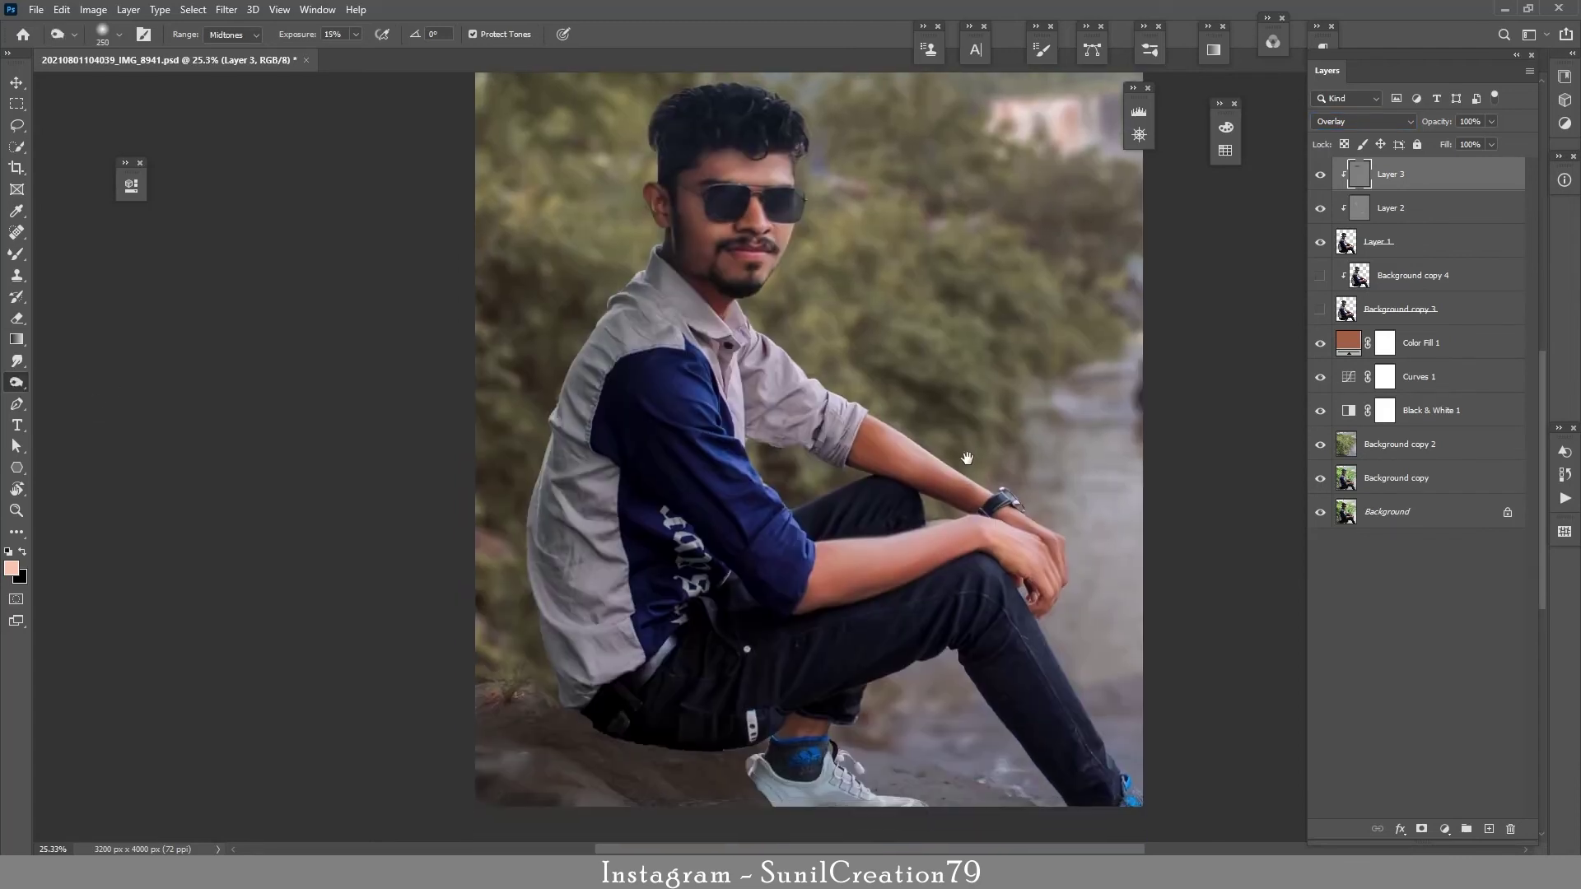
Return to the Dodge tool and add a gray-filled Overlay layer clipped above Layer 3
{"action": "right_click", "coordinate": [15, 382]}
{"action": "left_click", "coordinate": [70, 385]}
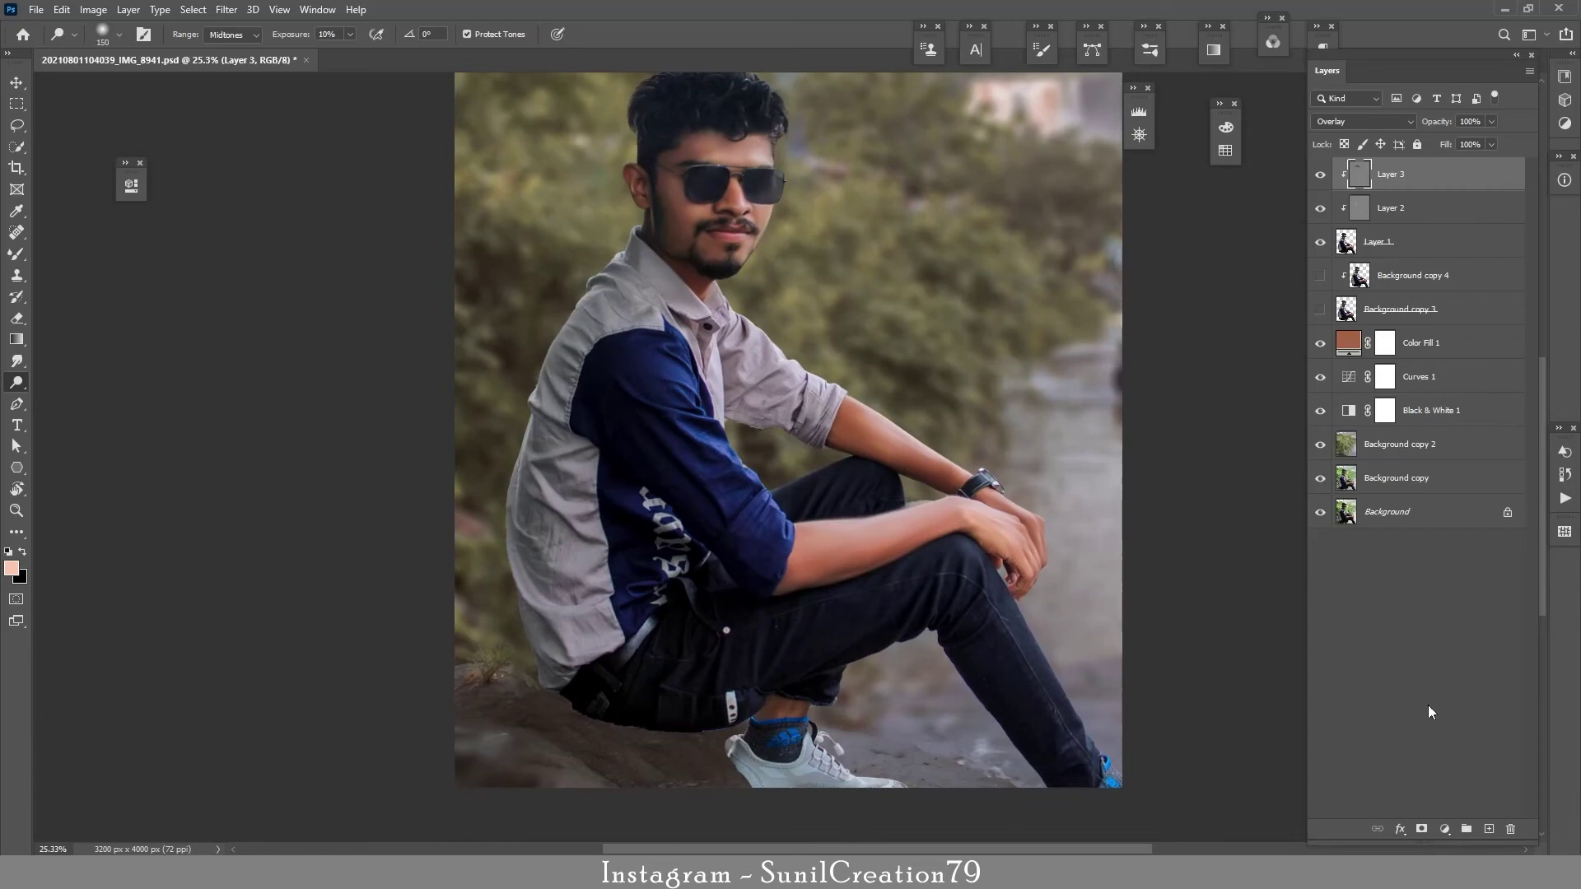
{"action": "left_click", "coordinate": [1489, 829]}
{"action": "left_click", "coordinate": [1392, 190], "text": "alt"}
{"action": "key", "text": "shift+F5"}
{"action": "left_click", "coordinate": [893, 232]}
{"action": "left_click", "coordinate": [1364, 121]}
{"action": "left_click", "coordinate": [1335, 322]}
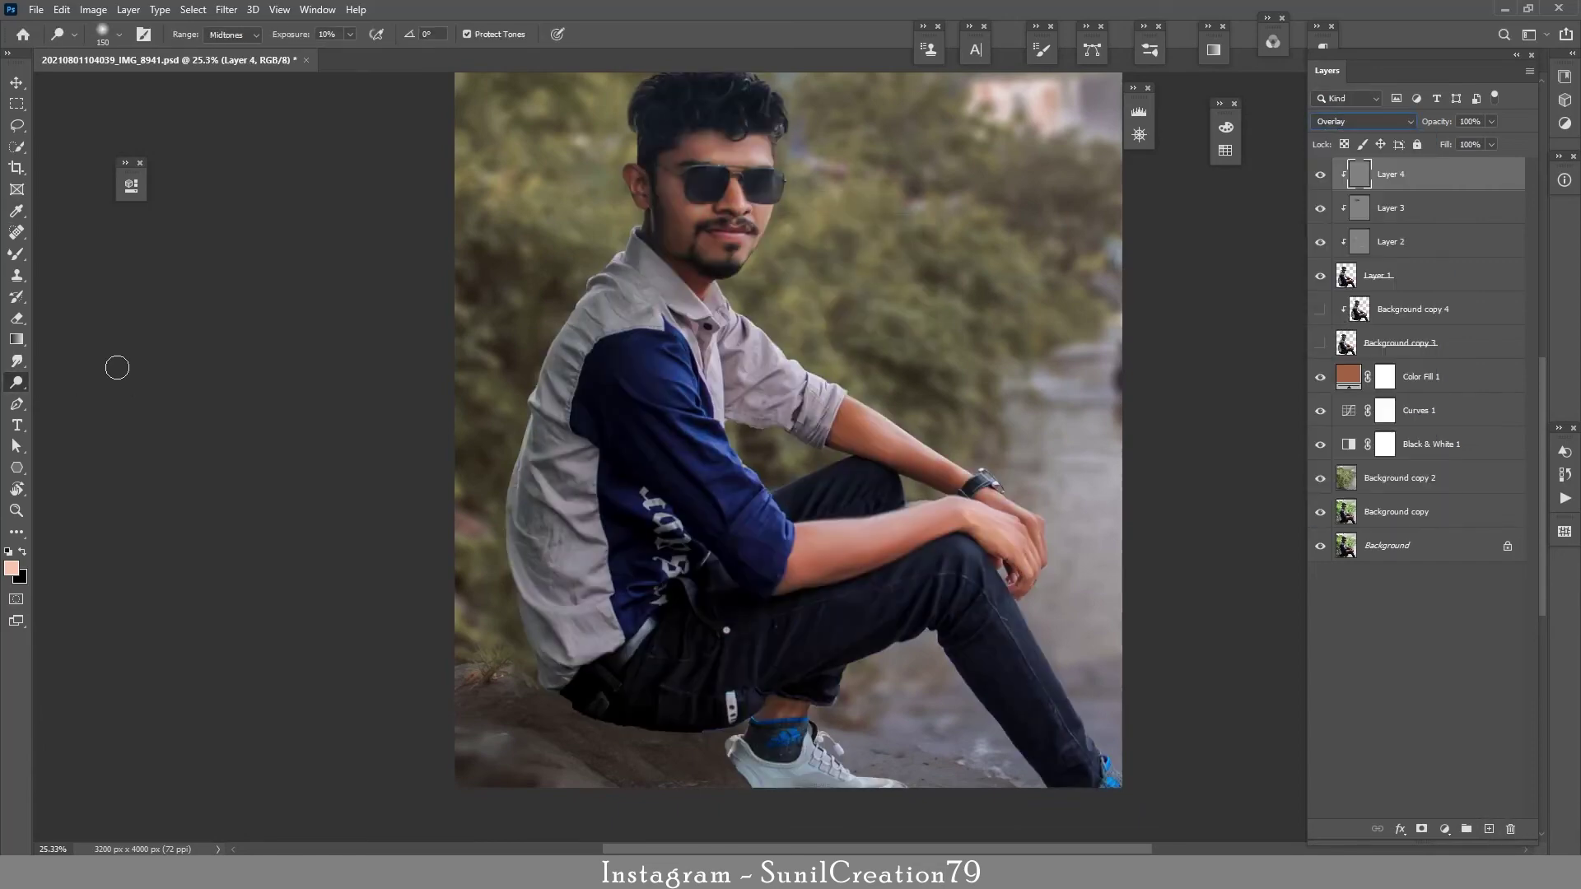
Brighten the shirt's gray back panel and far sleeve on Layer 4 with a size 400 Dodge brush at 10% exposure
{"action": "key", "text": "bracketright"}
{"action": "key", "text": "bracketright"}
{"action": "key", "text": "bracketright"}
{"action": "mouse_move", "coordinate": [610, 317]}
{"action": "left_mouse_down"}
{"action": "mouse_move", "coordinate": [642, 317]}
{"action": "mouse_move", "coordinate": [561, 481]}
{"action": "left_mouse_up"}
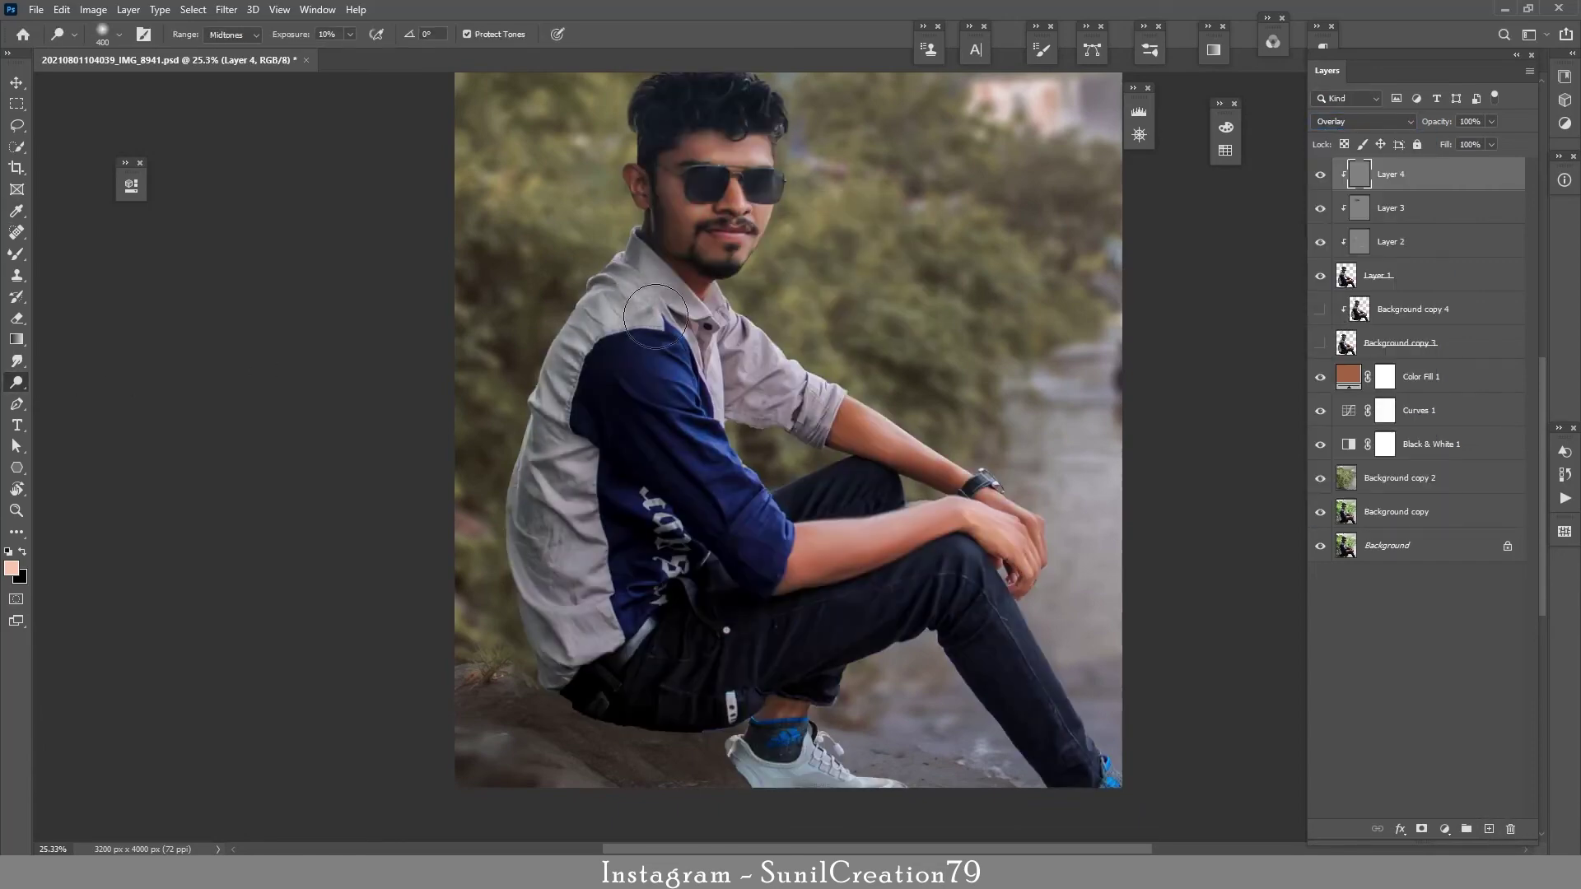
{"action": "left_click_drag", "start_coordinate": [749, 366], "coordinate": [791, 389]}
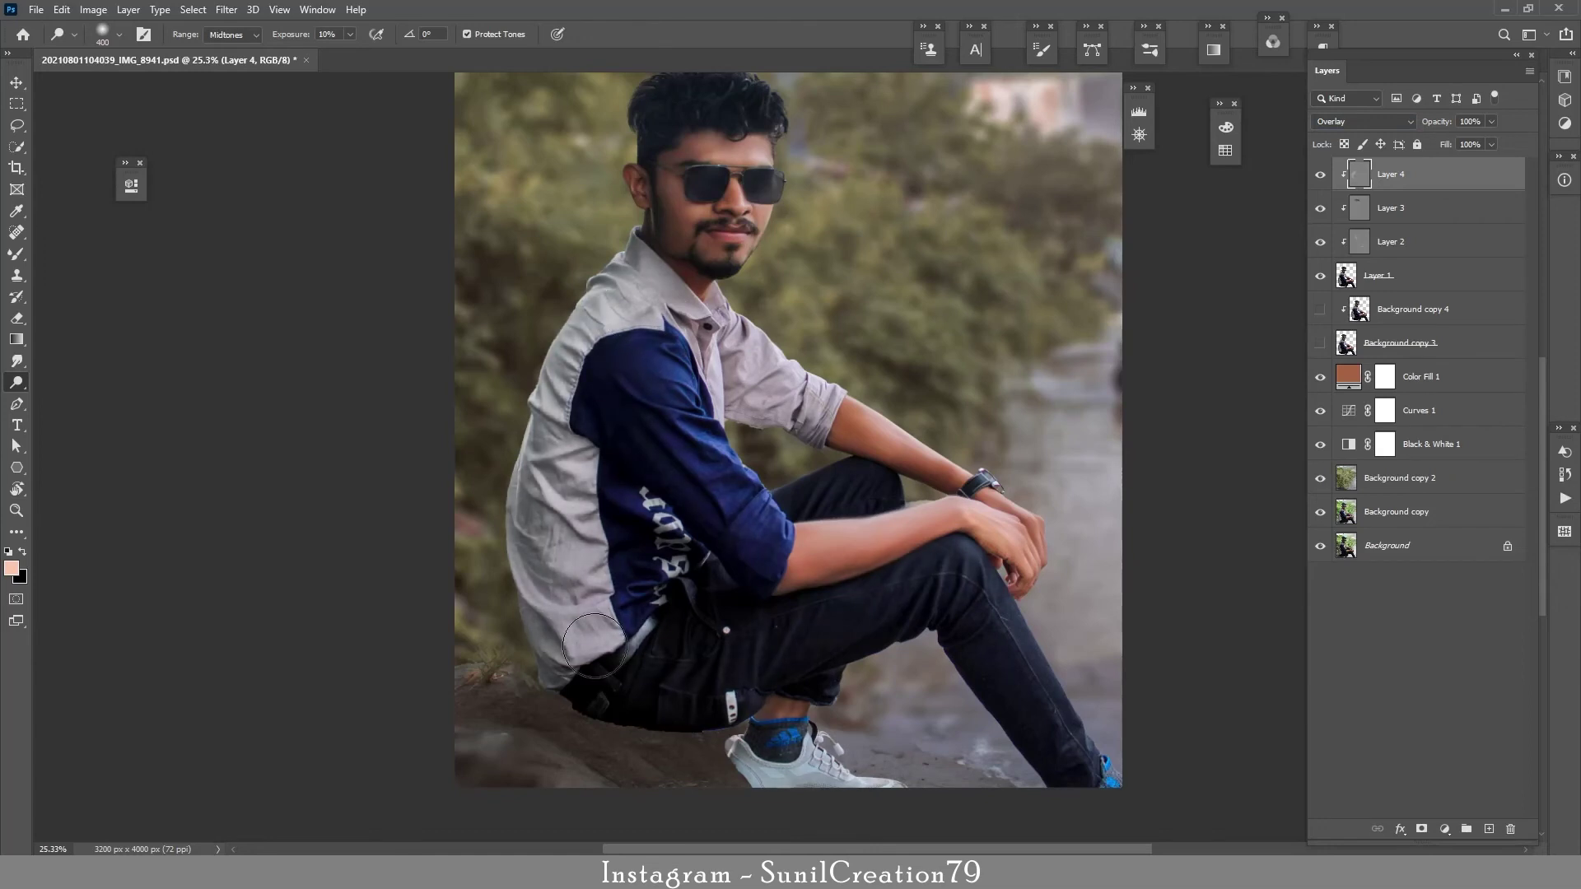
Change the Color Fill 1 tint from brown to a neutral light gray
{"action": "mouse_move", "coordinate": [901, 441]}
{"action": "left_mouse_down"}
{"action": "mouse_move", "coordinate": [857, 441]}
{"action": "mouse_move", "coordinate": [870, 440]}
{"action": "left_mouse_up"}
{"action": "left_click", "coordinate": [1417, 379]}
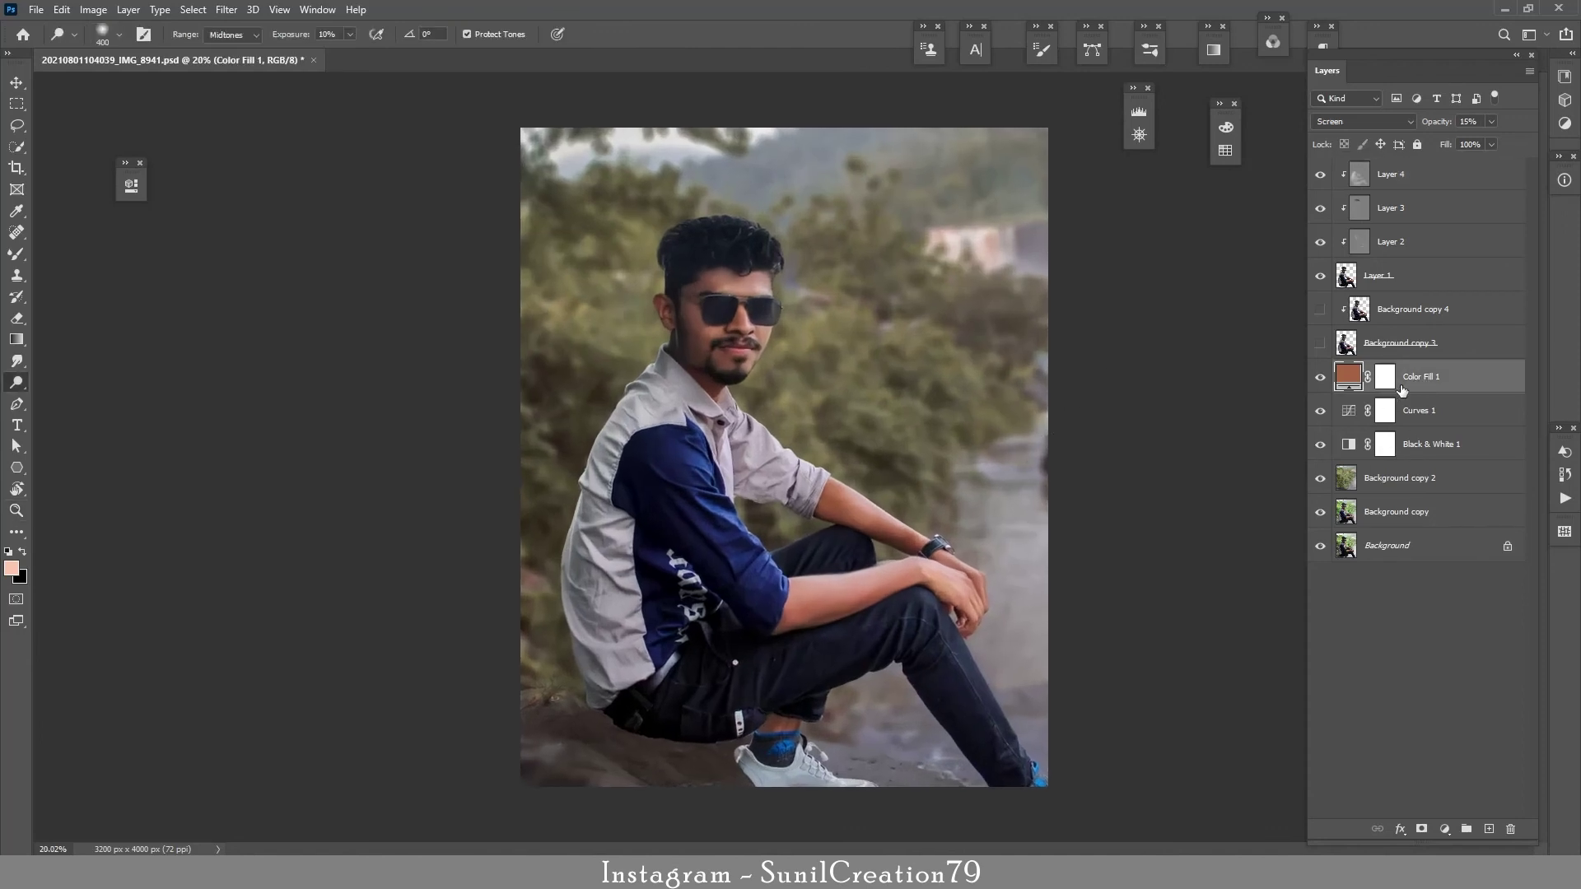
{"action": "double_click", "coordinate": [1346, 382]}
{"action": "left_click_drag", "start_coordinate": [185, 337], "coordinate": [149, 314]}
{"action": "left_click", "coordinate": [522, 231]}
Darken the background by lowering the midtone point of Curves 1 to input 141, output 94
{"action": "left_click", "coordinate": [1433, 445]}
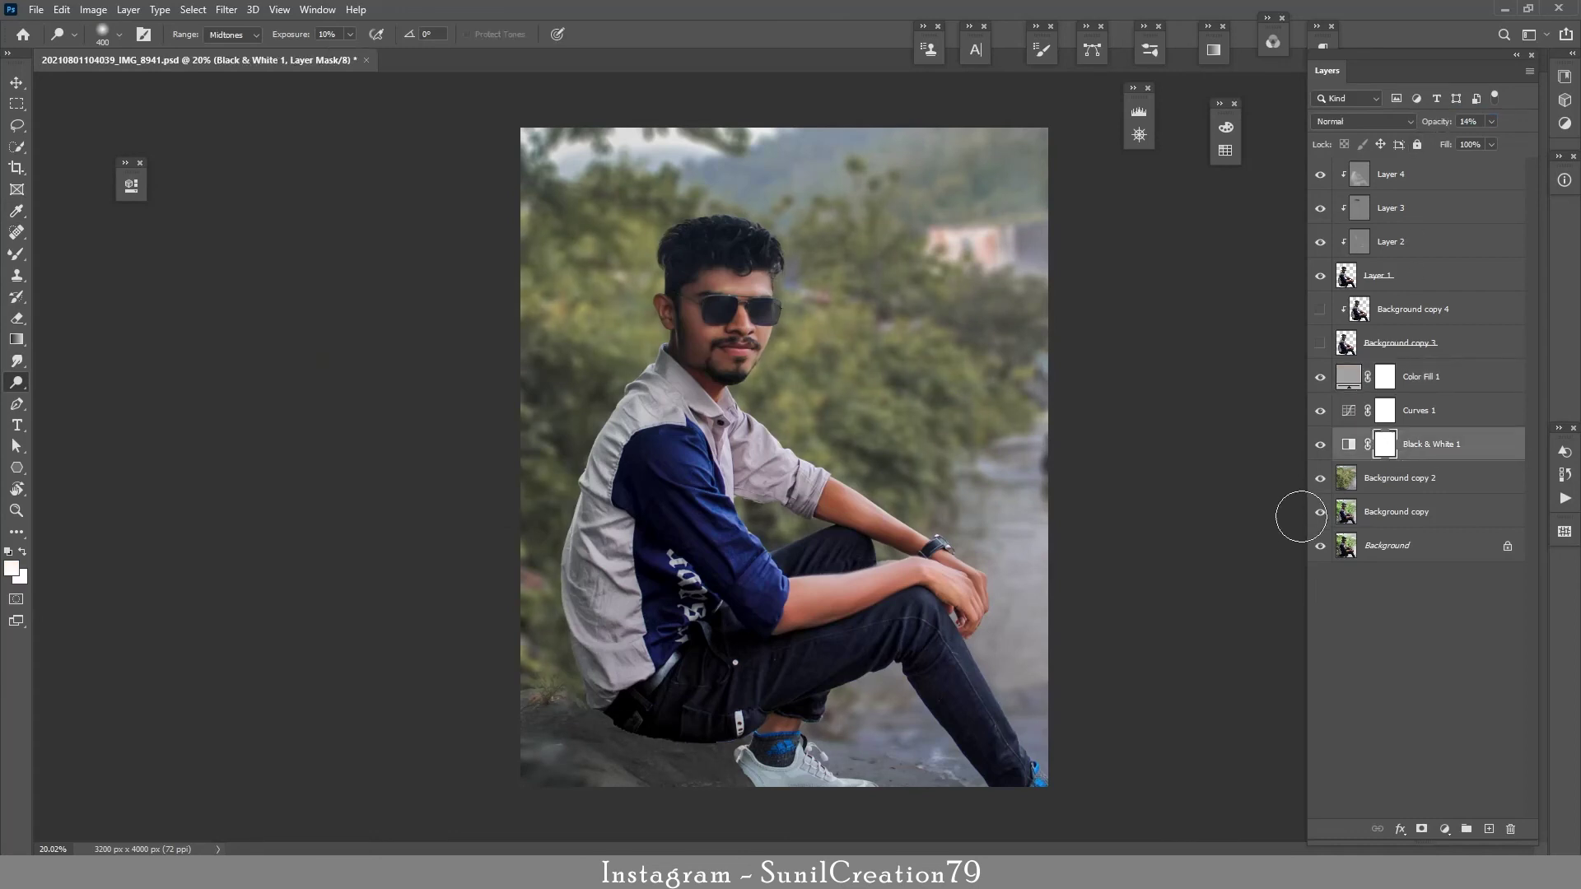
{"action": "double_click", "coordinate": [1348, 410]}
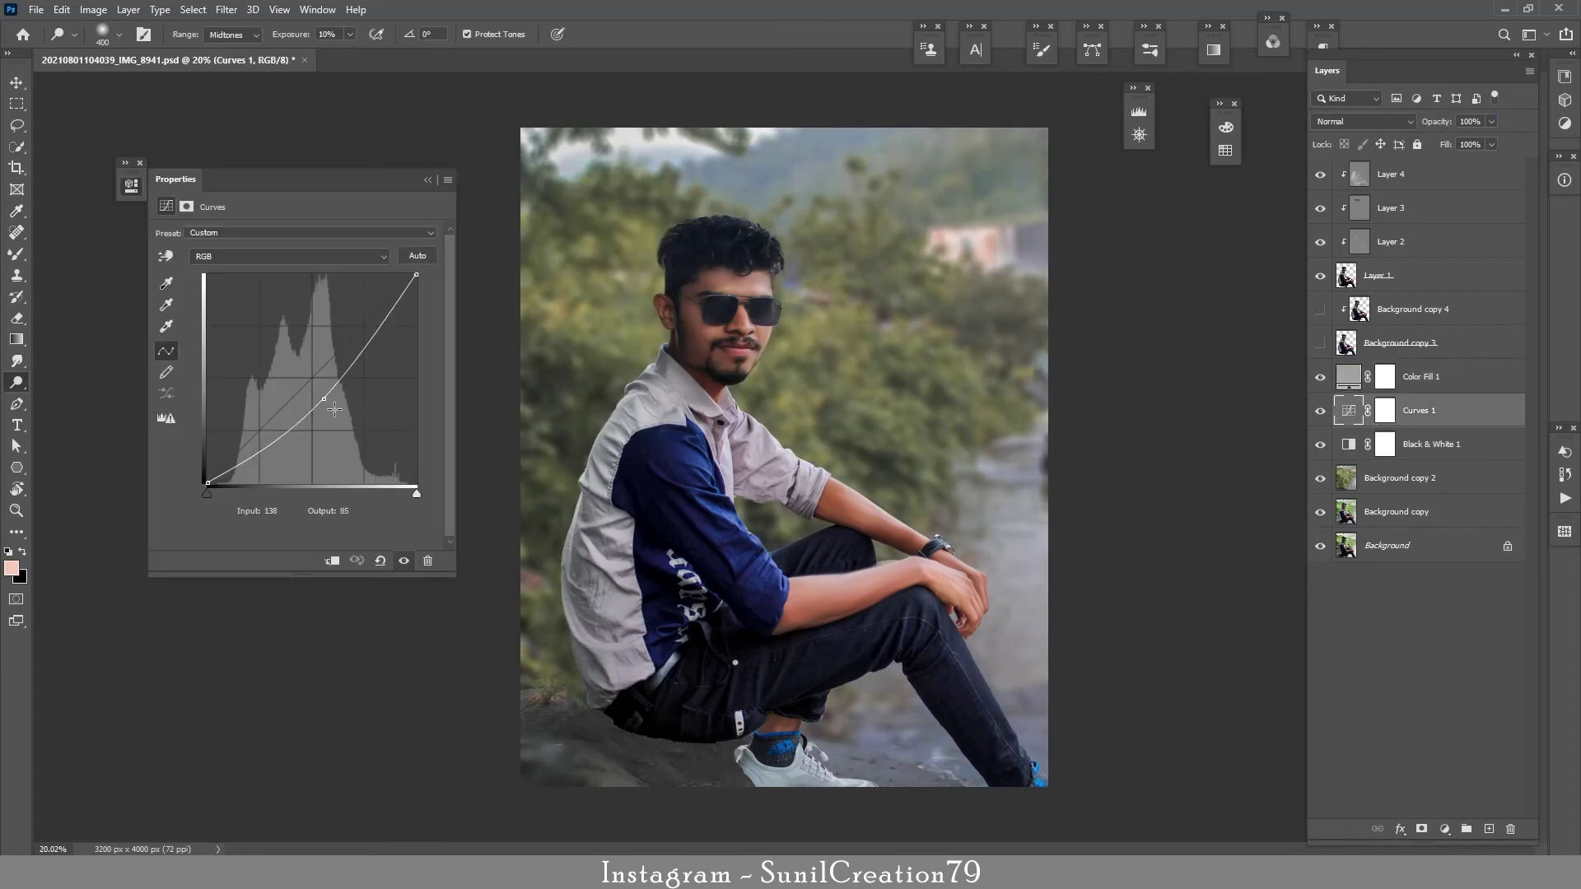
{"action": "left_click_drag", "start_coordinate": [326, 402], "coordinate": [326, 407]}
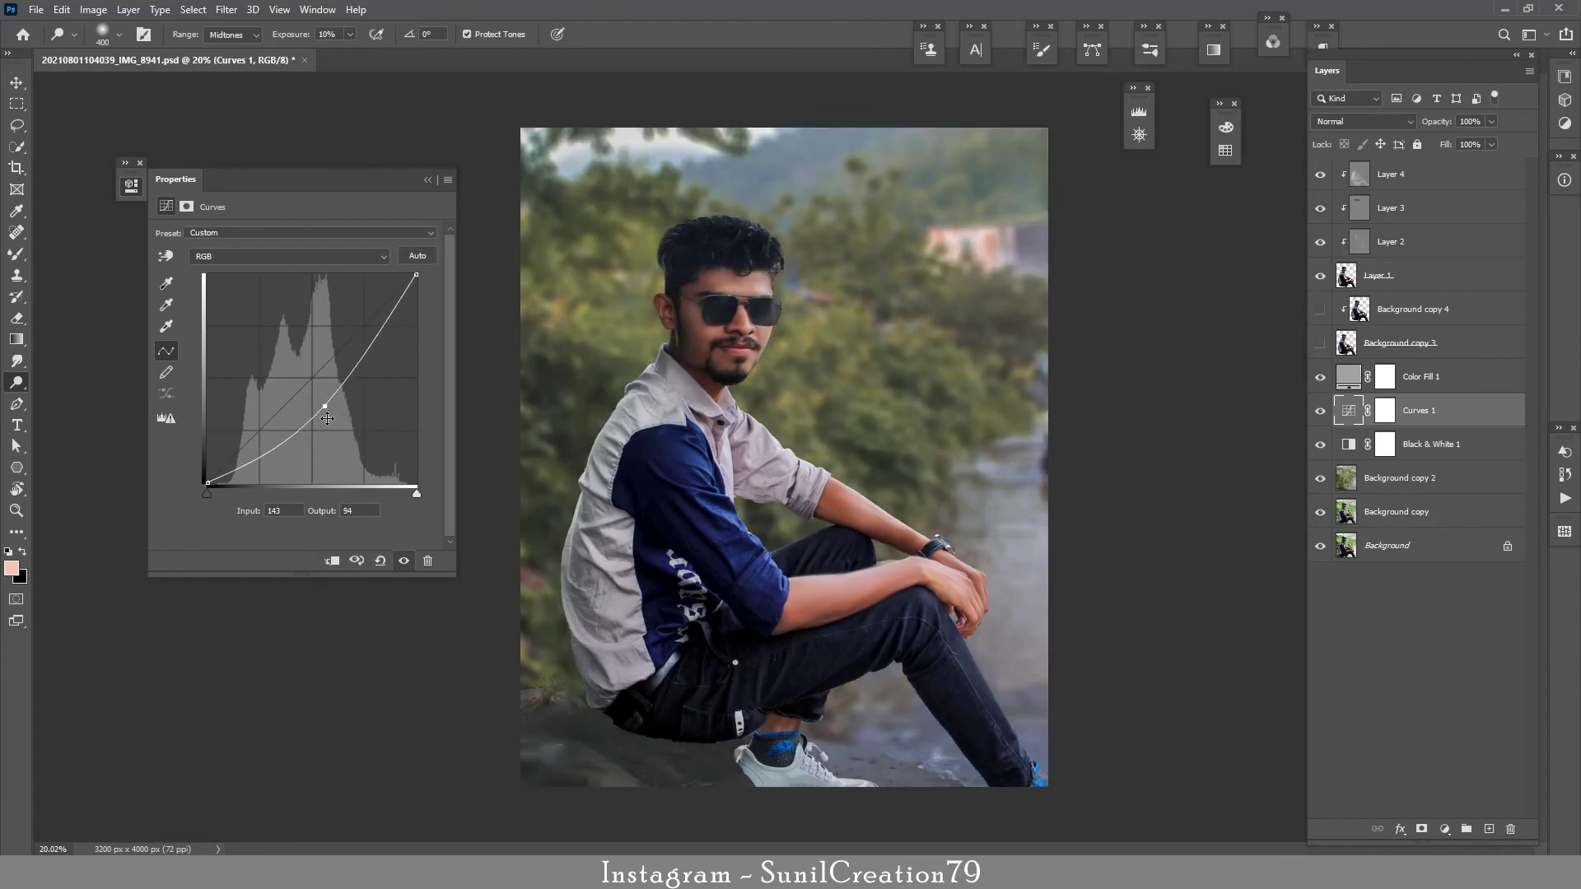
{"action": "left_click", "coordinate": [427, 180]}
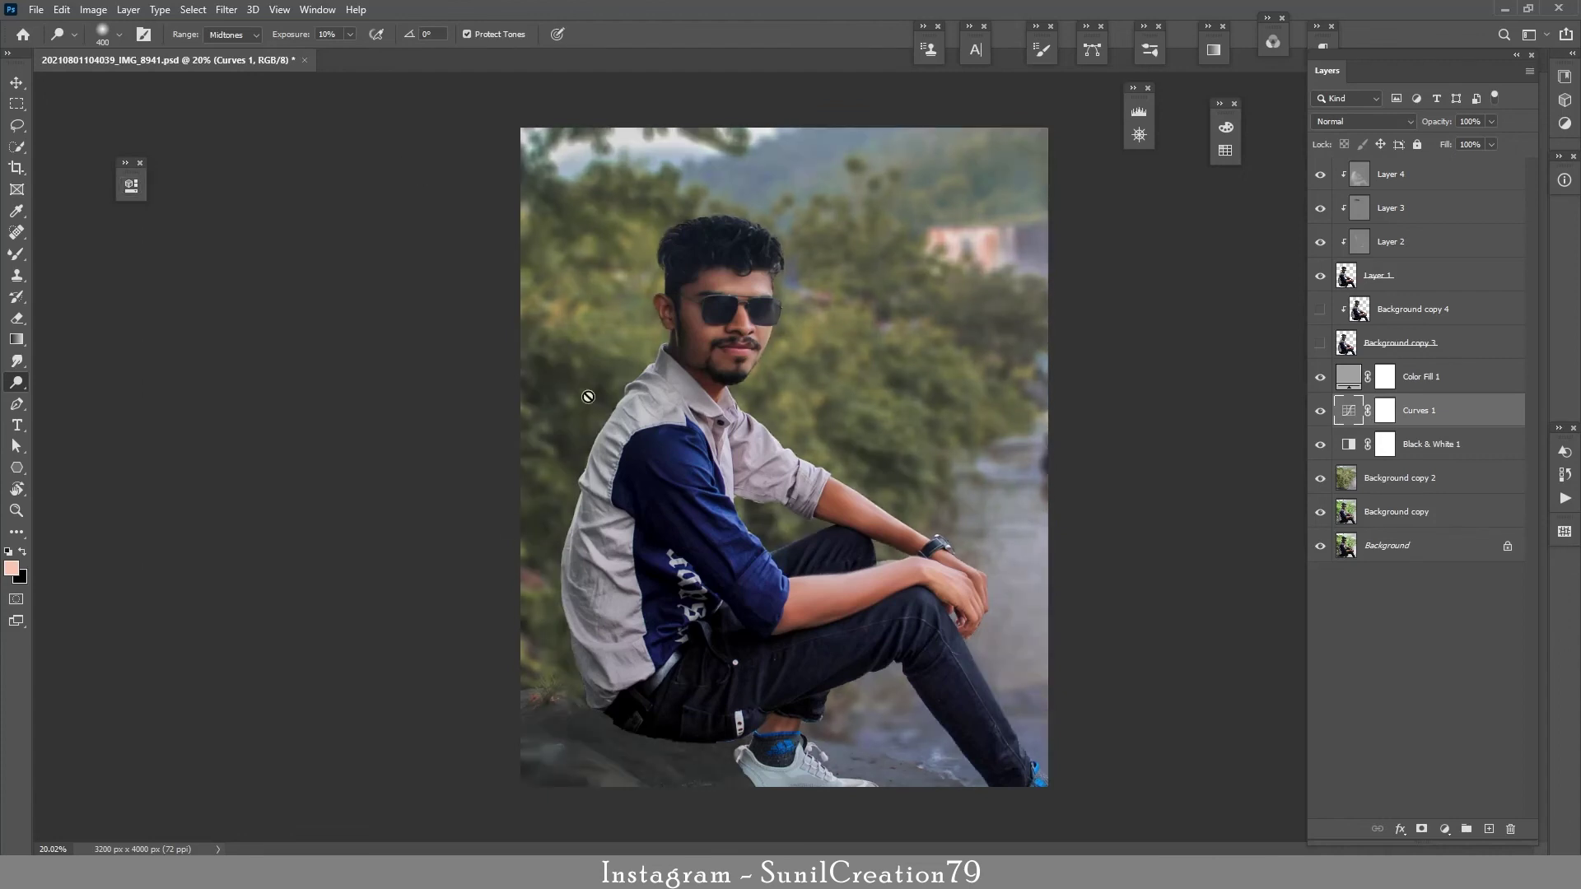
{"action": "left_click", "coordinate": [1407, 180]}
{"action": "key", "text": "ctrl+shift+alt+e"}
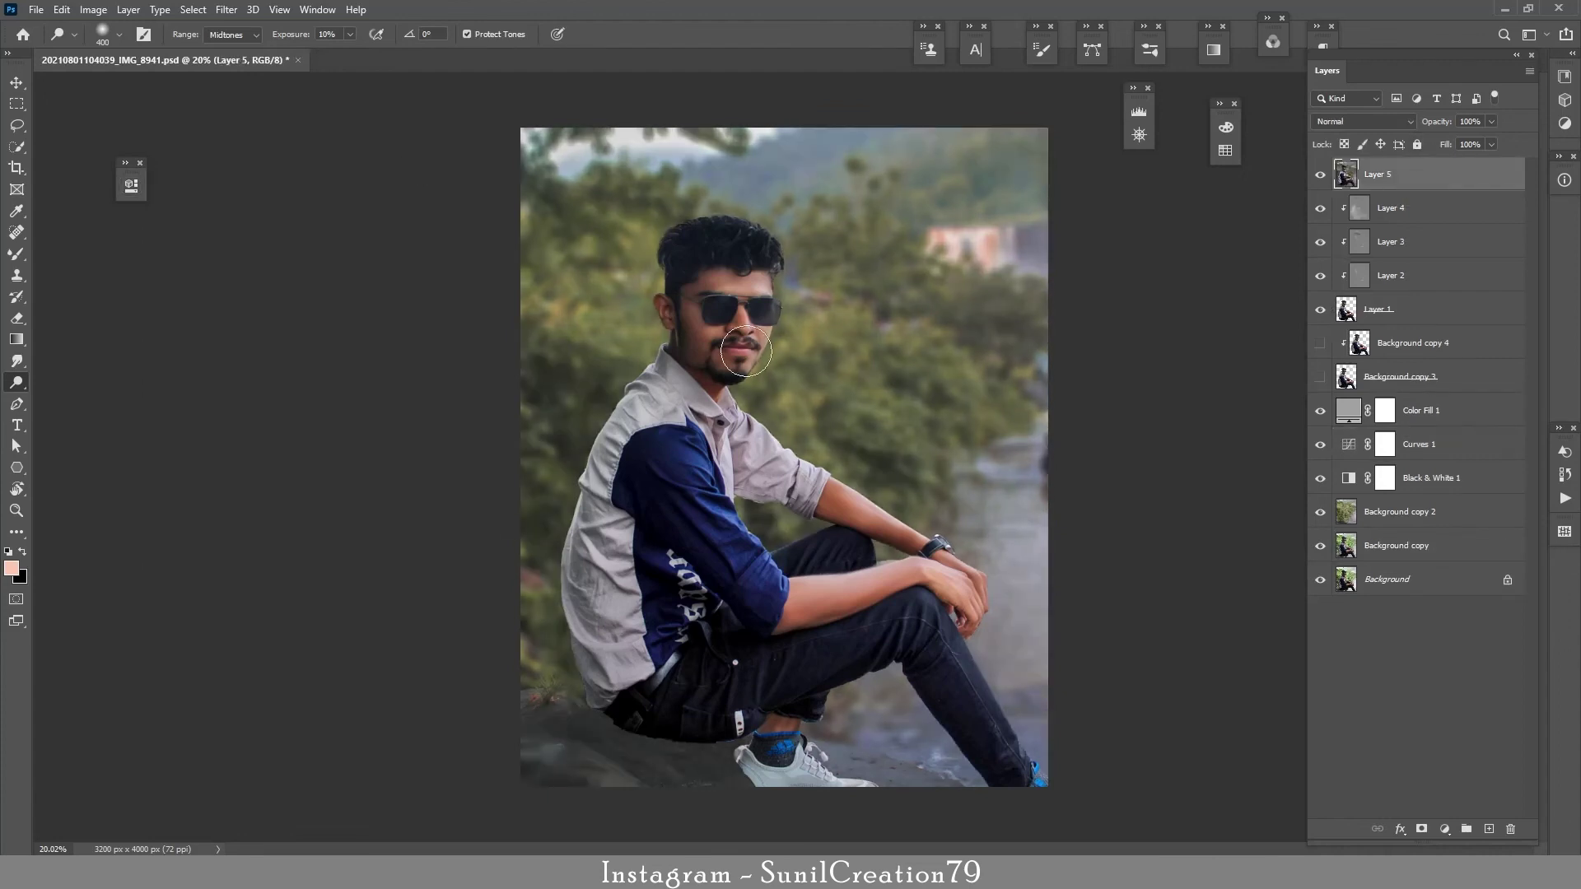
{"action": "key", "text": "ctrl+z"}
Add an empty layer above Color Fill 1 and paint a soft black shadow beneath the seated man with a size 600 brush at 10% flow
{"action": "left_click", "coordinate": [1424, 376]}
{"action": "left_click", "coordinate": [1489, 828]}
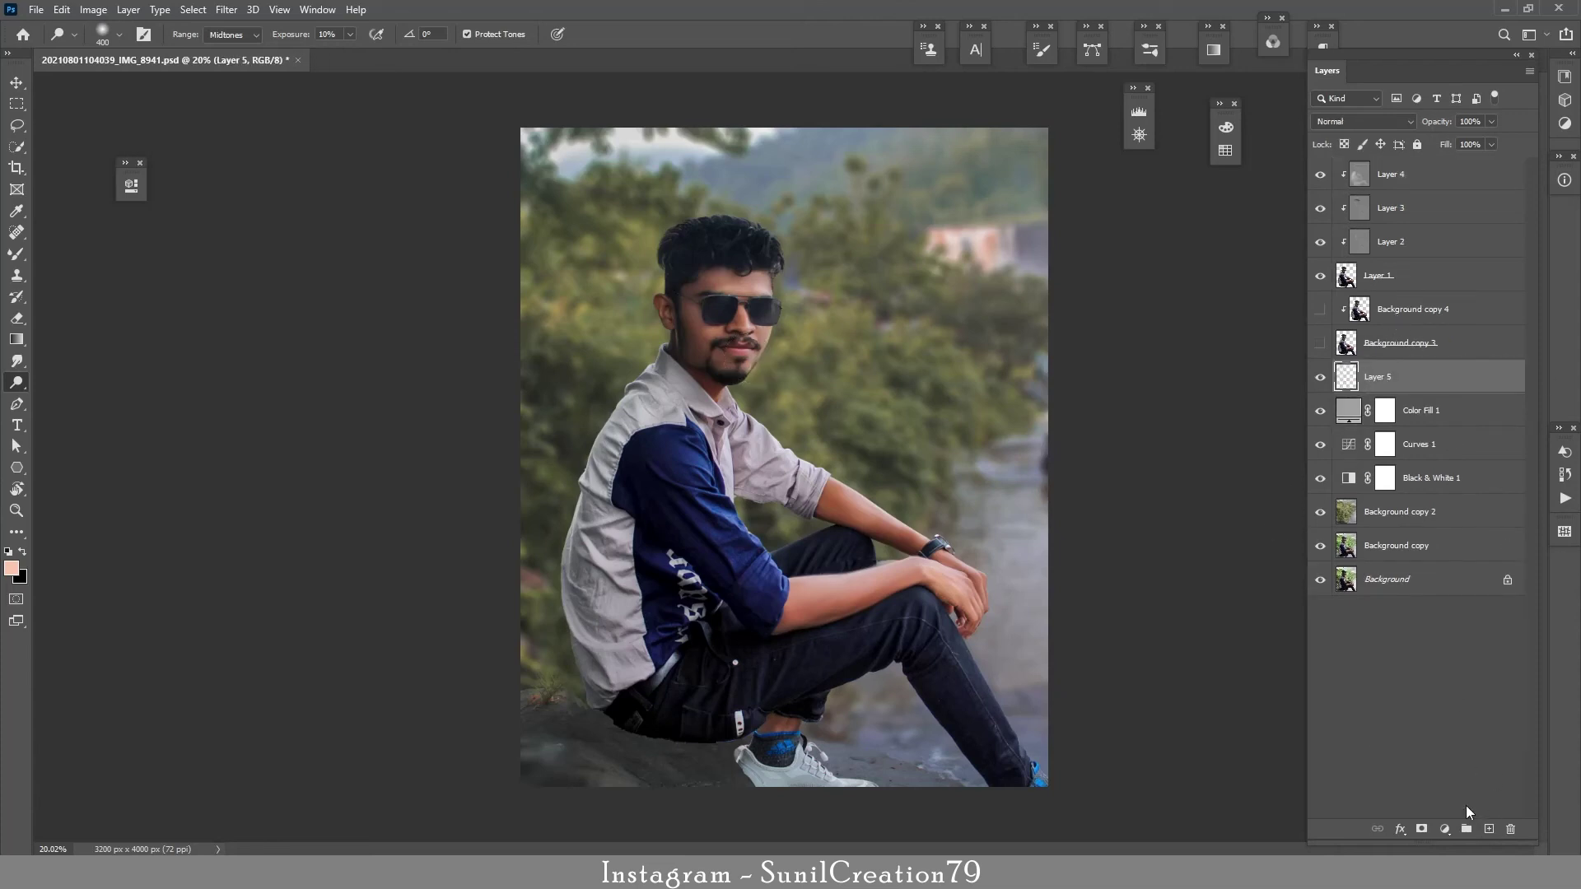
{"action": "key", "text": "b"}
{"action": "key", "text": "shift+b"}
{"action": "key", "text": "d"}
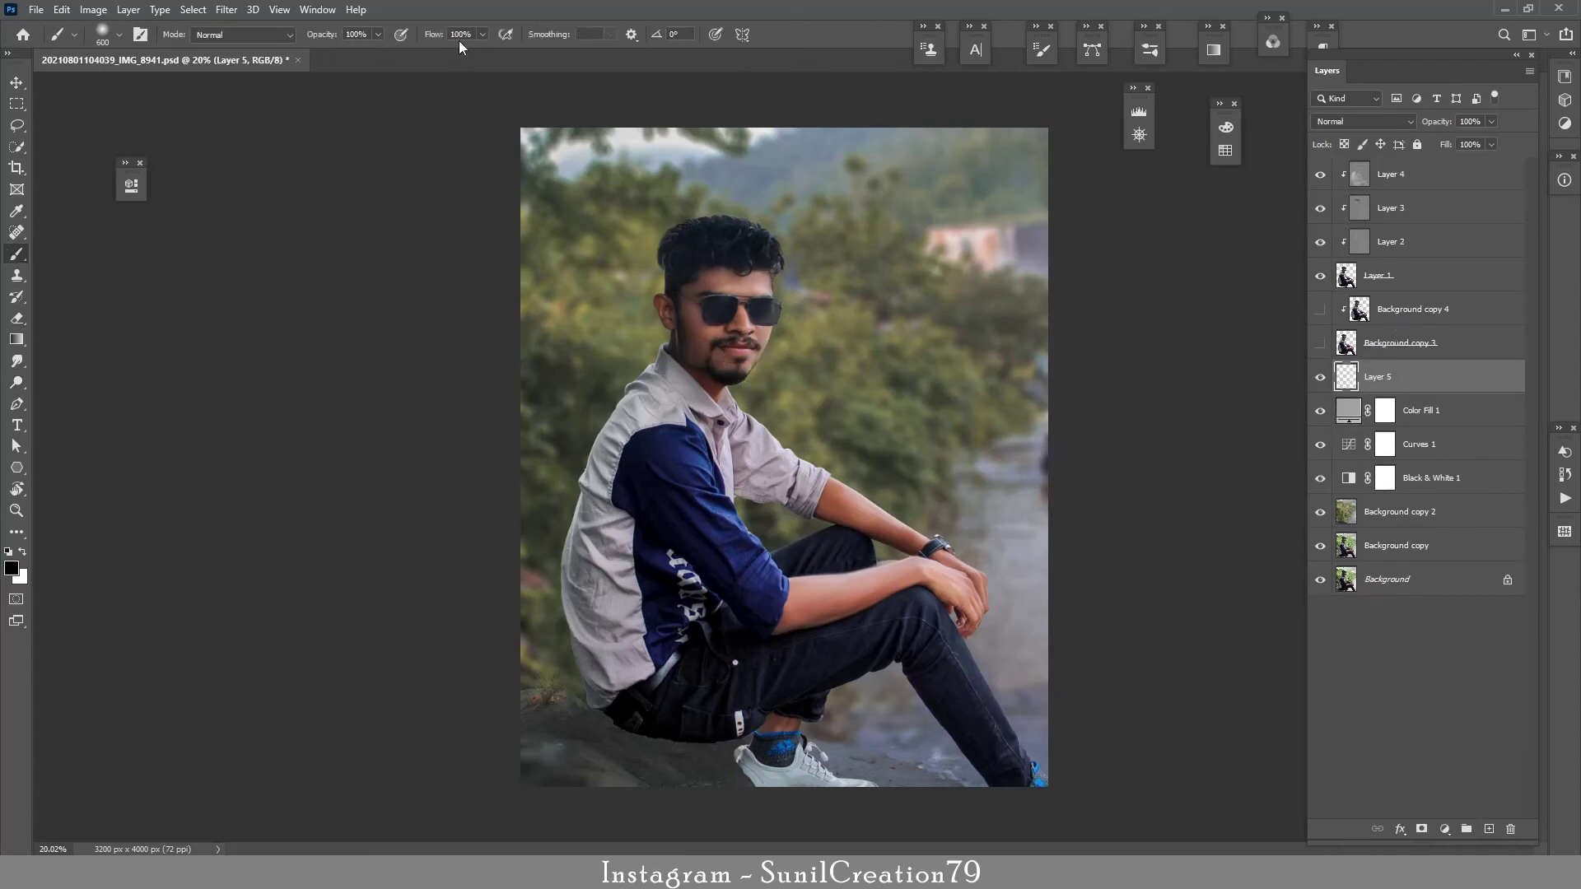
{"action": "mouse_move", "coordinate": [602, 714]}
{"action": "left_mouse_down"}
{"action": "mouse_move", "coordinate": [645, 727]}
{"action": "mouse_move", "coordinate": [573, 712]}
{"action": "mouse_move", "coordinate": [692, 730]}
{"action": "left_mouse_up"}
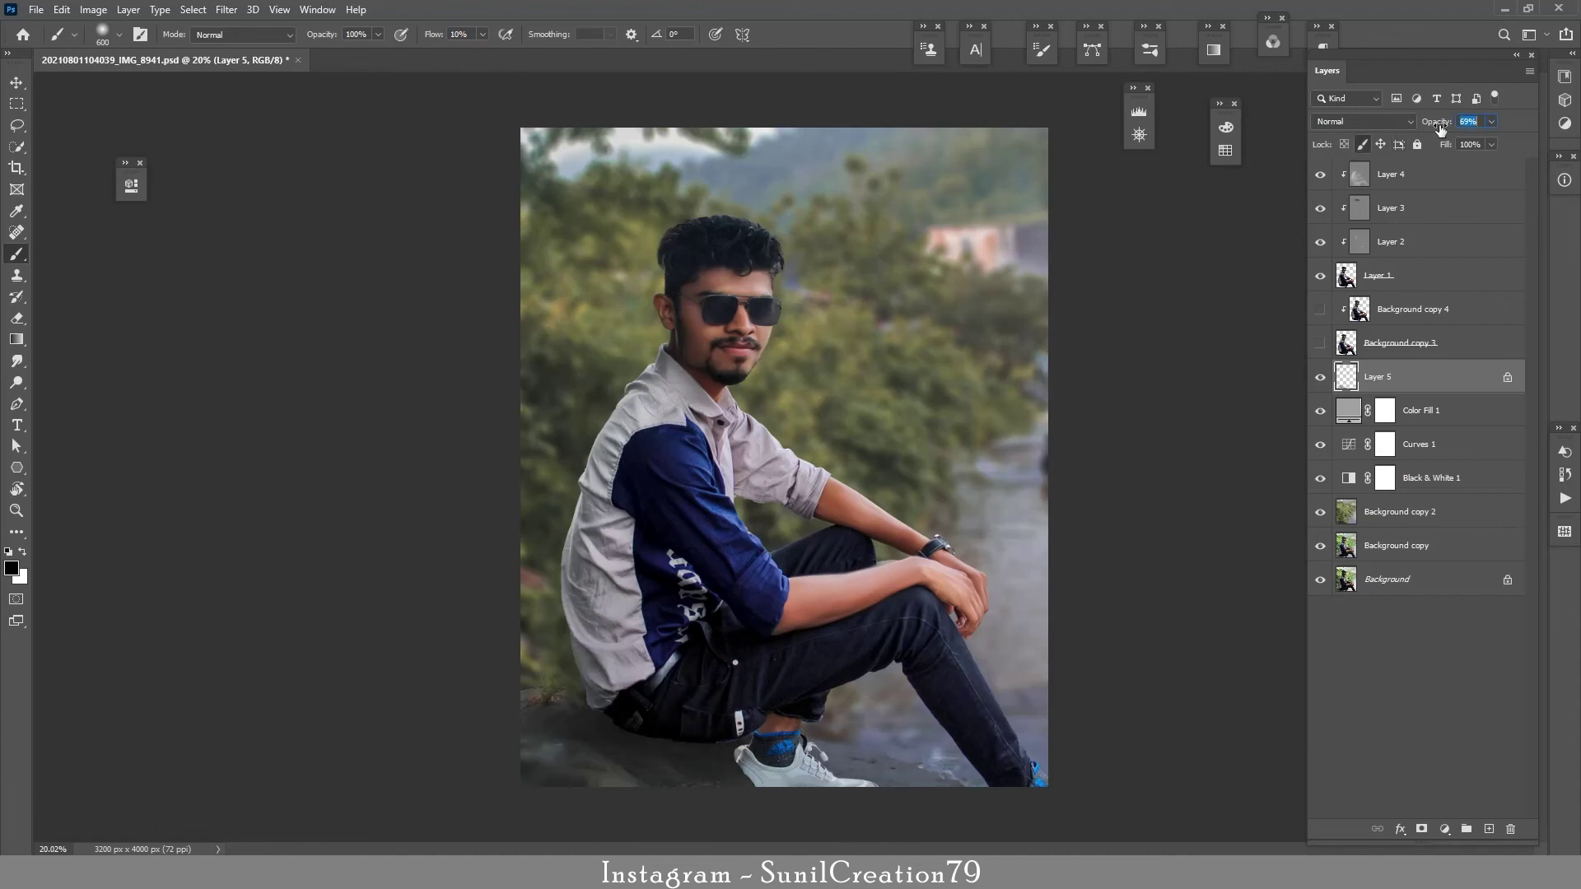
{"action": "left_click_drag", "start_coordinate": [1398, 170], "coordinate": [1438, 359]}
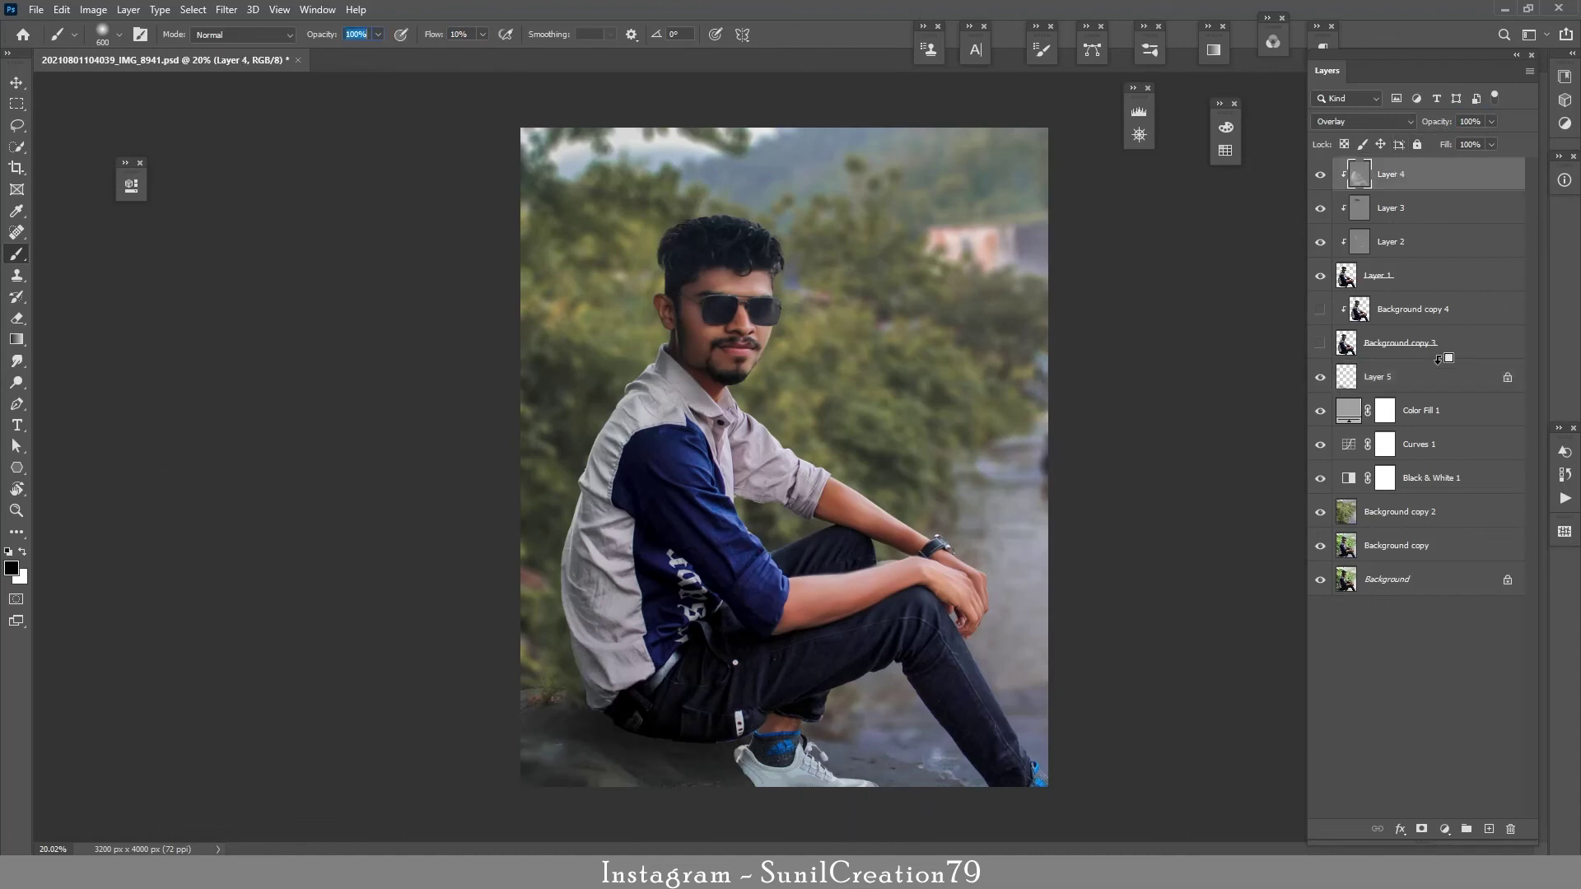
{"action": "left_click", "coordinate": [1391, 183]}
{"action": "key", "text": "Return"}
{"action": "left_click_drag", "start_coordinate": [1391, 181], "coordinate": [1404, 294]}
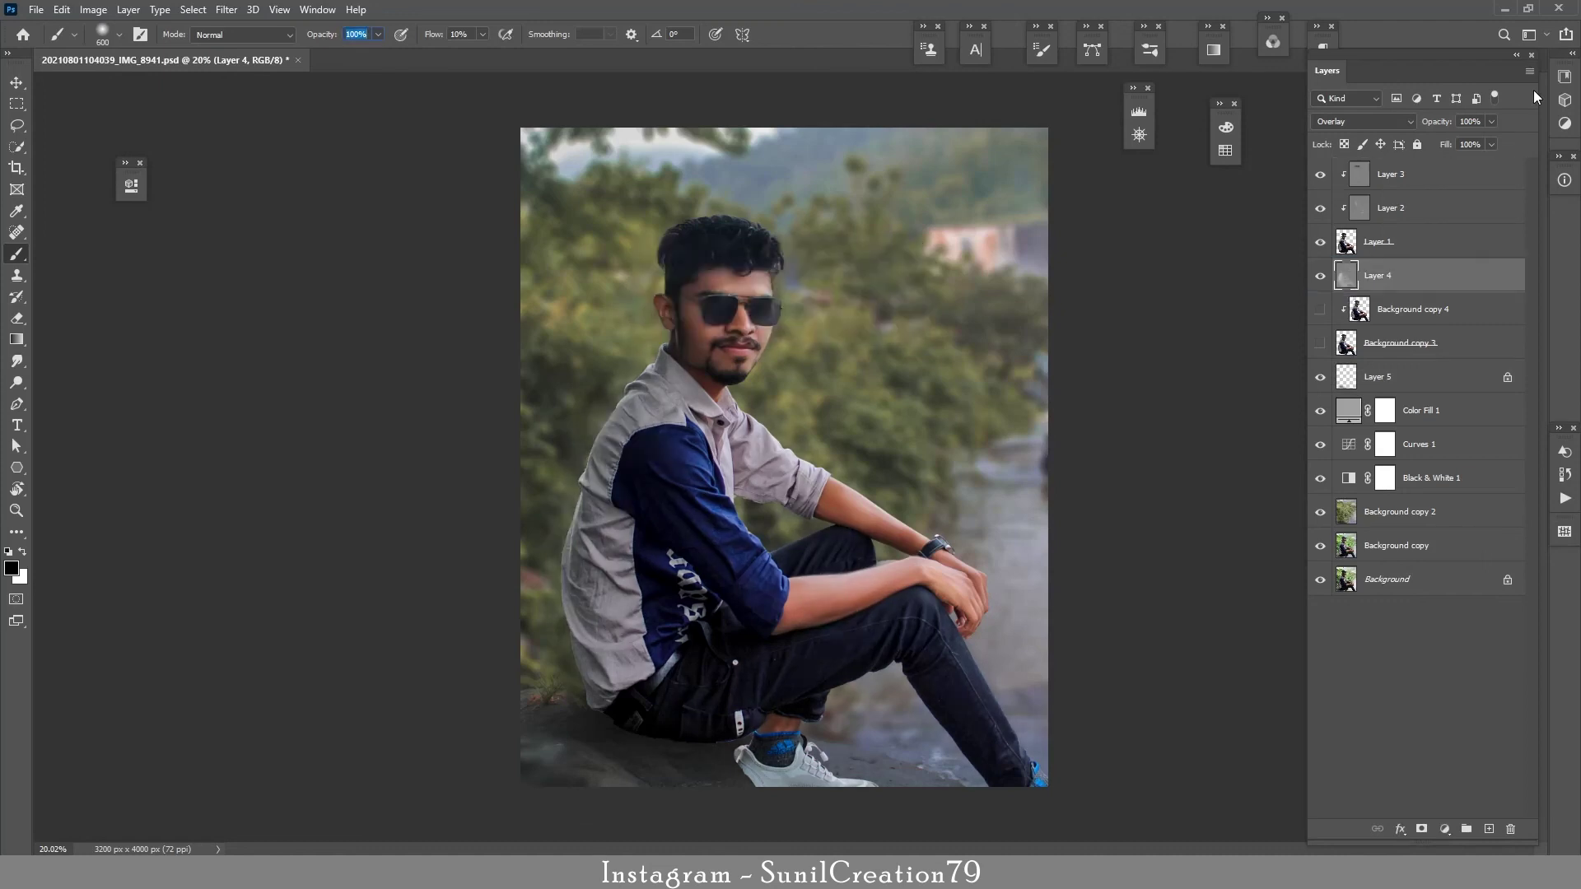
{"action": "left_click", "coordinate": [1390, 177]}
{"action": "key", "text": "ctrl+z"}
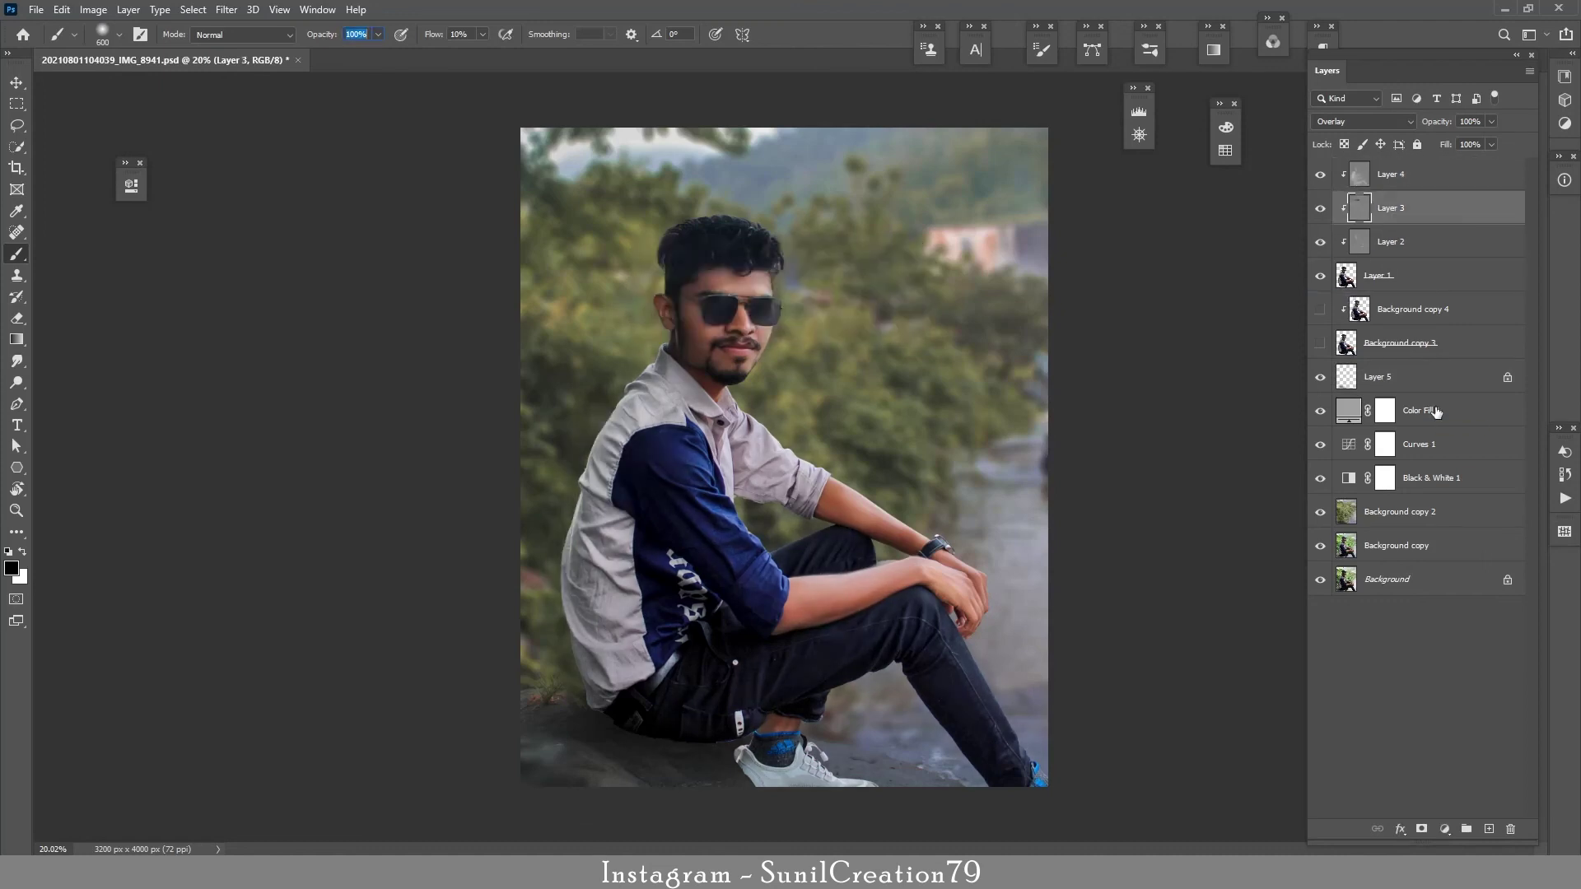
{"action": "left_click", "coordinate": [1388, 175]}
{"action": "left_click", "coordinate": [1383, 182]}
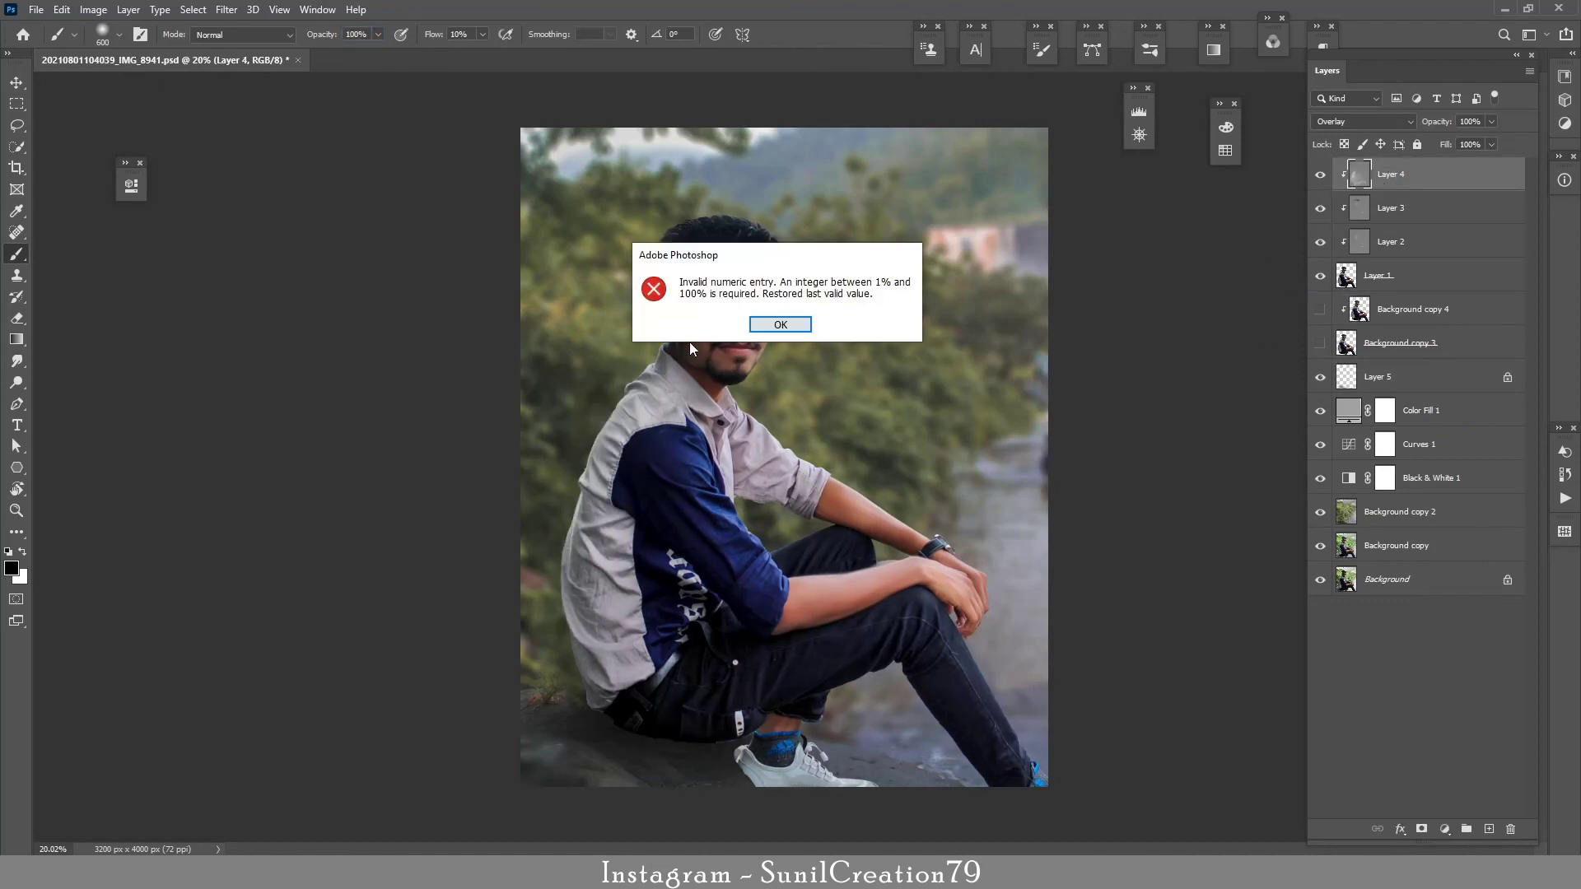
{"action": "left_click", "coordinate": [779, 324]}
{"action": "left_click", "coordinate": [777, 324]}
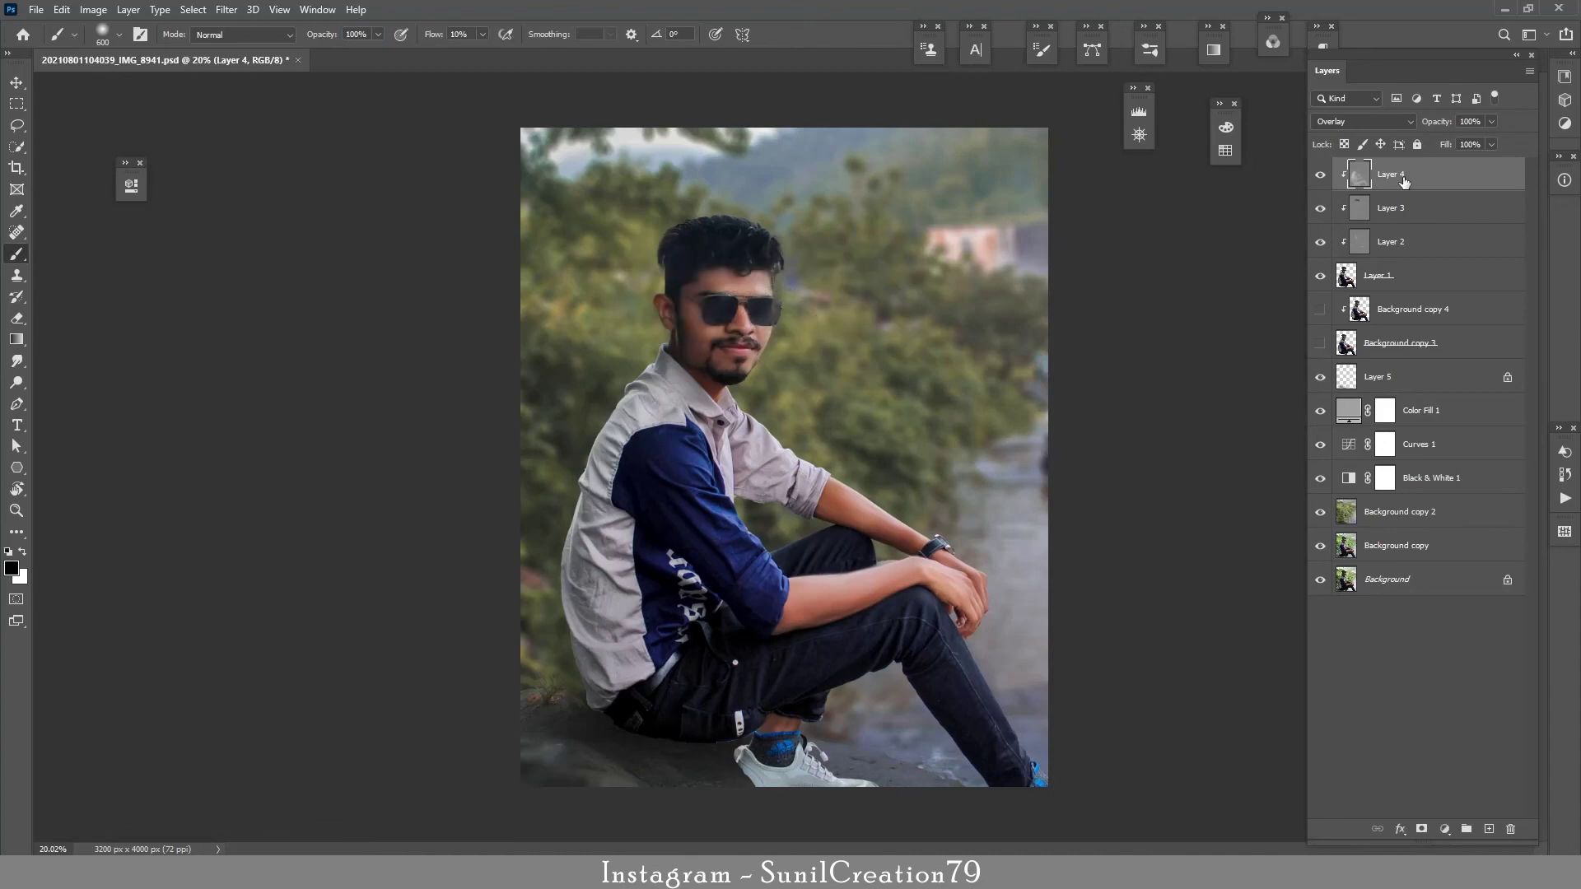
Stamp all visible layers into a new top layer and raise its Blue Primary saturation to +23 in the Camera Raw filter
{"action": "key", "text": "ctrl+alt+shift+e"}
{"action": "left_click", "coordinate": [227, 10]}
{"action": "left_click", "coordinate": [284, 112]}
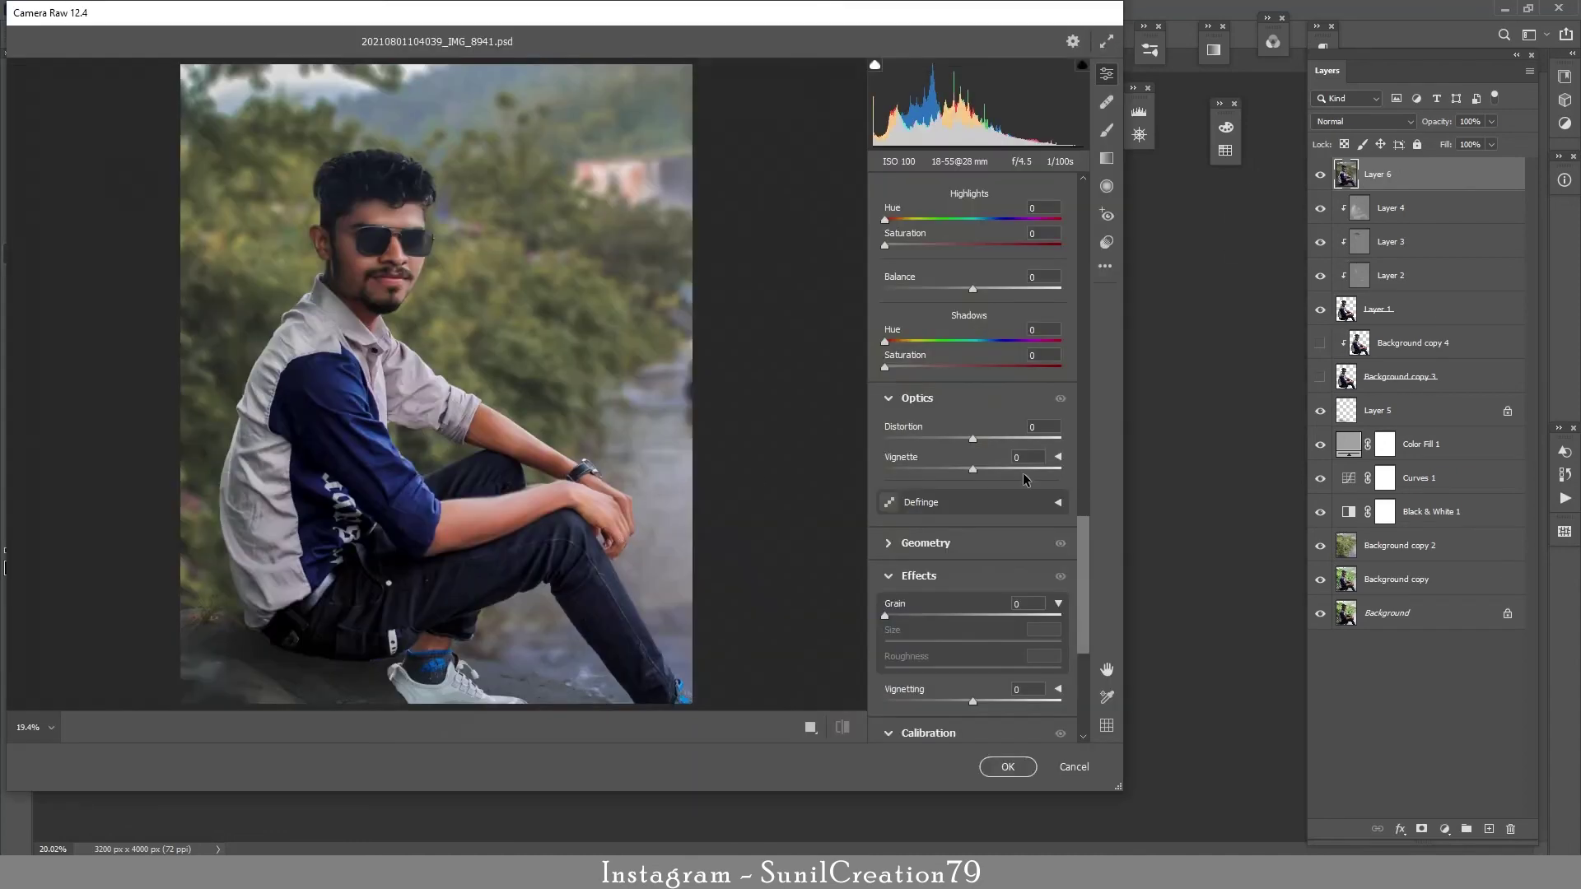
{"action": "left_click_drag", "start_coordinate": [1083, 531], "coordinate": [999, 730]}
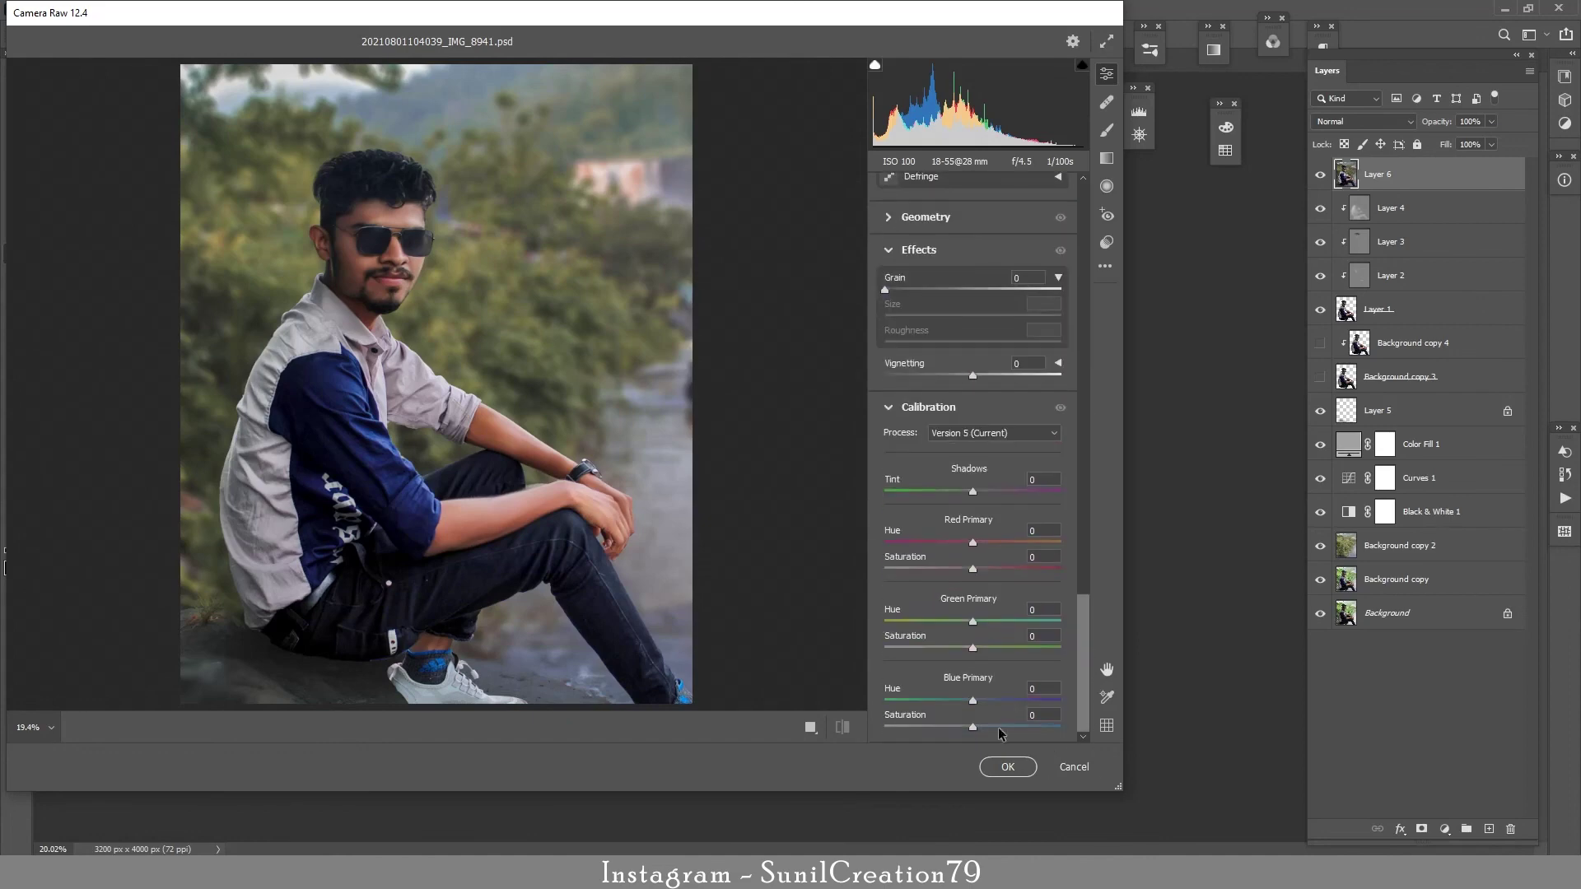
{"action": "left_click", "coordinate": [997, 728]}
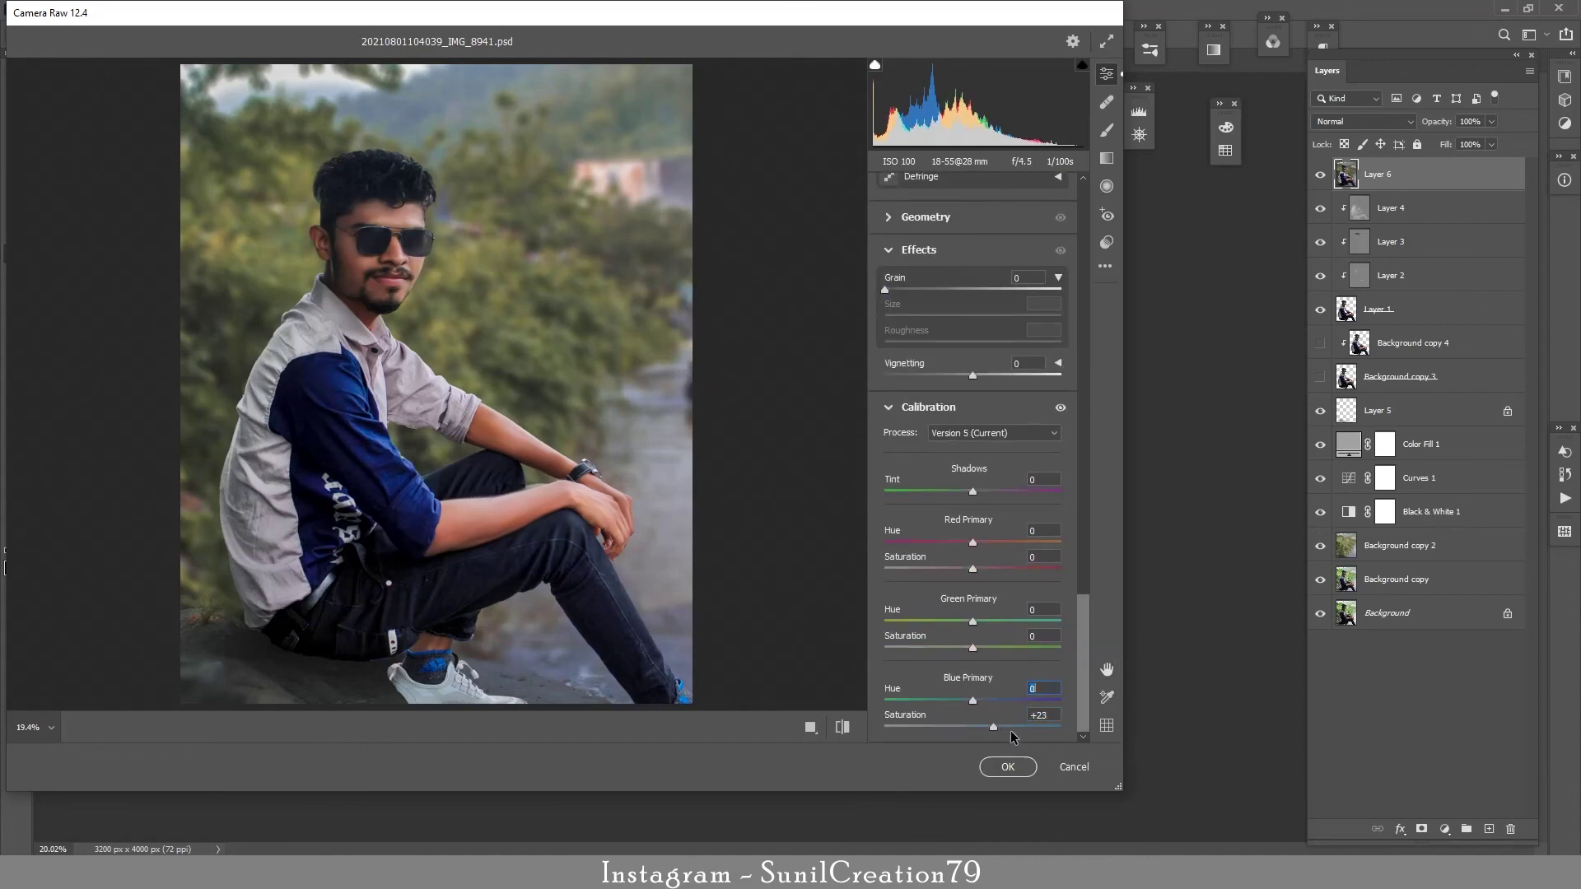
Set the Oranges luminance to +5 and the vignetting to -10
{"action": "left_click_drag", "start_coordinate": [1083, 611], "coordinate": [1082, 433]}
{"action": "left_click", "coordinate": [996, 332]}
{"action": "left_click_drag", "start_coordinate": [987, 399], "coordinate": [982, 404]}
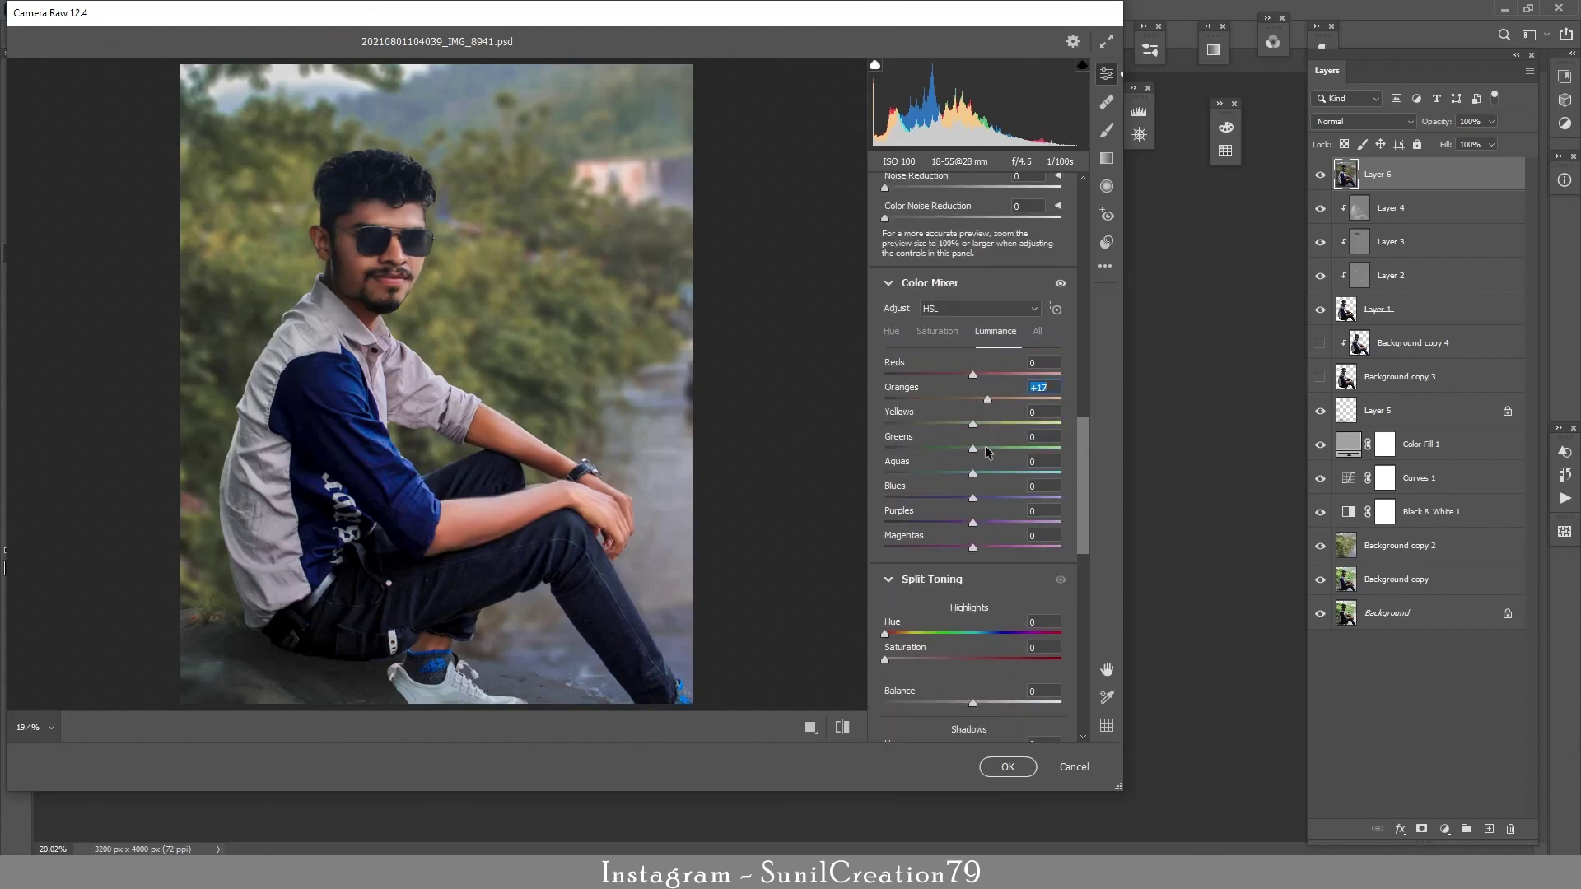
{"action": "scroll", "coordinate": [1079, 519], "scroll_direction": "down", "scroll_amount": 10}
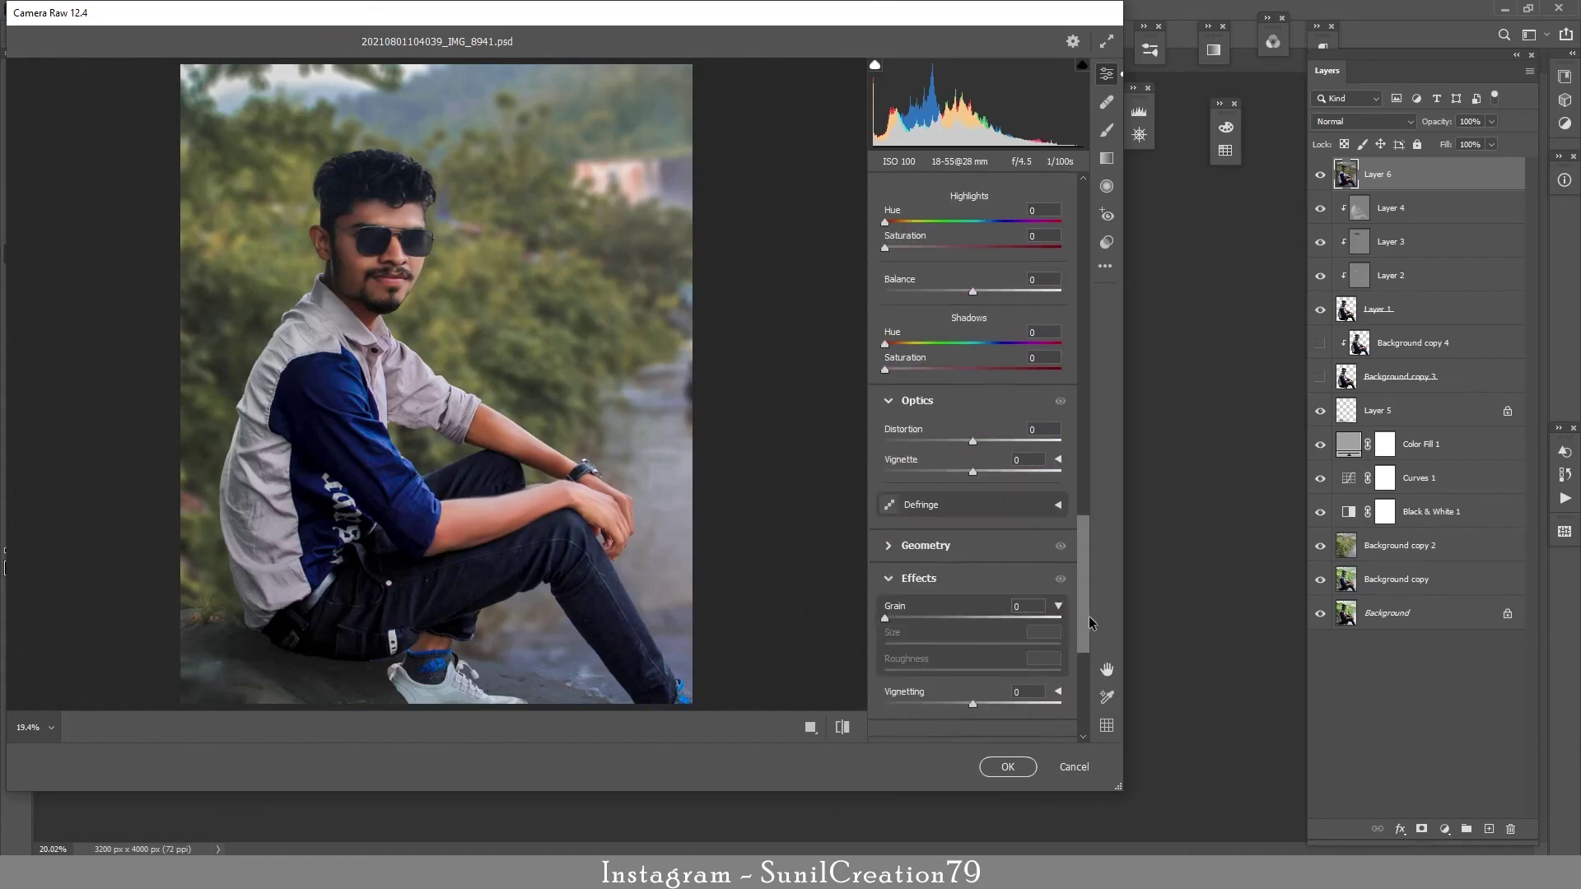
{"action": "left_click_drag", "start_coordinate": [975, 526], "coordinate": [965, 522]}
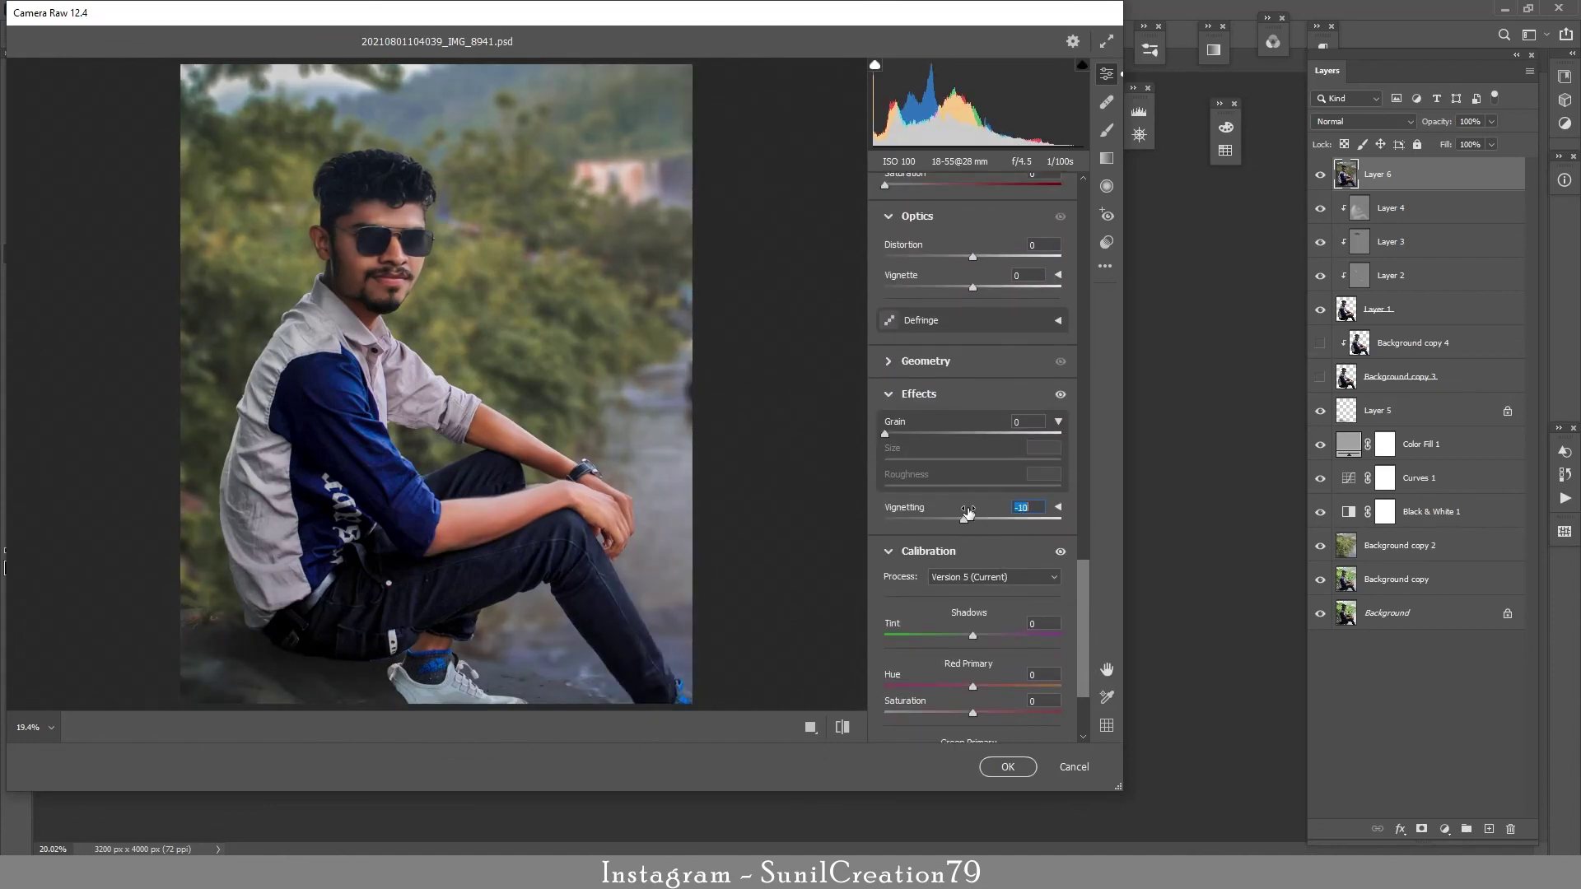
Set the parametric curve's Lights to +5 and Shadows to -5
{"action": "scroll", "coordinate": [1076, 387], "scroll_direction": "up", "scroll_amount": 12}
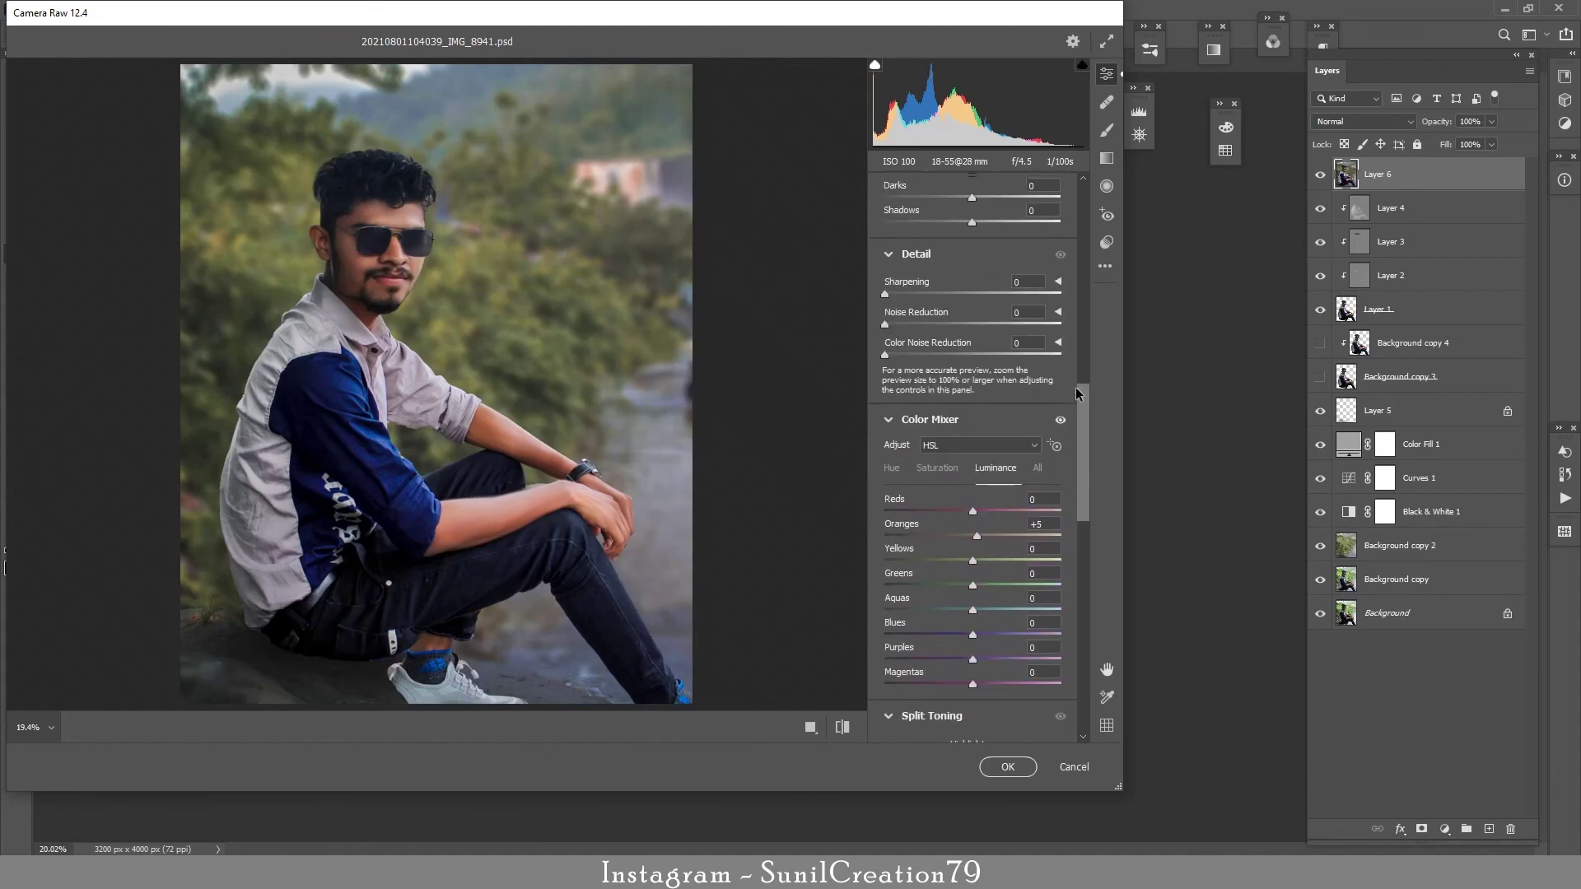
{"action": "left_click", "coordinate": [1036, 247]}
{"action": "type", "text": "5"}
{"action": "left_click", "coordinate": [1038, 297]}
{"action": "type", "text": "-5"}
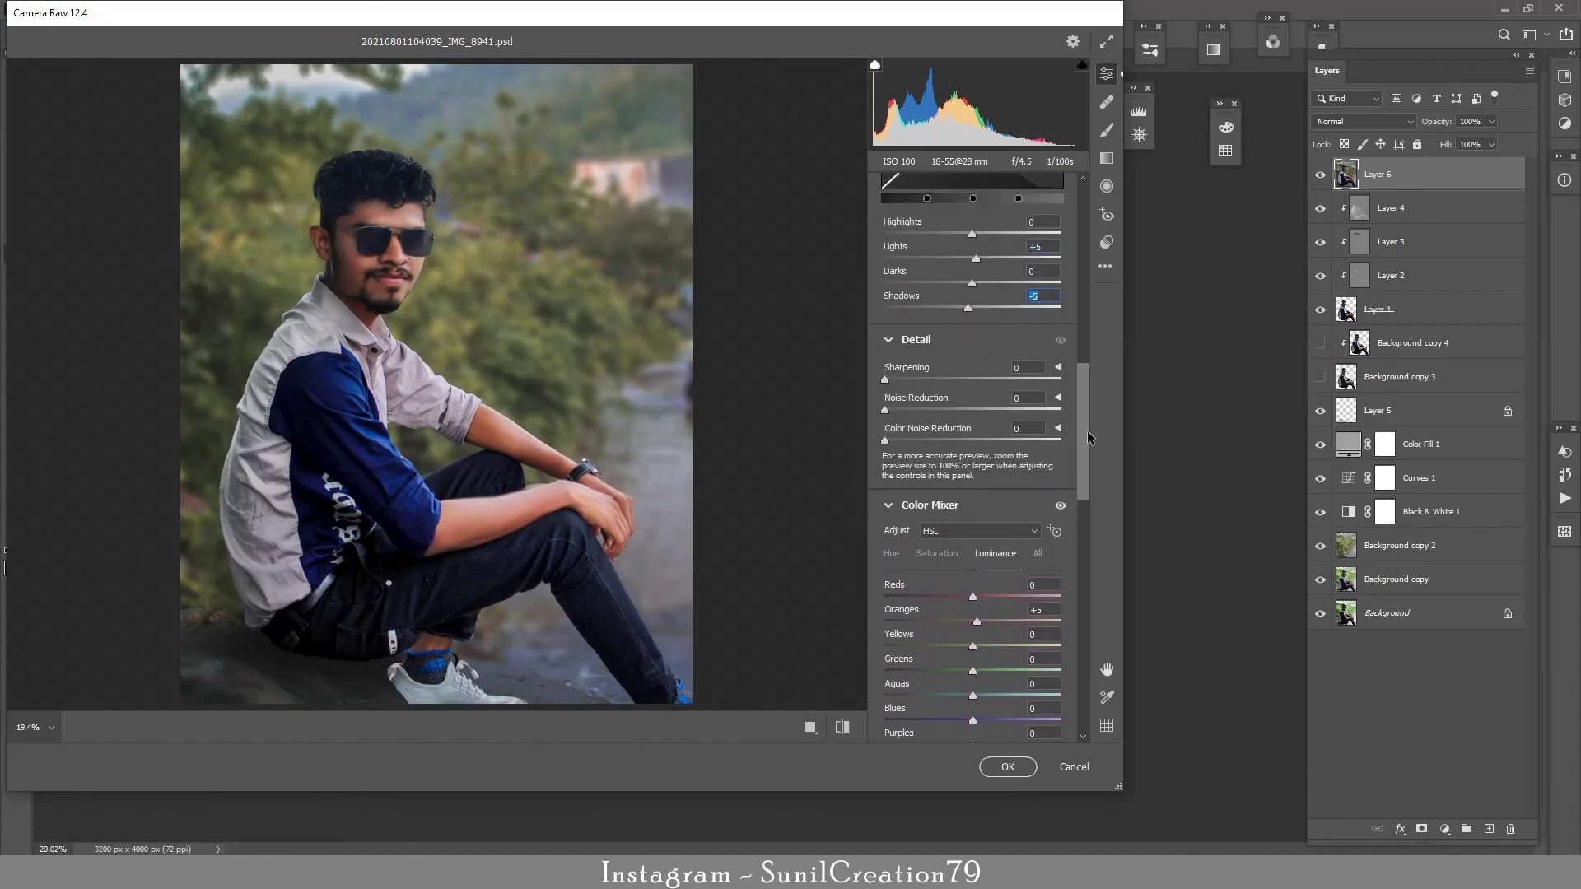
Raise Clarity to +13 and apply the Camera Raw adjustments to Layer 6
{"action": "left_click_drag", "start_coordinate": [1085, 382], "coordinate": [1084, 226]}
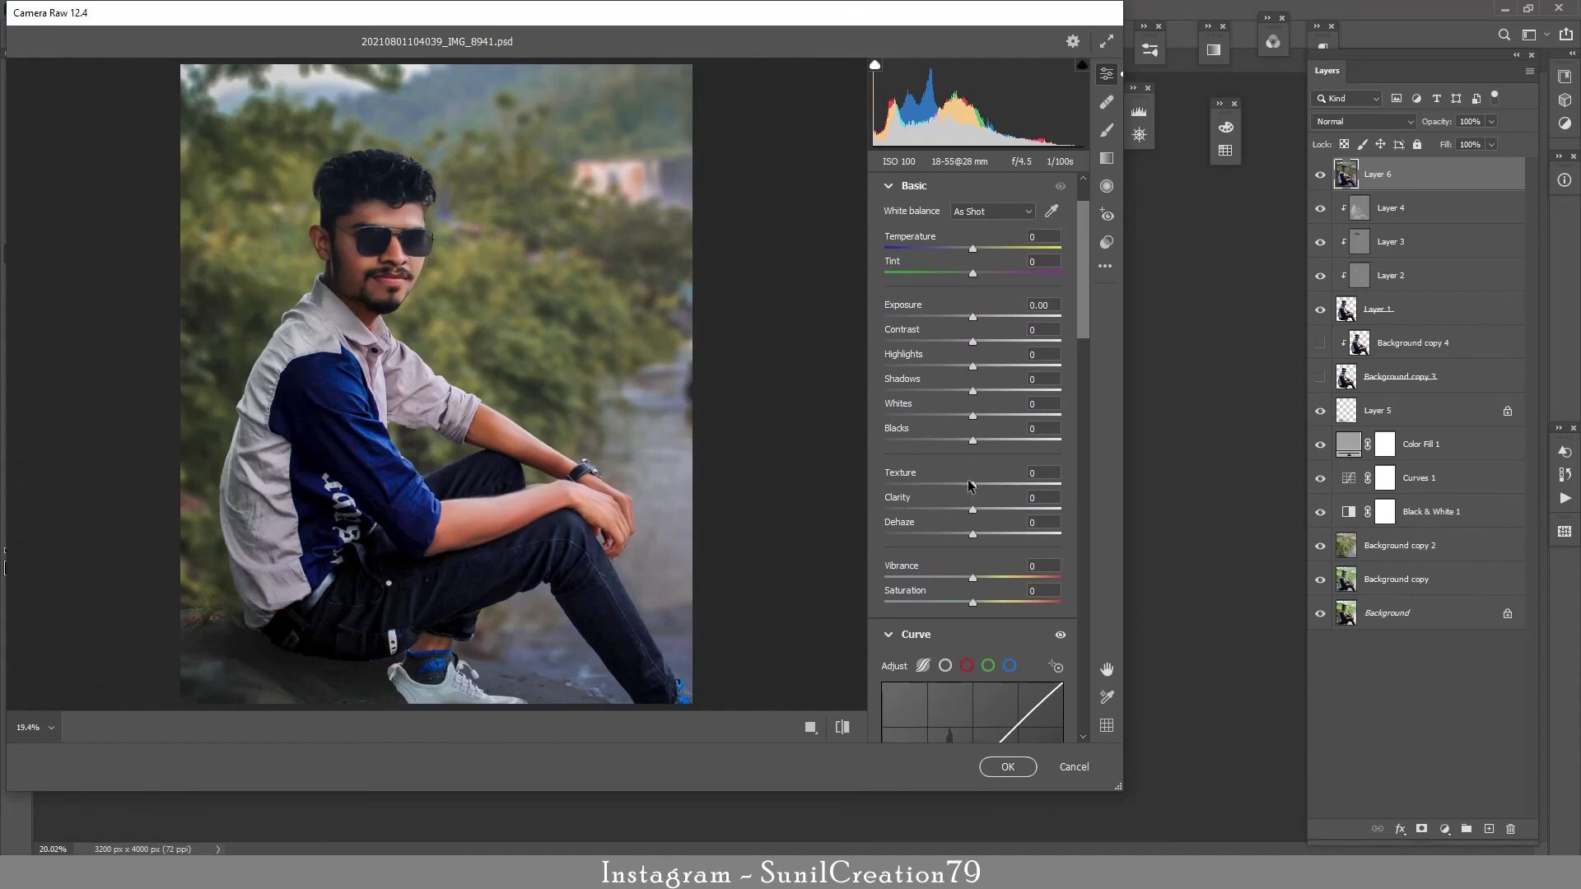
{"action": "left_click_drag", "start_coordinate": [972, 509], "coordinate": [985, 510]}
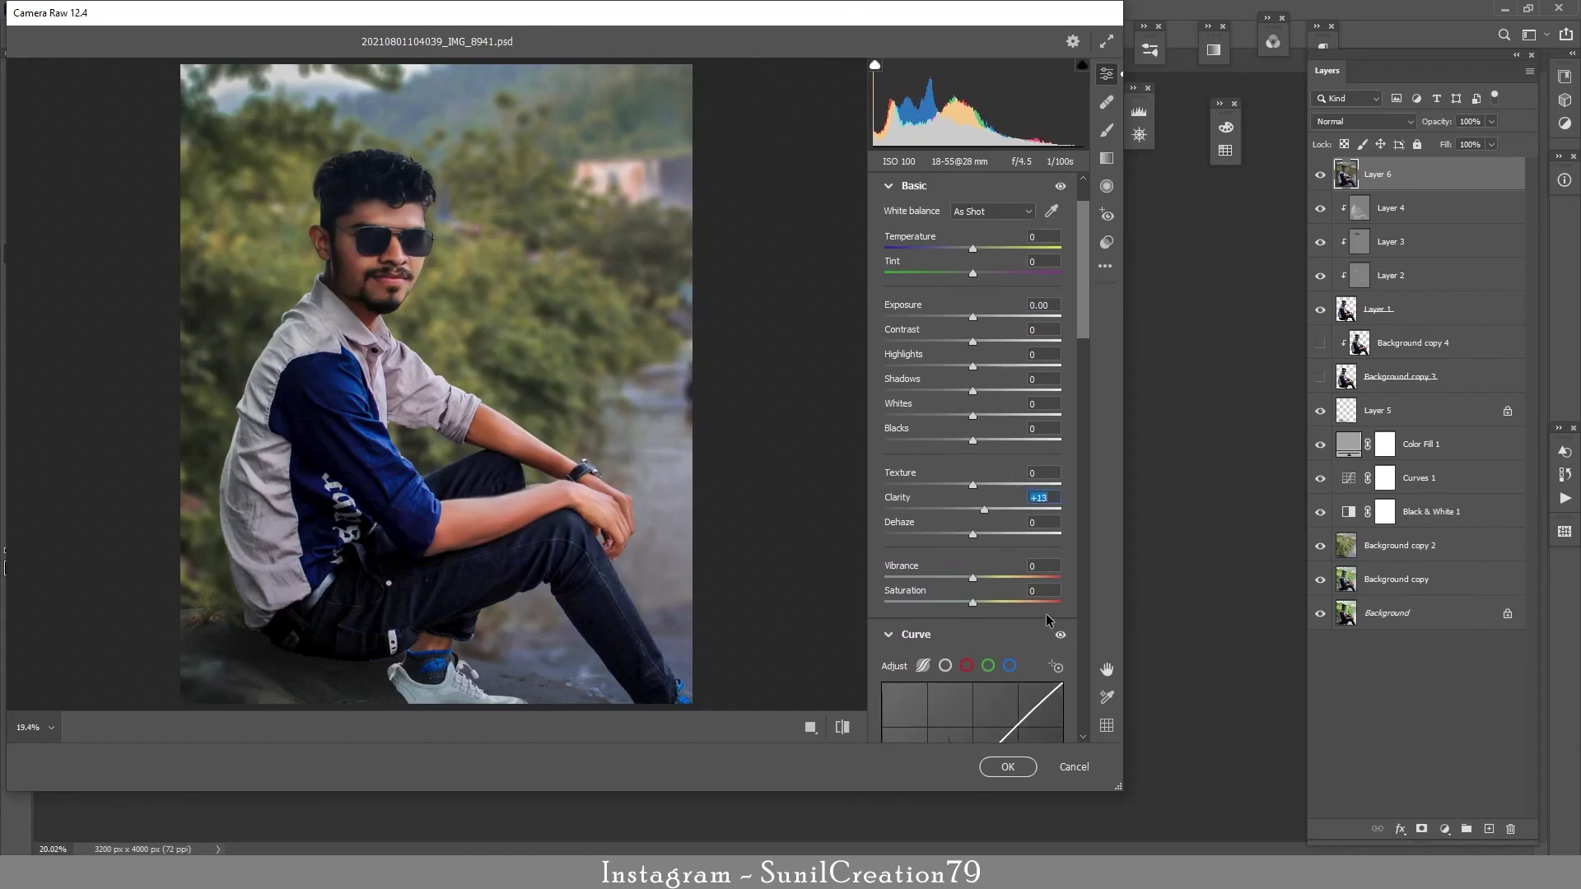
{"action": "scroll", "coordinate": [953, 550], "scroll_direction": "down", "scroll_amount": 3}
{"action": "left_click", "coordinate": [1008, 767]}
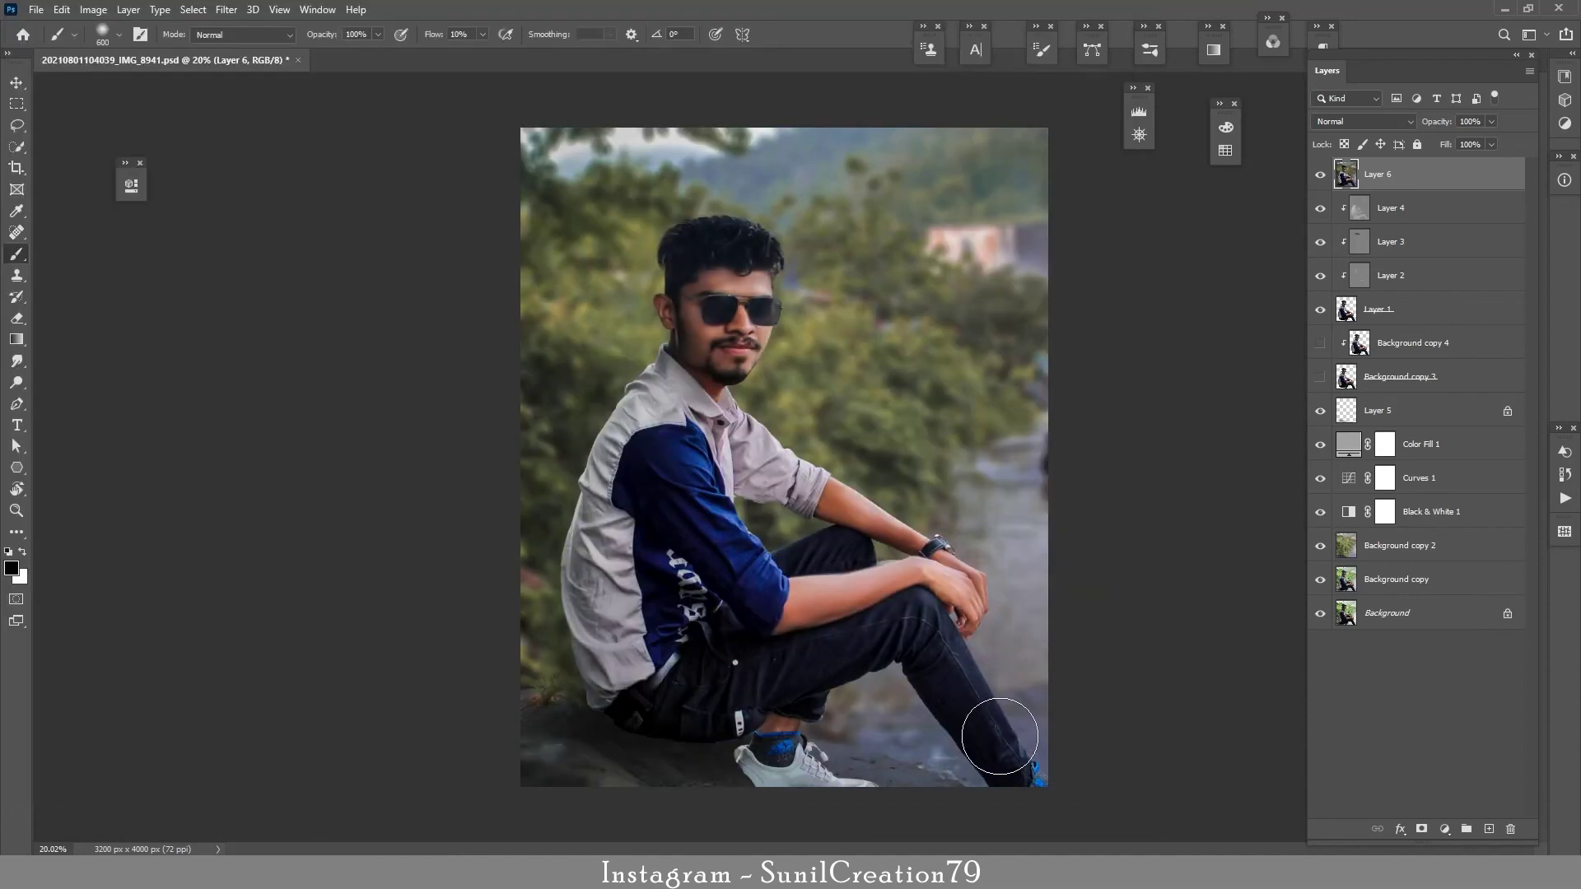
Duplicate Layer 6, set the copy to Overlay blending and apply the High Pass filter to sharpen the image
{"action": "key", "text": "ctrl+j"}
{"action": "left_click", "coordinate": [1363, 121]}
{"action": "left_click", "coordinate": [1351, 280]}
{"action": "left_click", "coordinate": [227, 10]}
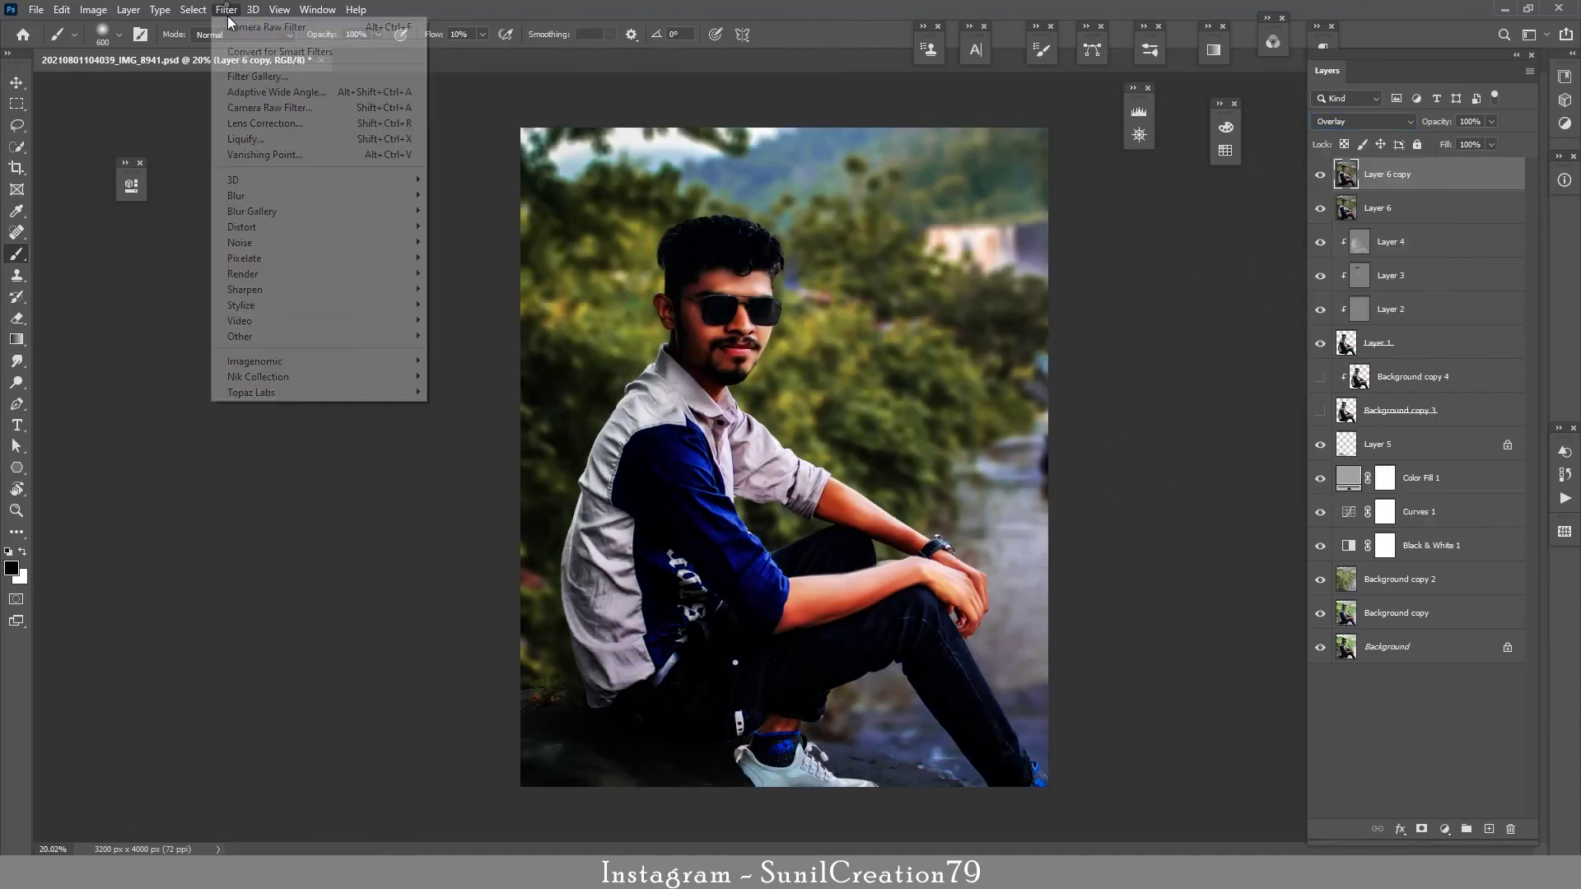
{"action": "mouse_move", "coordinate": [239, 336]}
{"action": "left_click", "coordinate": [505, 347]}
{"action": "key", "text": "Return"}
Strengthen the sharpening around the face by duplicating the High Pass layer until four of them are stacked
{"action": "key", "text": "z"}
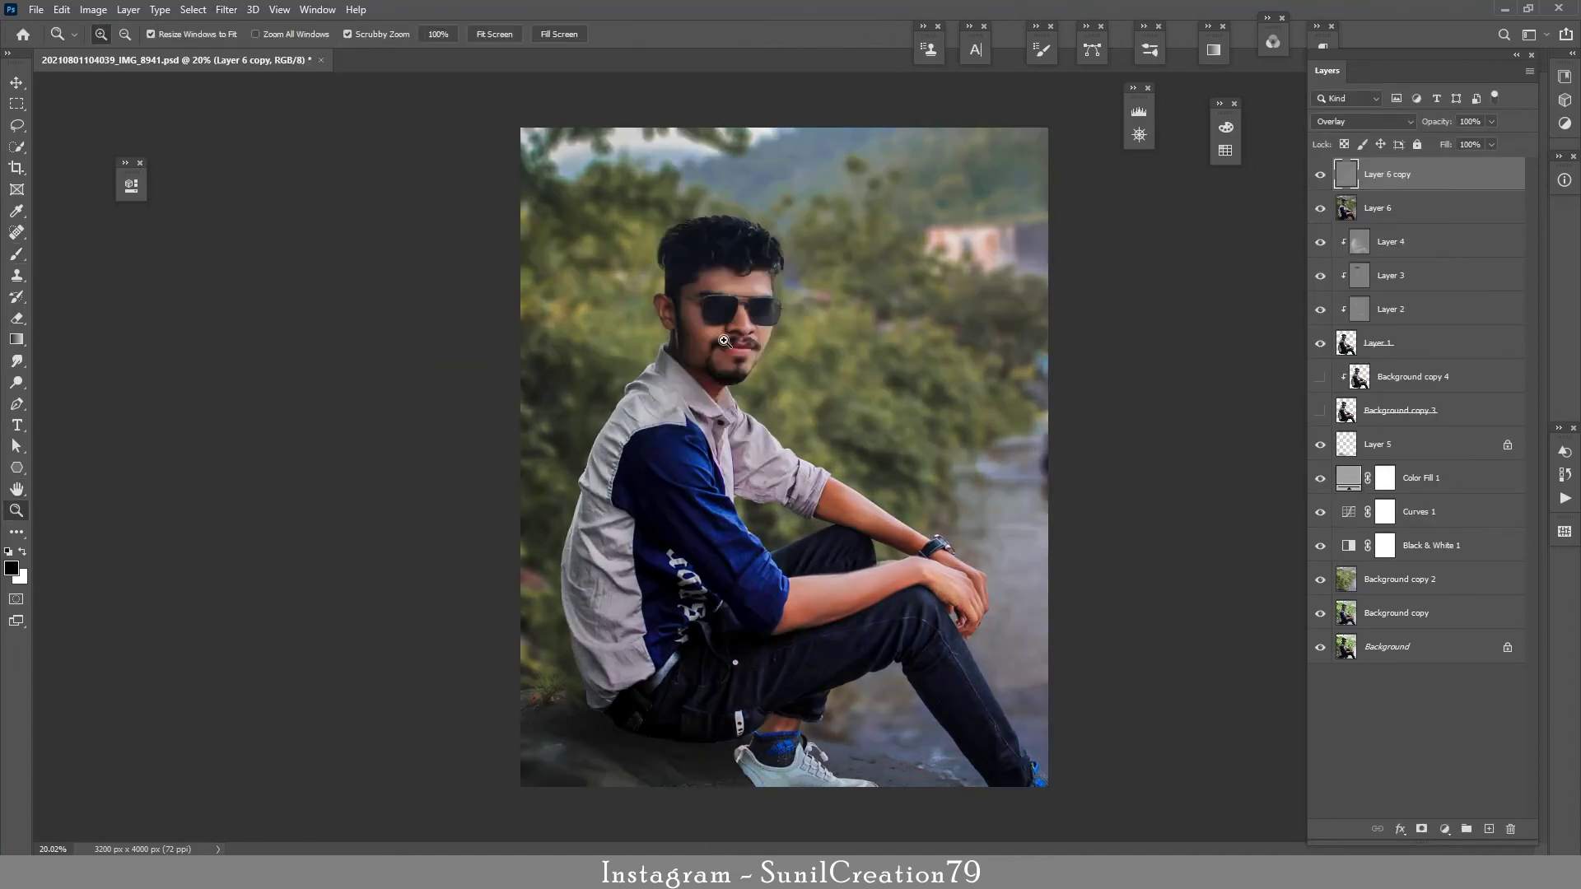
{"action": "key", "text": "b"}
{"action": "mouse_move", "coordinate": [724, 340]}
{"action": "left_mouse_down"}
{"action": "mouse_move", "coordinate": [885, 375]}
{"action": "mouse_move", "coordinate": [802, 497]}
{"action": "left_mouse_up"}
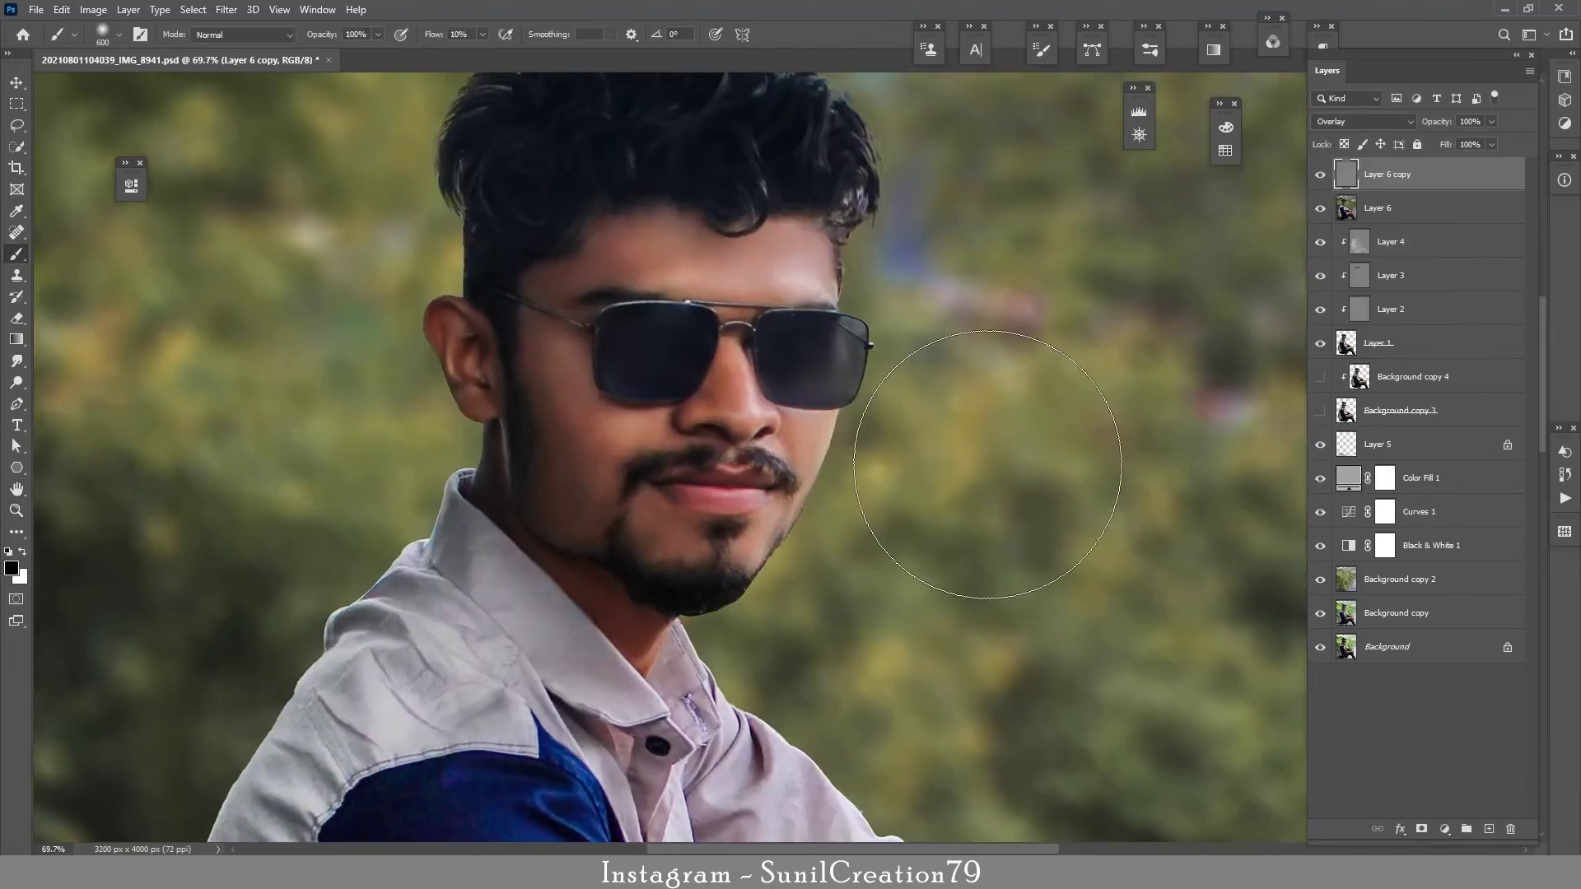
{"action": "key", "text": "ctrl+j"}
{"action": "key", "text": "ctrl+j"}
{"action": "key", "text": "ctrl+j"}
{"action": "key", "text": "ctrl+j"}
{"action": "key", "text": "ctrl+j"}
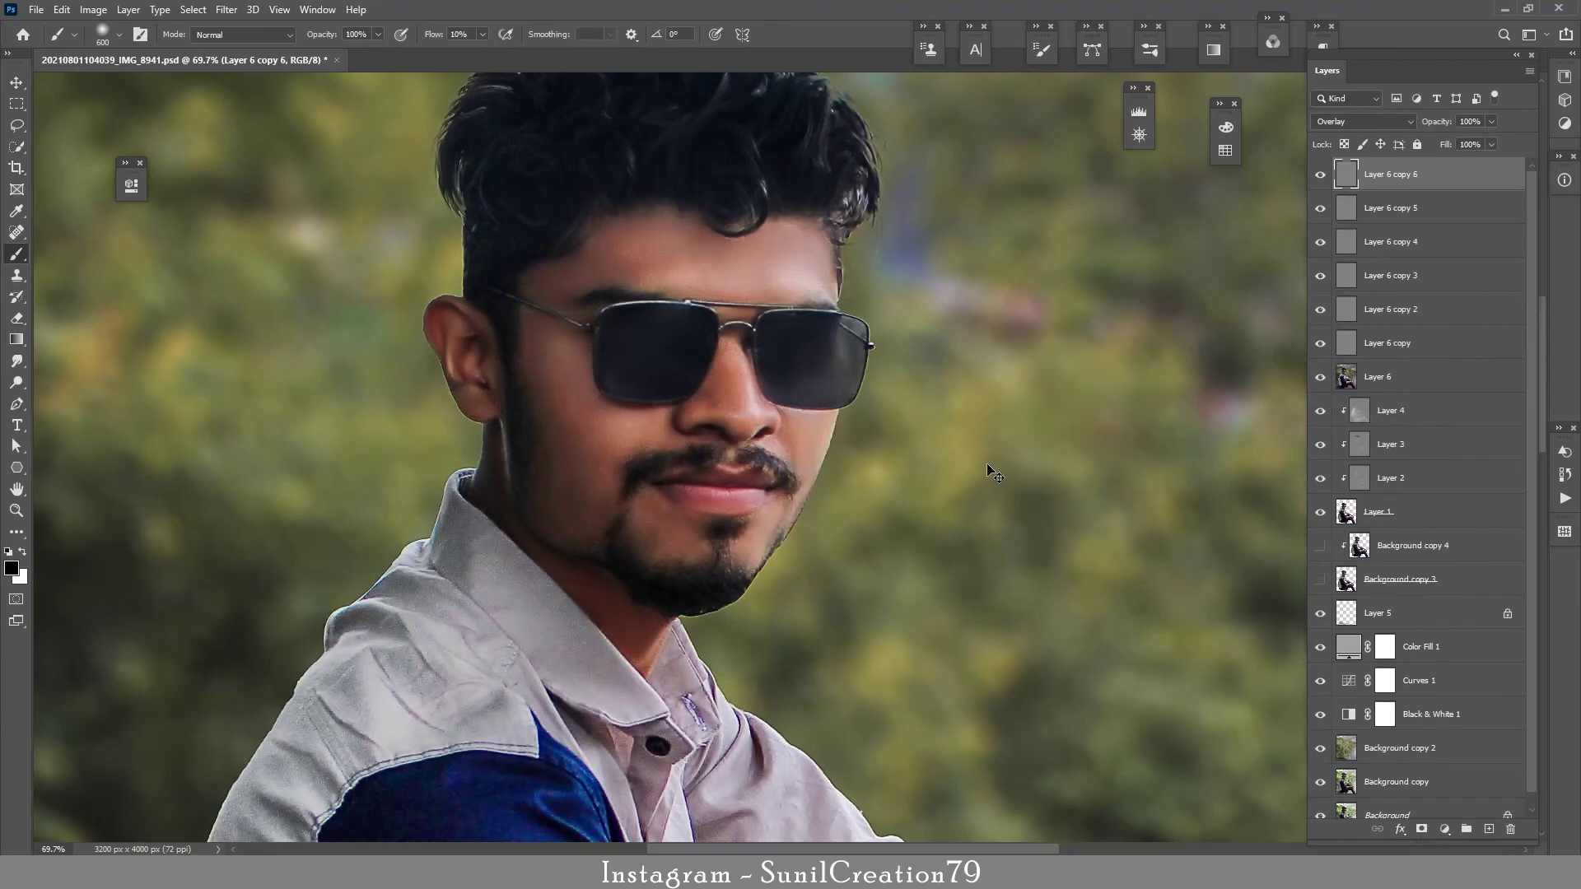
{"action": "key", "text": "ctrl+z"}
{"action": "key", "text": "ctrl+z"}
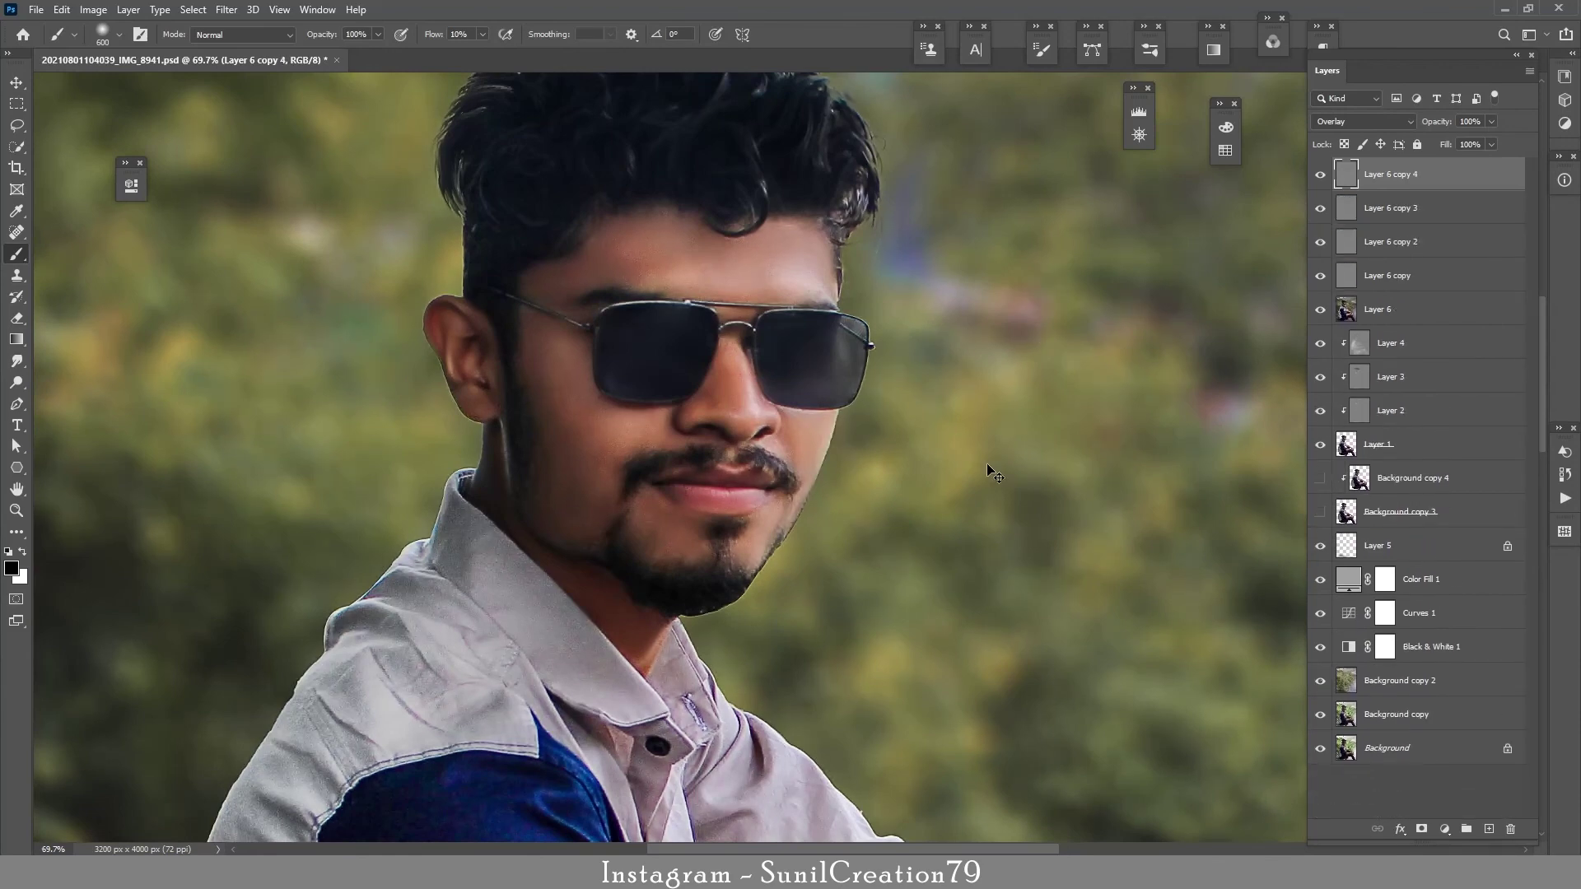
Group the four High Pass layers and toggle the group's visibility to compare the face with and without sharpening
{"action": "left_click", "coordinate": [1408, 298], "text": "shift"}
{"action": "key", "text": "ctrl+g"}
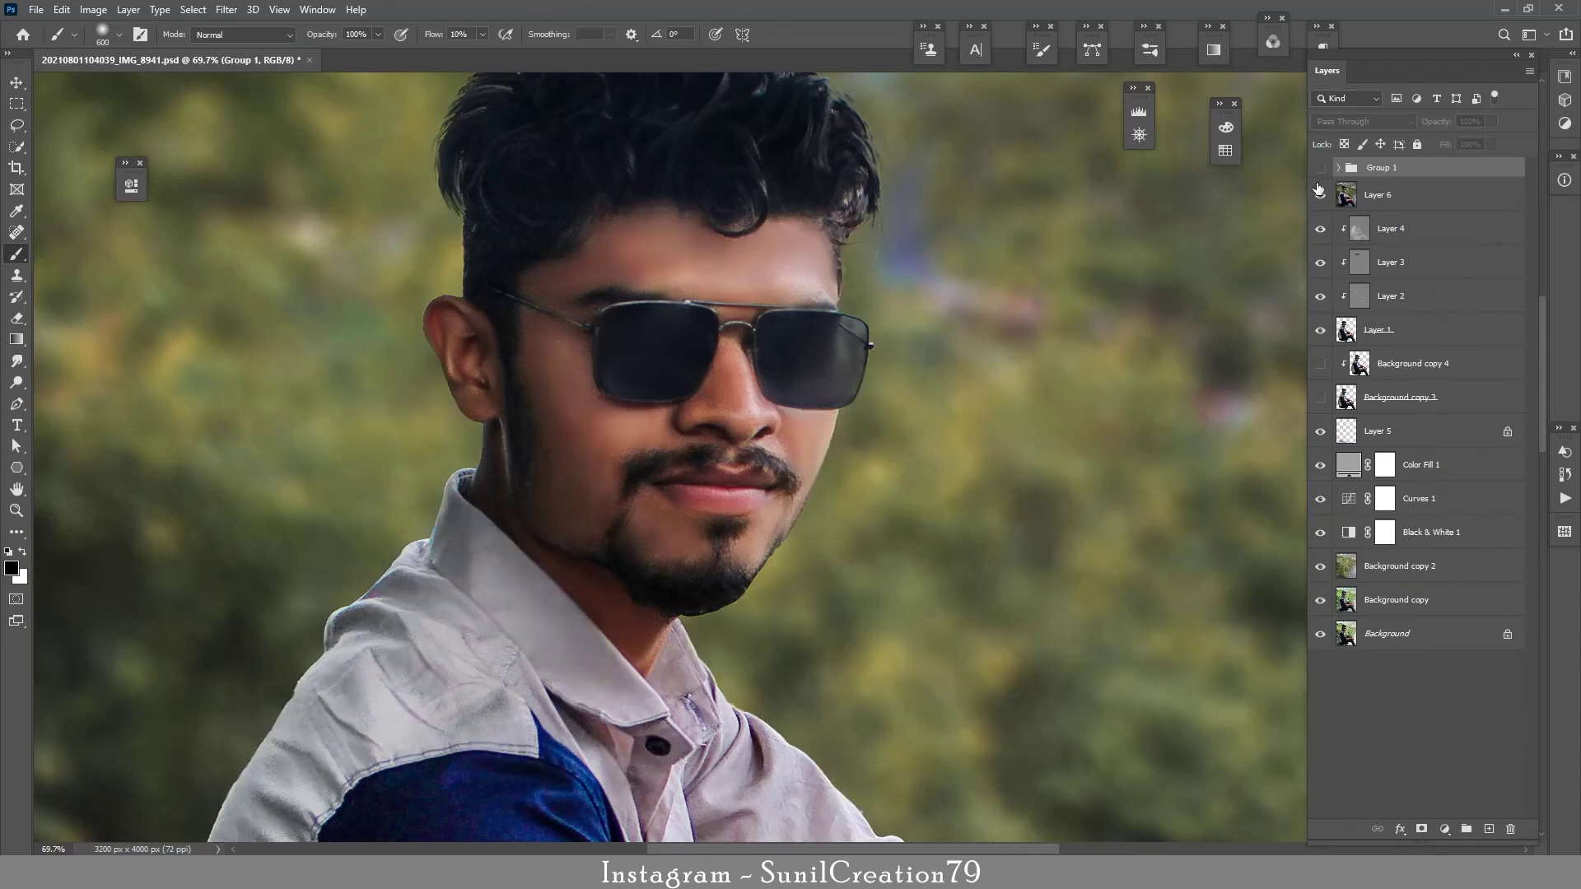
{"action": "left_click", "coordinate": [1320, 170]}
{"action": "left_click", "coordinate": [1320, 170]}
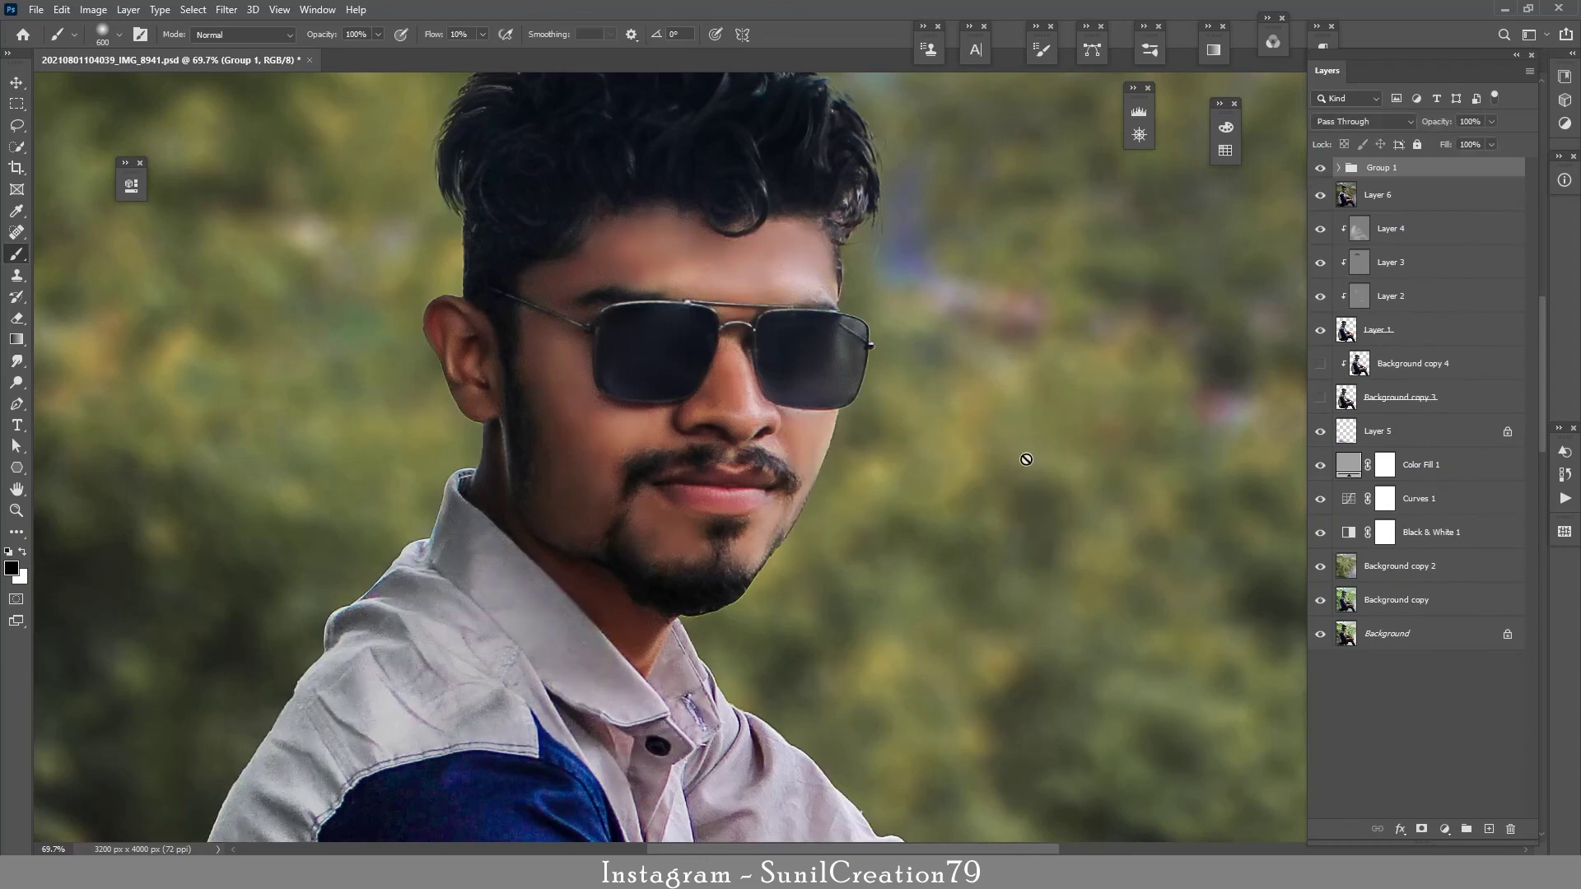
Return to the whole portrait and stamp all visible layers into a new layer above Group 1
{"action": "key", "text": "z"}
{"action": "mouse_move", "coordinate": [1027, 459]}
{"action": "left_mouse_down"}
{"action": "mouse_move", "coordinate": [952, 461]}
{"action": "mouse_move", "coordinate": [1043, 476]}
{"action": "left_mouse_up"}
{"action": "key", "text": "b"}
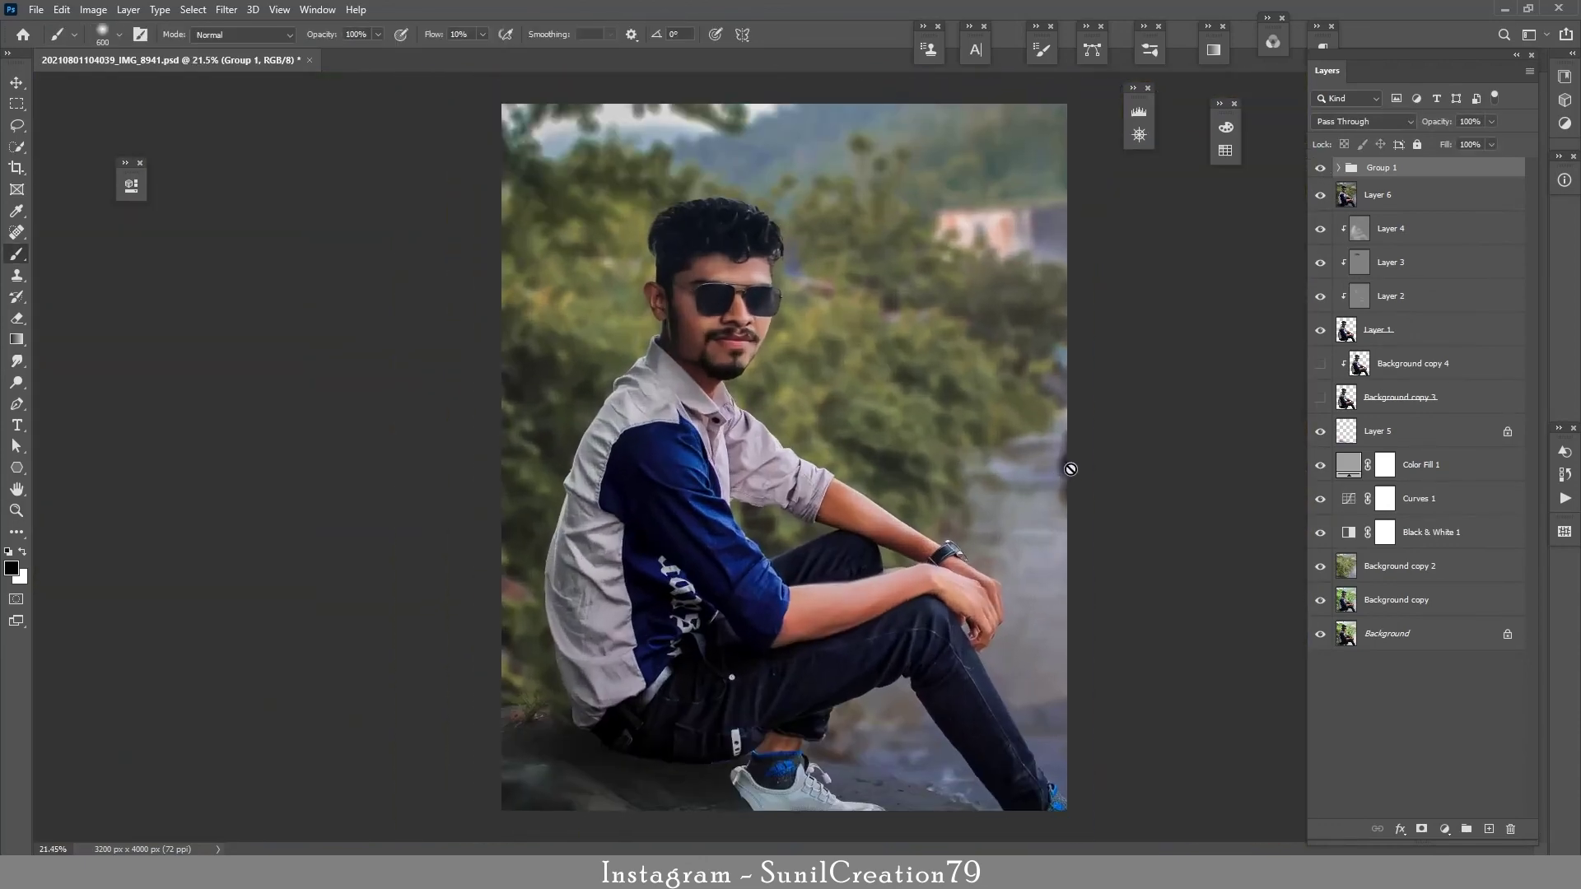
{"action": "key", "text": "ctrl+alt+shift+e"}
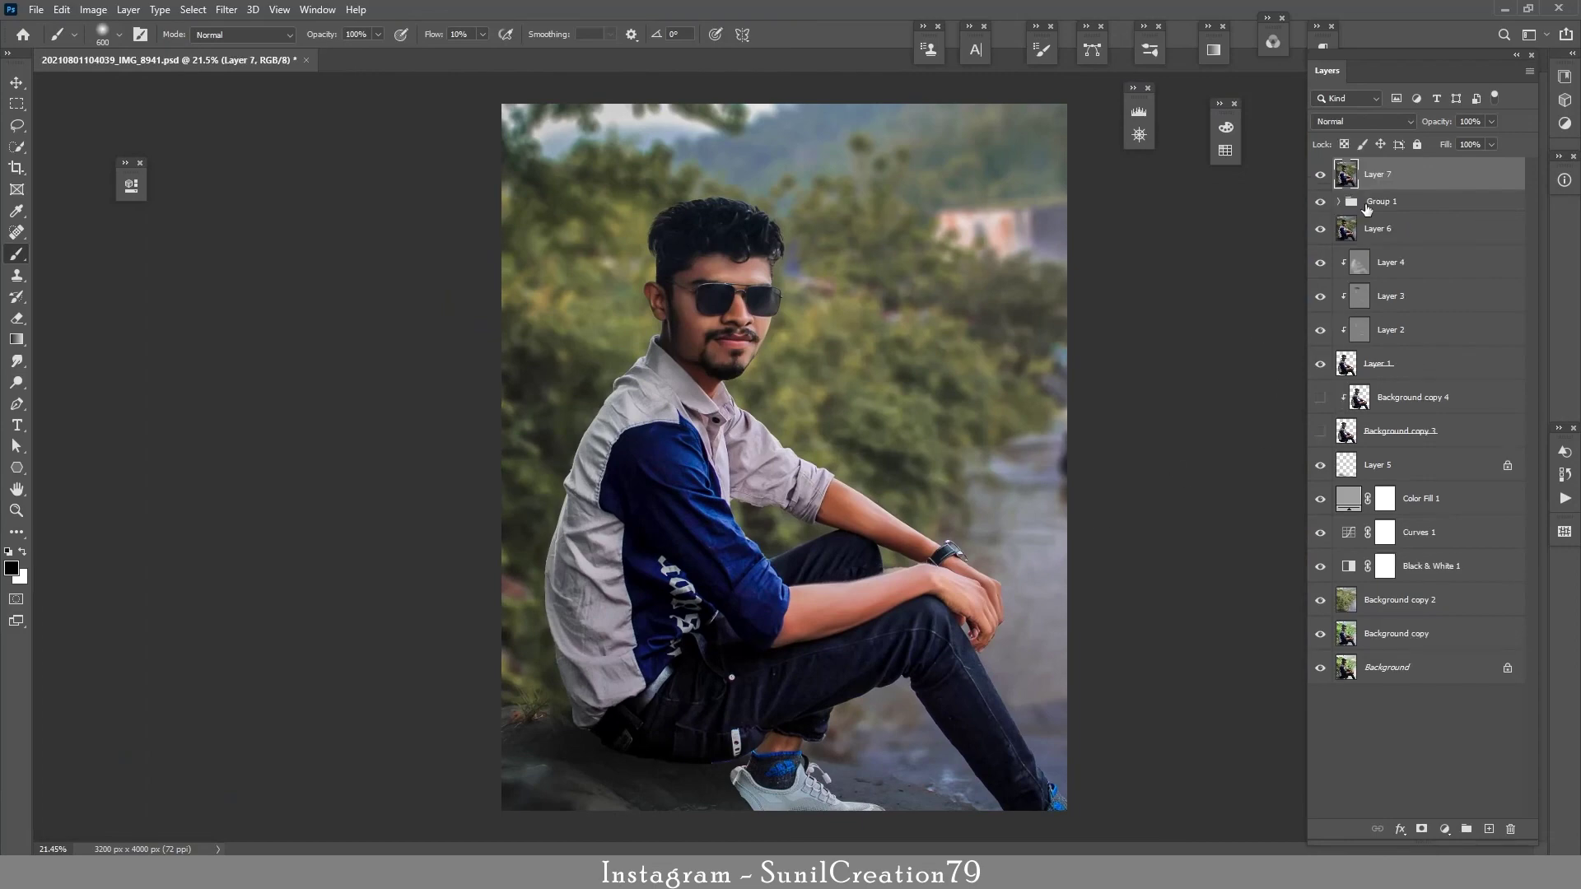
Group all layers from Group 1 down to Background copy, and show only the original Background for comparison
{"action": "left_click", "coordinate": [1369, 206]}
{"action": "left_click", "coordinate": [1374, 639], "text": "shift"}
{"action": "key", "text": "ctrl+g"}
{"action": "left_click", "coordinate": [1320, 202]}
{"action": "left_click", "coordinate": [1319, 234], "text": "alt"}
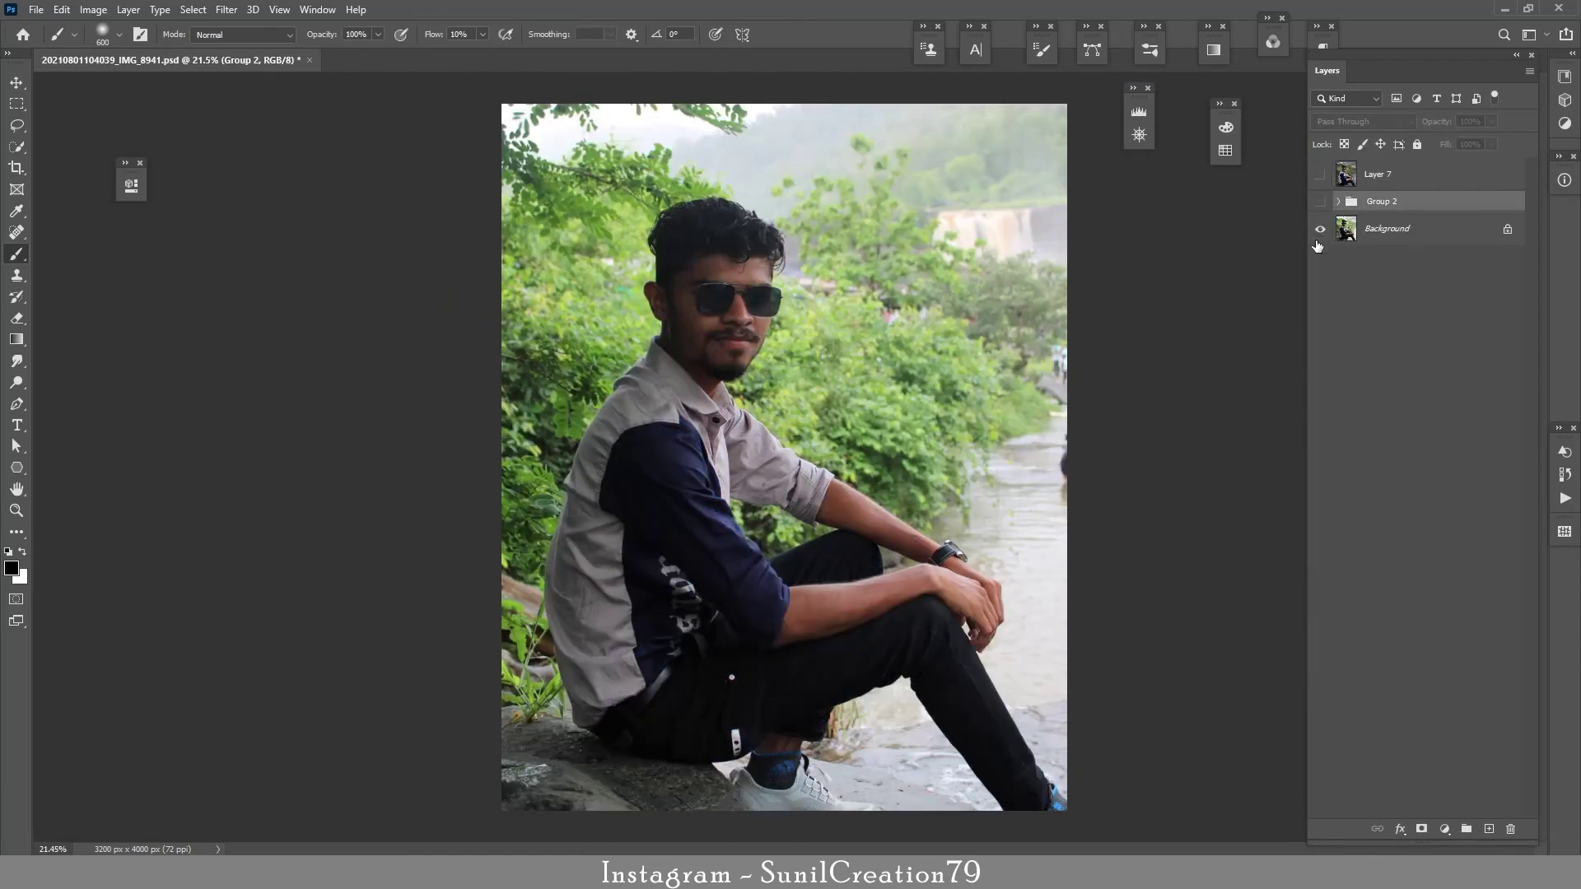